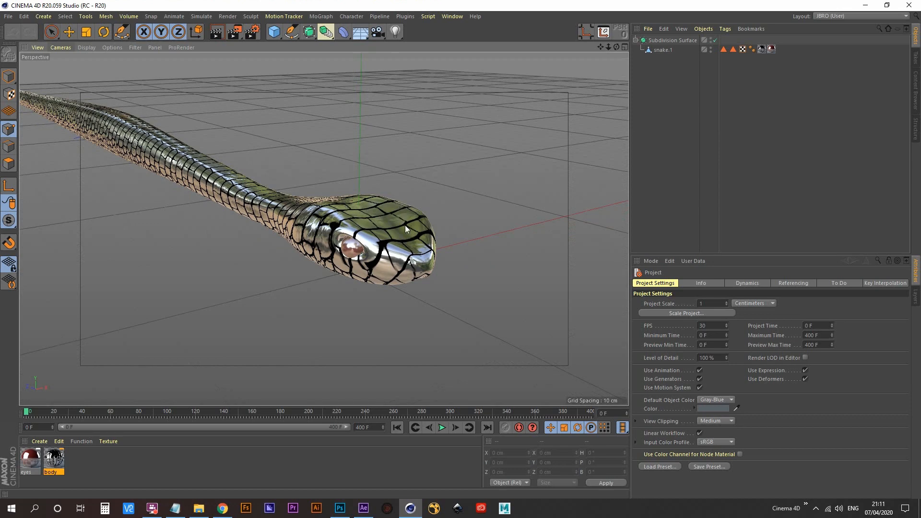
- Switch from the garden snake project to the open untitled project containing the capsule
{"action": "scroll", "coordinate": [406, 225], "scroll_direction": "down", "scroll_amount": 4}
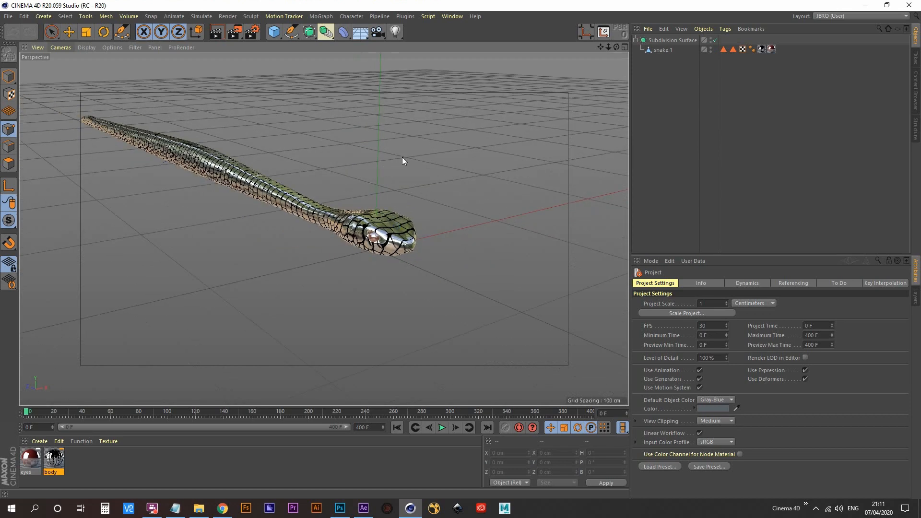
{"action": "left_click", "coordinate": [454, 16]}
{"action": "left_click", "coordinate": [497, 270]}
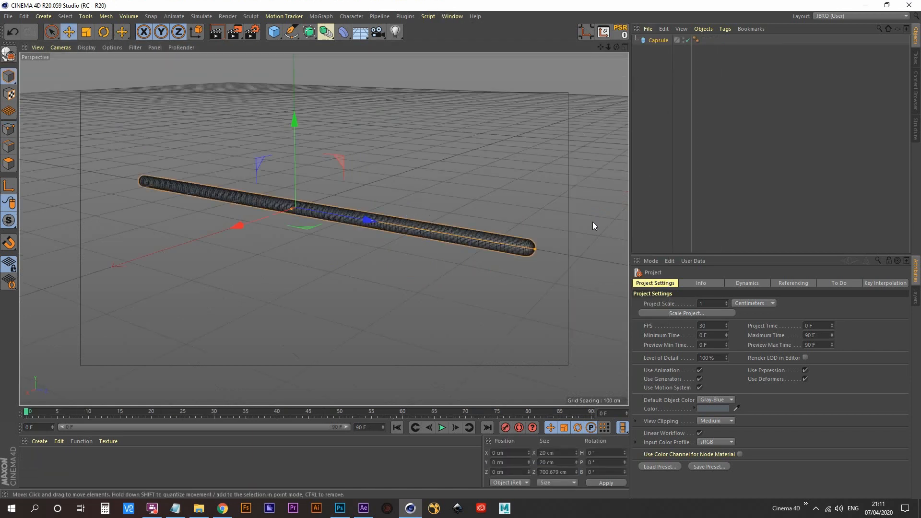
- Examine the capsule's radius, height, segment counts and orientation, and inspect its mesh from several angles
{"action": "left_click", "coordinate": [654, 41]}
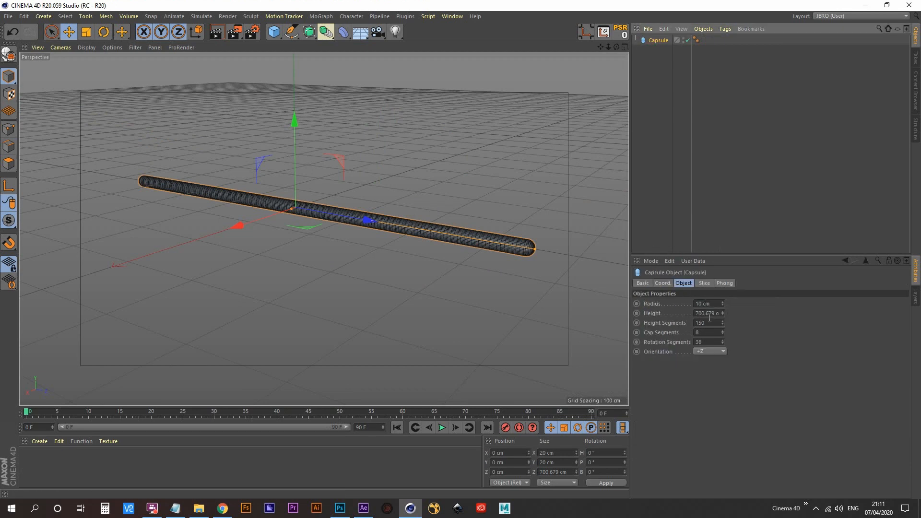
{"action": "left_click", "coordinate": [684, 283]}
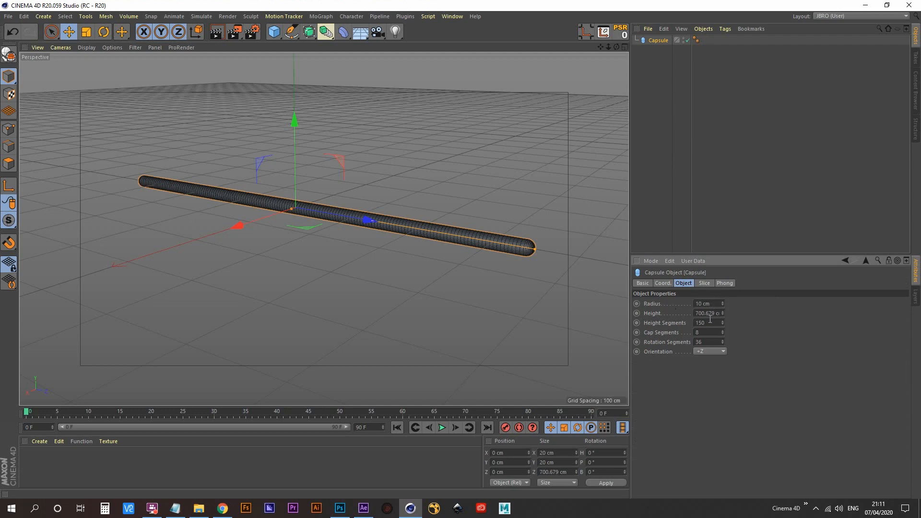
{"action": "left_click_drag", "start_coordinate": [710, 315], "coordinate": [657, 323]}
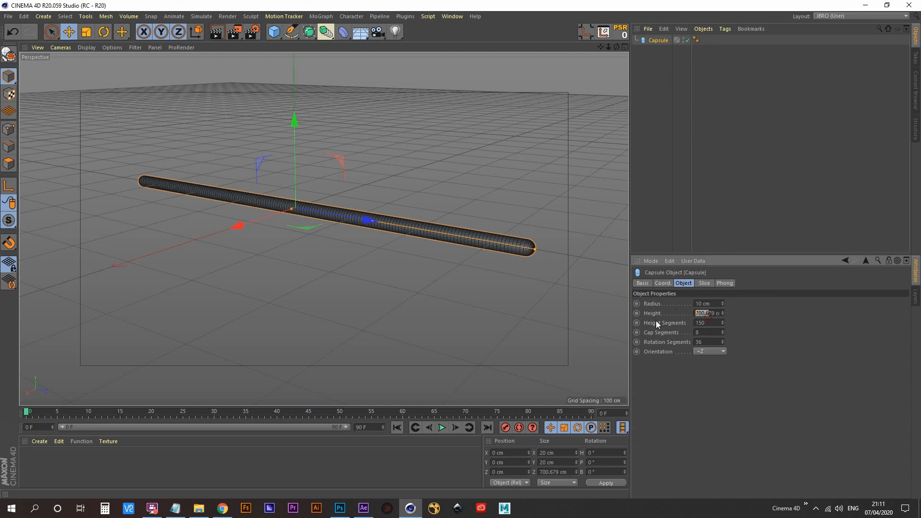
{"action": "left_click", "coordinate": [706, 322]}
{"action": "right_click_drag", "start_coordinate": [353, 224], "coordinate": [369, 180], "text": "alt"}
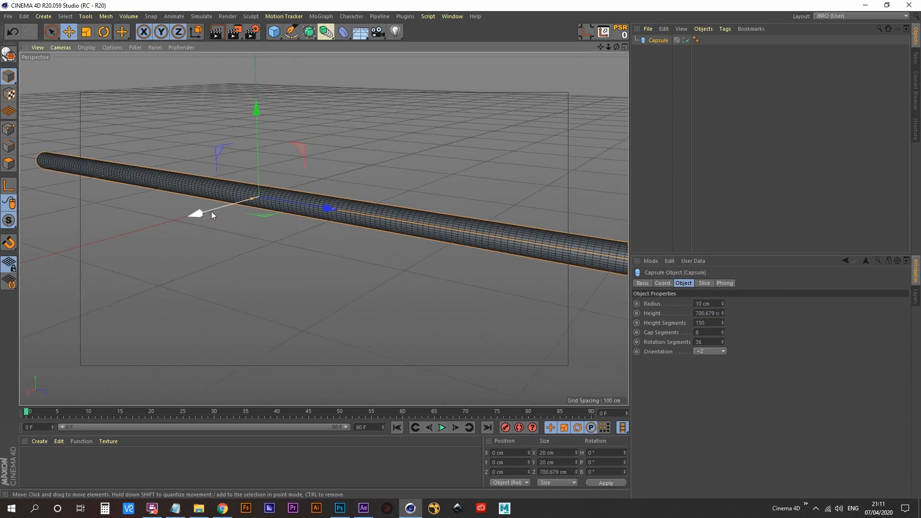
{"action": "right_click_drag", "start_coordinate": [499, 225], "coordinate": [388, 244], "text": "alt"}
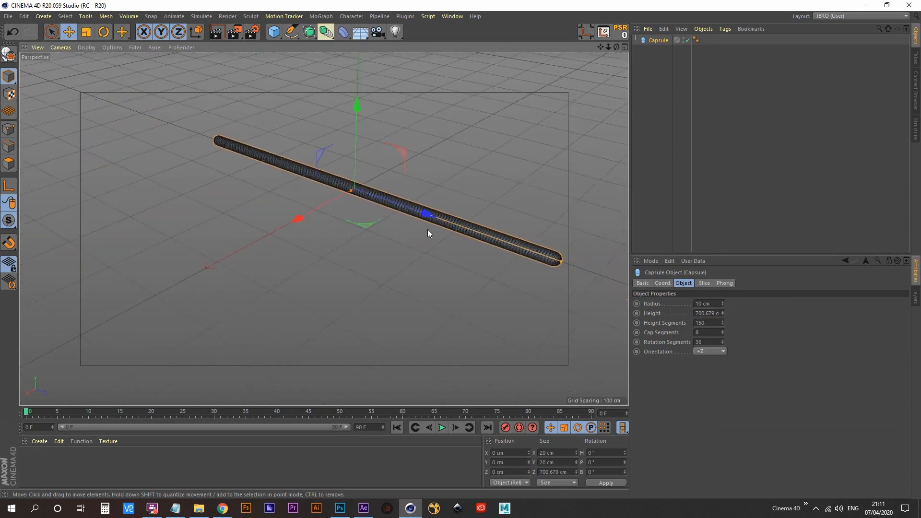
{"action": "middle_click_drag", "start_coordinate": [428, 229], "coordinate": [422, 234], "text": "alt"}
{"action": "left_click_drag", "start_coordinate": [422, 234], "coordinate": [417, 208], "text": "alt"}
{"action": "right_click_drag", "start_coordinate": [341, 215], "coordinate": [412, 192], "text": "alt"}
{"action": "middle_click_drag", "start_coordinate": [413, 200], "coordinate": [339, 214], "text": "alt"}
{"action": "left_click_drag", "start_coordinate": [340, 215], "coordinate": [351, 200], "text": "alt"}
- Make the capsule editable and move its axis to the underside using Axis Center with Y at -100%
{"action": "left_click", "coordinate": [657, 40]}
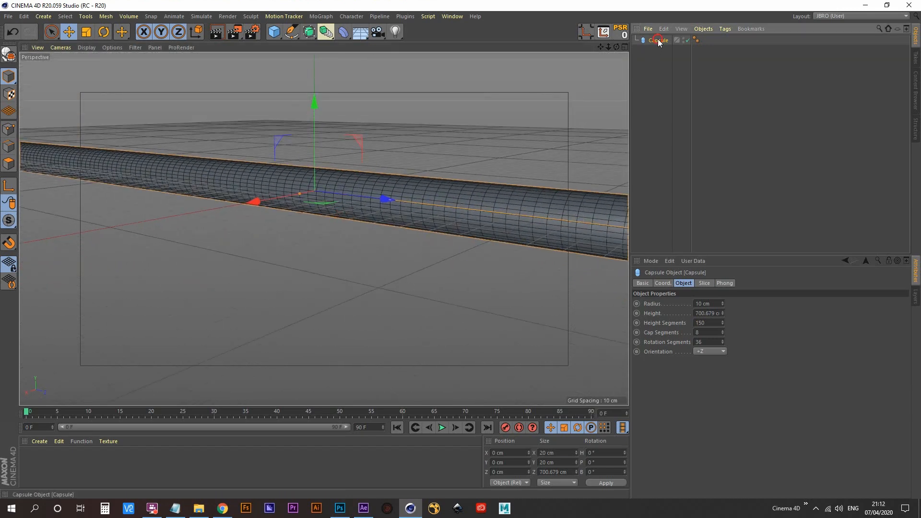
{"action": "left_click", "coordinate": [11, 56]}
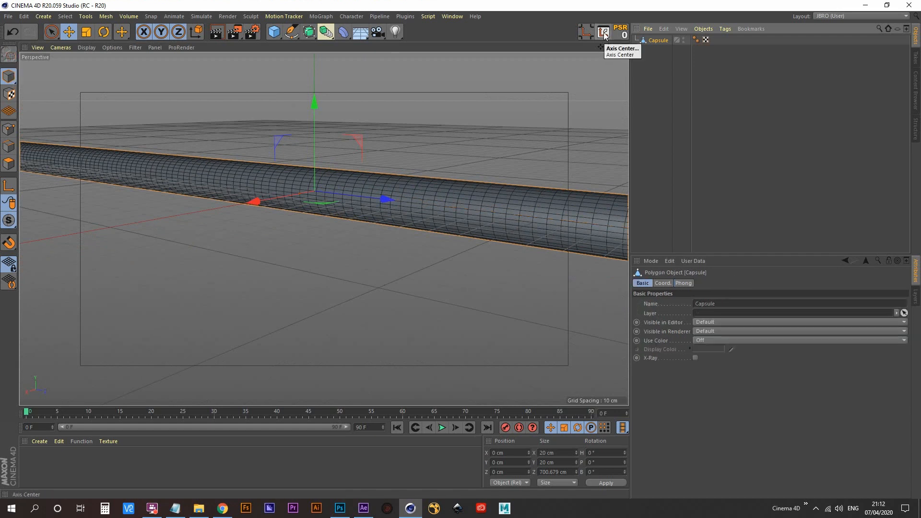
{"action": "key", "text": "shift+c"}
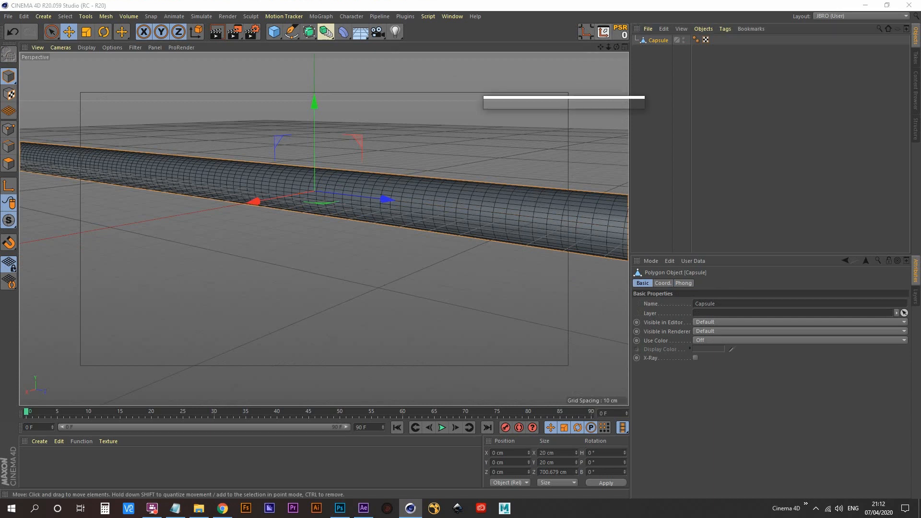
{"action": "type", "text": "a"}
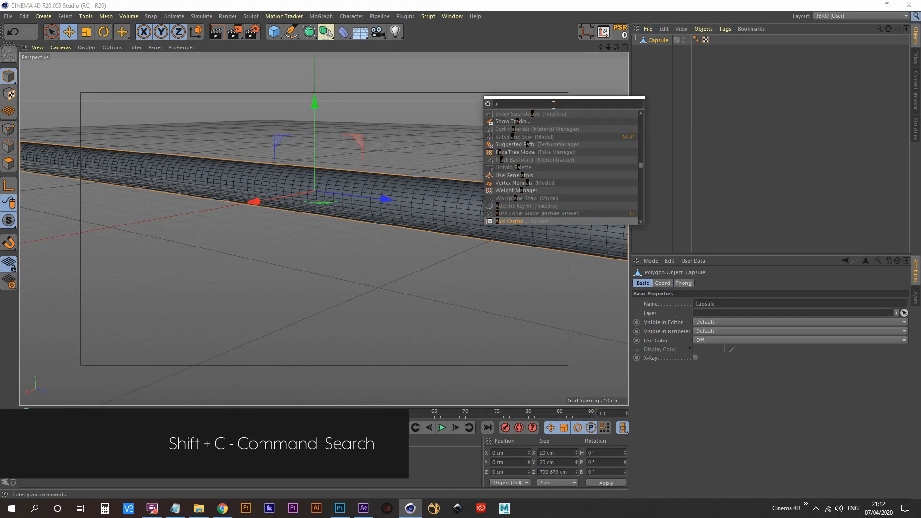
{"action": "type", "text": "xis"}
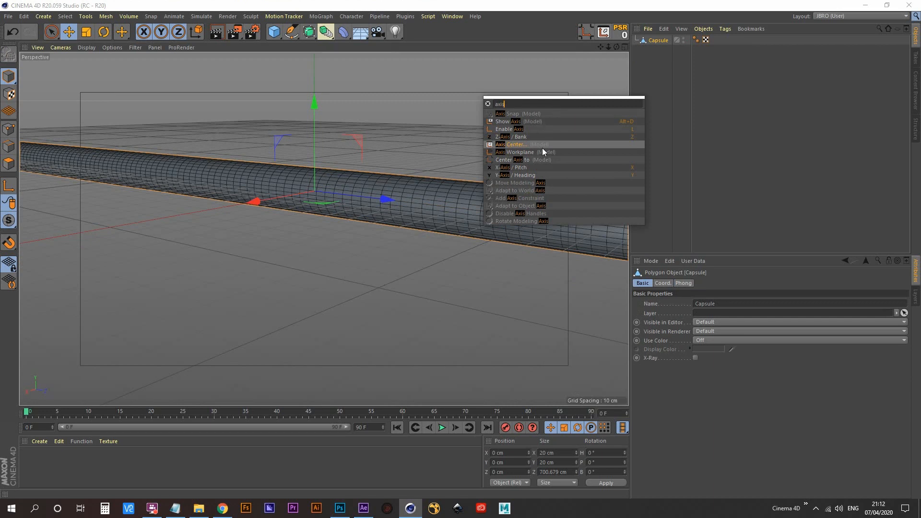
{"action": "left_click", "coordinate": [517, 145]}
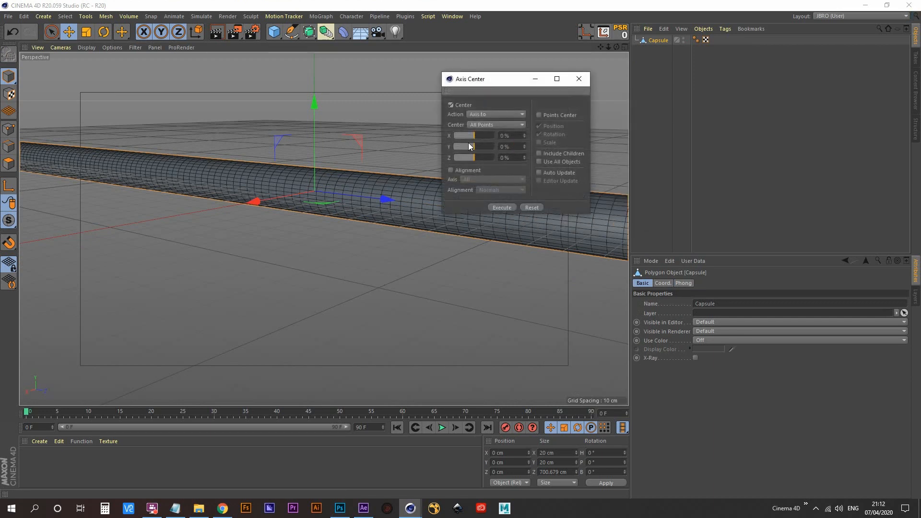
{"action": "left_click_drag", "start_coordinate": [470, 146], "coordinate": [450, 148]}
{"action": "left_click", "coordinate": [505, 206]}
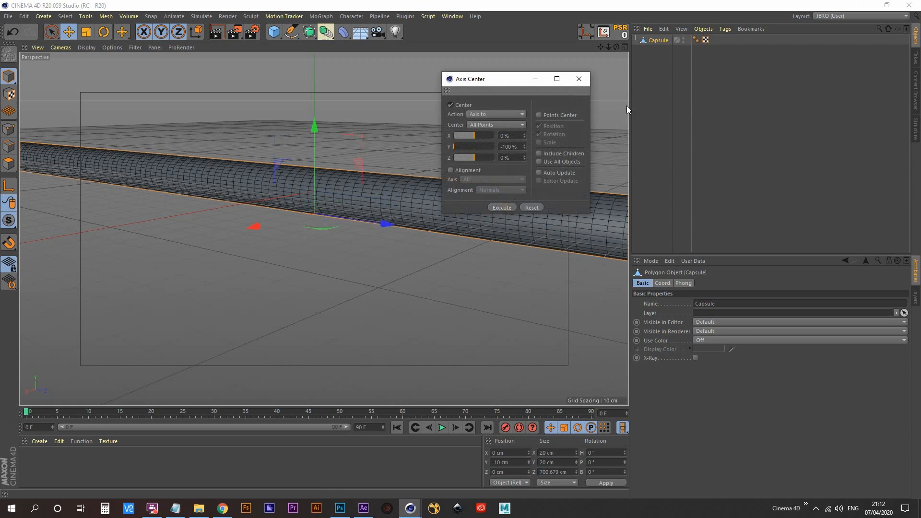
{"action": "left_click", "coordinate": [579, 79]}
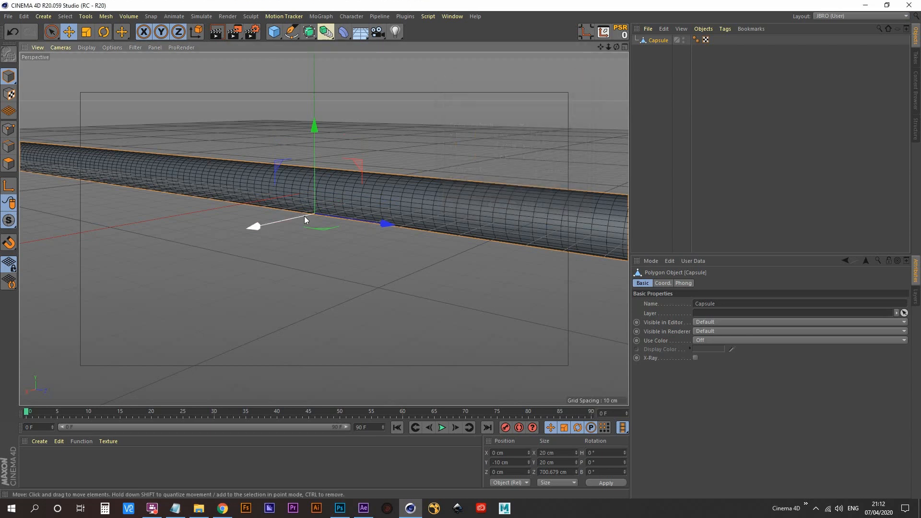
- Set the capsule's Y position to 0 cm so that it rests on the grid floor
{"action": "left_click_drag", "start_coordinate": [315, 221], "coordinate": [317, 213], "text": "alt"}
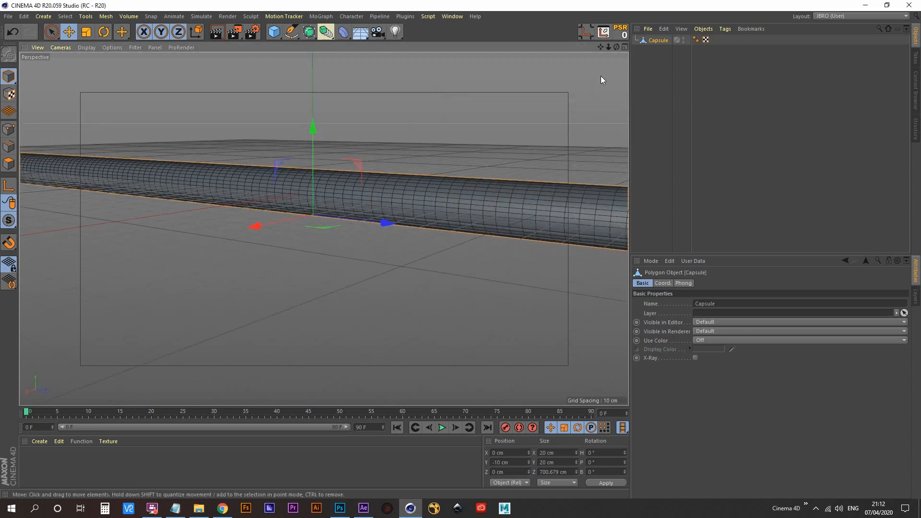
{"action": "left_click", "coordinate": [663, 284]}
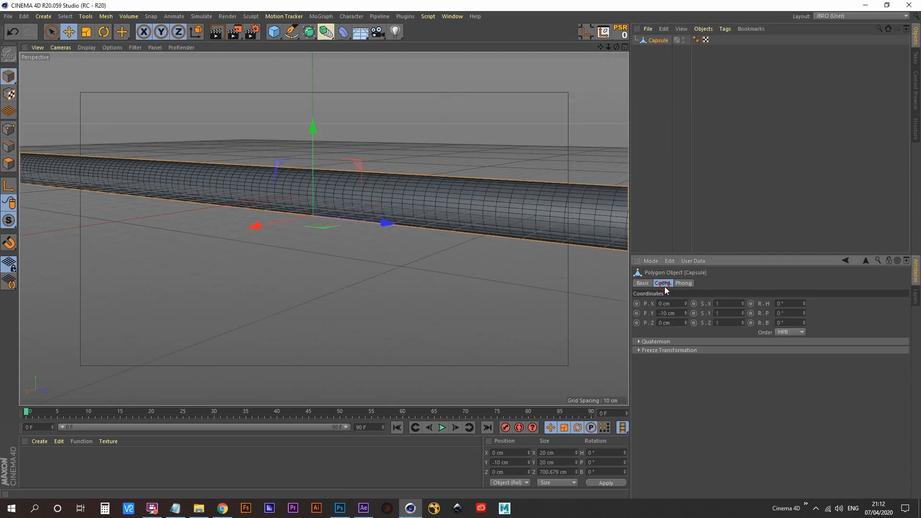
{"action": "double_click", "coordinate": [672, 313]}
{"action": "type", "text": "0"}
{"action": "key", "text": "Return"}
{"action": "left_click_drag", "start_coordinate": [315, 186], "coordinate": [325, 209], "text": "alt"}
- Switch to the Garden_Snake.c4d project and create a new material named BG
{"action": "left_click", "coordinate": [452, 17]}
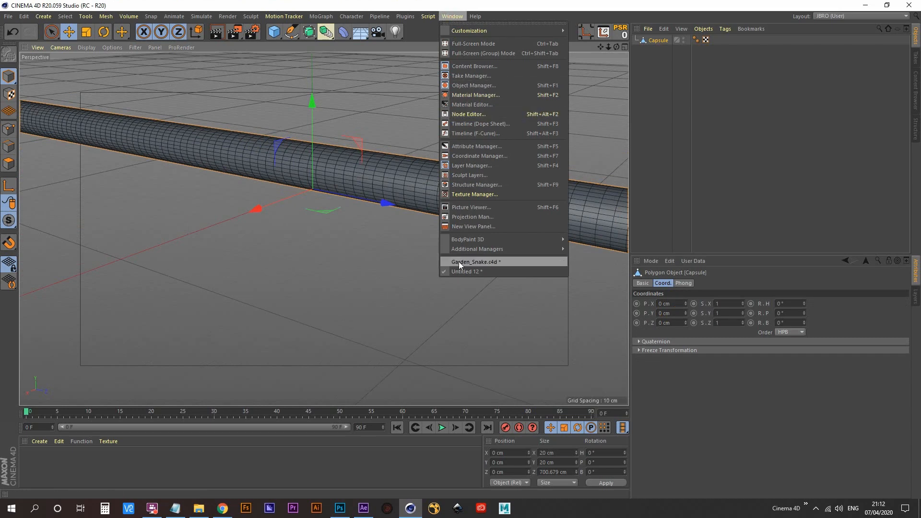
{"action": "left_click", "coordinate": [474, 261]}
{"action": "mouse_move", "coordinate": [350, 223]}
{"action": "right_mouse_down", "text": "alt"}
{"action": "mouse_move", "coordinate": [325, 253]}
{"action": "mouse_move", "coordinate": [385, 223]}
{"action": "mouse_move", "coordinate": [403, 232]}
{"action": "mouse_move", "coordinate": [372, 252]}
{"action": "right_mouse_up", "text": "alt"}
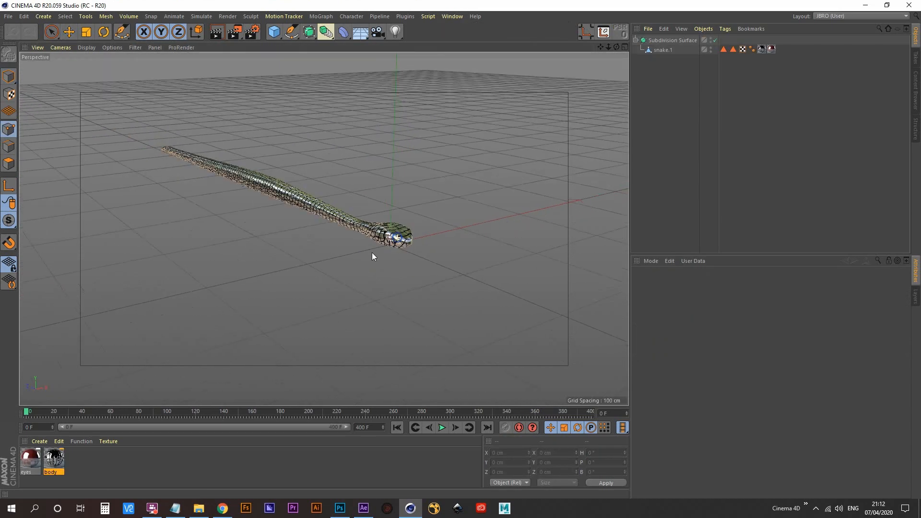
{"action": "double_click", "coordinate": [87, 467]}
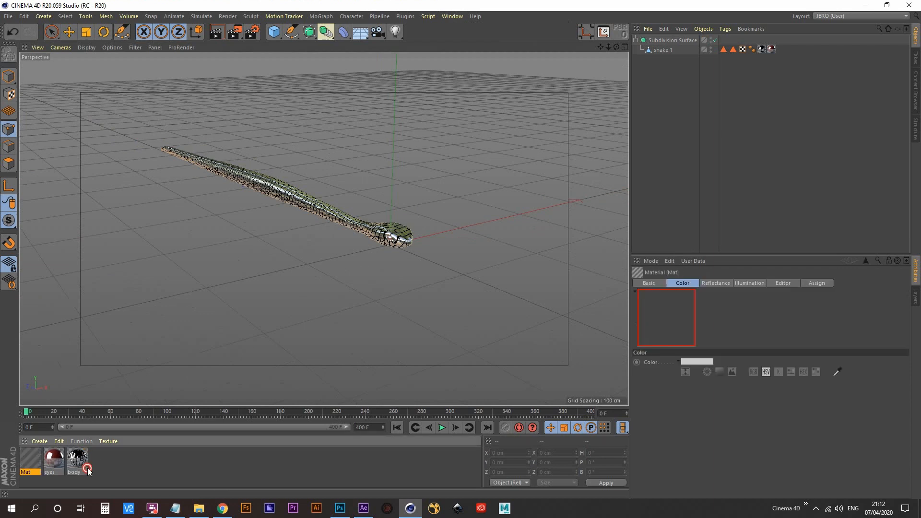
{"action": "double_click", "coordinate": [28, 473]}
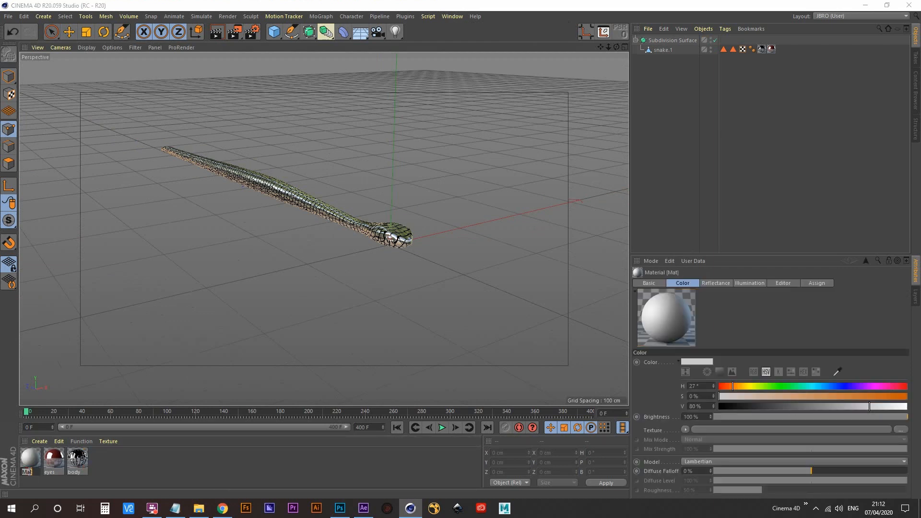
{"action": "type", "text": "BG"}
{"action": "key", "text": "Return"}
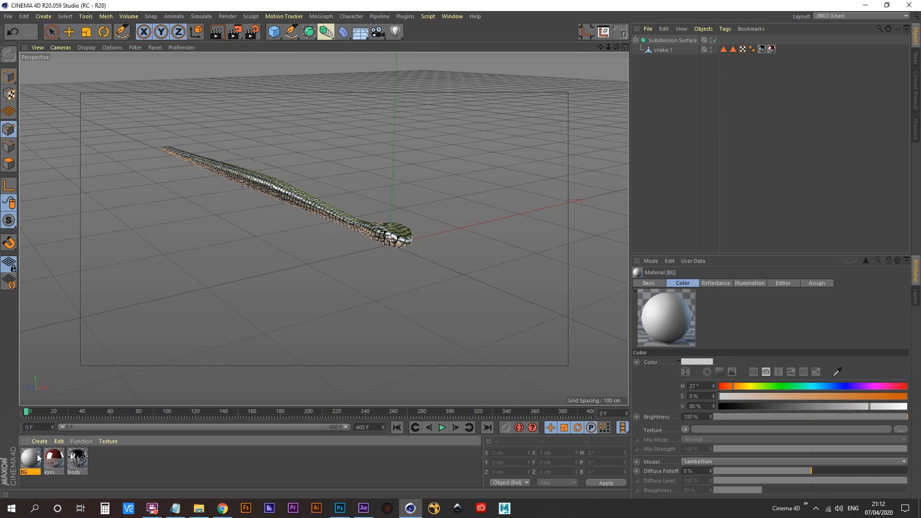
- Disable the Color and Reflectance channels of the BG material and enable its Luminance channel
{"action": "double_click", "coordinate": [32, 455]}
{"action": "left_click_drag", "start_coordinate": [294, 66], "coordinate": [408, 48]}
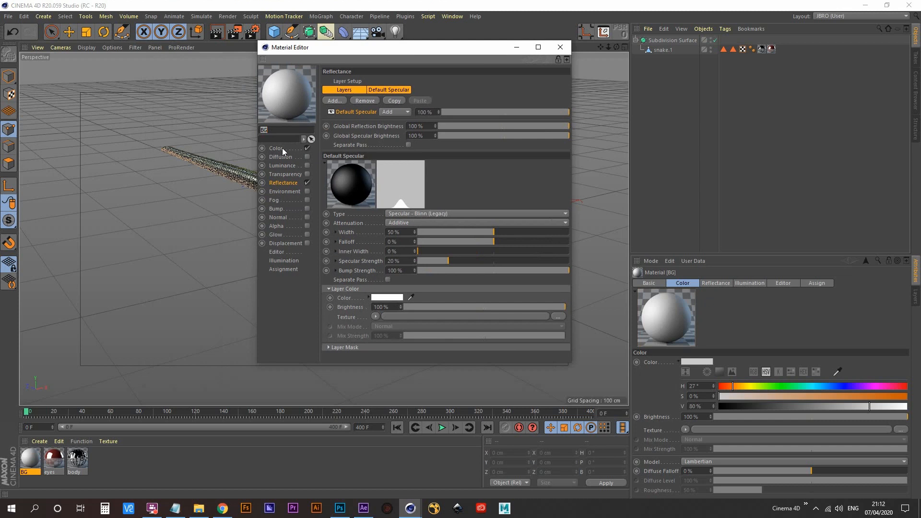
{"action": "left_click", "coordinate": [307, 147]}
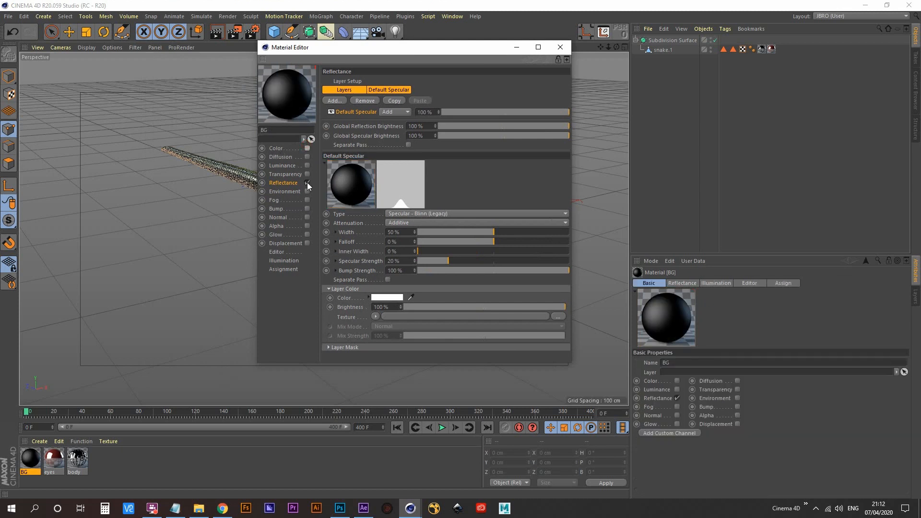
{"action": "left_click", "coordinate": [308, 183]}
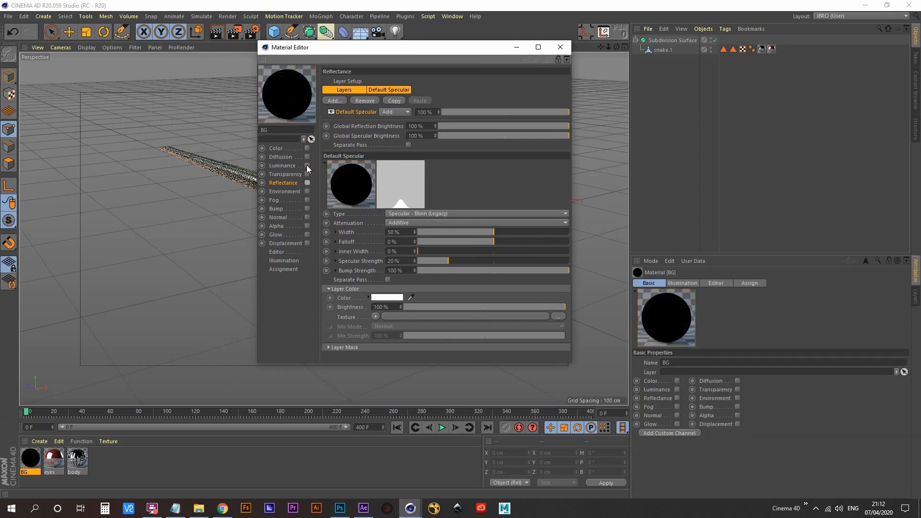
{"action": "left_click", "coordinate": [307, 166]}
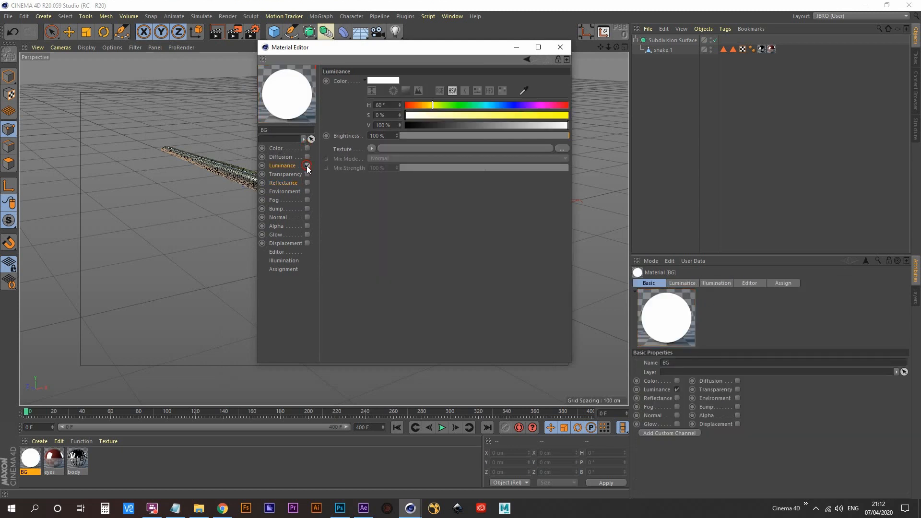
- Load deck_rail.tif from the 05-Garden_Snake folder as the BG material's luminance texture and close the material editor
{"action": "left_click", "coordinate": [372, 149]}
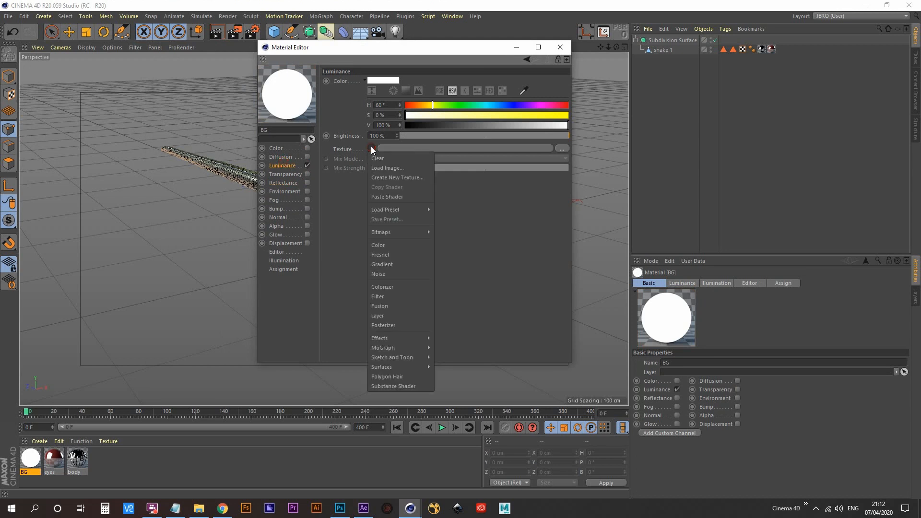
{"action": "left_click", "coordinate": [389, 169]}
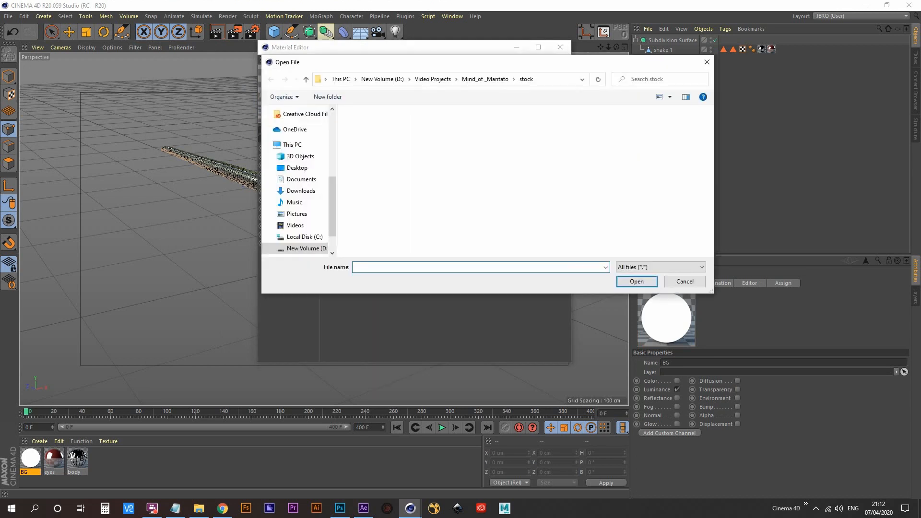
{"action": "left_click", "coordinate": [446, 80]}
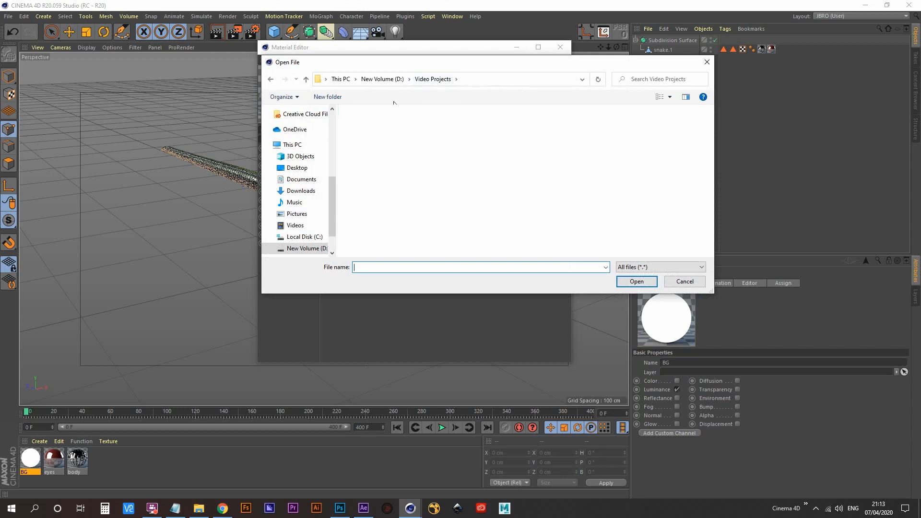
{"action": "left_click", "coordinate": [383, 79]}
{"action": "double_click", "coordinate": [379, 149]}
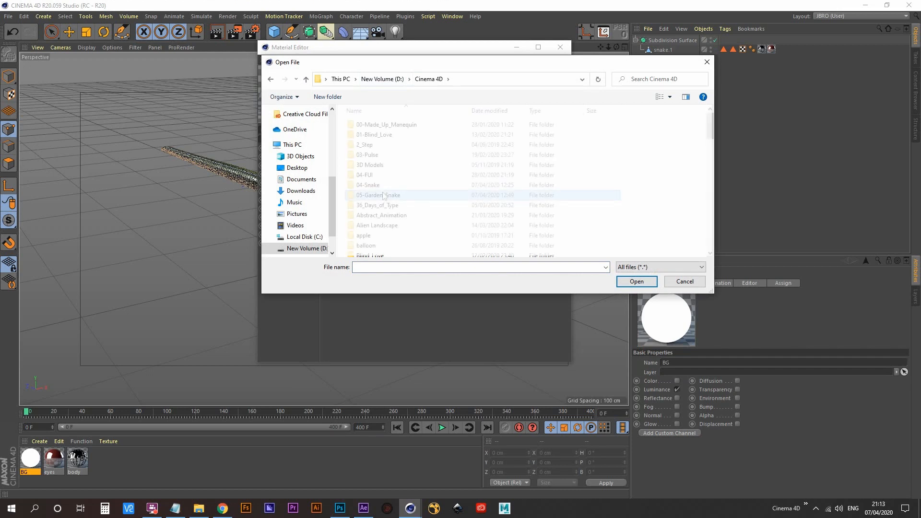
{"action": "double_click", "coordinate": [382, 195]}
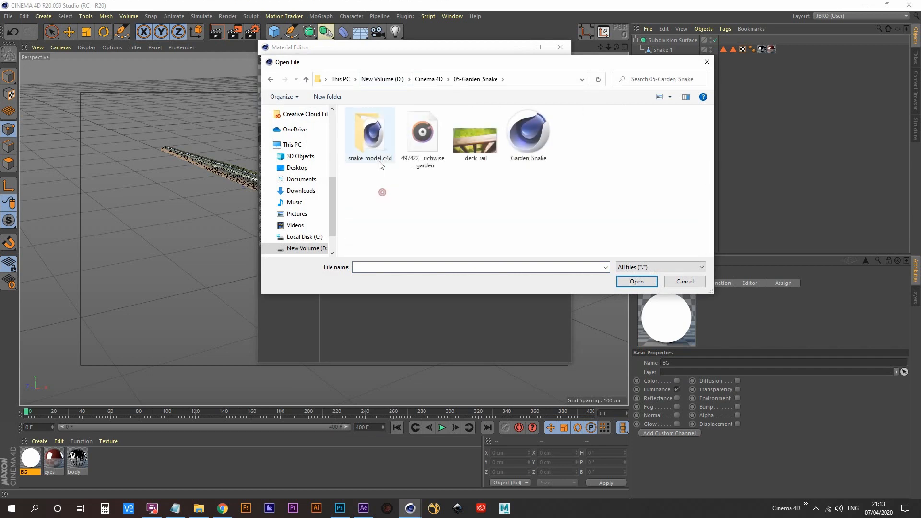
{"action": "double_click", "coordinate": [480, 149]}
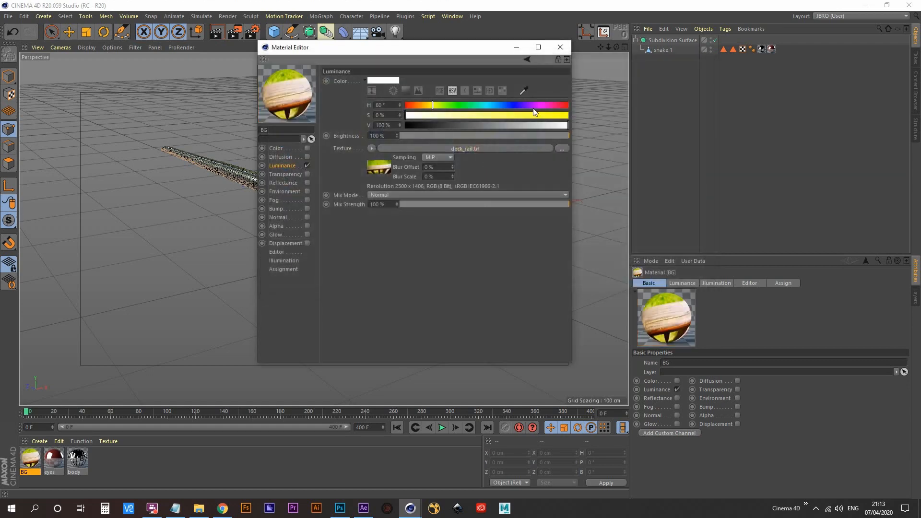
{"action": "left_click", "coordinate": [562, 47]}
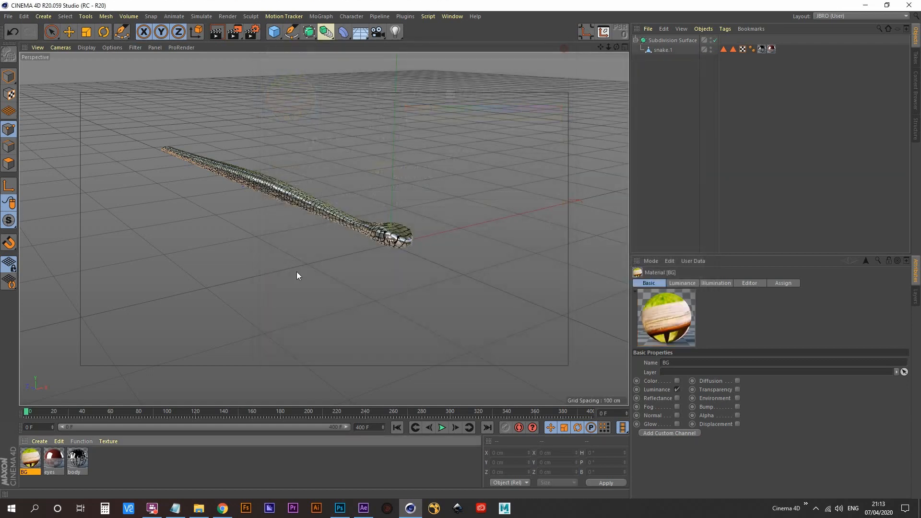
- Add a Background object to the scene and apply the BG material to it
{"action": "mouse_move", "coordinate": [23, 462]}
{"action": "left_mouse_down"}
{"action": "mouse_move", "coordinate": [432, 160]}
{"action": "mouse_move", "coordinate": [564, 101]}
{"action": "mouse_move", "coordinate": [383, 311]}
{"action": "mouse_move", "coordinate": [57, 458]}
{"action": "mouse_move", "coordinate": [32, 456]}
{"action": "left_mouse_up"}
{"action": "left_click", "coordinate": [364, 34]}
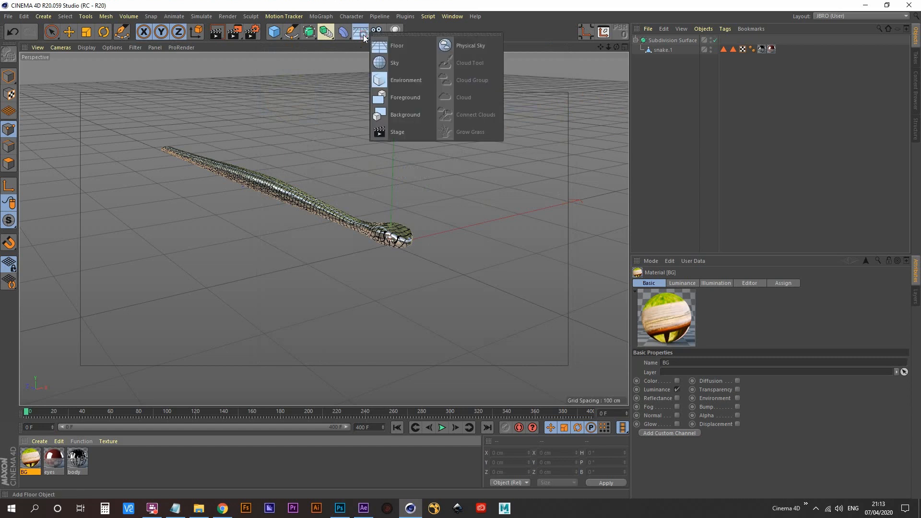
{"action": "left_click", "coordinate": [412, 113]}
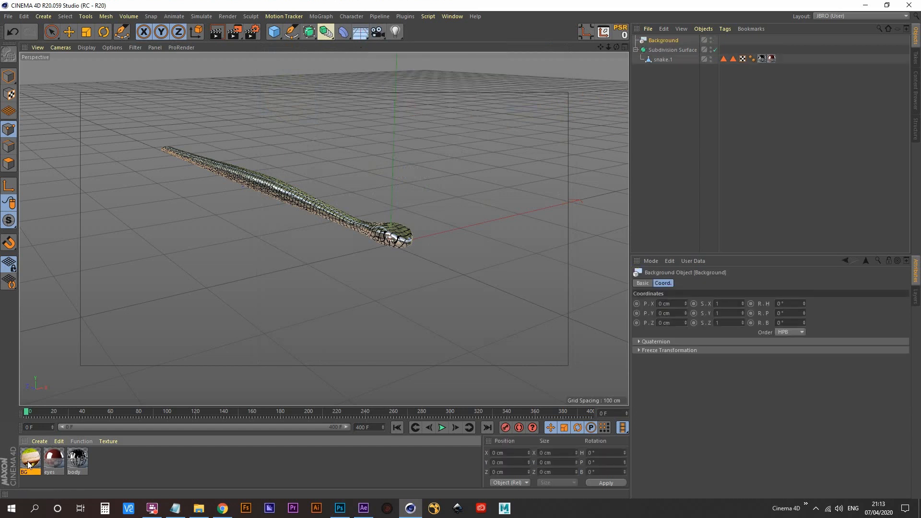
{"action": "left_click_drag", "start_coordinate": [33, 457], "coordinate": [670, 43]}
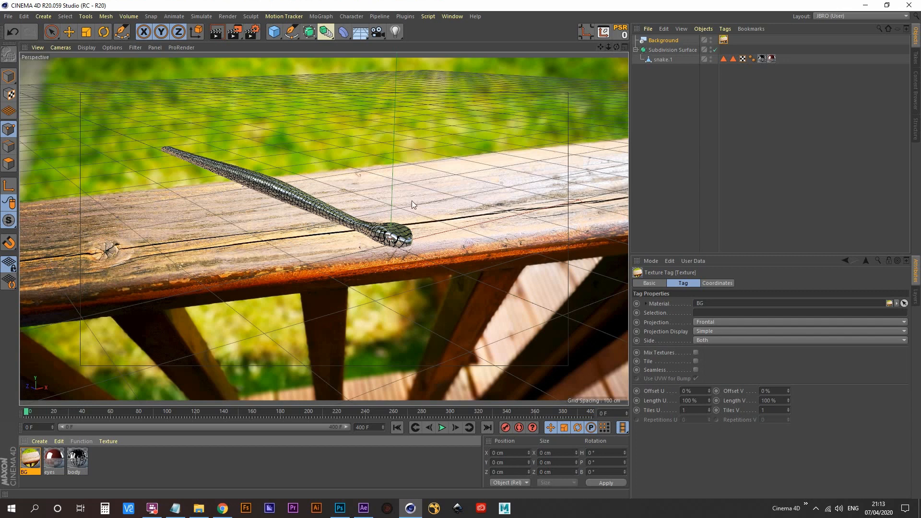
- Orbit the perspective view until the snake lies lengthwise along the wooden rail of the background photo
{"action": "left_click_drag", "start_coordinate": [360, 216], "coordinate": [401, 240], "text": "alt"}
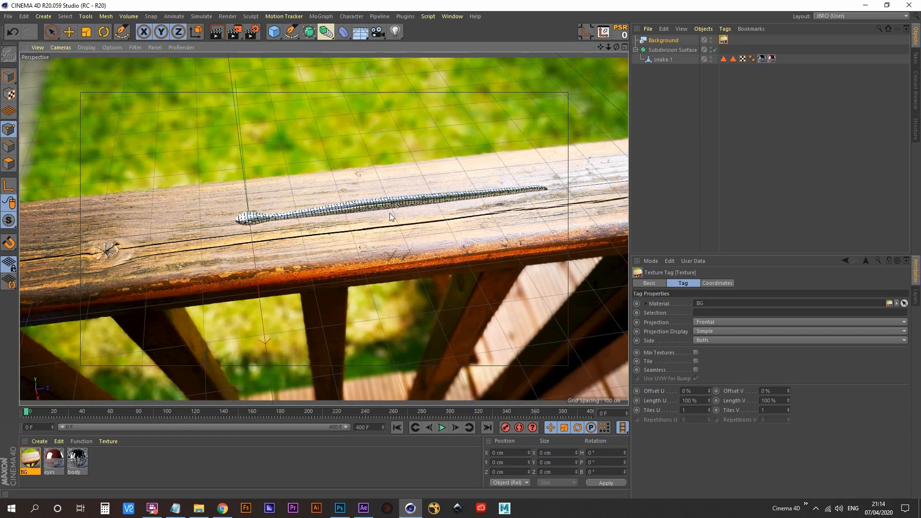
{"action": "left_click_drag", "start_coordinate": [390, 213], "coordinate": [390, 218], "text": "alt"}
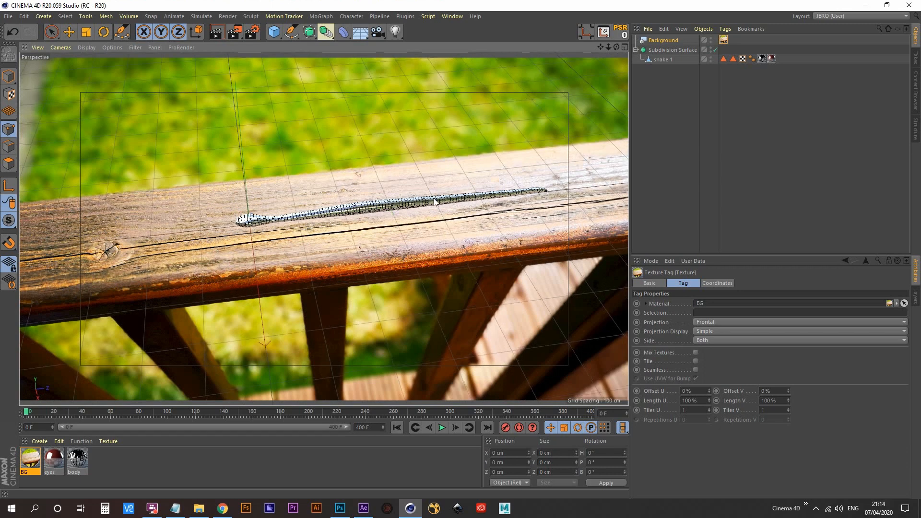
{"action": "left_click_drag", "start_coordinate": [434, 197], "coordinate": [435, 199], "text": "alt"}
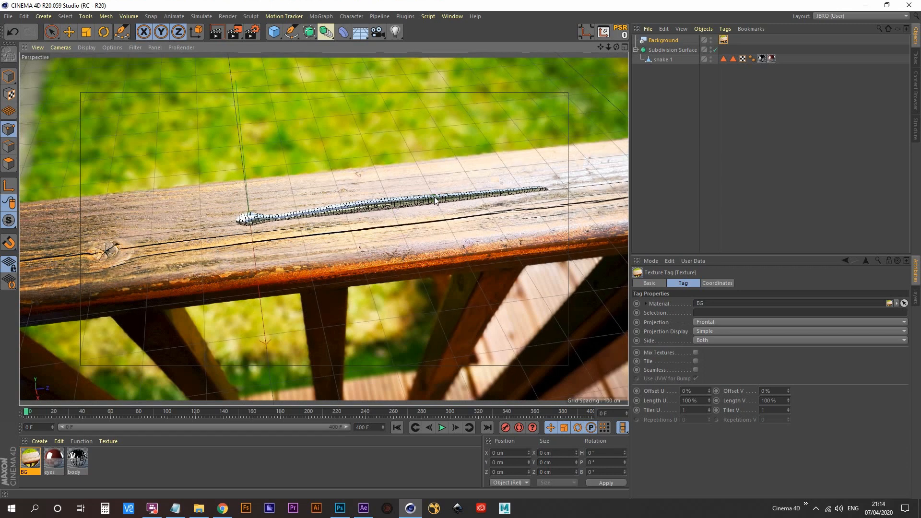
- Move the snake.1 object in Model mode back and forth along the rail, ending outside the frame at Z about 1174 cm
{"action": "left_click", "coordinate": [666, 60]}
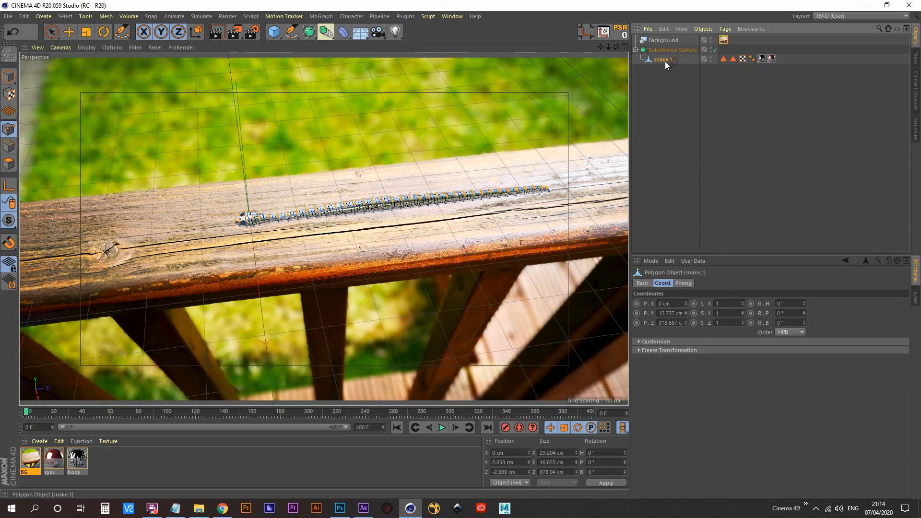
{"action": "left_click", "coordinate": [68, 32]}
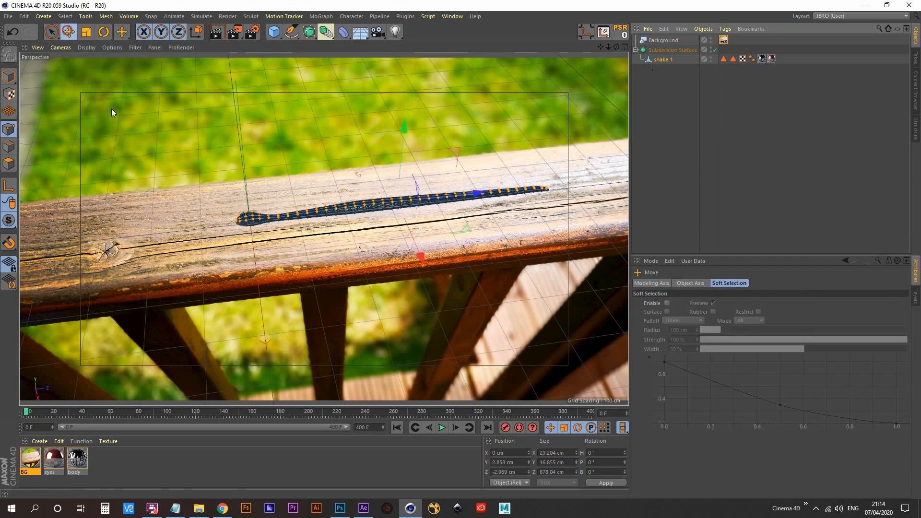
{"action": "left_click", "coordinate": [8, 76]}
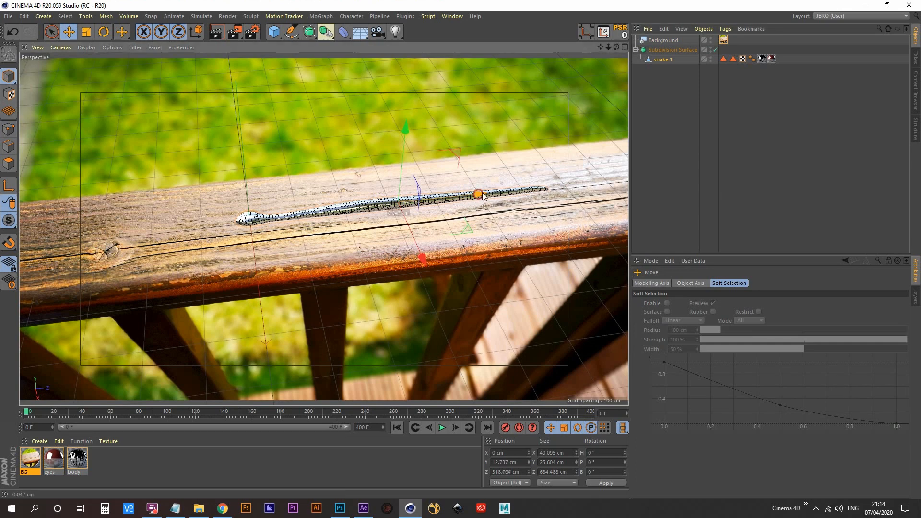
{"action": "left_click_drag", "start_coordinate": [477, 194], "coordinate": [436, 210]}
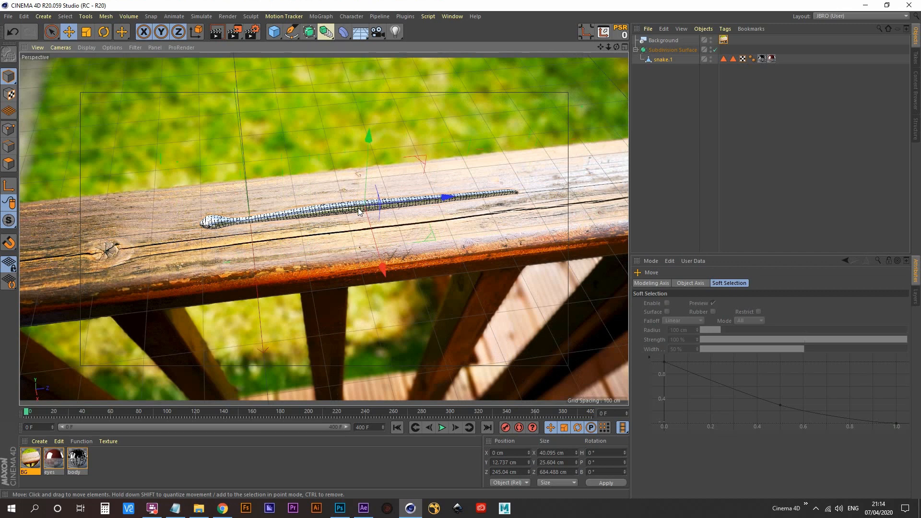
{"action": "left_click_drag", "start_coordinate": [360, 213], "coordinate": [370, 214], "text": "alt"}
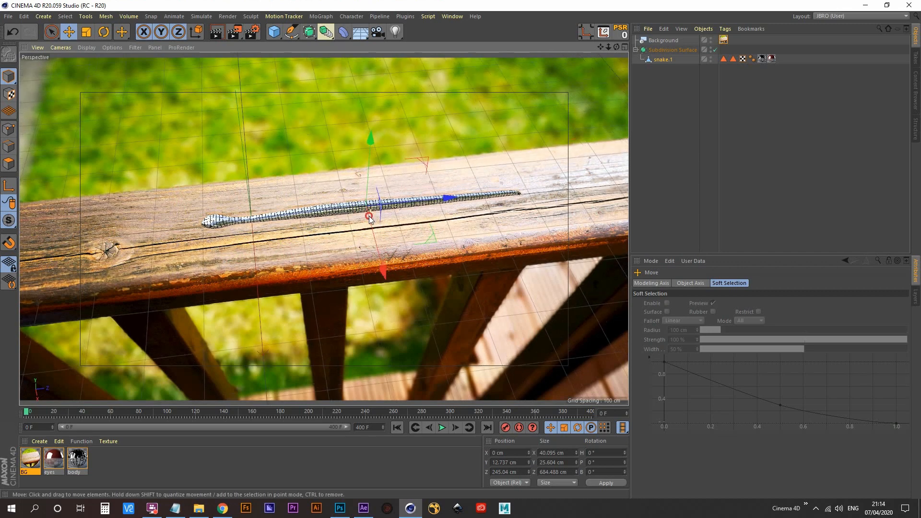
{"action": "left_click_drag", "start_coordinate": [443, 196], "coordinate": [402, 201]}
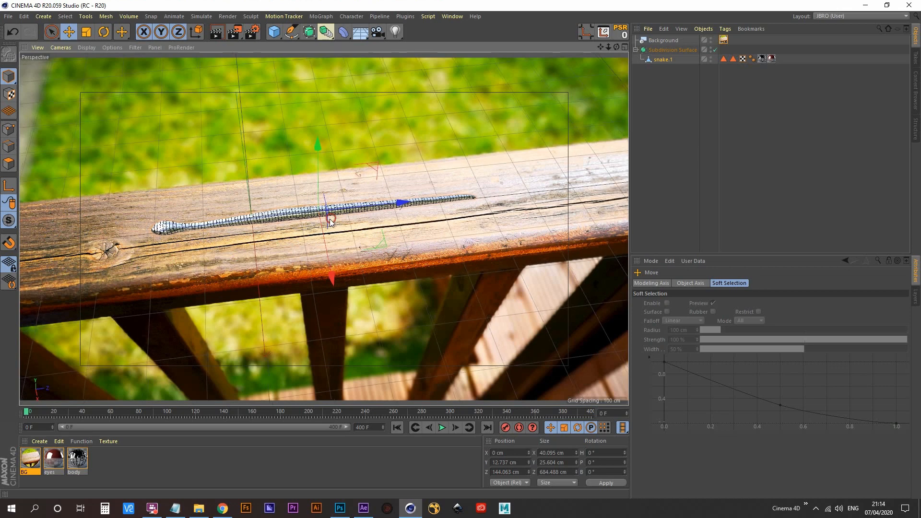
{"action": "left_click_drag", "start_coordinate": [373, 206], "coordinate": [454, 207]}
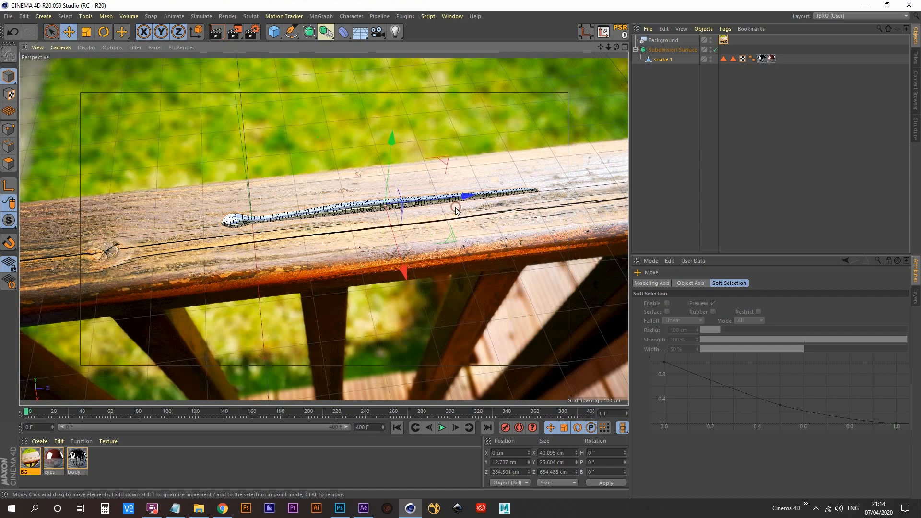
{"action": "left_click_drag", "start_coordinate": [464, 201], "coordinate": [642, 189], "text": "alt"}
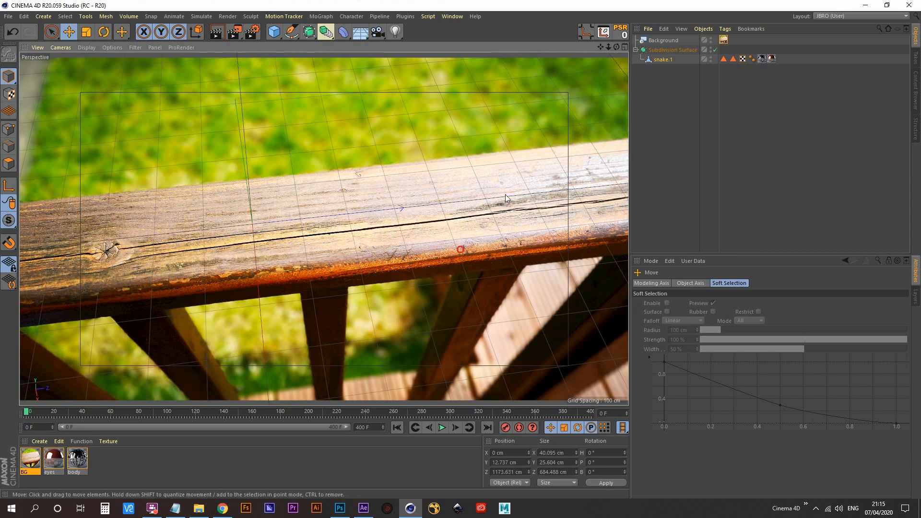
- Examine the snake's position relative to the world origin in the top view and return to the perspective view
{"action": "middle_click", "coordinate": [297, 209]}
{"action": "middle_click", "coordinate": [482, 119]}
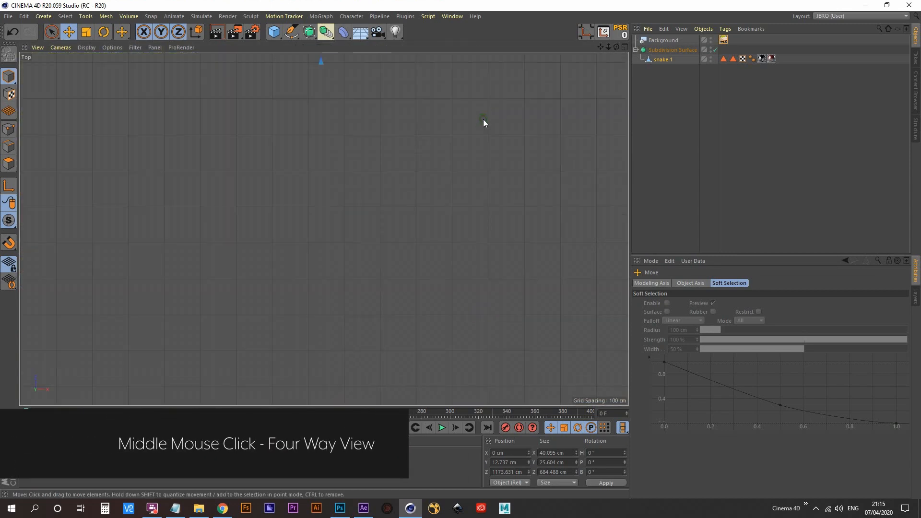
{"action": "scroll", "coordinate": [370, 187], "scroll_direction": "down", "scroll_amount": 5}
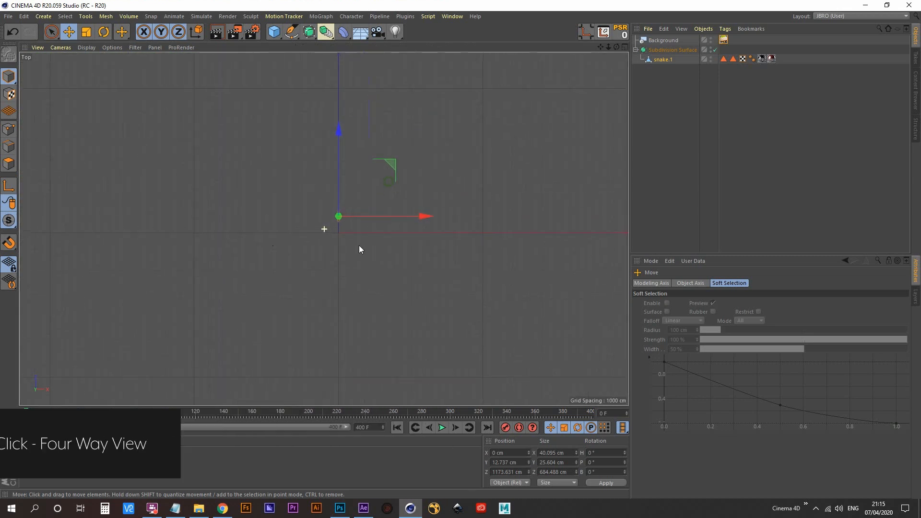
{"action": "right_click_drag", "start_coordinate": [337, 207], "coordinate": [453, 169], "text": "alt"}
{"action": "middle_click_drag", "start_coordinate": [350, 367], "coordinate": [339, 182], "text": "alt"}
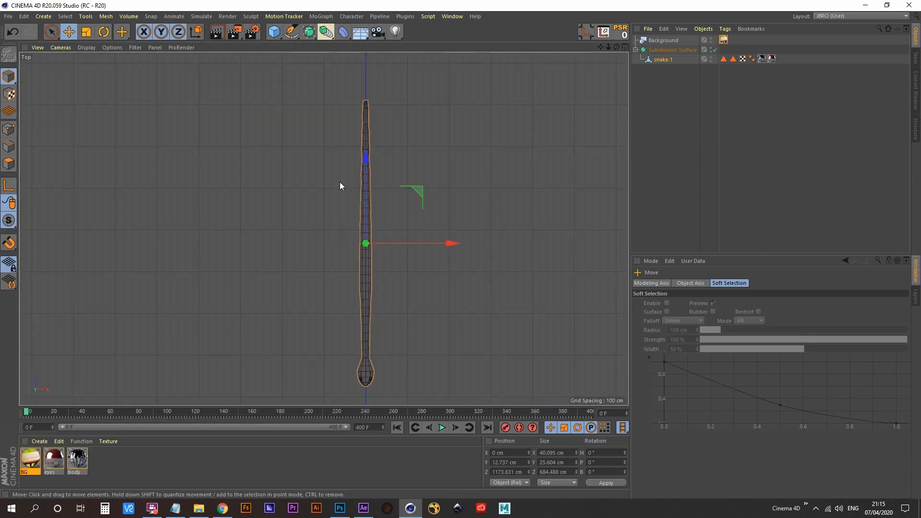
{"action": "scroll", "coordinate": [422, 339], "scroll_direction": "down", "scroll_amount": 3}
{"action": "middle_click_drag", "start_coordinate": [422, 339], "coordinate": [372, 262], "text": "alt"}
{"action": "middle_click_drag", "start_coordinate": [414, 292], "coordinate": [387, 254], "text": "alt"}
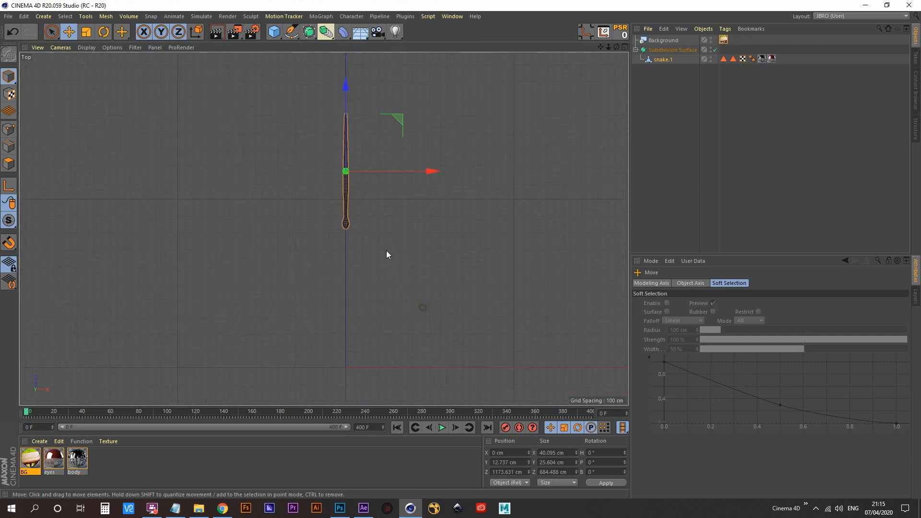
{"action": "middle_click_drag", "start_coordinate": [277, 342], "coordinate": [392, 207], "text": "alt"}
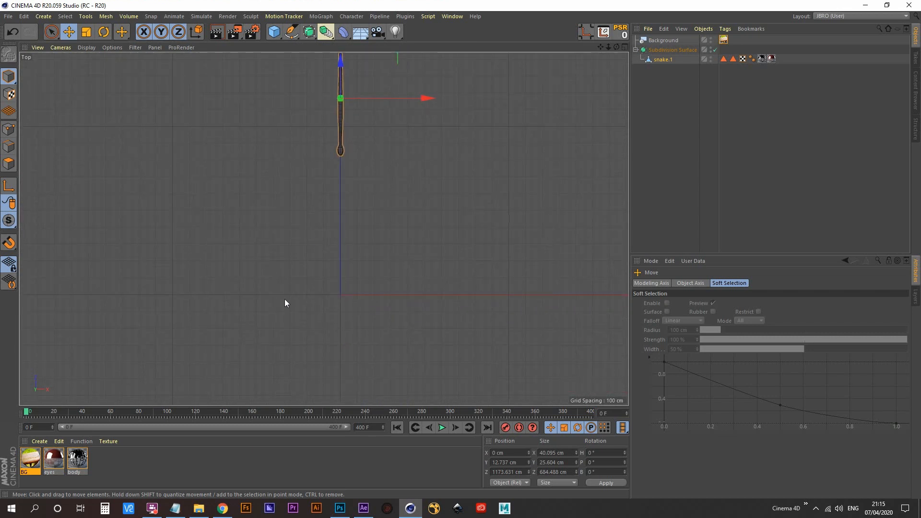
{"action": "middle_click_drag", "start_coordinate": [373, 272], "coordinate": [361, 189], "text": "alt"}
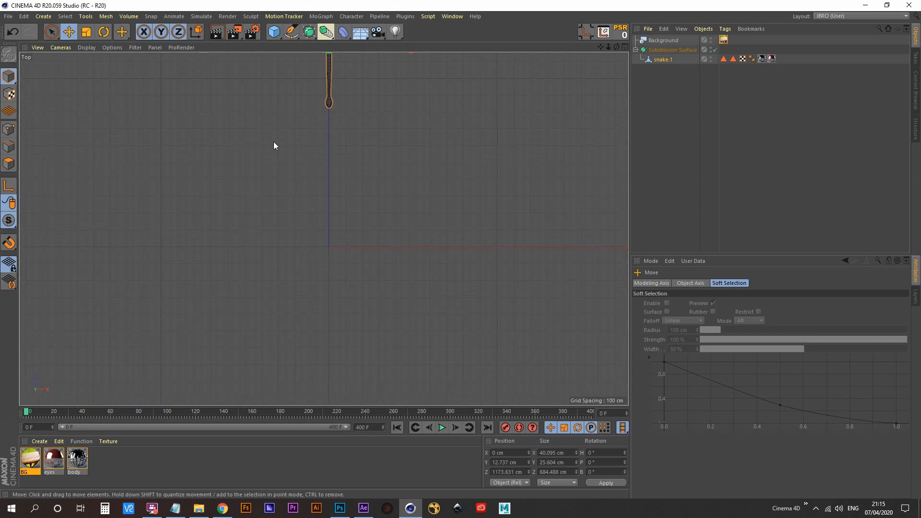
{"action": "middle_click_drag", "start_coordinate": [354, 112], "coordinate": [339, 181], "text": "alt"}
{"action": "right_click_drag", "start_coordinate": [298, 162], "coordinate": [393, 135], "text": "alt"}
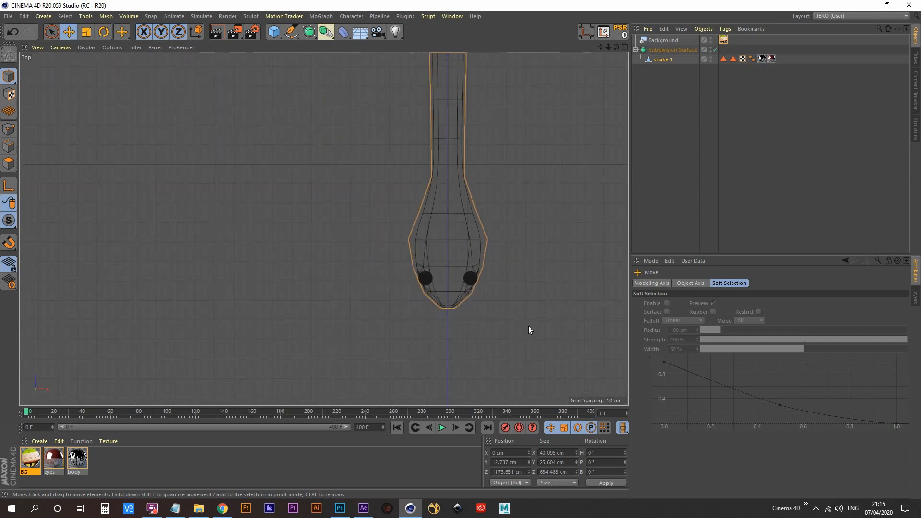
{"action": "right_click_drag", "start_coordinate": [471, 243], "coordinate": [389, 285], "text": "alt"}
{"action": "middle_click_drag", "start_coordinate": [484, 267], "coordinate": [305, 246], "text": "alt"}
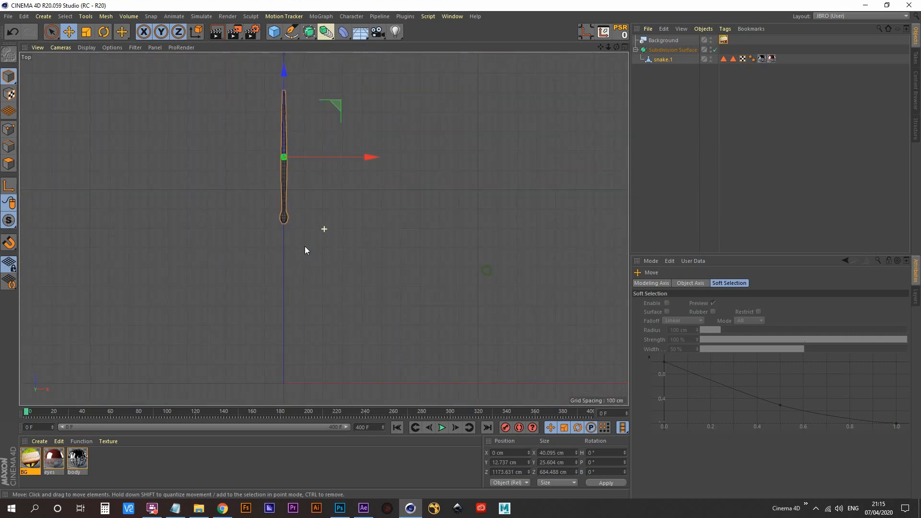
{"action": "middle_click", "coordinate": [321, 223]}
{"action": "middle_click", "coordinate": [214, 143]}
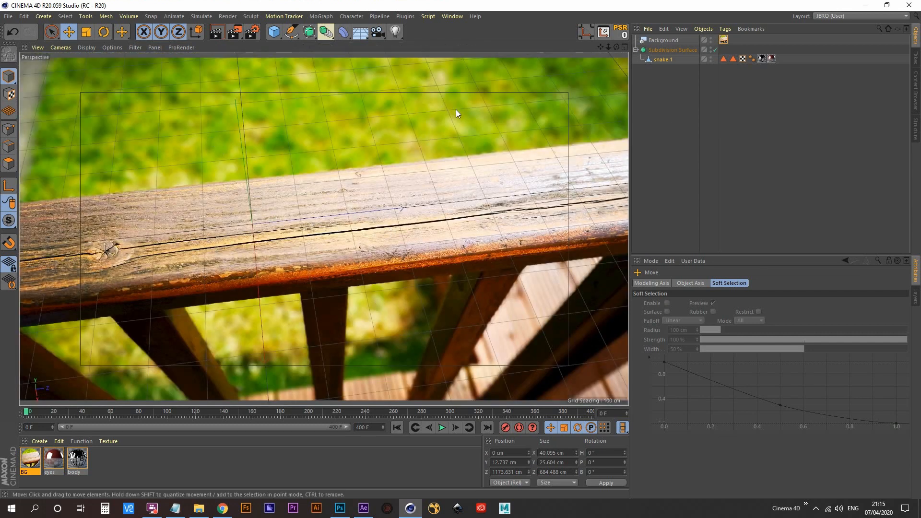
- Add a Plane, stretch its height along the rail to about 1159 cm and move it to Z about 173 cm
{"action": "left_click", "coordinate": [279, 33]}
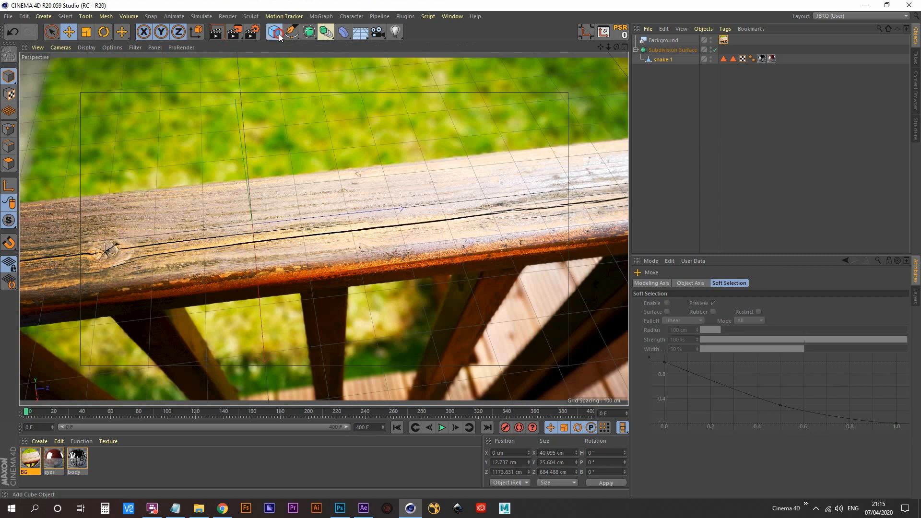
{"action": "left_click", "coordinate": [373, 62]}
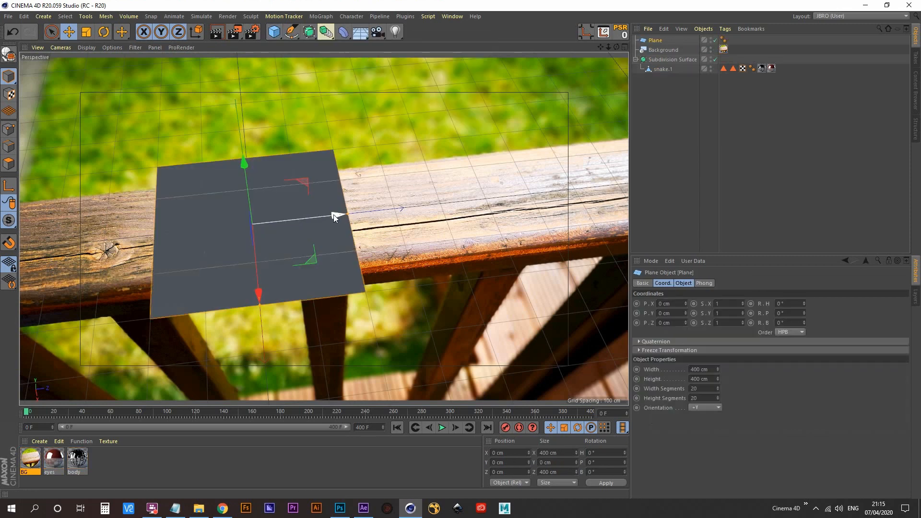
{"action": "left_click_drag", "start_coordinate": [333, 214], "coordinate": [596, 186]}
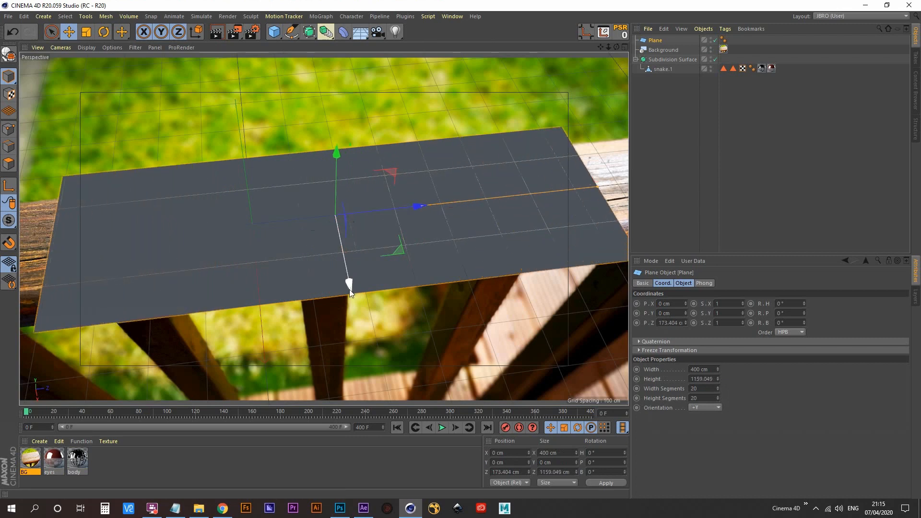
- Fit the plane to the rail's top surface with width about 212 cm, height about 1179 cm and X position about -8 cm
{"action": "left_click_drag", "start_coordinate": [349, 290], "coordinate": [349, 252]}
{"action": "key", "text": "ctrl+z"}
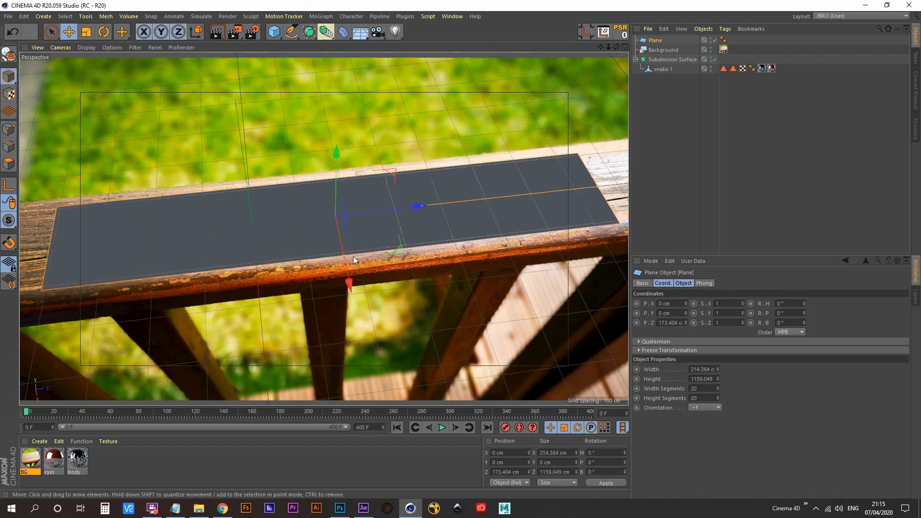
{"action": "left_click_drag", "start_coordinate": [351, 286], "coordinate": [349, 283]}
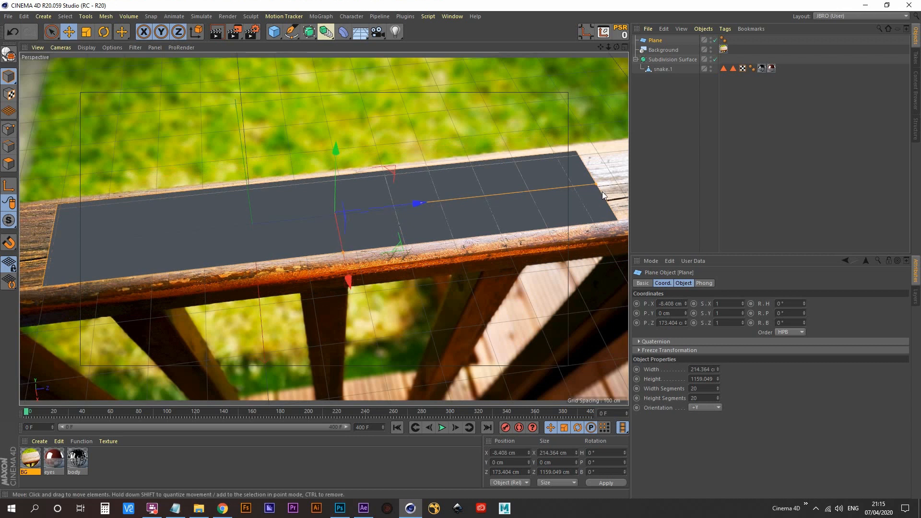
{"action": "mouse_move", "coordinate": [594, 183]}
{"action": "left_mouse_down"}
{"action": "mouse_move", "coordinate": [623, 169]}
{"action": "mouse_move", "coordinate": [600, 181]}
{"action": "left_mouse_up"}
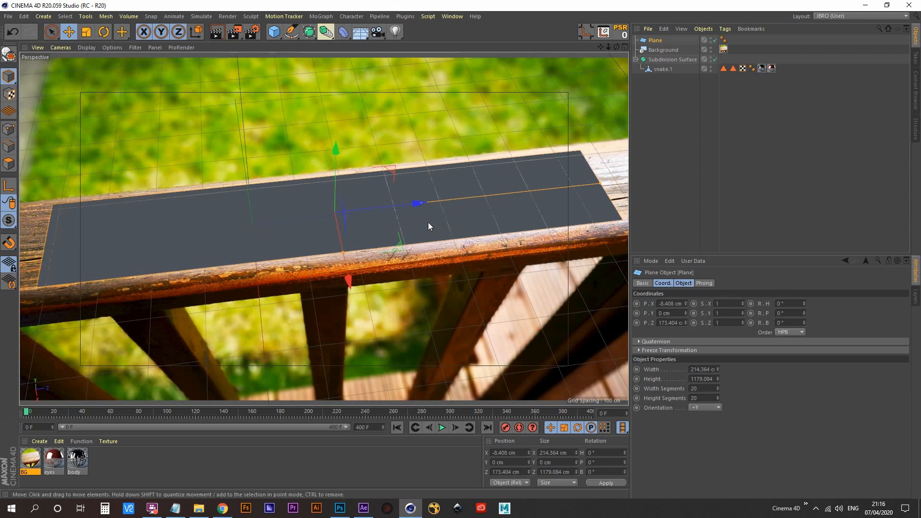
{"action": "mouse_move", "coordinate": [344, 252]}
{"action": "left_mouse_down"}
{"action": "mouse_move", "coordinate": [350, 280]}
{"action": "mouse_move", "coordinate": [341, 240]}
{"action": "mouse_move", "coordinate": [344, 252]}
{"action": "left_mouse_up"}
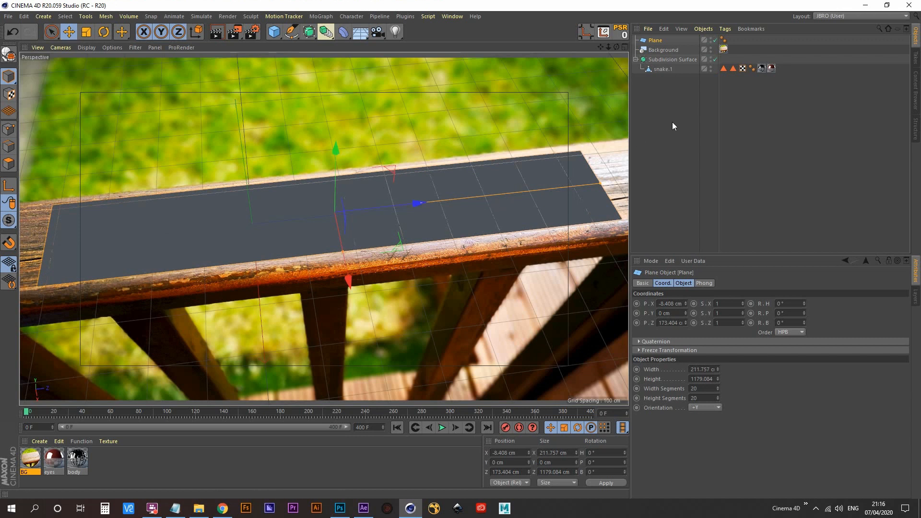
- Extend the plane's height to about 1476 cm and move it to Z about 187 cm so it spans the whole view
{"action": "left_click", "coordinate": [665, 69]}
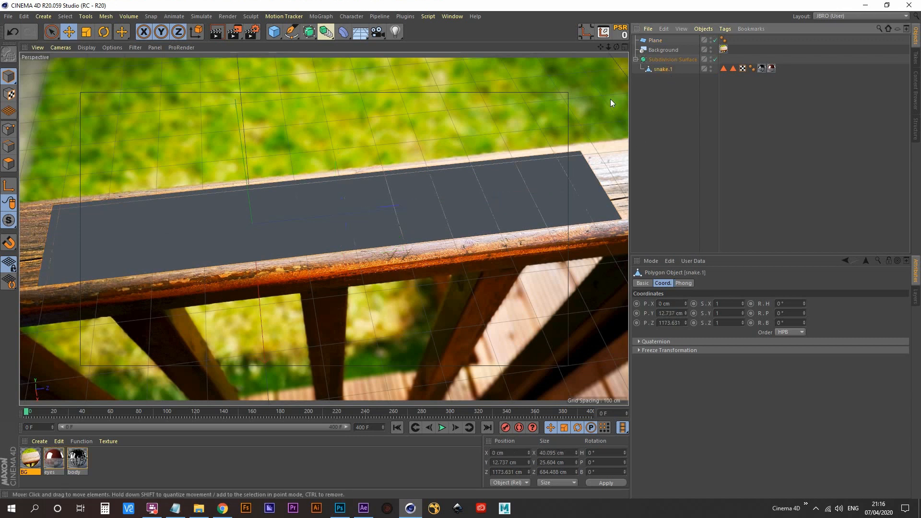
{"action": "left_click", "coordinate": [657, 40]}
{"action": "left_click_drag", "start_coordinate": [600, 183], "coordinate": [651, 178]}
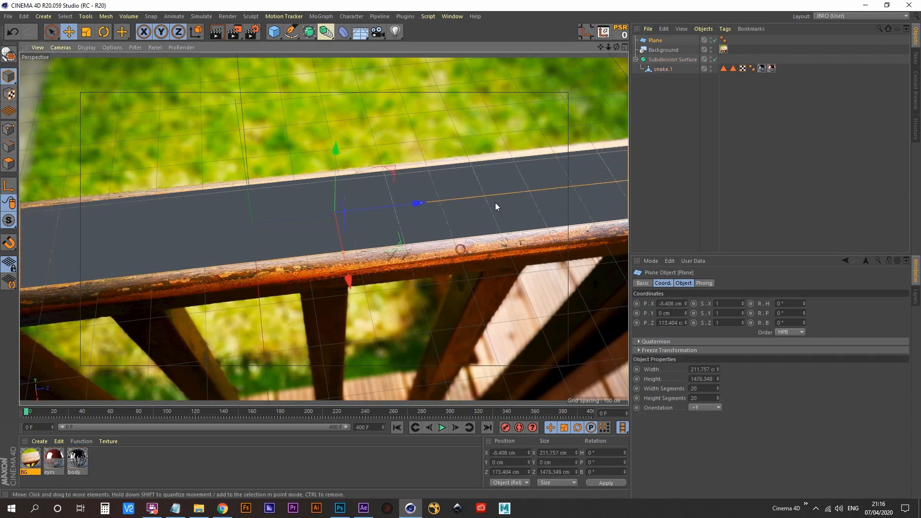
{"action": "left_click_drag", "start_coordinate": [416, 205], "coordinate": [423, 203]}
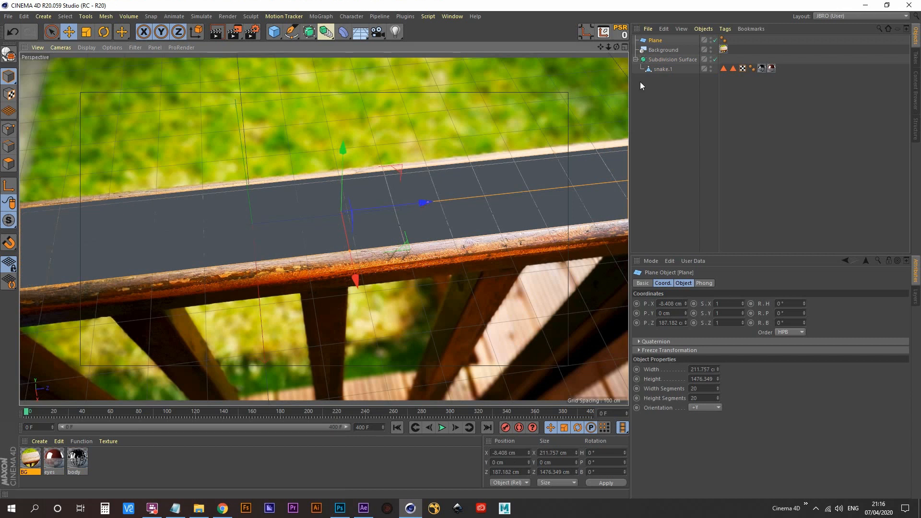
- Set the plane's width segments and height segments to 1 and deselect it
{"action": "left_click", "coordinate": [691, 286]}
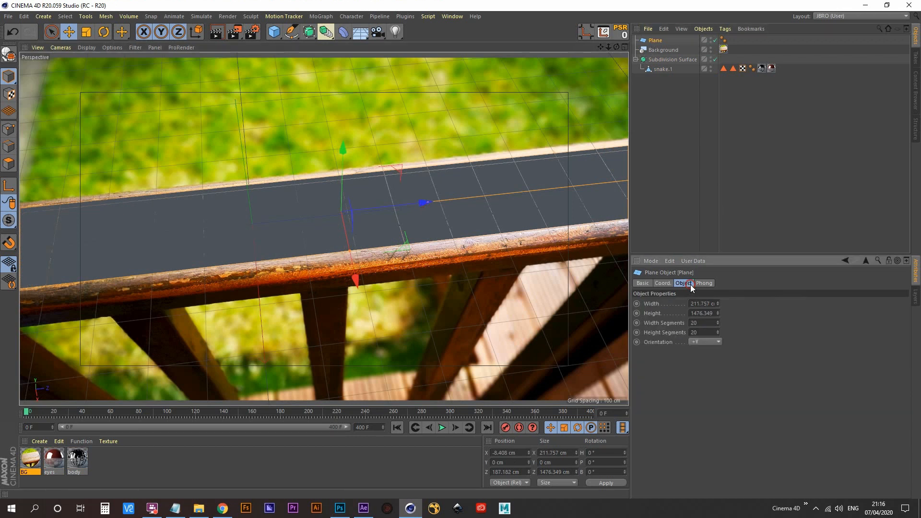
{"action": "left_click_drag", "start_coordinate": [701, 303], "coordinate": [648, 311]}
{"action": "left_click", "coordinate": [702, 314]}
{"action": "left_click_drag", "start_coordinate": [712, 313], "coordinate": [653, 316]}
{"action": "left_click_drag", "start_coordinate": [706, 323], "coordinate": [655, 330]}
{"action": "type", "text": "1"}
{"action": "key", "text": "Tab"}
{"action": "type", "text": "1"}
{"action": "key", "text": "Tab"}
{"action": "left_click", "coordinate": [674, 141]}
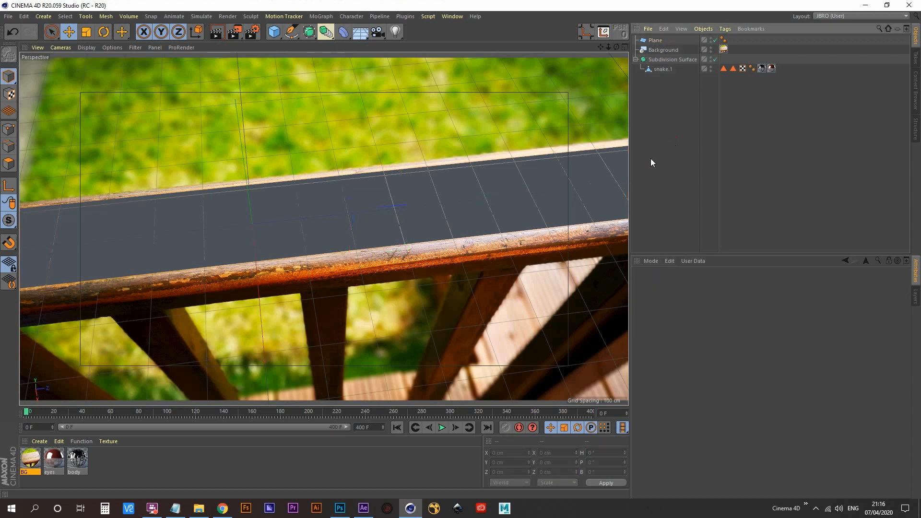
- Add a camera from the current view, look through it and lock it with a Protection tag
{"action": "left_click", "coordinate": [662, 69]}
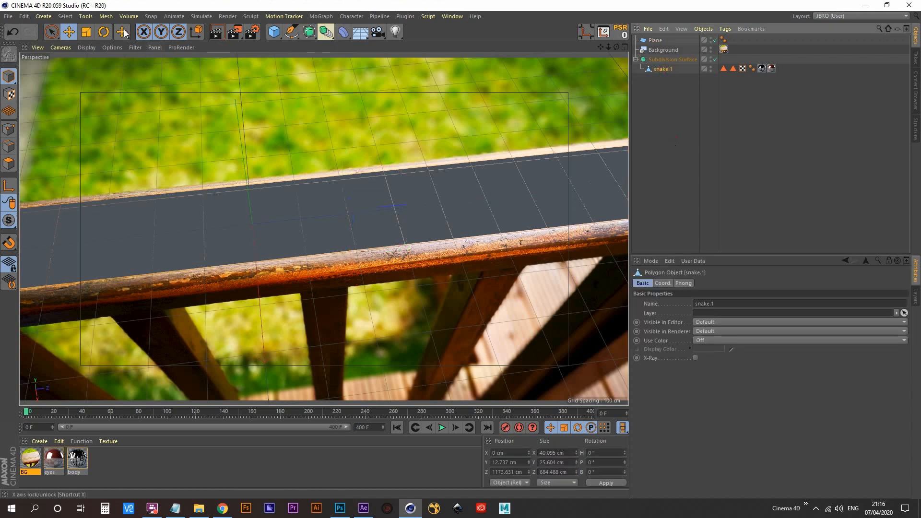
{"action": "left_click", "coordinate": [71, 32]}
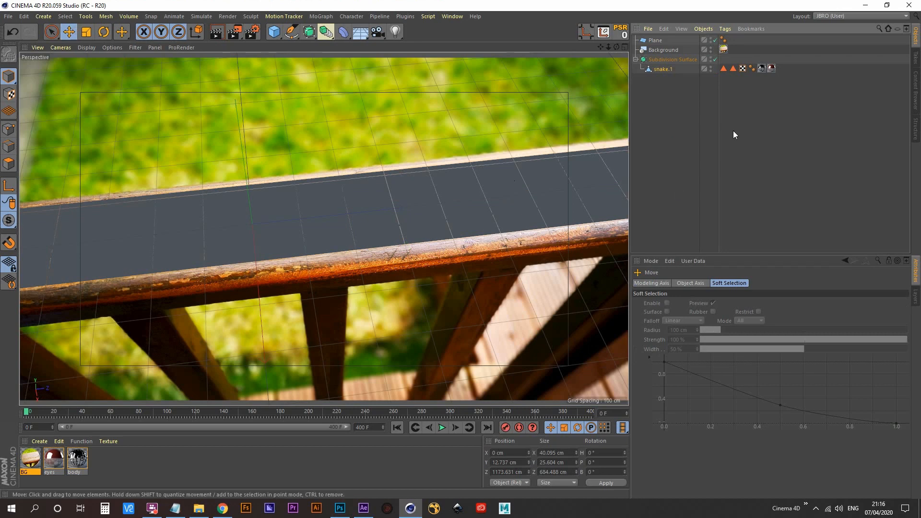
{"action": "left_click", "coordinate": [378, 33]}
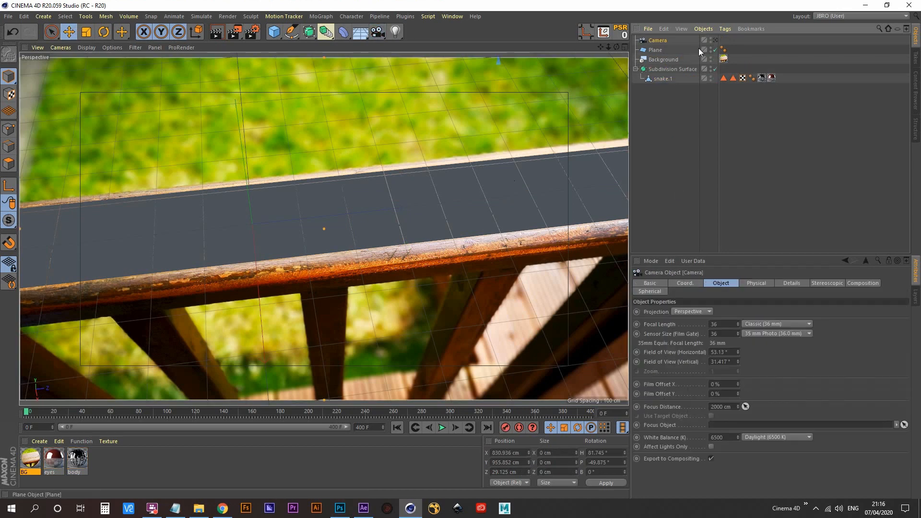
{"action": "left_click", "coordinate": [716, 40]}
{"action": "right_click", "coordinate": [658, 41]}
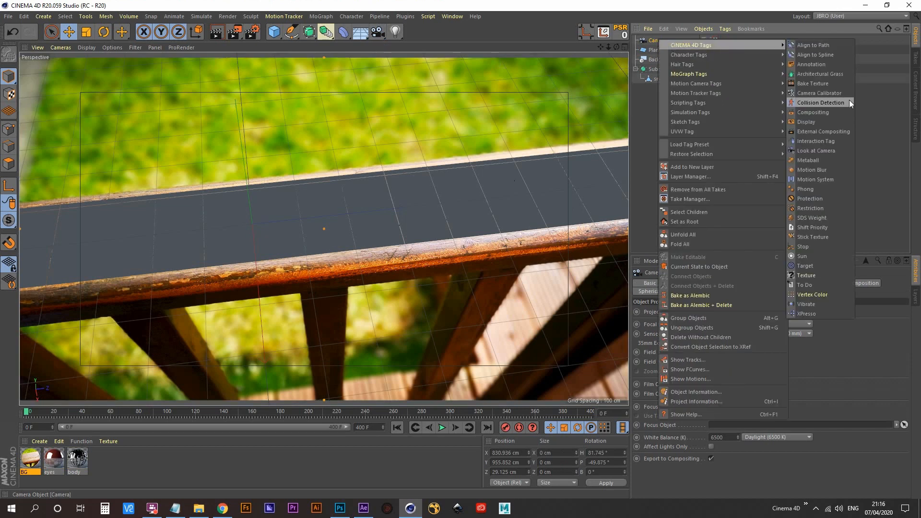
{"action": "left_click", "coordinate": [816, 198]}
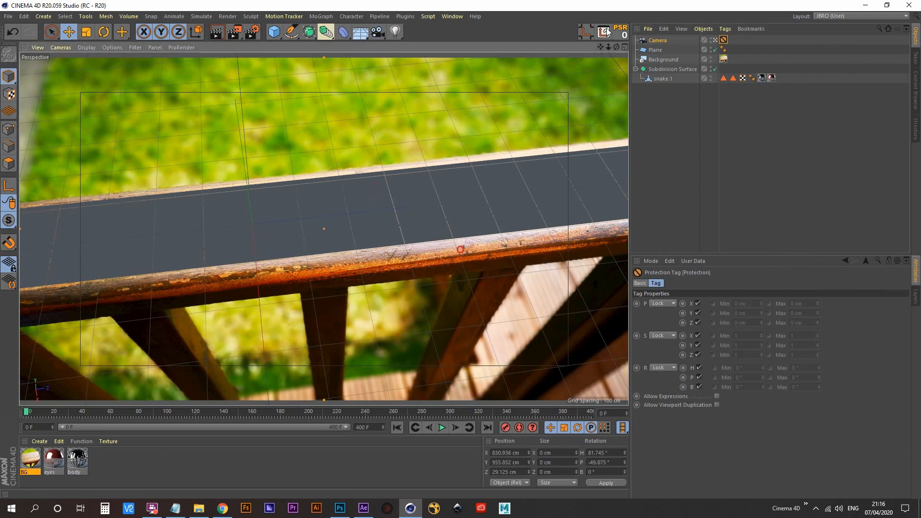
- Try moving the snake along Z to about 376 cm outside the camera view, and undo the move
{"action": "left_click", "coordinate": [716, 40]}
{"action": "left_click_drag", "start_coordinate": [384, 223], "coordinate": [402, 223], "text": "alt"}
{"action": "left_click", "coordinate": [660, 79]}
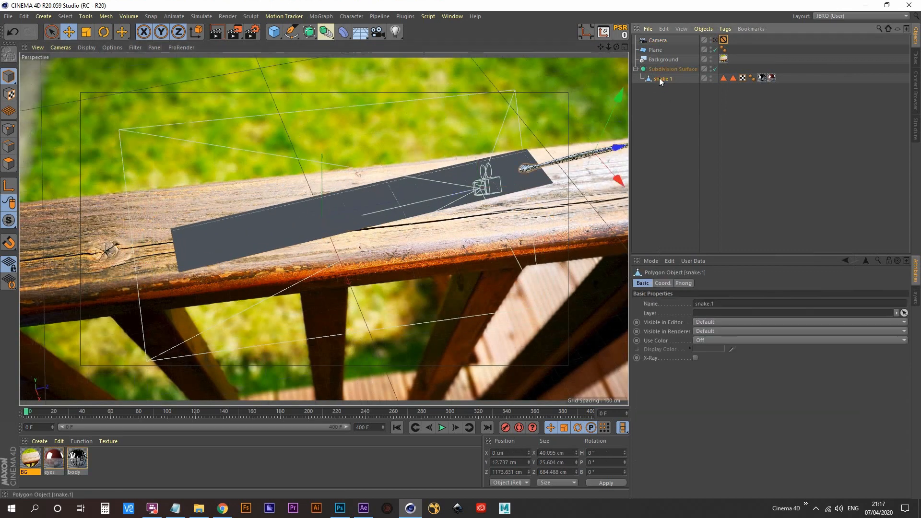
{"action": "left_click", "coordinate": [662, 70]}
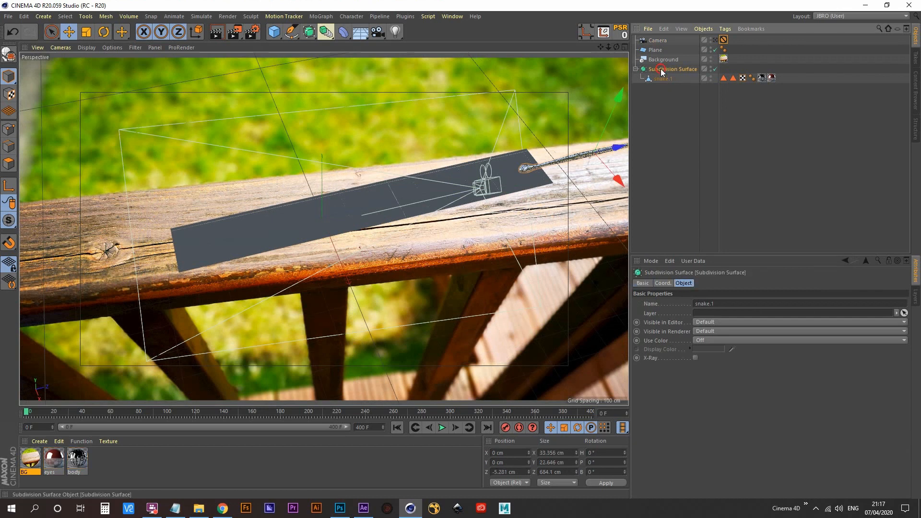
{"action": "left_click", "coordinate": [661, 78]}
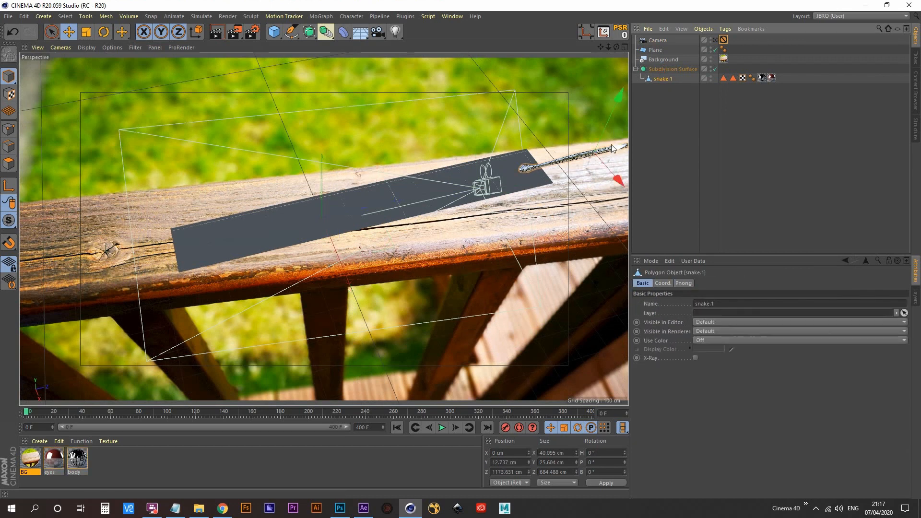
{"action": "left_click_drag", "start_coordinate": [611, 145], "coordinate": [418, 207]}
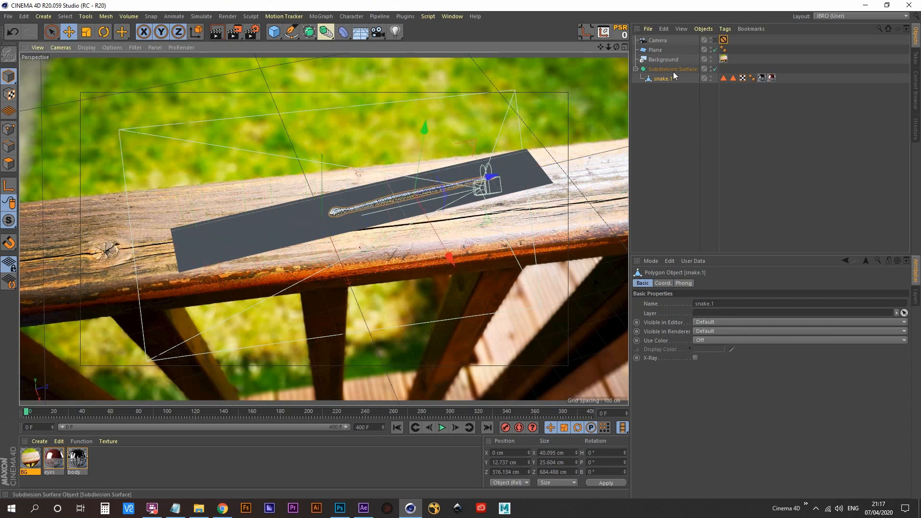
{"action": "key", "text": "ctrl+z"}
{"action": "left_click", "coordinate": [715, 40]}
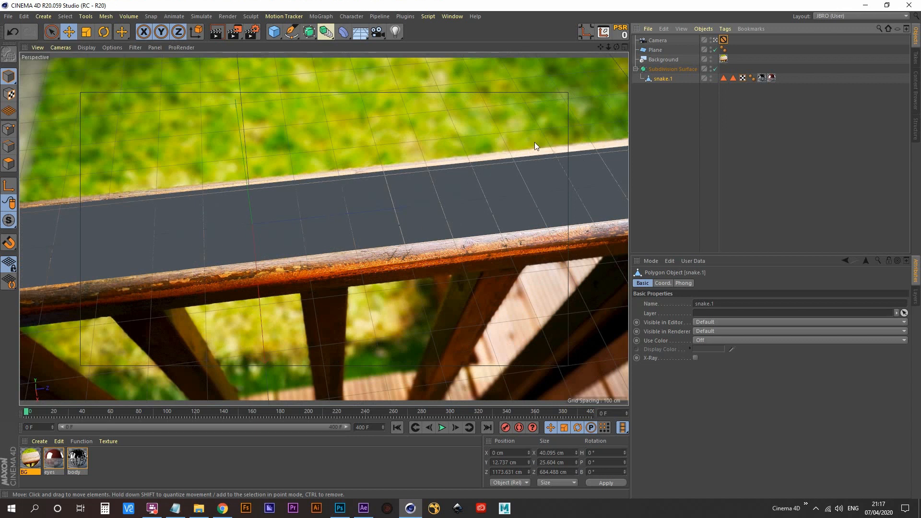
- Rename the plane as floor
{"action": "left_click", "coordinate": [649, 48]}
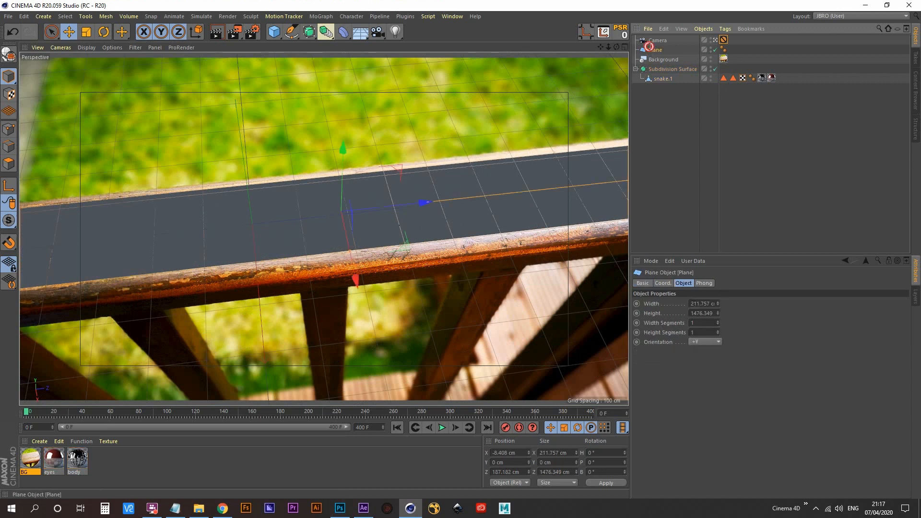
{"action": "double_click", "coordinate": [655, 50]}
{"action": "type", "text": "floor"}
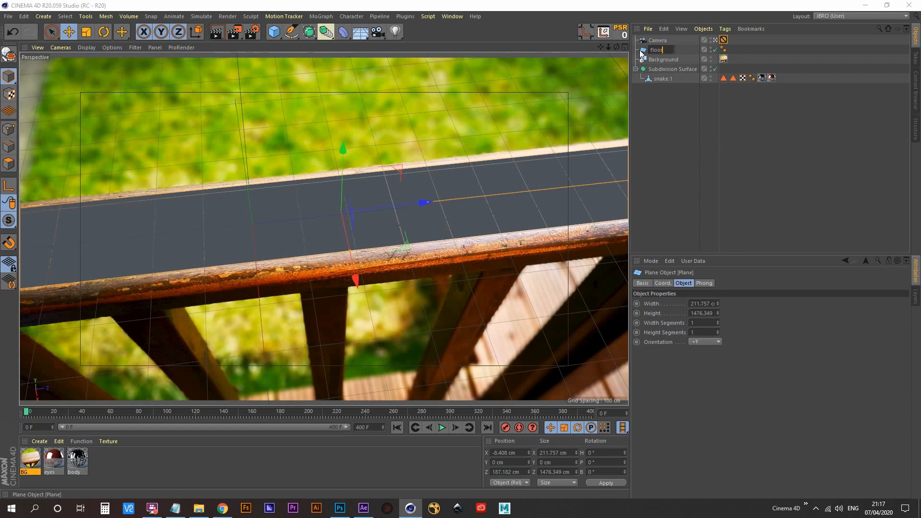
{"action": "key", "text": "Return"}
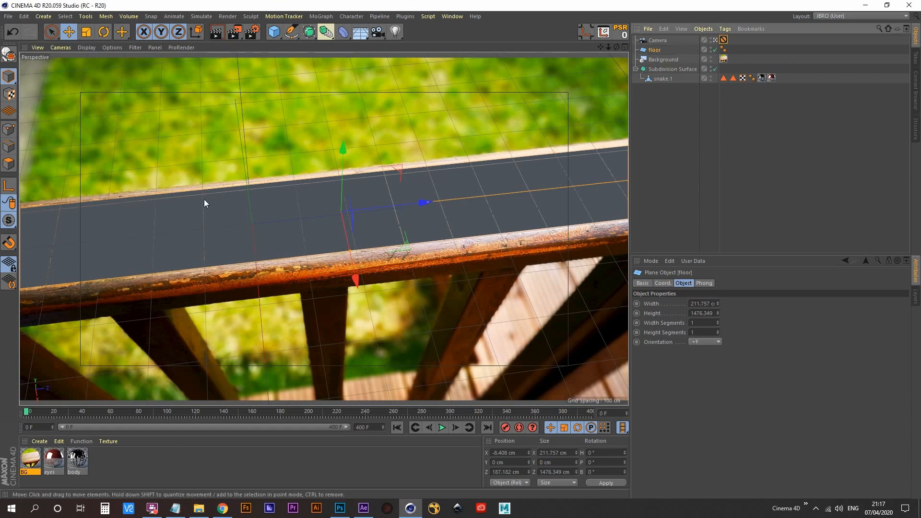
- In the top view, start a Bezier spline with the Pen tool at the back of the snake's head
{"action": "middle_click", "coordinate": [306, 209]}
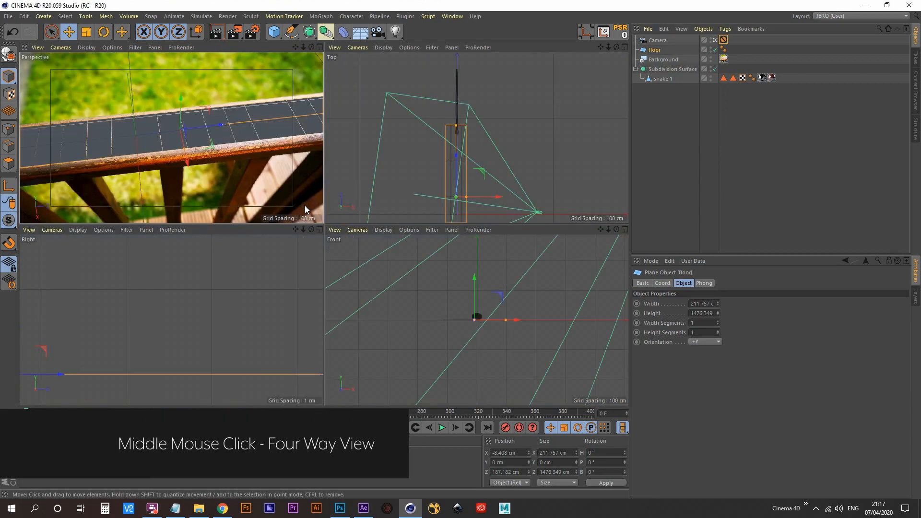
{"action": "middle_click", "coordinate": [419, 145]}
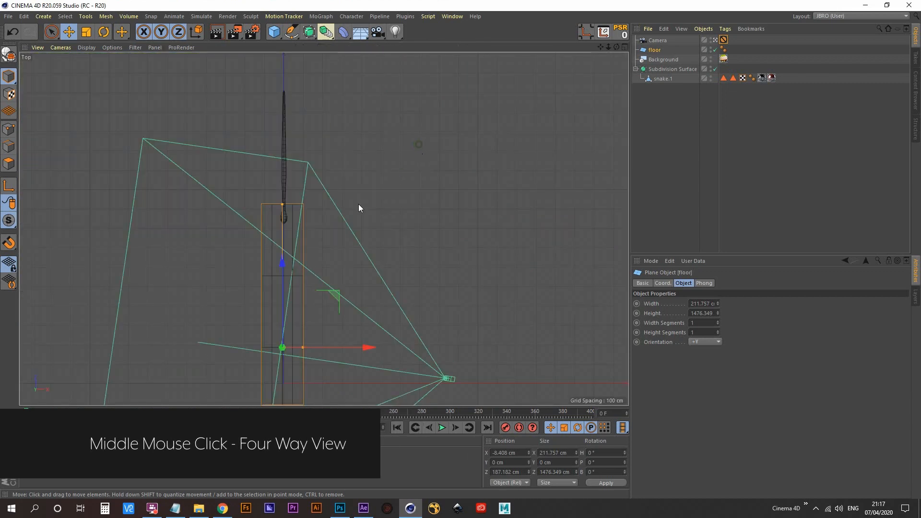
{"action": "right_click_drag", "start_coordinate": [264, 213], "coordinate": [297, 261], "text": "alt"}
{"action": "middle_click_drag", "start_coordinate": [298, 261], "coordinate": [284, 217], "text": "alt"}
{"action": "right_click_drag", "start_coordinate": [283, 218], "coordinate": [236, 288], "text": "alt"}
{"action": "middle_click_drag", "start_coordinate": [235, 288], "coordinate": [240, 227], "text": "alt"}
{"action": "right_click_drag", "start_coordinate": [399, 133], "coordinate": [449, 96], "text": "alt"}
{"action": "middle_click_drag", "start_coordinate": [101, 299], "coordinate": [429, 185], "text": "alt"}
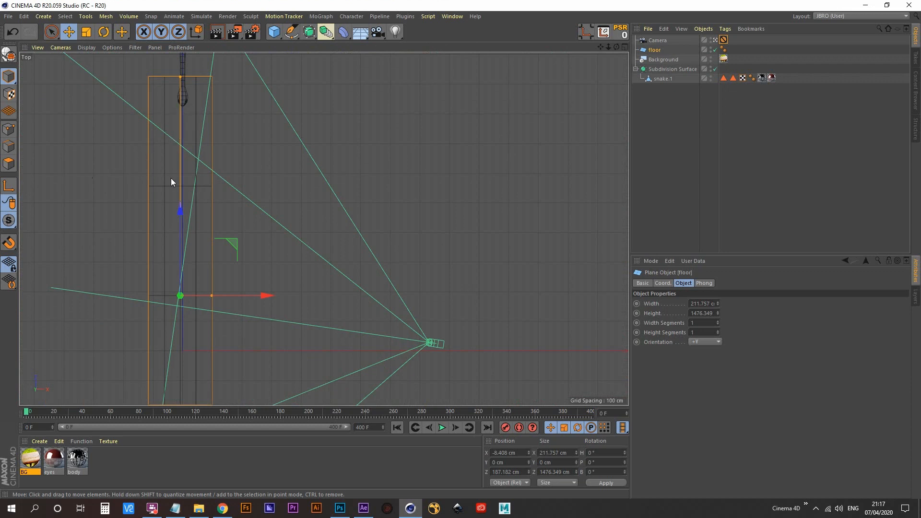
{"action": "middle_click_drag", "start_coordinate": [178, 349], "coordinate": [223, 236], "text": "alt"}
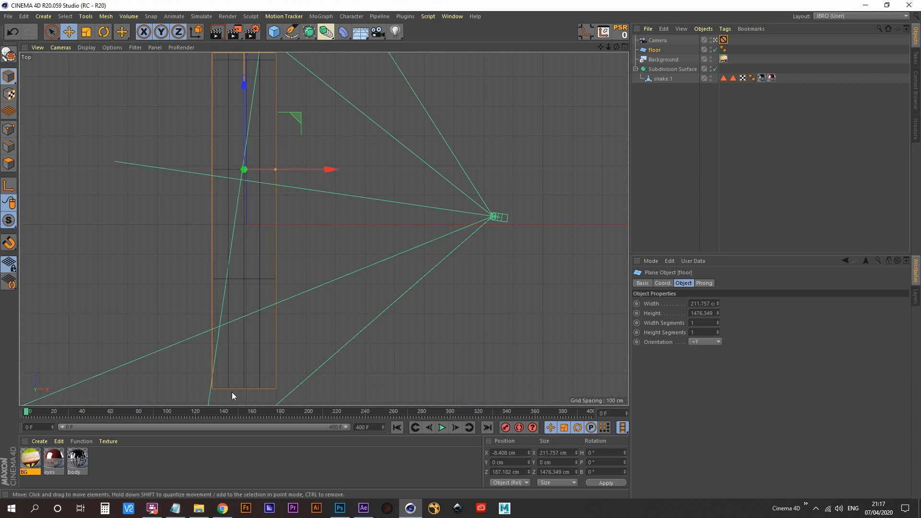
{"action": "middle_click_drag", "start_coordinate": [216, 195], "coordinate": [224, 295], "text": "alt"}
{"action": "middle_click_drag", "start_coordinate": [227, 192], "coordinate": [252, 264], "text": "alt"}
{"action": "right_click_drag", "start_coordinate": [290, 170], "coordinate": [332, 152], "text": "alt"}
{"action": "middle_click_drag", "start_coordinate": [254, 254], "coordinate": [276, 201], "text": "alt"}
{"action": "left_click", "coordinate": [292, 32]}
{"action": "left_click", "coordinate": [328, 48]}
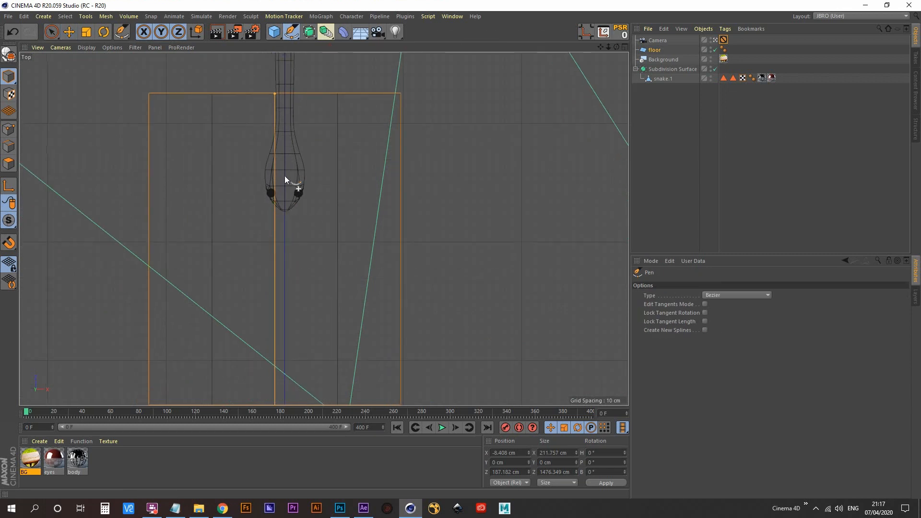
{"action": "left_click", "coordinate": [285, 133]}
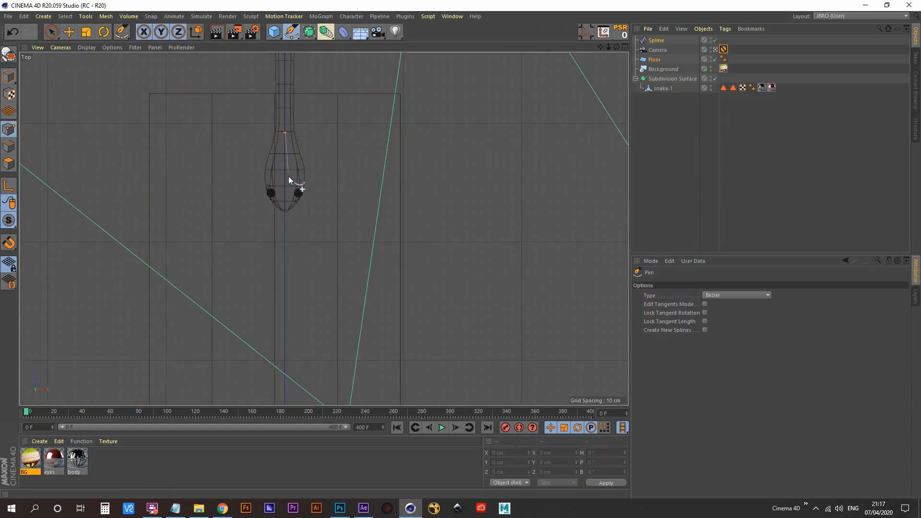
- Extend the spline ahead of the snake with smooth points alternating from side to side along the floor plane
{"action": "scroll", "coordinate": [259, 237], "scroll_direction": "down", "scroll_amount": 5}
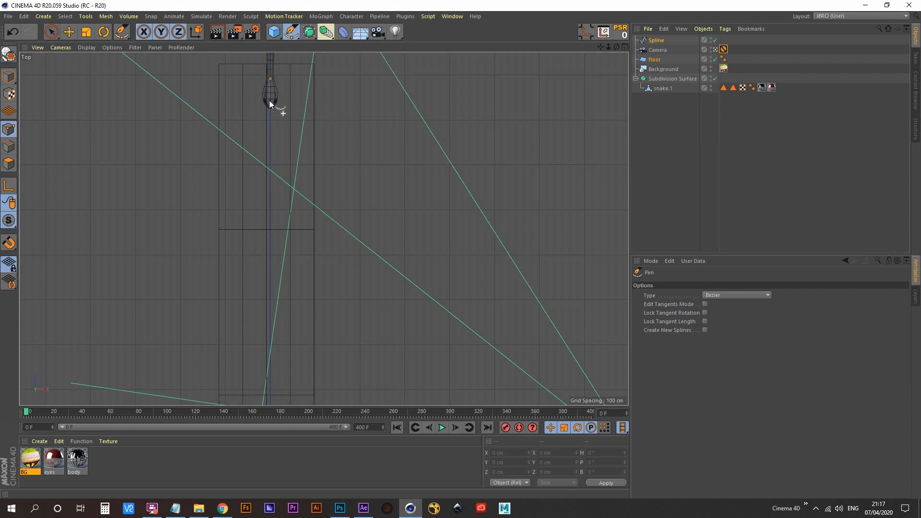
{"action": "scroll", "coordinate": [263, 139], "scroll_direction": "up", "scroll_amount": 5}
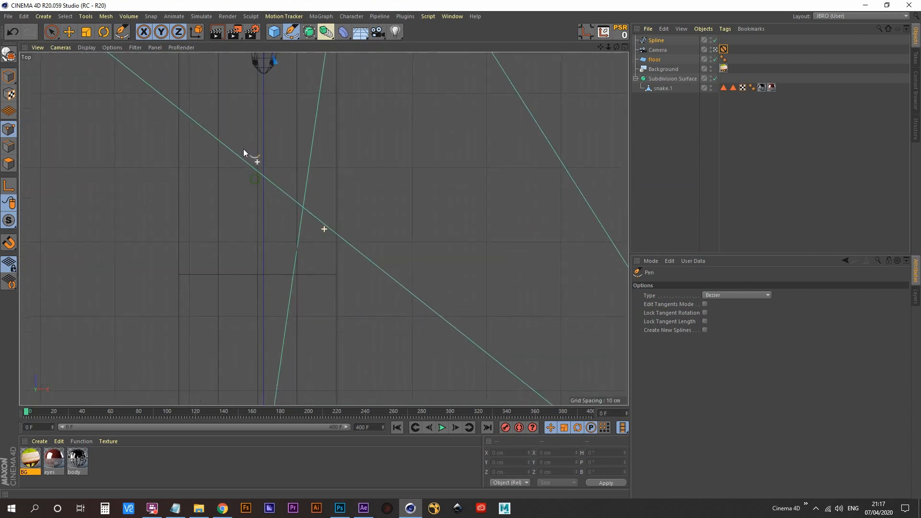
{"action": "scroll", "coordinate": [244, 152], "scroll_direction": "down", "scroll_amount": 5}
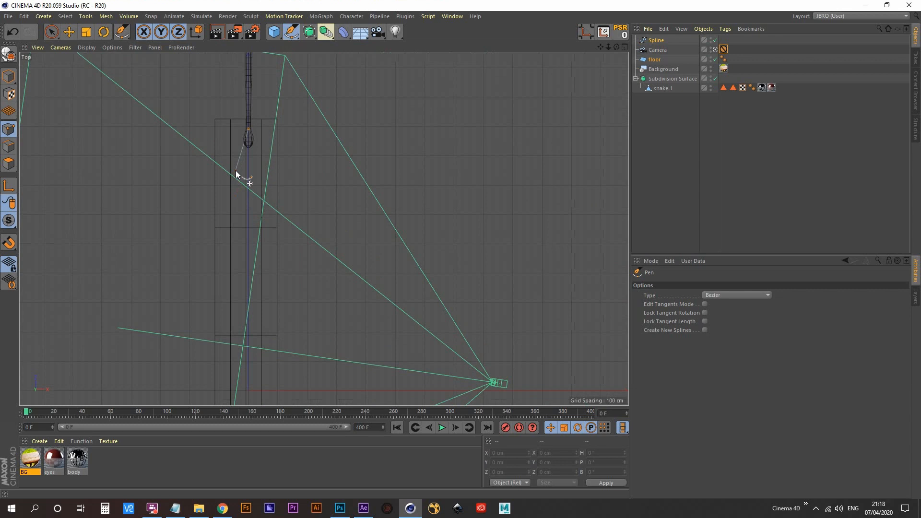
{"action": "left_click", "coordinate": [236, 171]}
{"action": "left_click_drag", "start_coordinate": [235, 189], "coordinate": [235, 192]}
{"action": "left_click_drag", "start_coordinate": [257, 233], "coordinate": [254, 274]}
{"action": "scroll", "coordinate": [253, 272], "scroll_direction": "up", "scroll_amount": 3}
{"action": "scroll", "coordinate": [231, 257], "scroll_direction": "down", "scroll_amount": 8}
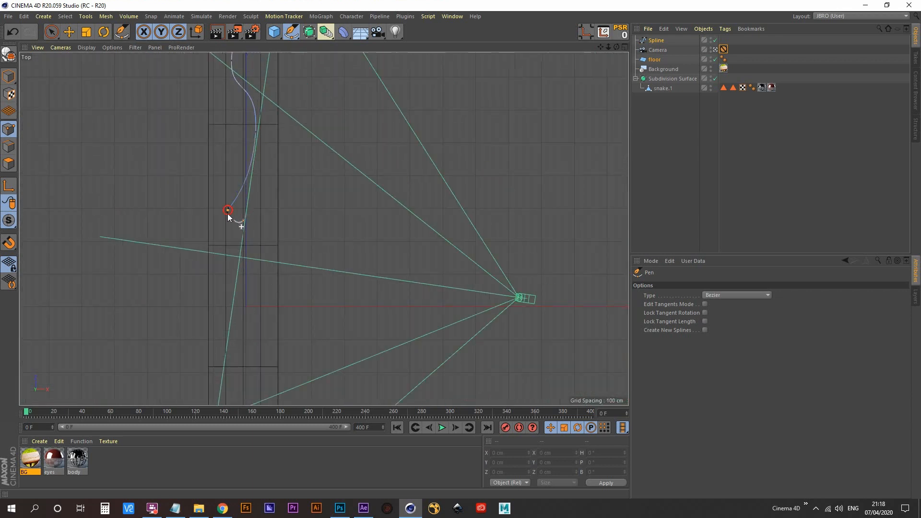
{"action": "left_click_drag", "start_coordinate": [227, 212], "coordinate": [226, 251]}
{"action": "middle_click_drag", "start_coordinate": [232, 259], "coordinate": [237, 150], "text": "alt"}
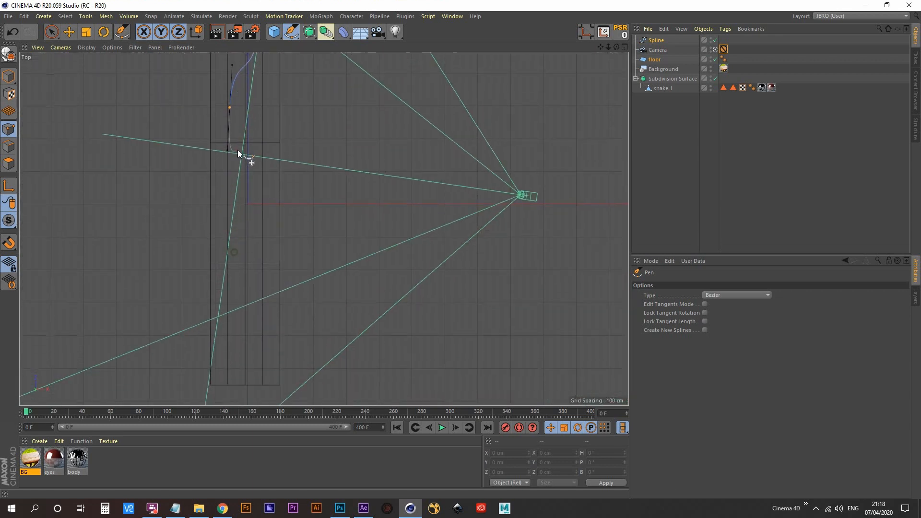
- Continue the winding spline to the floor plane's far end, end it and return to the full perspective view
{"action": "left_click_drag", "start_coordinate": [263, 208], "coordinate": [261, 241]}
{"action": "middle_click_drag", "start_coordinate": [246, 275], "coordinate": [241, 200], "text": "alt"}
{"action": "left_click_drag", "start_coordinate": [230, 221], "coordinate": [233, 258]}
{"action": "middle_click_drag", "start_coordinate": [235, 242], "coordinate": [247, 160], "text": "alt"}
{"action": "left_click_drag", "start_coordinate": [266, 215], "coordinate": [267, 250]}
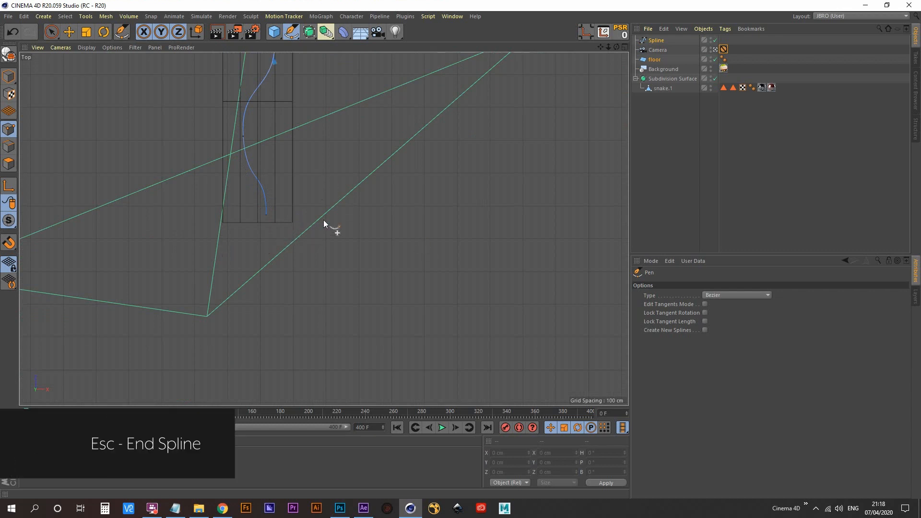
{"action": "middle_click_drag", "start_coordinate": [313, 148], "coordinate": [300, 237], "text": "alt"}
{"action": "middle_click", "coordinate": [276, 194]}
{"action": "middle_click", "coordinate": [276, 196]}
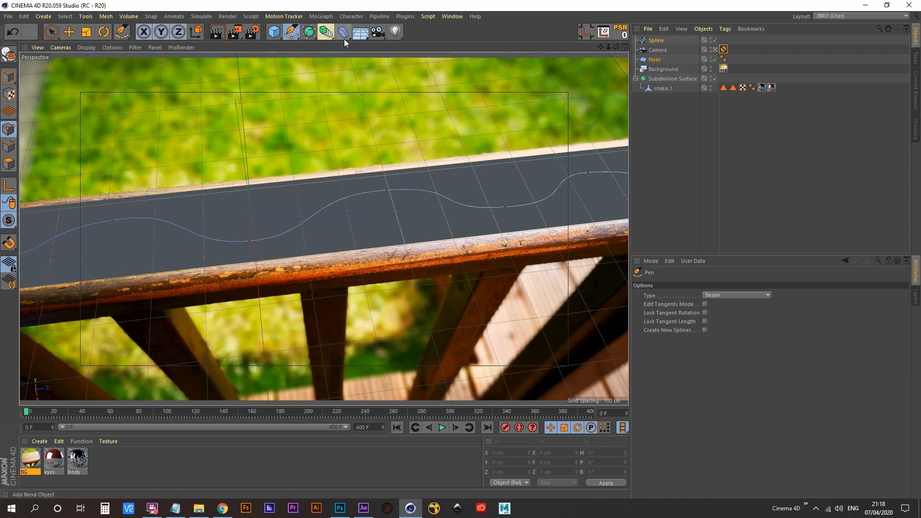
- Add a Spline Wrap deformer as a child of the snake.1 object
{"action": "left_click", "coordinate": [661, 123]}
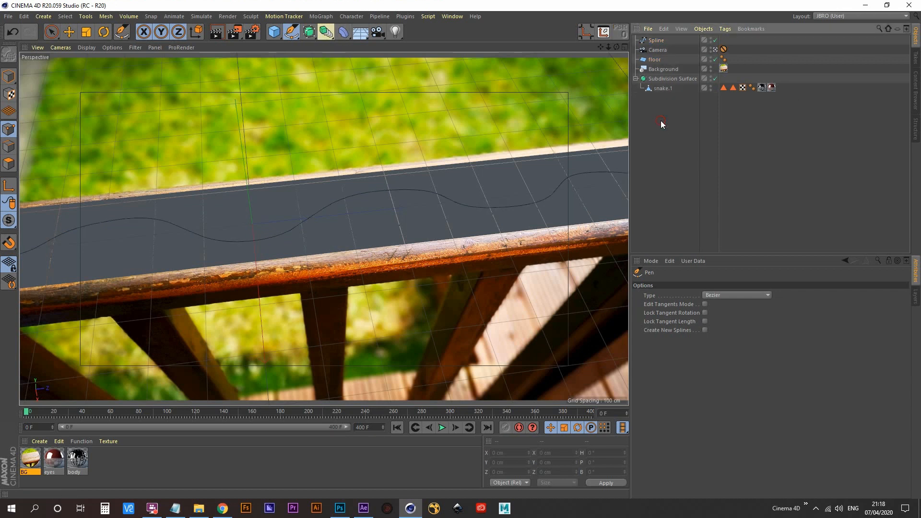
{"action": "left_click", "coordinate": [664, 88]}
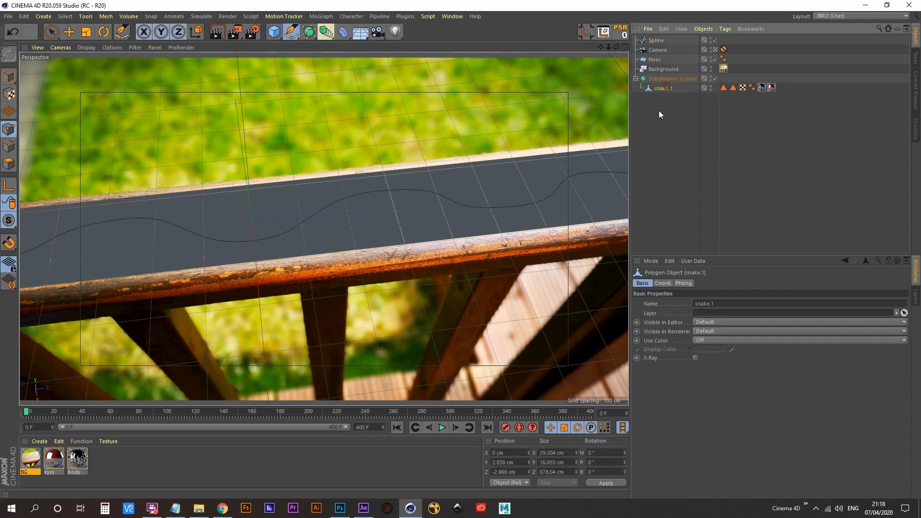
{"action": "left_click", "coordinate": [341, 32]}
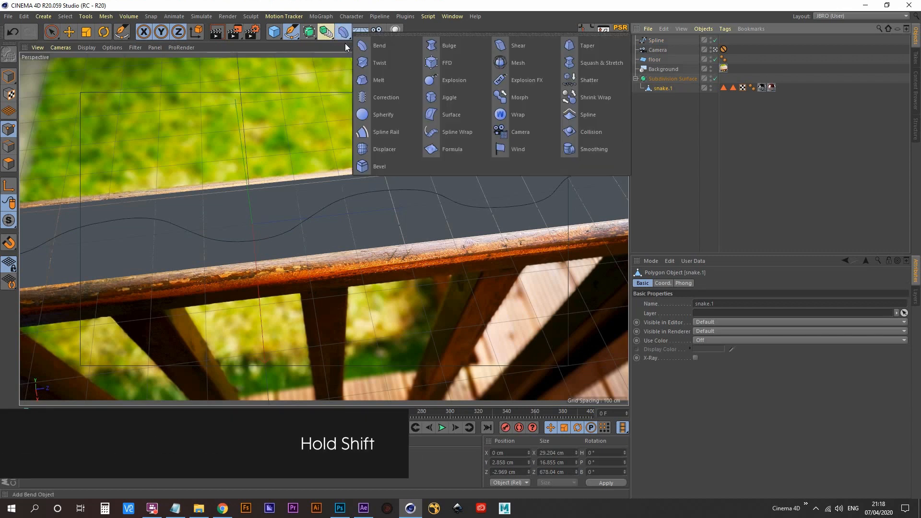
{"action": "left_click", "coordinate": [457, 135], "text": "shift"}
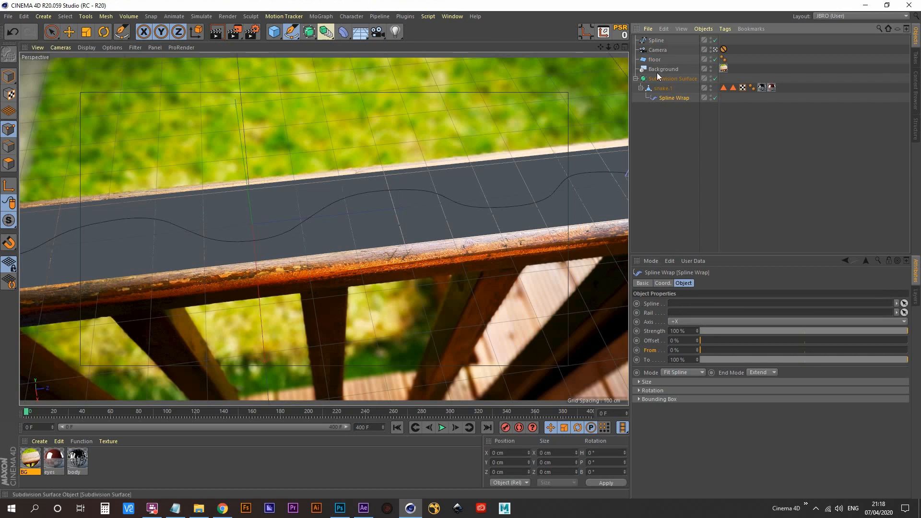
- Assign the drawn spline to the Spline Wrap and set its axis to -Z and its mode to Keep Length
{"action": "left_click_drag", "start_coordinate": [656, 41], "coordinate": [678, 306]}
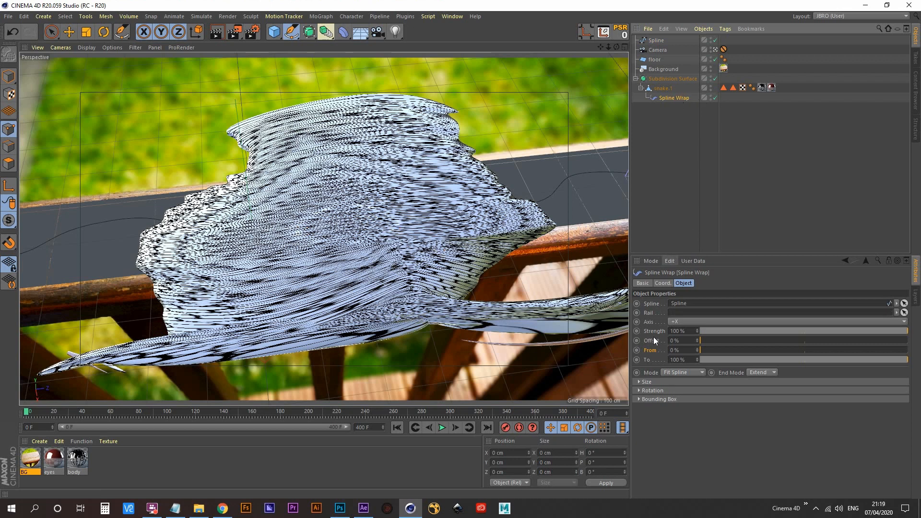
{"action": "left_click", "coordinate": [715, 322]}
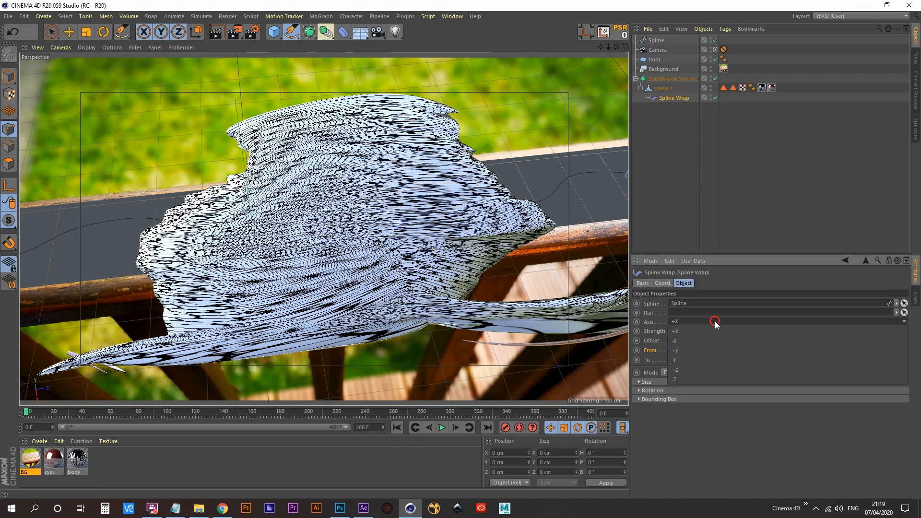
{"action": "left_click", "coordinate": [685, 381]}
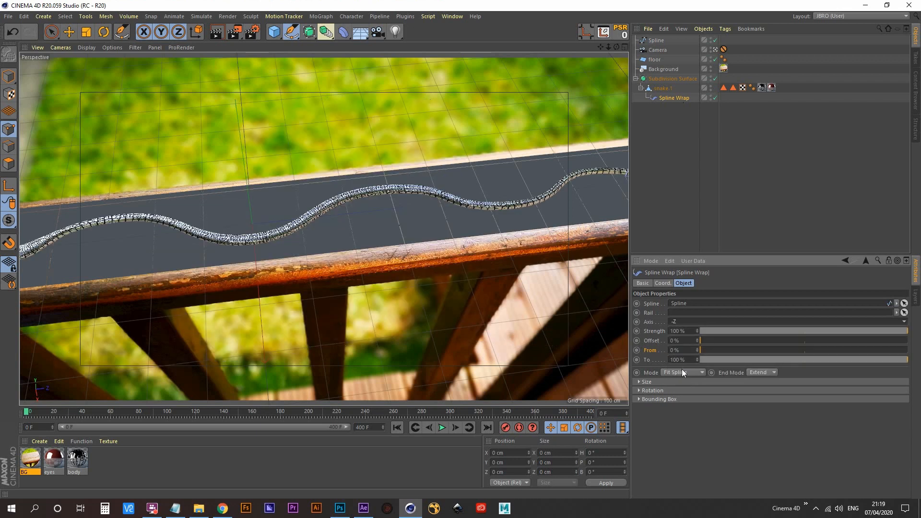
{"action": "left_click", "coordinate": [651, 375]}
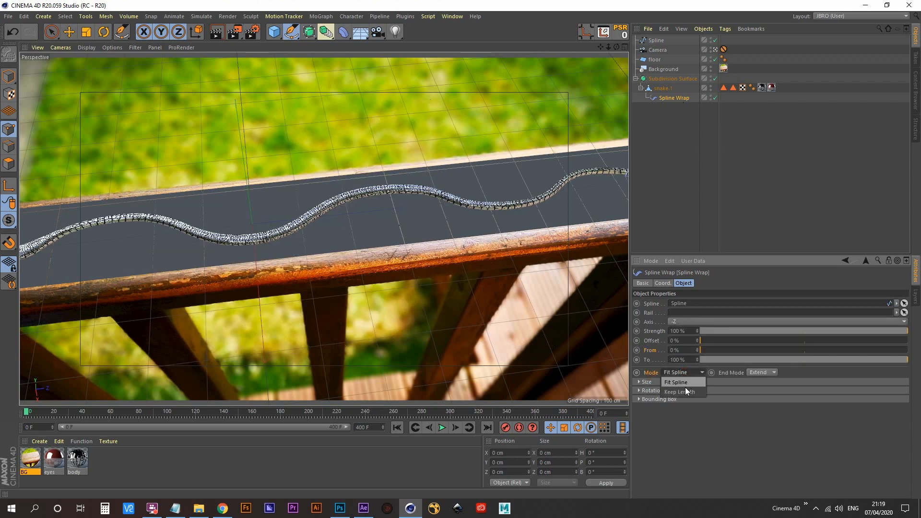
{"action": "left_click", "coordinate": [687, 393]}
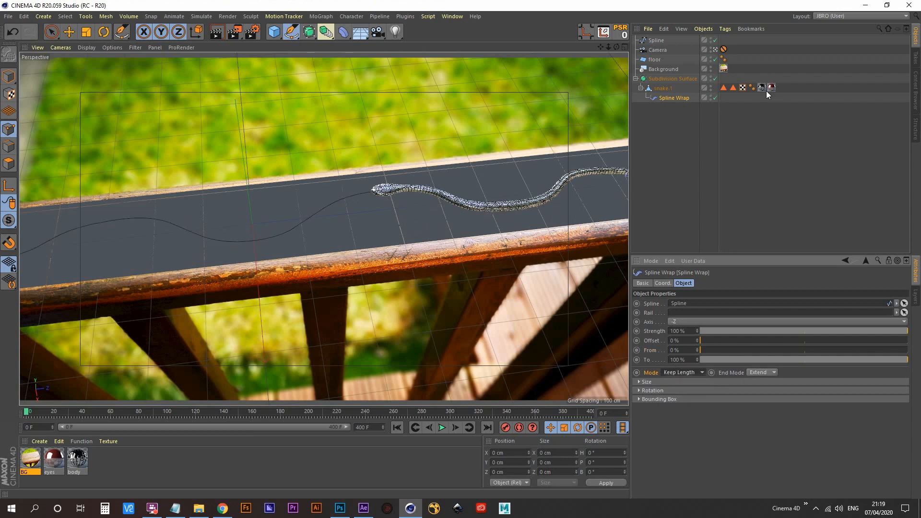
- Leave the scene camera and examine the snake's head on the floor plane up close
{"action": "left_click", "coordinate": [715, 49]}
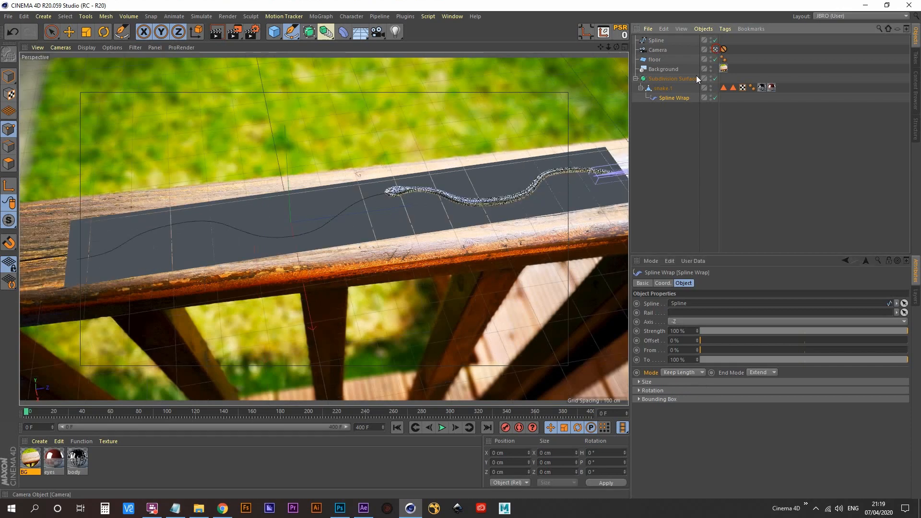
{"action": "left_click", "coordinate": [715, 49]}
{"action": "right_click_drag", "start_coordinate": [378, 202], "coordinate": [487, 126], "text": "alt"}
{"action": "left_click_drag", "start_coordinate": [414, 184], "coordinate": [412, 151], "text": "alt"}
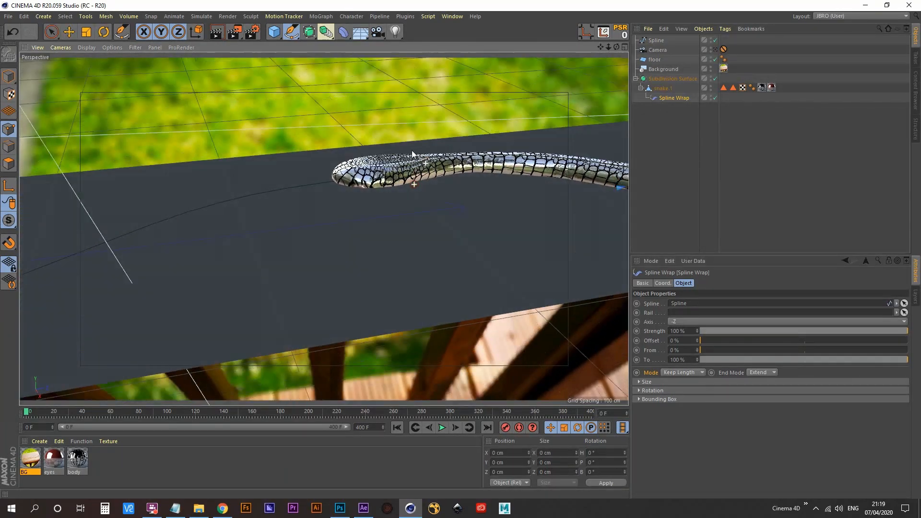
{"action": "right_click_drag", "start_coordinate": [412, 152], "coordinate": [430, 191], "text": "alt"}
{"action": "middle_click_drag", "start_coordinate": [430, 192], "coordinate": [385, 231], "text": "alt"}
{"action": "left_click_drag", "start_coordinate": [326, 240], "coordinate": [313, 230], "text": "alt"}
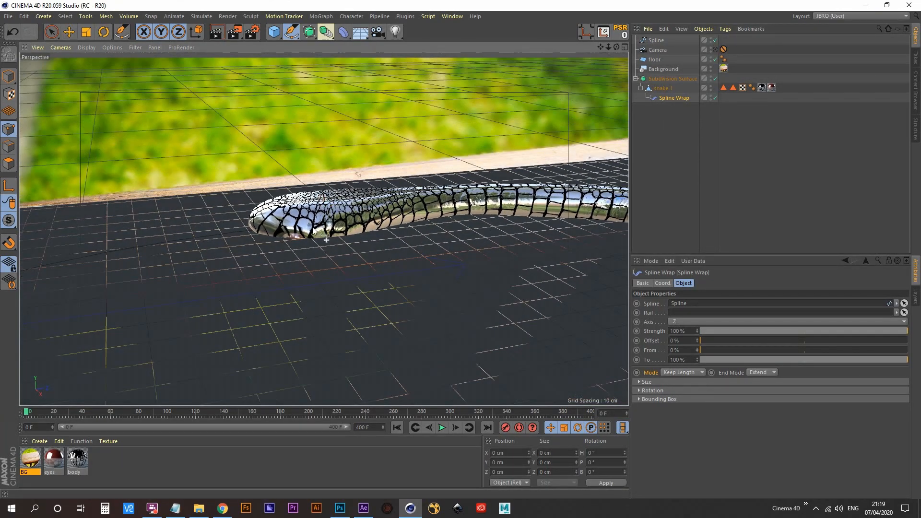
- Set the Spline Wrap's rotation banking to -180° so the snake's head is the right way up
{"action": "left_click", "coordinate": [678, 98]}
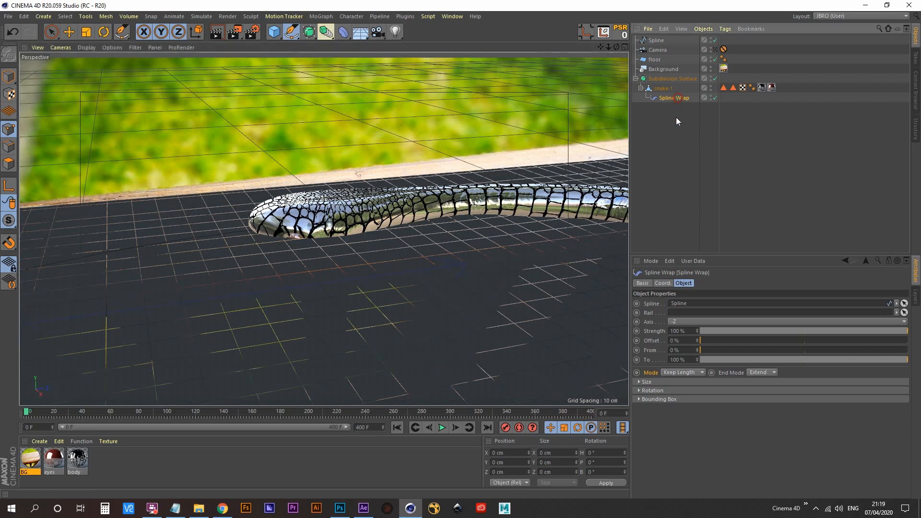
{"action": "left_click", "coordinate": [641, 391]}
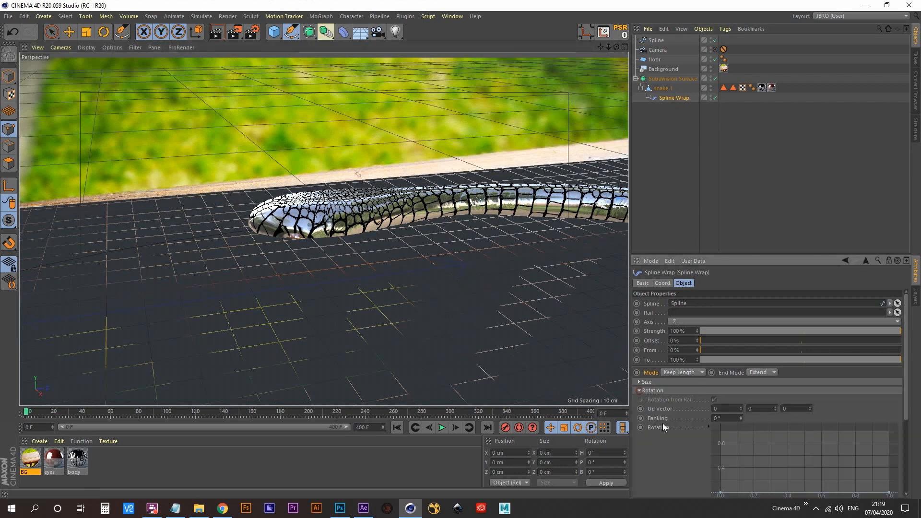
{"action": "scroll", "coordinate": [671, 441], "scroll_direction": "down", "scroll_amount": 4}
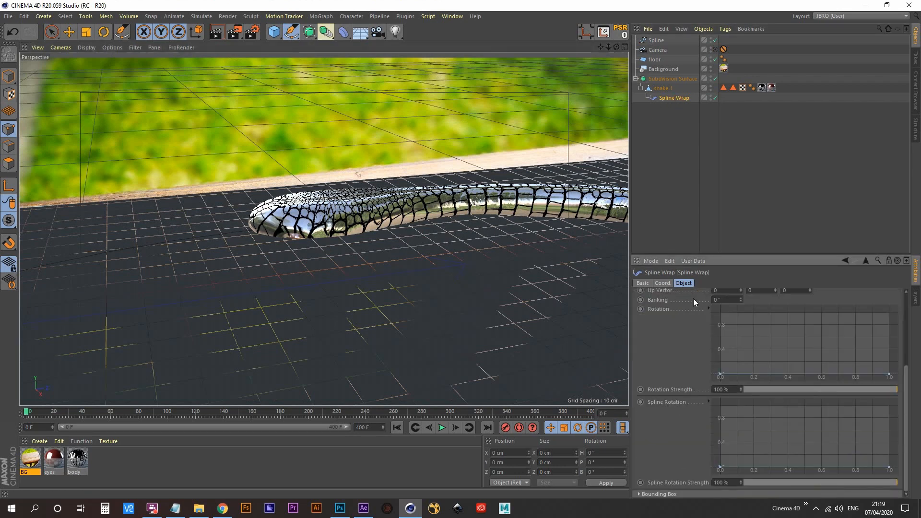
{"action": "left_click", "coordinate": [729, 299]}
{"action": "key", "text": "BackSpace"}
{"action": "type", "text": "-180"}
{"action": "key", "text": "Return"}
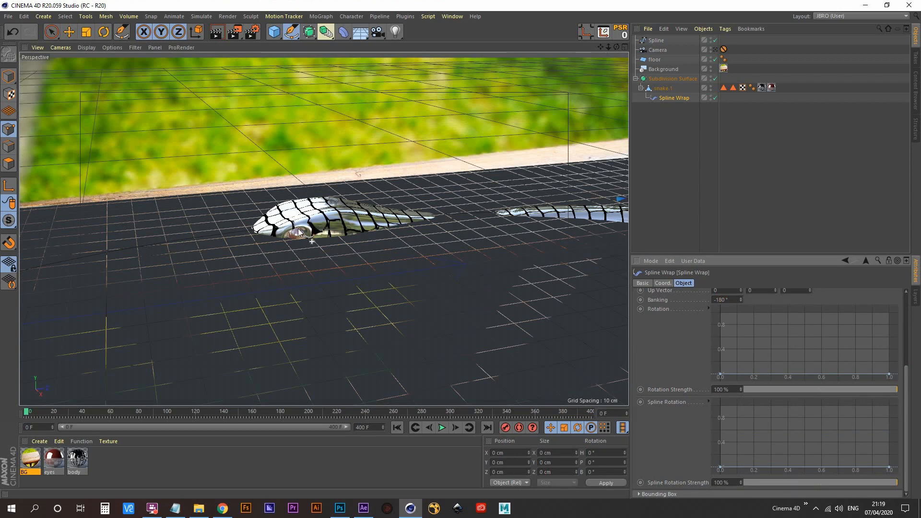
- Look through the scene camera again and set the Spline Wrap offset to 16%
{"action": "left_click", "coordinate": [715, 50]}
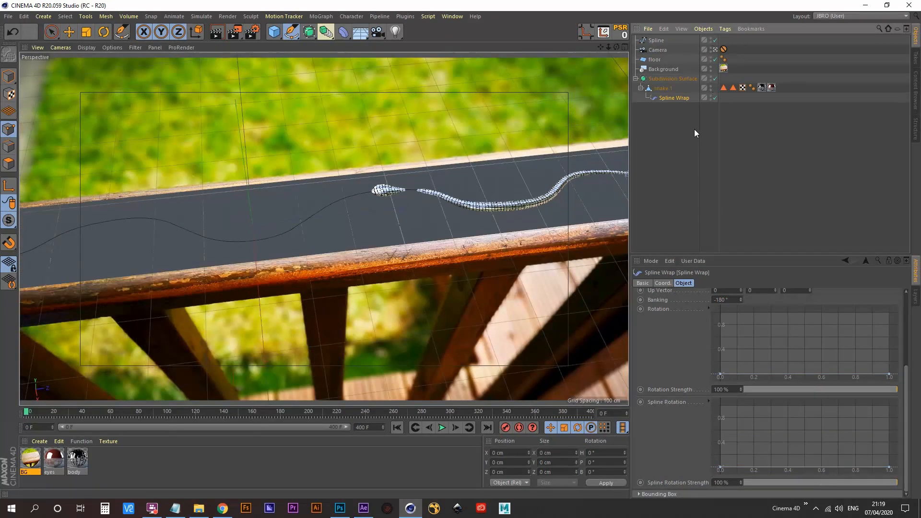
{"action": "scroll", "coordinate": [665, 337], "scroll_direction": "up", "scroll_amount": 3}
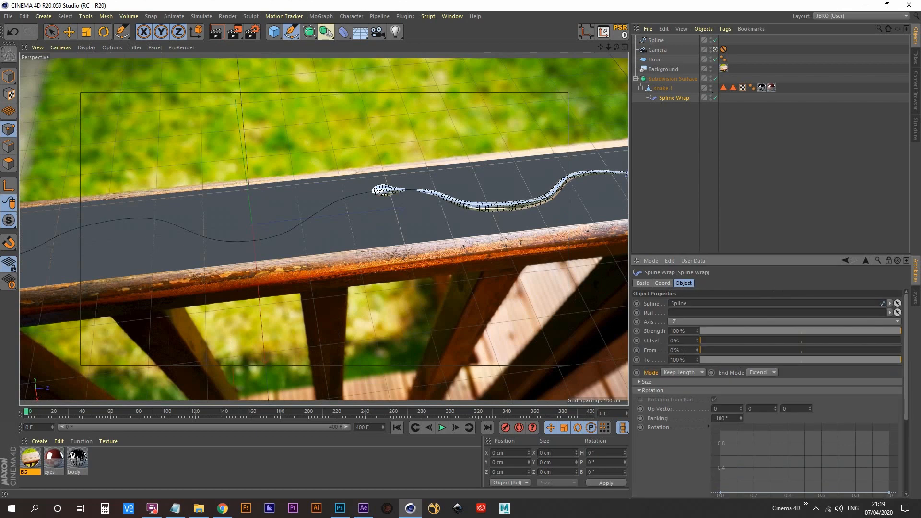
{"action": "left_click_drag", "start_coordinate": [698, 342], "coordinate": [732, 342]}
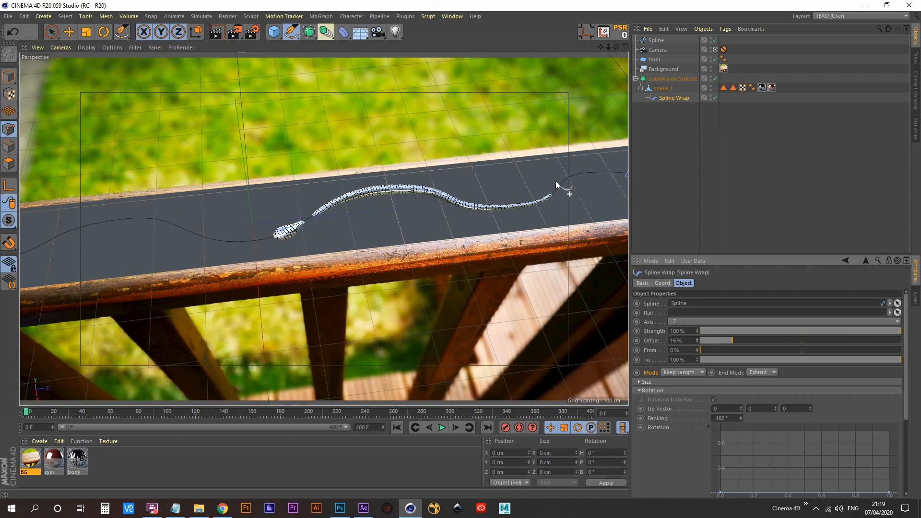
- In Model mode, scale the spline down along its Z axis to a length of about 618 cm
{"action": "left_click", "coordinate": [660, 41]}
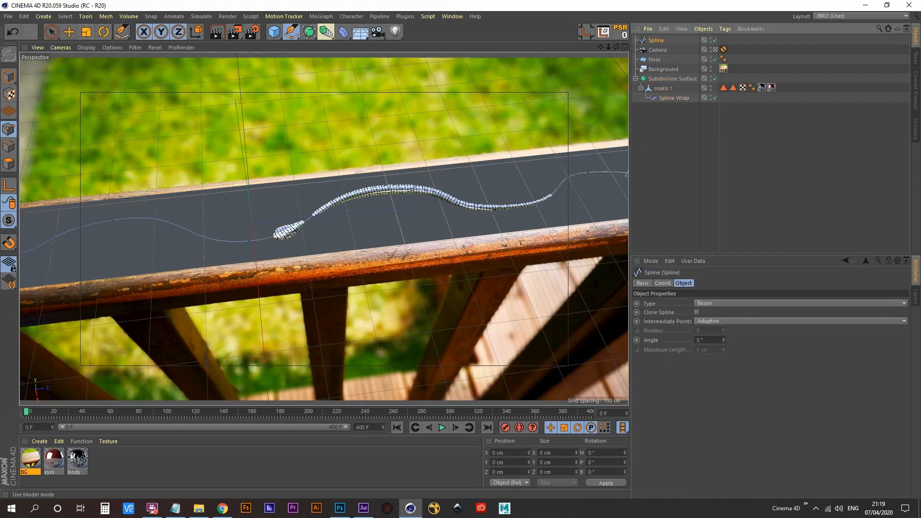
{"action": "left_click", "coordinate": [10, 77]}
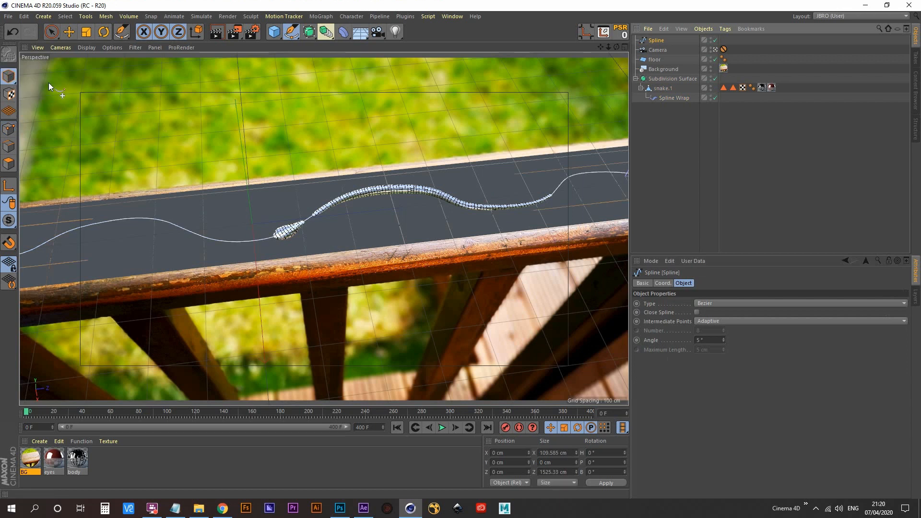
{"action": "left_click", "coordinate": [87, 32]}
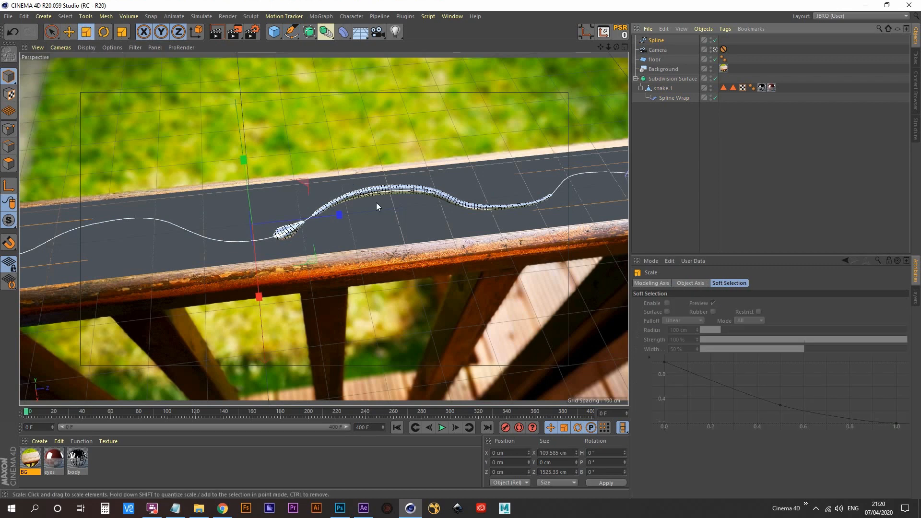
{"action": "left_click_drag", "start_coordinate": [343, 217], "coordinate": [291, 238]}
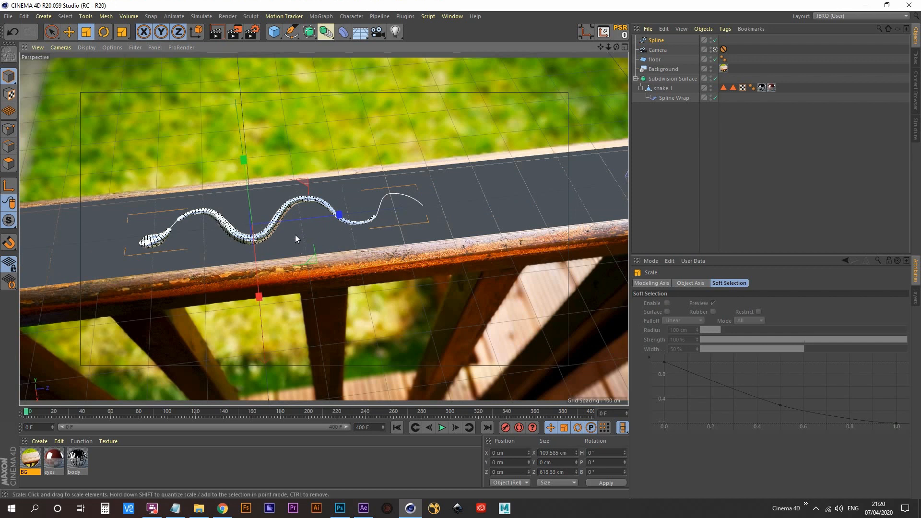
- Move the spline back along Z to about 618 cm and set the Spline Wrap offset to 6%
{"action": "left_click", "coordinate": [658, 40]}
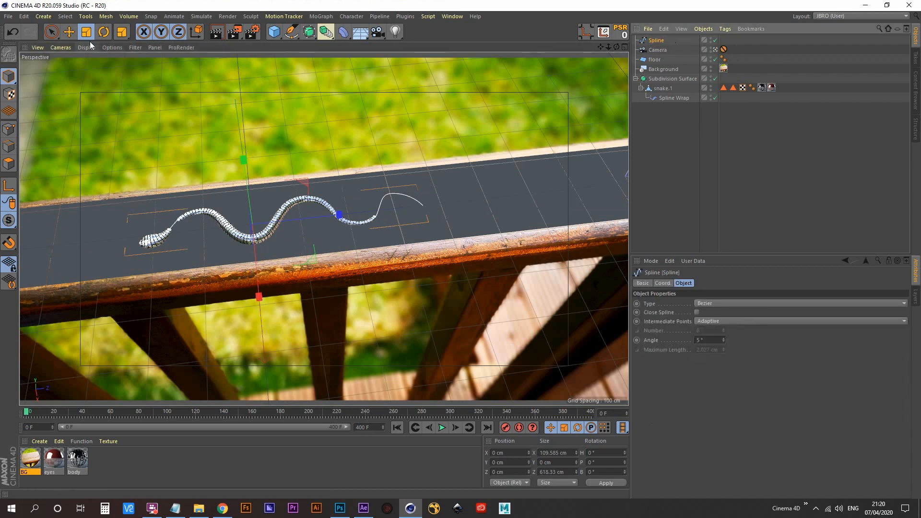
{"action": "left_click", "coordinate": [70, 32]}
{"action": "left_click_drag", "start_coordinate": [330, 221], "coordinate": [617, 214]}
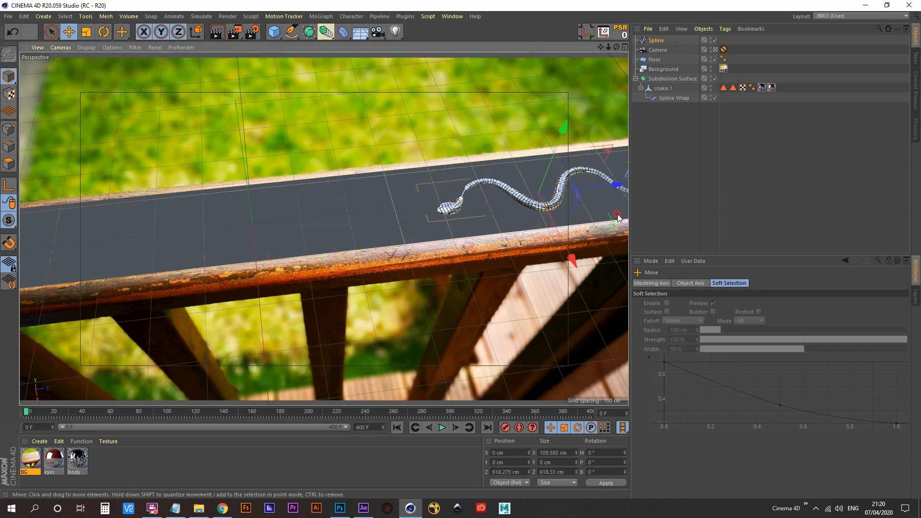
{"action": "left_click", "coordinate": [672, 98]}
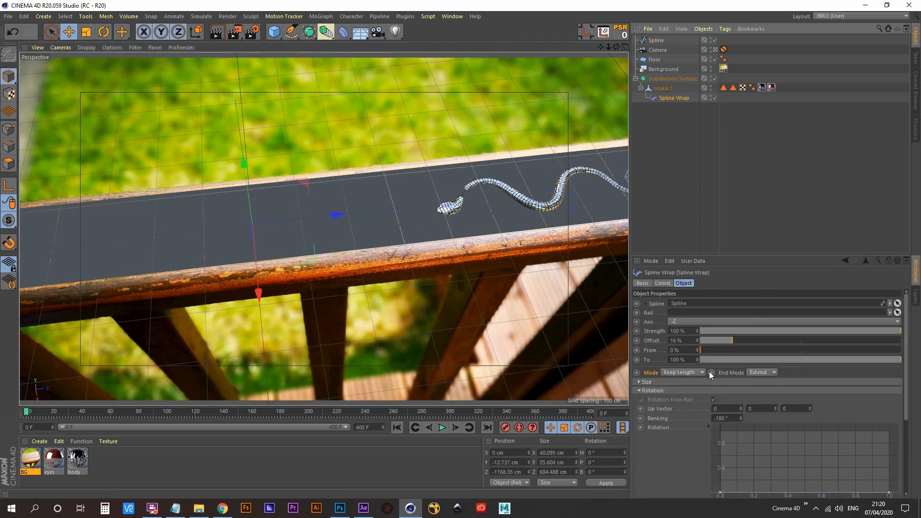
{"action": "mouse_move", "coordinate": [698, 341]}
{"action": "left_mouse_down"}
{"action": "mouse_move", "coordinate": [697, 381]}
{"action": "mouse_move", "coordinate": [698, 356]}
{"action": "left_mouse_up"}
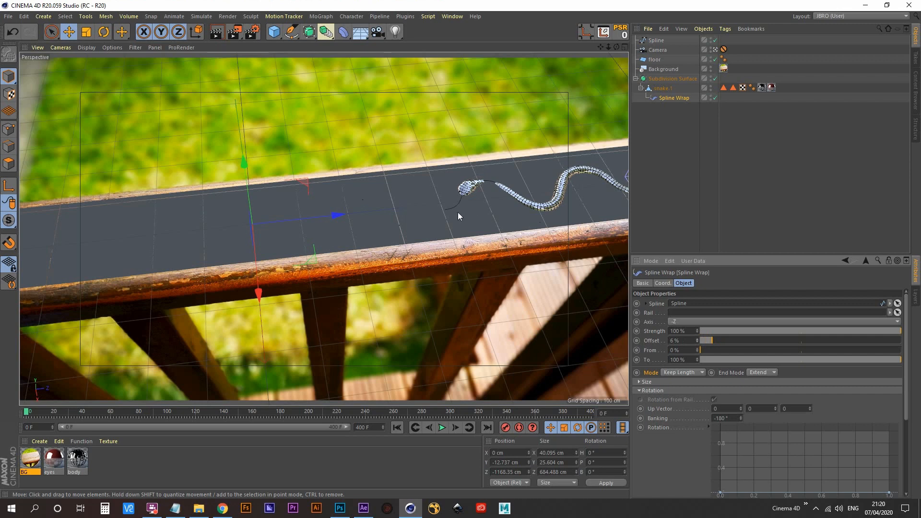
- Switch to the full top view and pick up the spline's end point ahead of the snake's head with the Pen tool
{"action": "middle_click", "coordinate": [390, 222]}
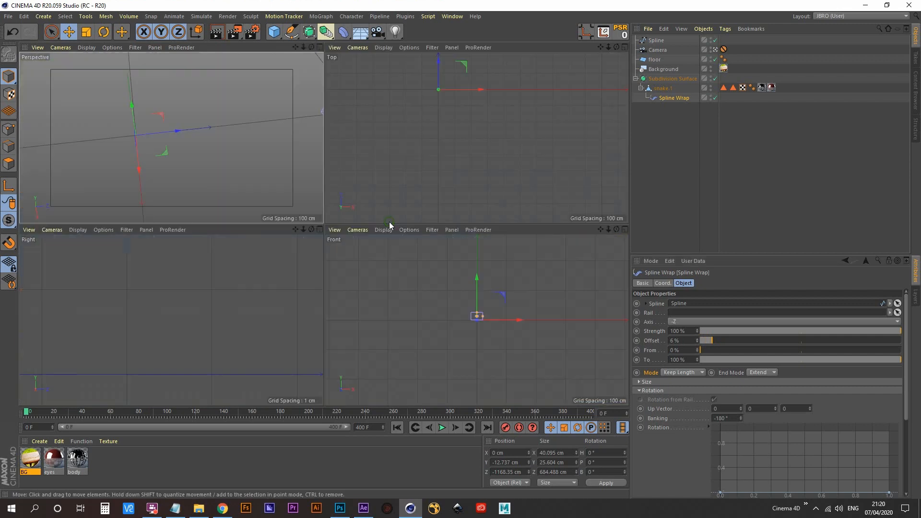
{"action": "middle_click", "coordinate": [468, 124]}
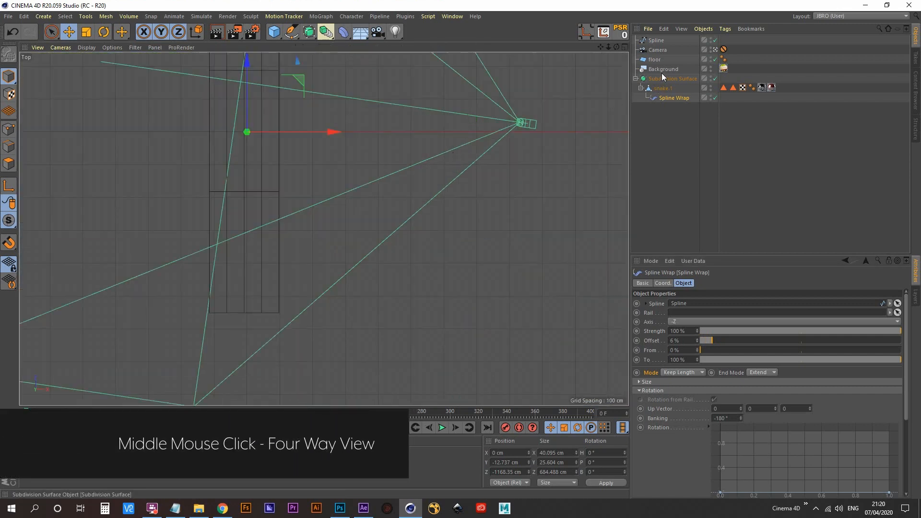
{"action": "left_click", "coordinate": [656, 40]}
{"action": "scroll", "coordinate": [269, 179], "scroll_direction": "up", "scroll_amount": 10}
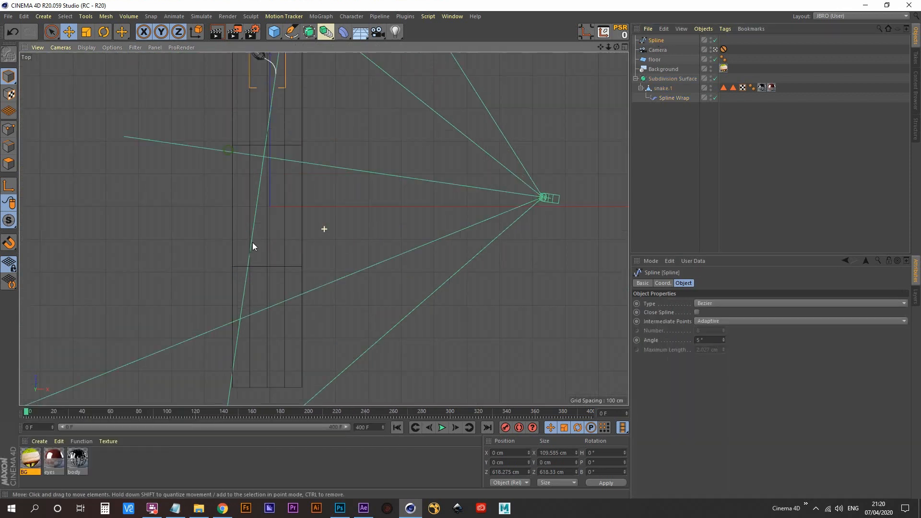
{"action": "scroll", "coordinate": [278, 191], "scroll_direction": "down", "scroll_amount": 10}
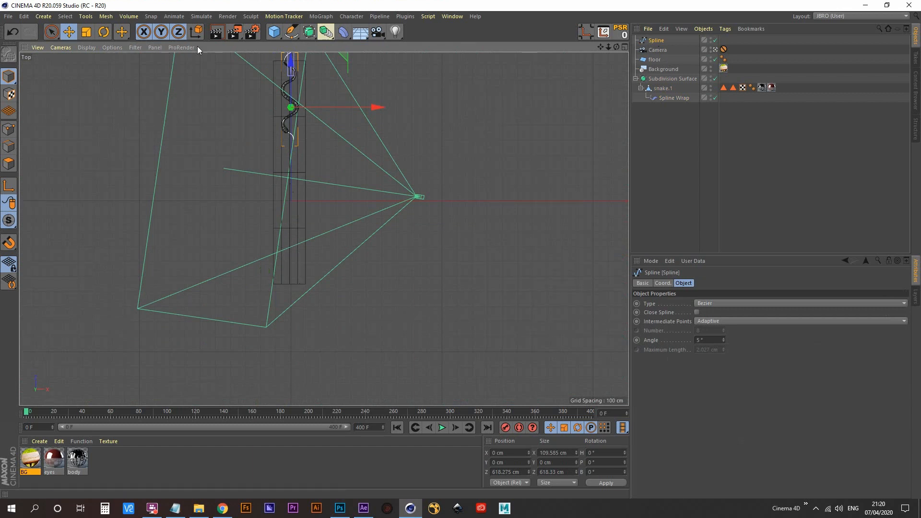
{"action": "left_click", "coordinate": [297, 34]}
{"action": "scroll", "coordinate": [302, 158], "scroll_direction": "up", "scroll_amount": 10}
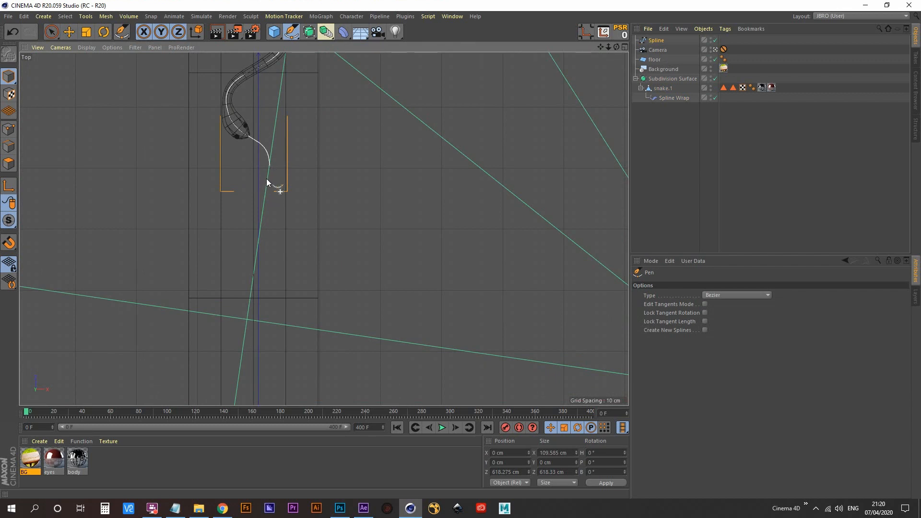
{"action": "left_click", "coordinate": [270, 166]}
{"action": "middle_click_drag", "start_coordinate": [268, 254], "coordinate": [280, 179], "text": "alt"}
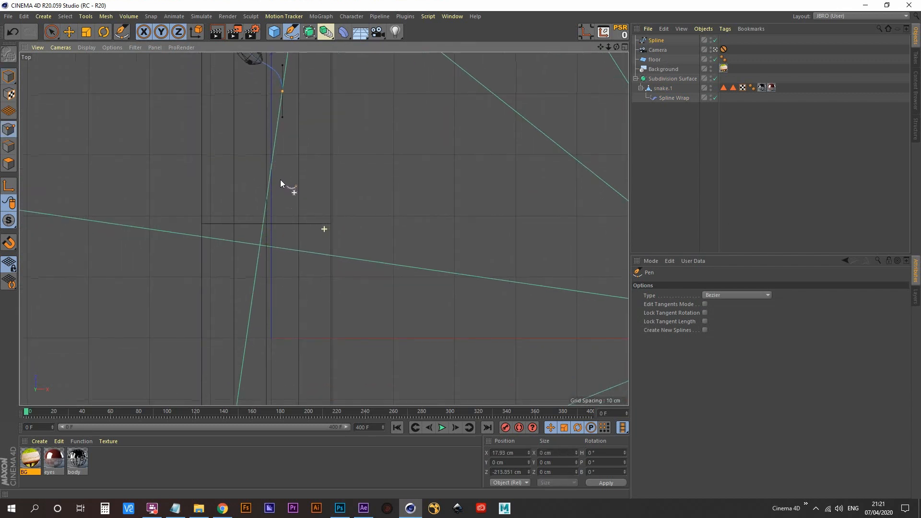
{"action": "left_click_drag", "start_coordinate": [232, 238], "coordinate": [246, 332]}
{"action": "middle_click_drag", "start_coordinate": [245, 332], "coordinate": [307, 137], "text": "alt"}
{"action": "right_click_drag", "start_coordinate": [307, 137], "coordinate": [273, 179], "text": "alt"}
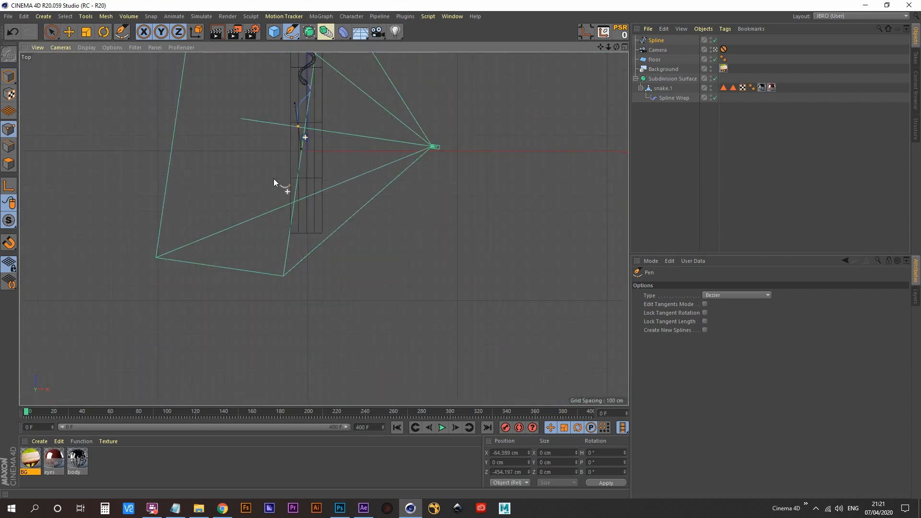
{"action": "key", "text": "ctrl+z"}
- Extend the spline ahead of the snake's head with smooth Bezier points alternating from side to side along the floor plane
{"action": "middle_click_drag", "start_coordinate": [304, 137], "coordinate": [297, 196], "text": "alt"}
{"action": "right_click_drag", "start_coordinate": [295, 205], "coordinate": [311, 154], "text": "alt"}
{"action": "middle_click_drag", "start_coordinate": [311, 154], "coordinate": [271, 304], "text": "alt"}
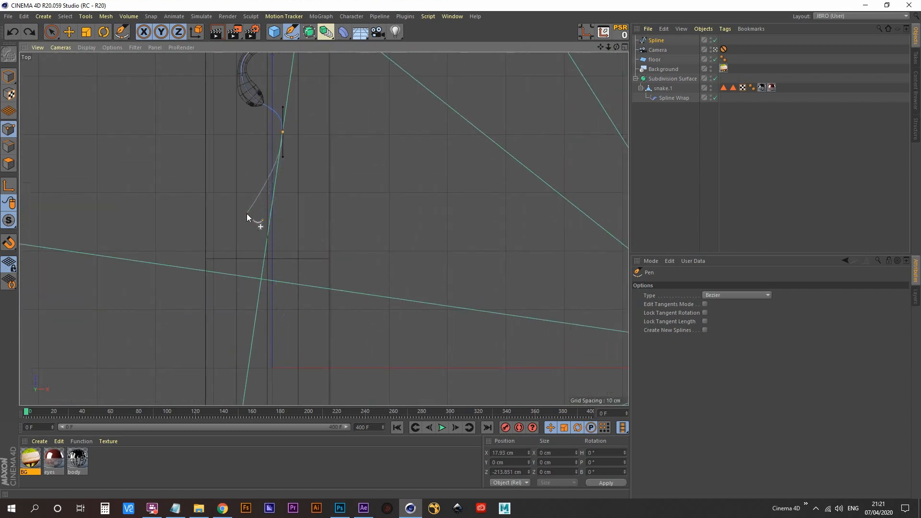
{"action": "left_click_drag", "start_coordinate": [243, 235], "coordinate": [245, 297]}
{"action": "middle_click_drag", "start_coordinate": [281, 329], "coordinate": [291, 225], "text": "alt"}
{"action": "left_click_drag", "start_coordinate": [311, 261], "coordinate": [309, 339]}
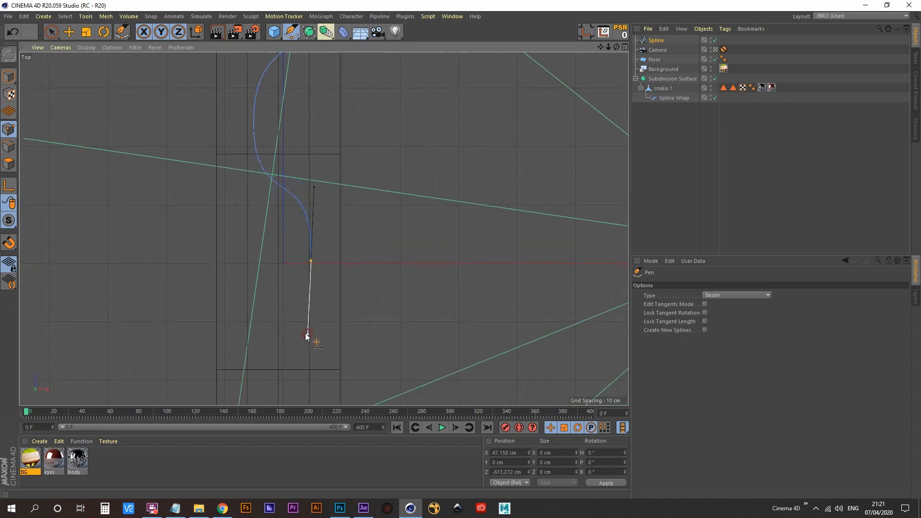
{"action": "middle_click_drag", "start_coordinate": [310, 339], "coordinate": [324, 206], "text": "alt"}
{"action": "left_click_drag", "start_coordinate": [275, 234], "coordinate": [266, 263]}
{"action": "middle_click_drag", "start_coordinate": [286, 314], "coordinate": [280, 255], "text": "alt"}
{"action": "left_click_drag", "start_coordinate": [325, 302], "coordinate": [320, 355]}
- Continue the winding spline past the end of the floor plane, end it and return to the full perspective view
{"action": "middle_click_drag", "start_coordinate": [309, 310], "coordinate": [328, 139], "text": "alt"}
{"action": "left_click_drag", "start_coordinate": [293, 203], "coordinate": [292, 262]}
{"action": "middle_click_drag", "start_coordinate": [292, 263], "coordinate": [281, 211], "text": "alt"}
{"action": "key", "text": "ctrl+z"}
{"action": "left_click_drag", "start_coordinate": [270, 163], "coordinate": [259, 218]}
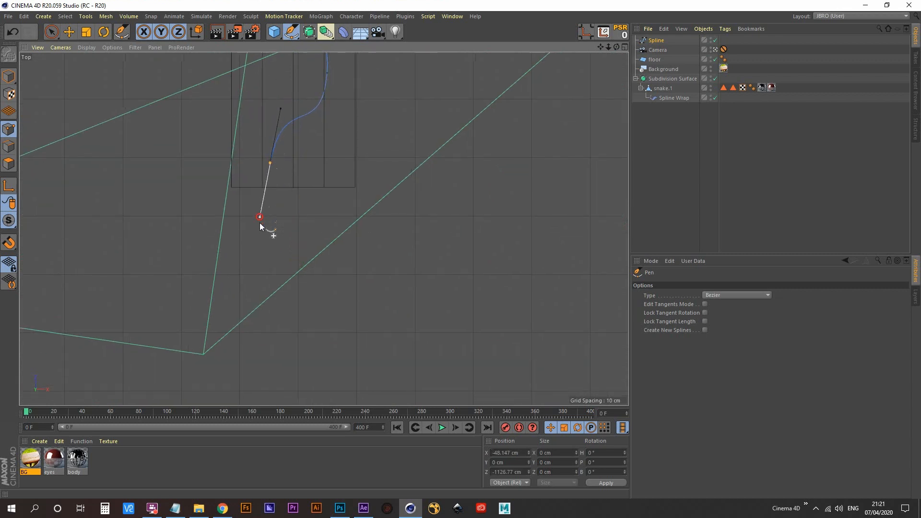
{"action": "left_click_drag", "start_coordinate": [314, 284], "coordinate": [316, 339]}
{"action": "key", "text": "Escape"}
{"action": "scroll", "coordinate": [322, 255], "scroll_direction": "down", "scroll_amount": 5}
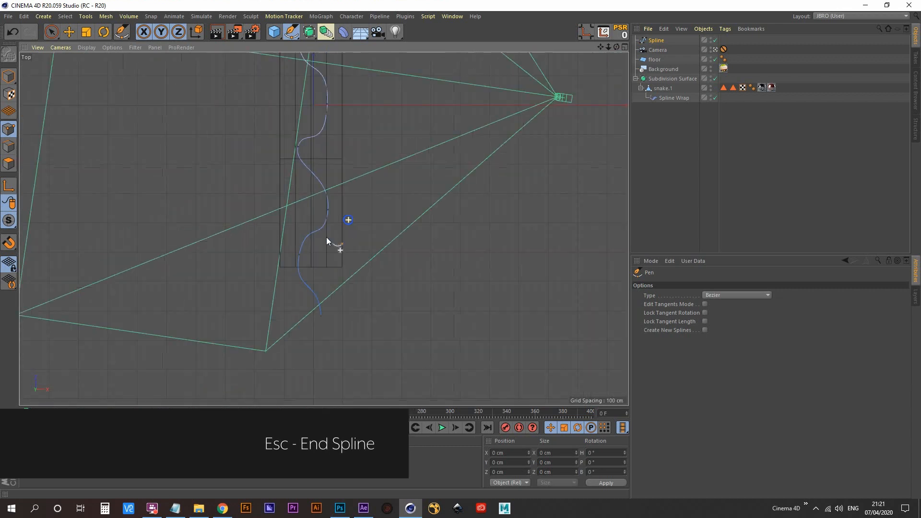
{"action": "right_click_drag", "start_coordinate": [327, 237], "coordinate": [314, 242], "text": "alt"}
{"action": "middle_click_drag", "start_coordinate": [342, 208], "coordinate": [324, 292], "text": "alt"}
{"action": "middle_click", "coordinate": [368, 237]}
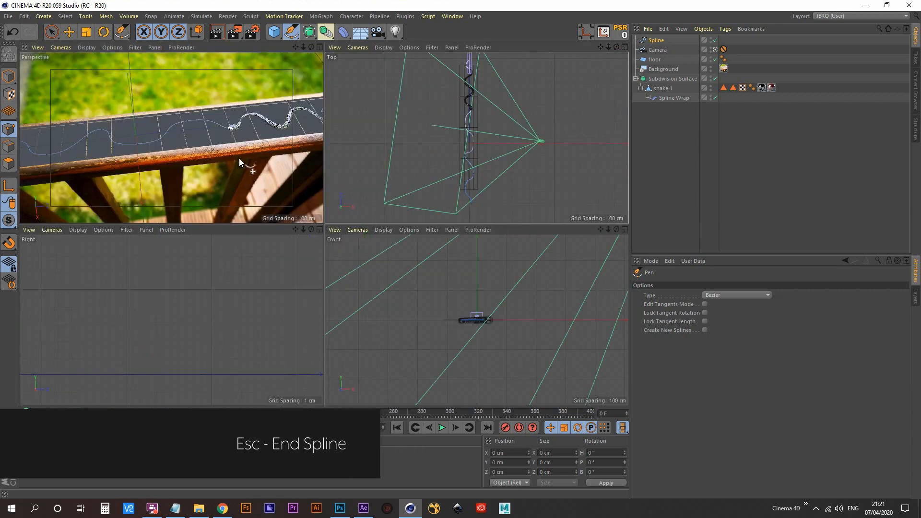
{"action": "middle_click", "coordinate": [242, 165]}
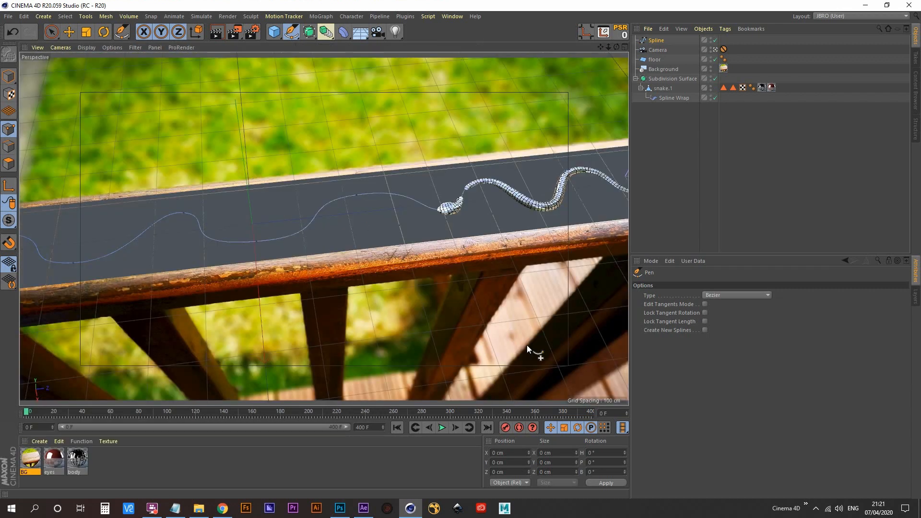
- Try the Spline Wrap offset along the extended spline, set it to 7% and leave the scene camera
{"action": "left_click", "coordinate": [681, 98]}
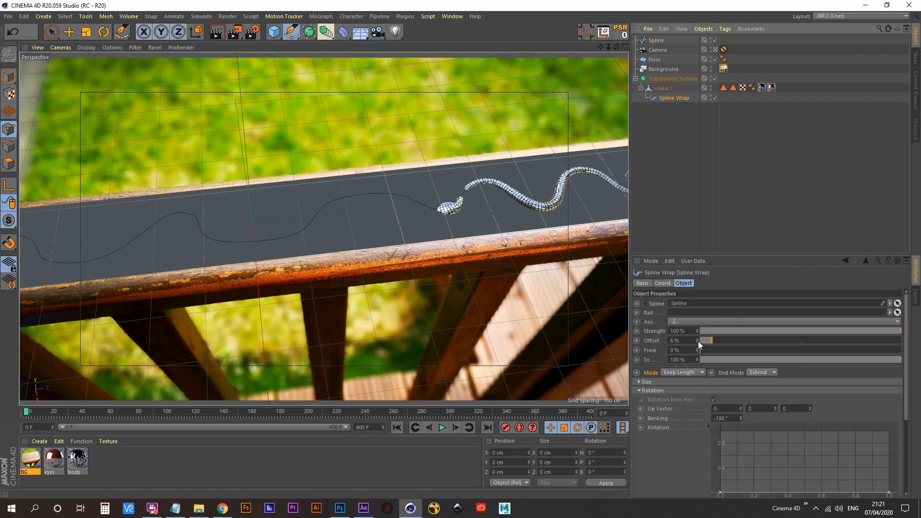
{"action": "left_click_drag", "start_coordinate": [699, 341], "coordinate": [725, 341]}
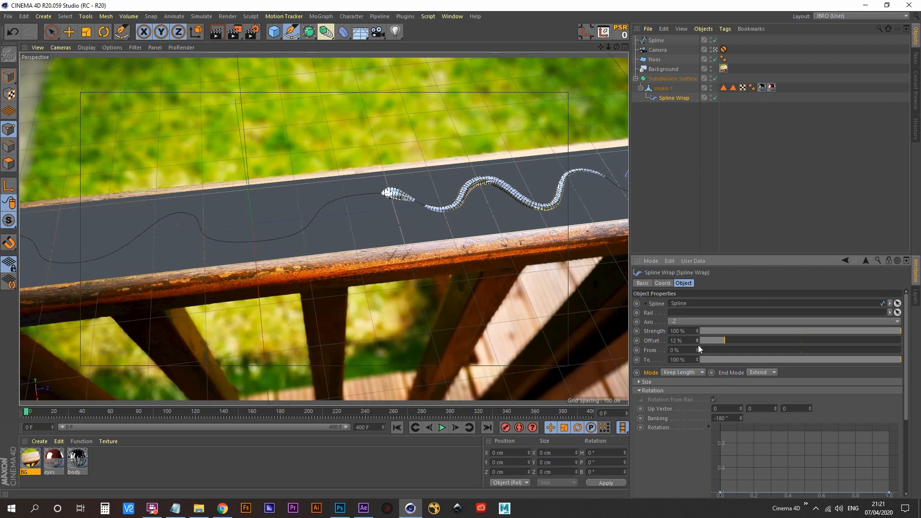
{"action": "mouse_move", "coordinate": [698, 341]}
{"action": "left_mouse_down"}
{"action": "mouse_move", "coordinate": [742, 326]}
{"action": "mouse_move", "coordinate": [709, 339]}
{"action": "left_mouse_up"}
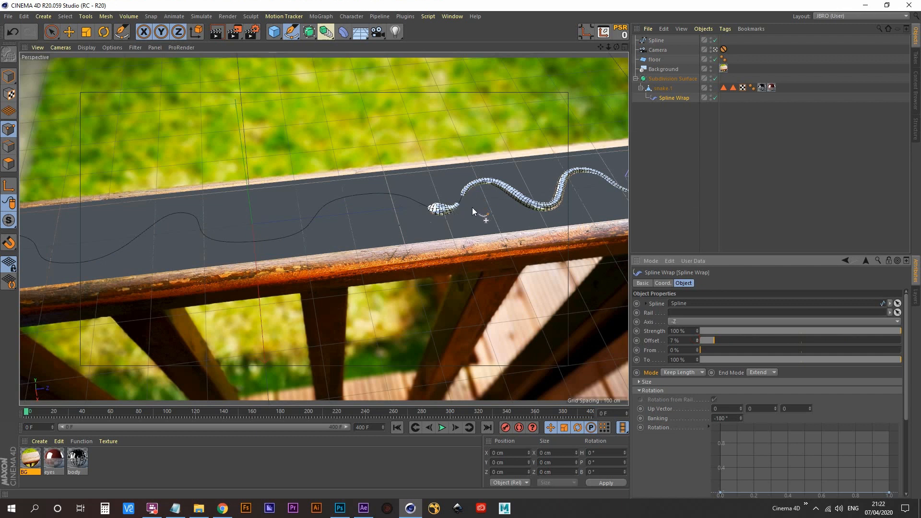
{"action": "left_click", "coordinate": [715, 50]}
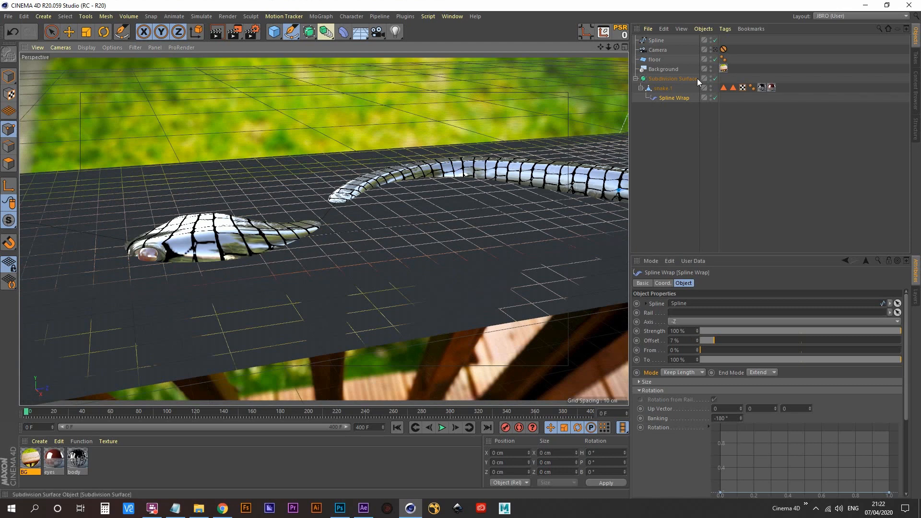
- Raise the whole spline about 11.4 cm along Y in the front view to lift the snake onto the floor plane
{"action": "left_click", "coordinate": [658, 40]}
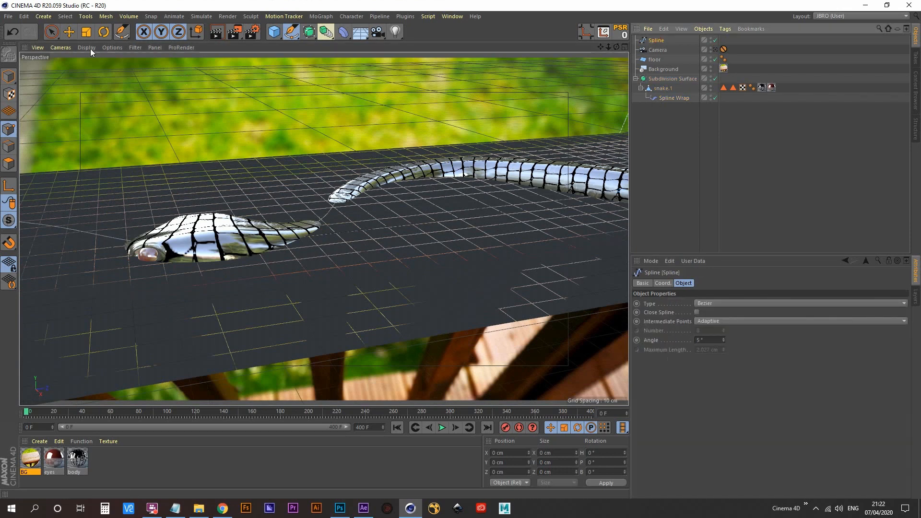
{"action": "left_click", "coordinate": [69, 33]}
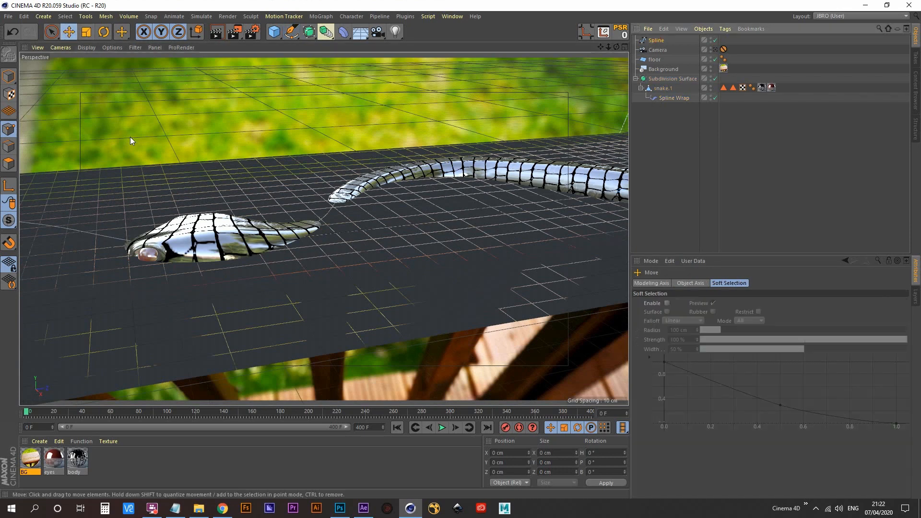
{"action": "left_click", "coordinate": [10, 77]}
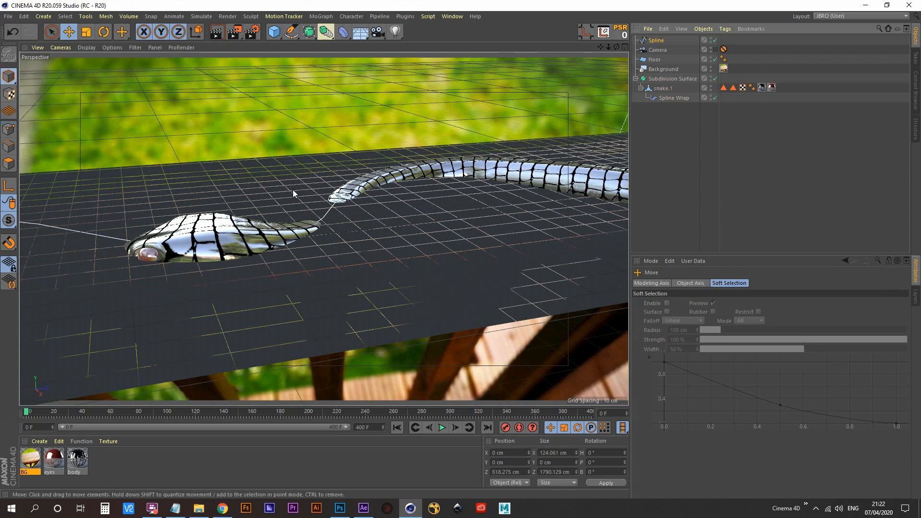
{"action": "middle_click", "coordinate": [382, 188]}
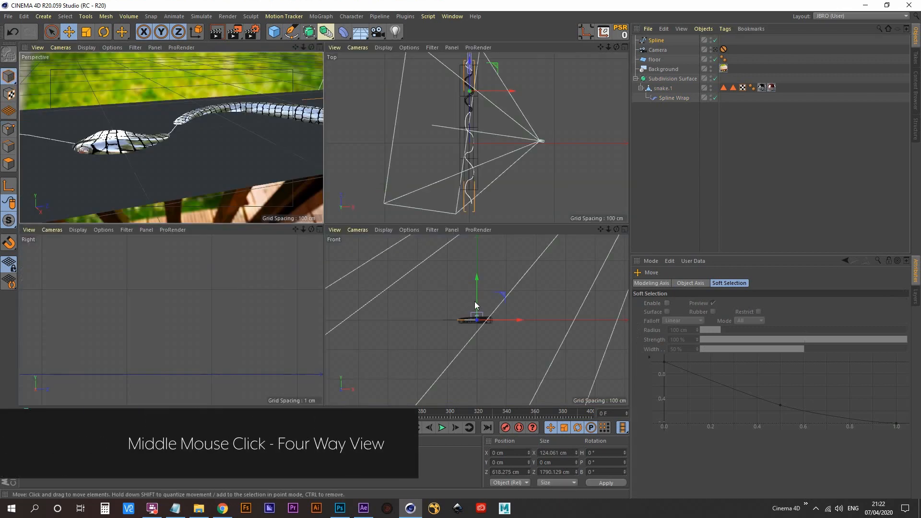
{"action": "middle_click", "coordinate": [494, 317]}
{"action": "right_click_drag", "start_coordinate": [344, 222], "coordinate": [384, 166], "text": "alt"}
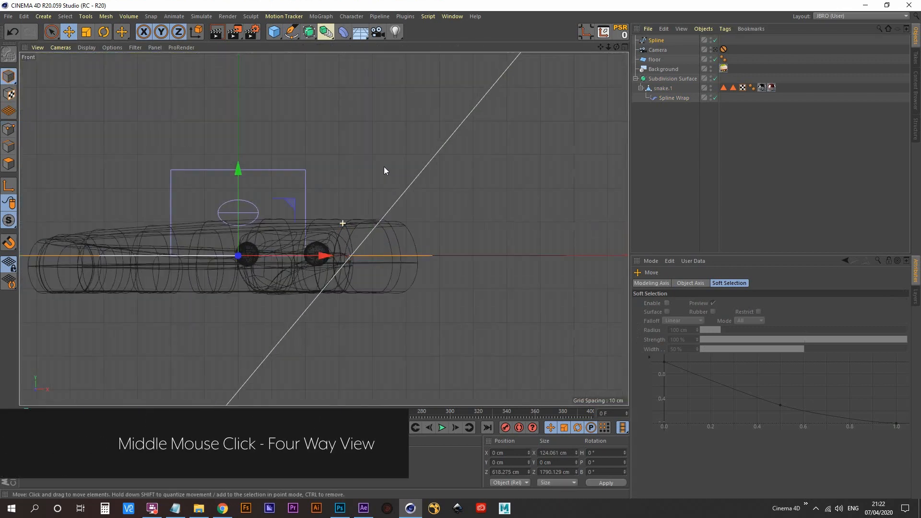
{"action": "middle_click_drag", "start_coordinate": [217, 328], "coordinate": [366, 258], "text": "alt"}
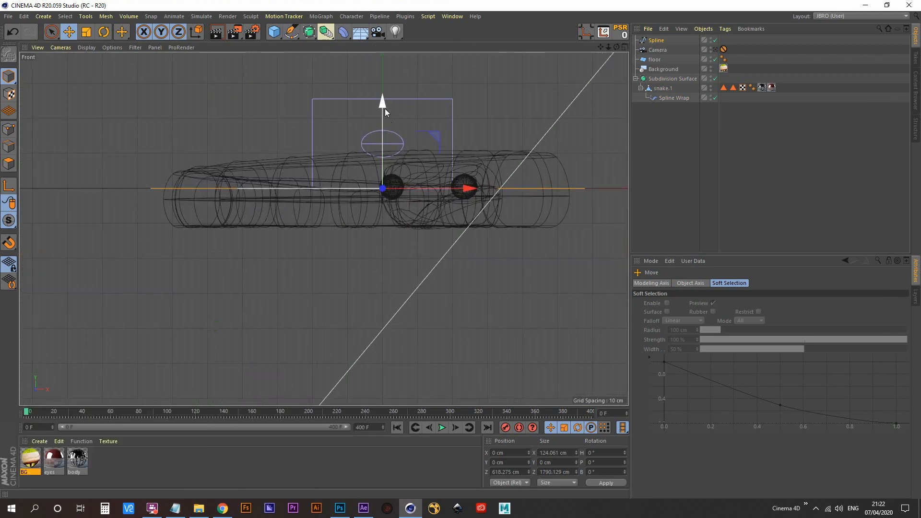
{"action": "left_click_drag", "start_coordinate": [384, 109], "coordinate": [371, 68]}
- Fine-tune the spline's height to about 11.14 cm against the snake's underside and return to the full perspective view
{"action": "scroll", "coordinate": [436, 196], "scroll_direction": "up", "scroll_amount": 10}
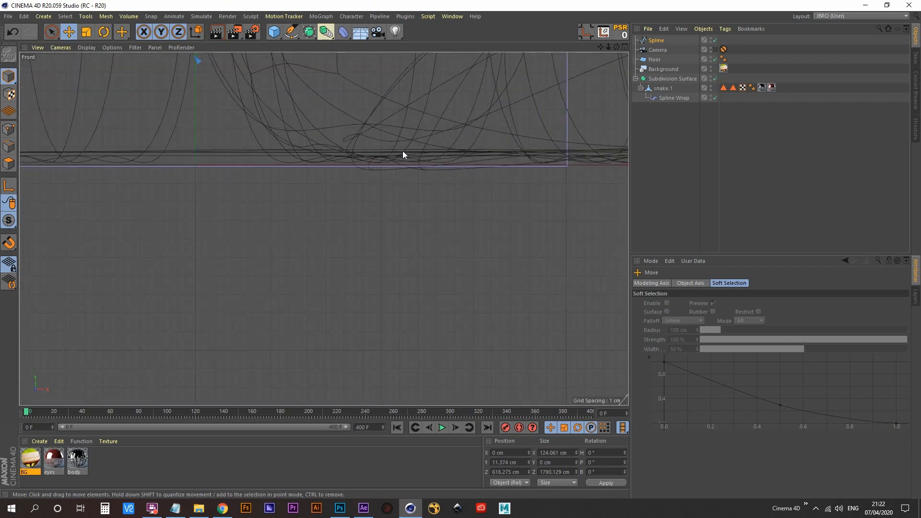
{"action": "scroll", "coordinate": [354, 166], "scroll_direction": "down", "scroll_amount": 8}
{"action": "middle_click_drag", "start_coordinate": [360, 219], "coordinate": [354, 238], "text": "alt"}
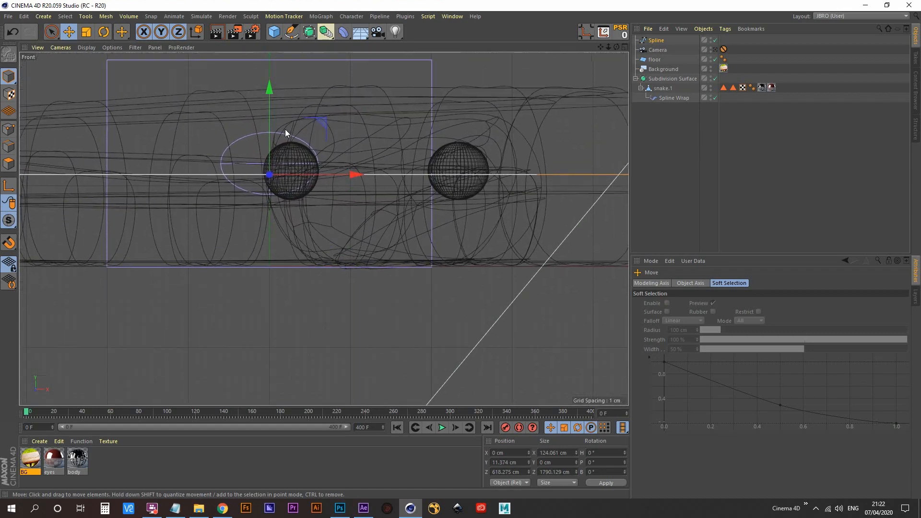
{"action": "left_click_drag", "start_coordinate": [269, 97], "coordinate": [255, 99]}
{"action": "middle_click", "coordinate": [319, 174]}
{"action": "middle_click", "coordinate": [187, 156]}
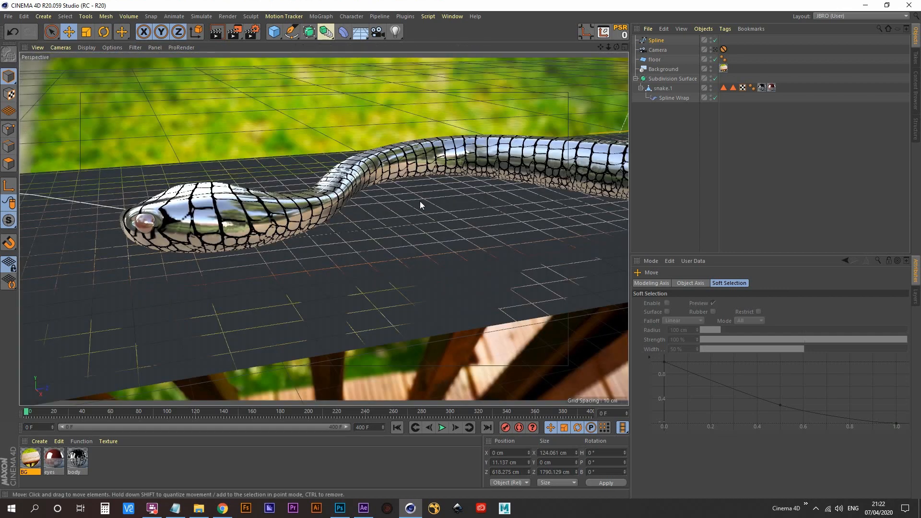
- Look through the scene camera and set the Spline Wrap offset to 29%
{"action": "left_click", "coordinate": [715, 50]}
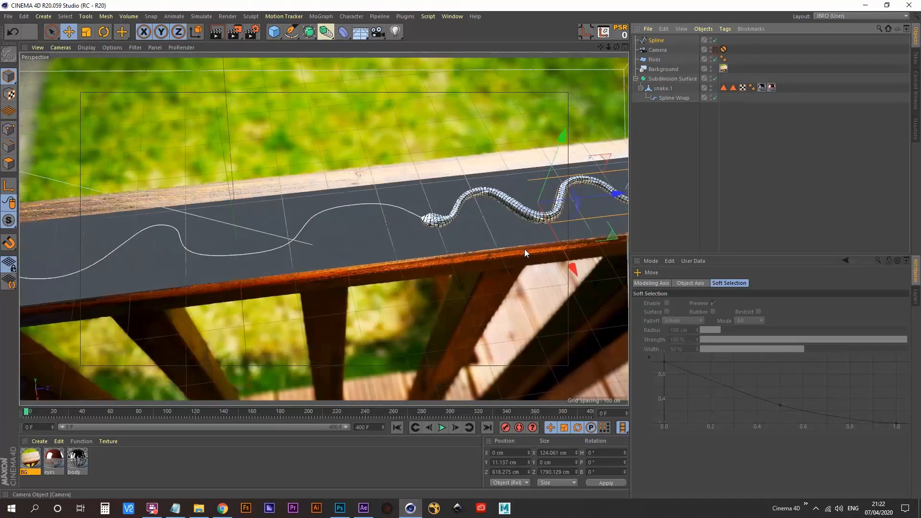
{"action": "left_click", "coordinate": [670, 99]}
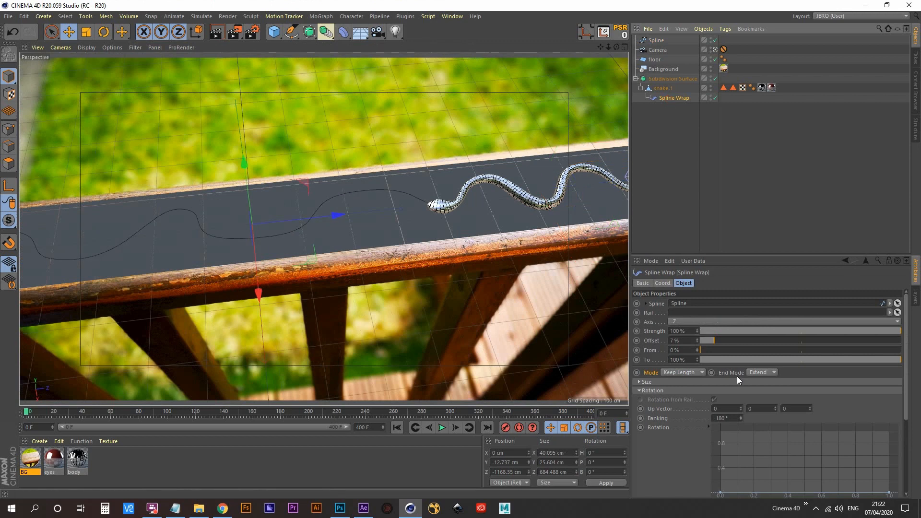
{"action": "left_click_drag", "start_coordinate": [698, 341], "coordinate": [758, 341]}
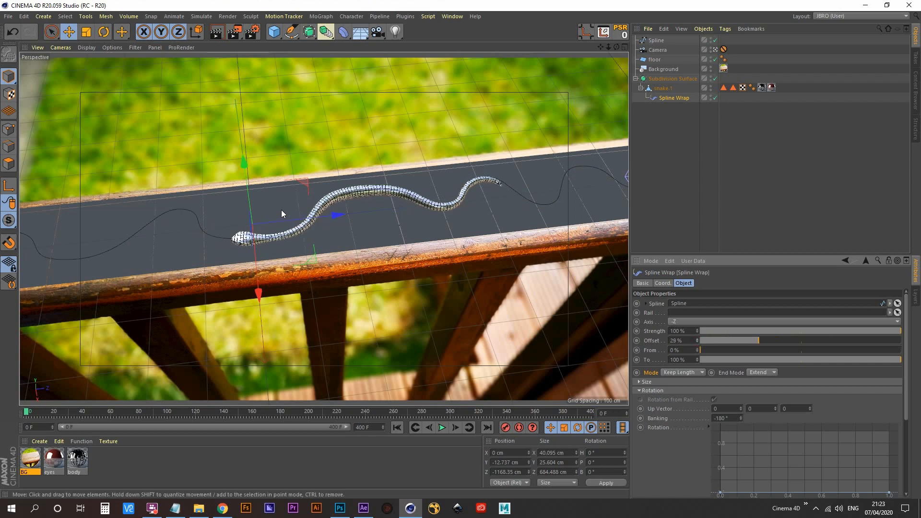
- Turn off saving in the render settings and set the output size to 1280 x 720 pixels
{"action": "left_click", "coordinate": [251, 32]}
{"action": "left_click", "coordinate": [260, 68]}
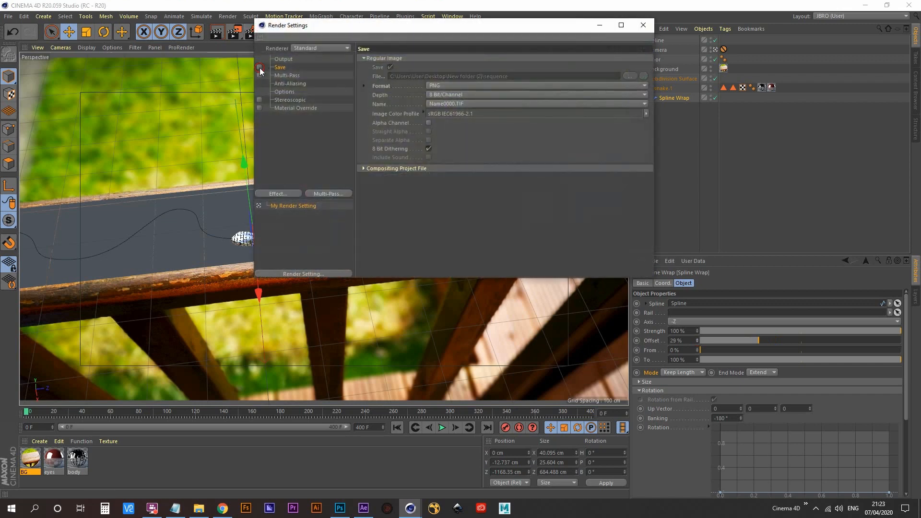
{"action": "left_click", "coordinate": [292, 58]}
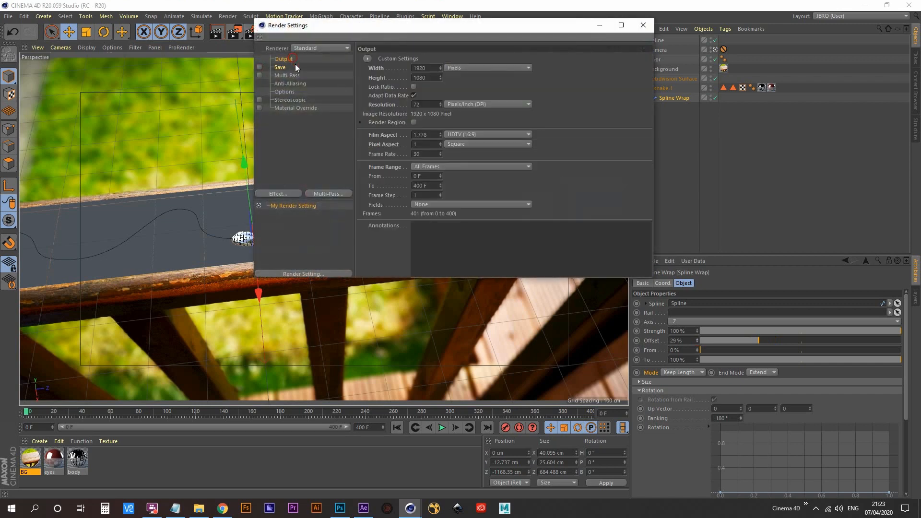
{"action": "left_click", "coordinate": [434, 68]}
{"action": "type", "text": "12"}
{"action": "key", "text": "Tab"}
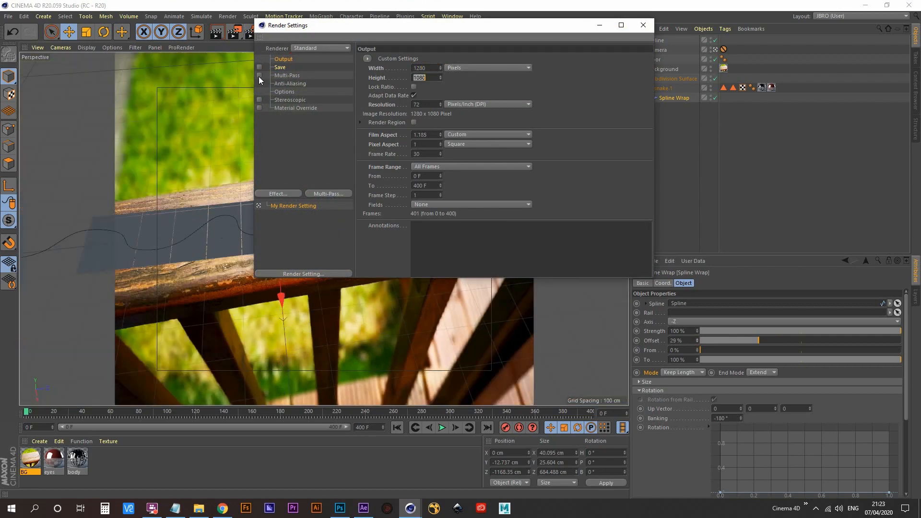
{"action": "type", "text": "720"}
{"action": "key", "text": "Return"}
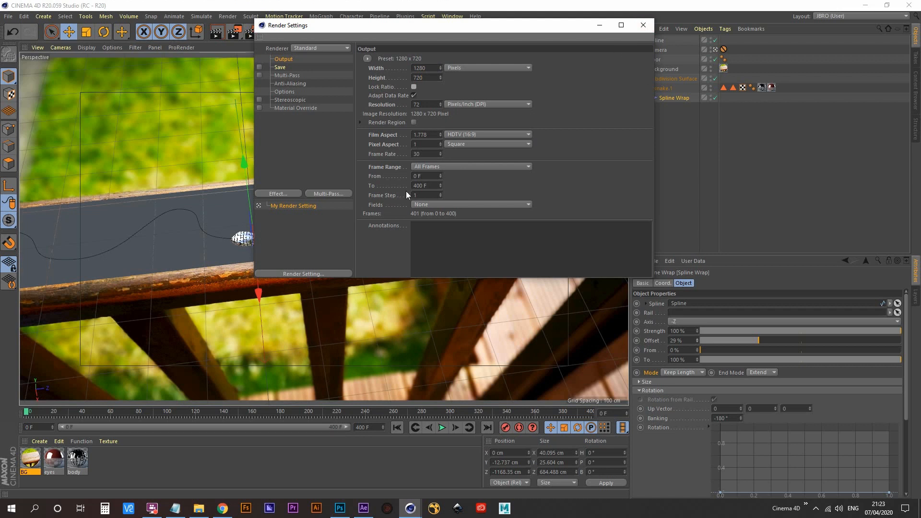
- Set the render's frame range to Current Frame and close the render settings
{"action": "left_click", "coordinate": [449, 166]}
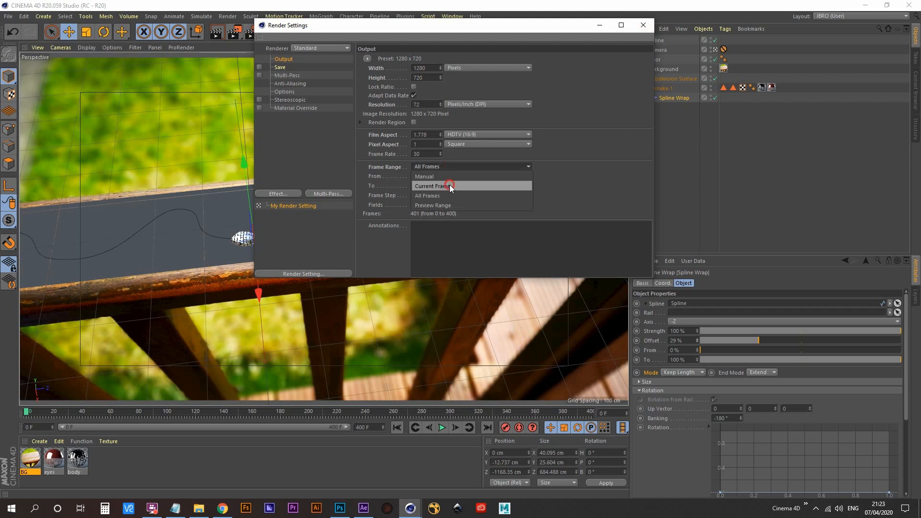
{"action": "left_click", "coordinate": [449, 185]}
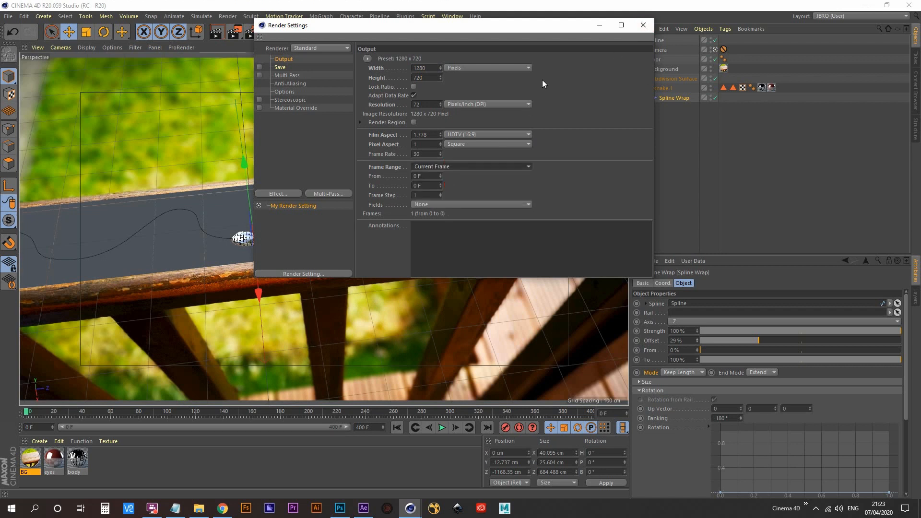
{"action": "left_click", "coordinate": [645, 25]}
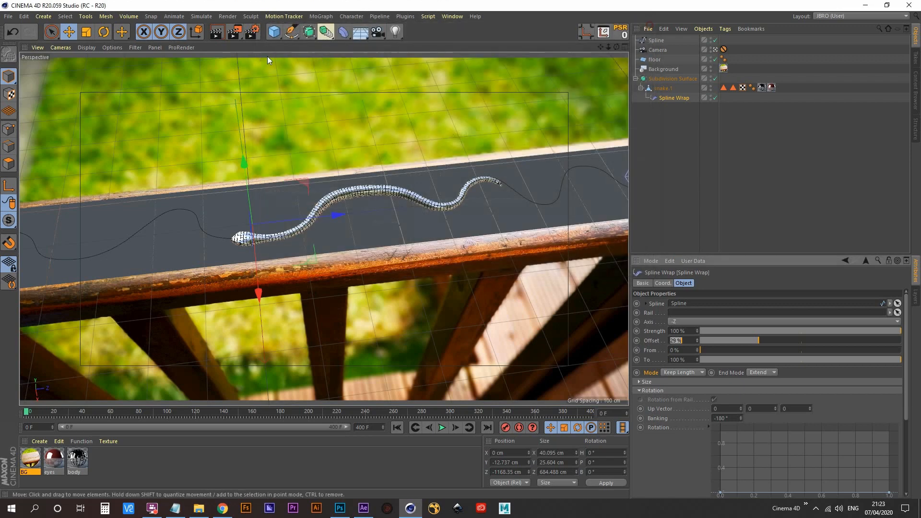
- Render the current frame to the Picture Viewer, remove the older images from its history and minimise the viewer
{"action": "left_click", "coordinate": [240, 34]}
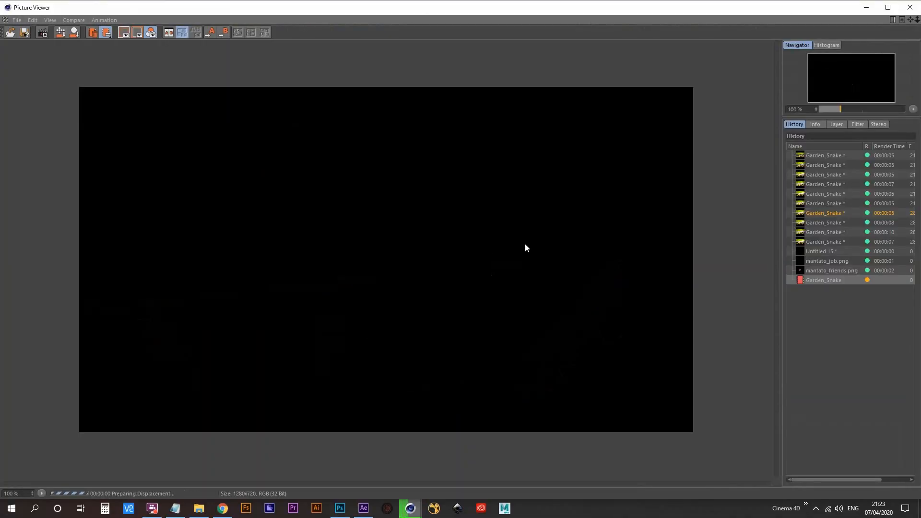
{"action": "left_click", "coordinate": [829, 155]}
{"action": "right_click", "coordinate": [829, 272]}
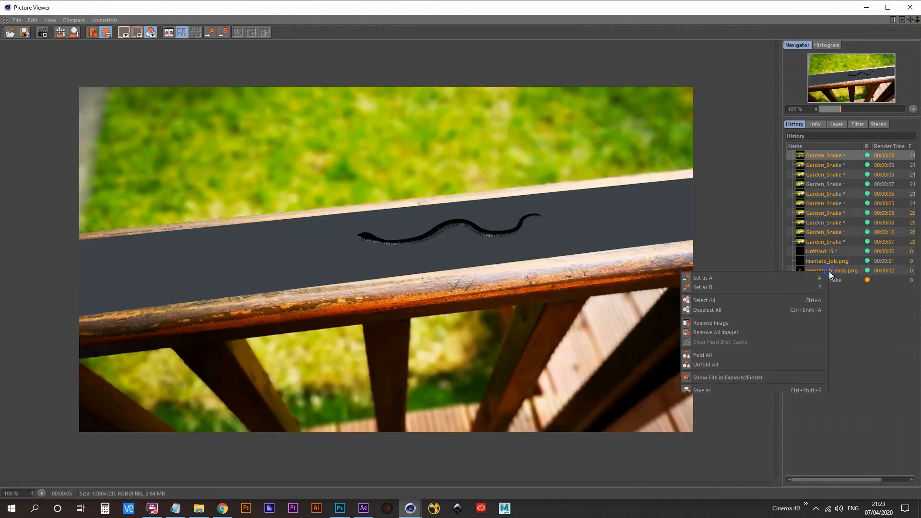
{"action": "left_click", "coordinate": [735, 320]}
{"action": "left_click", "coordinate": [449, 283]}
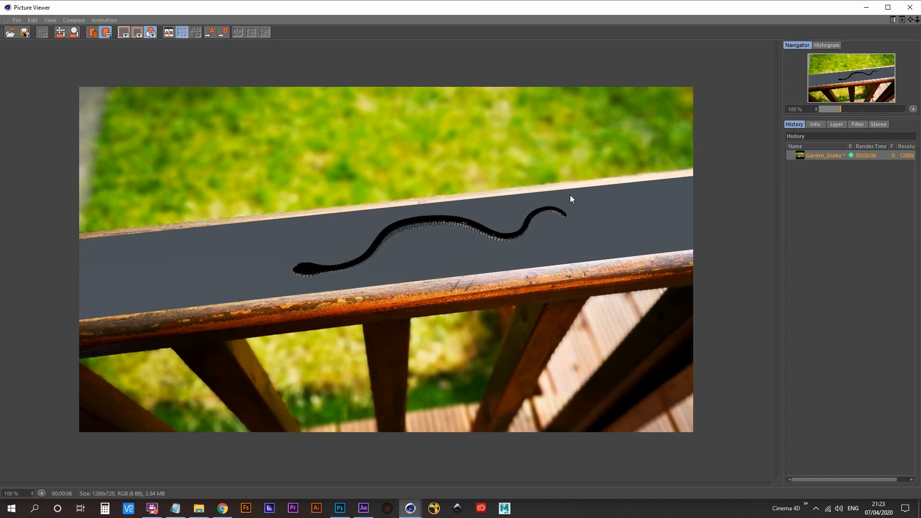
{"action": "left_click", "coordinate": [866, 7]}
- Select the floor plane and check the BG material's luminance texture in the Material Editor
{"action": "left_click", "coordinate": [666, 173]}
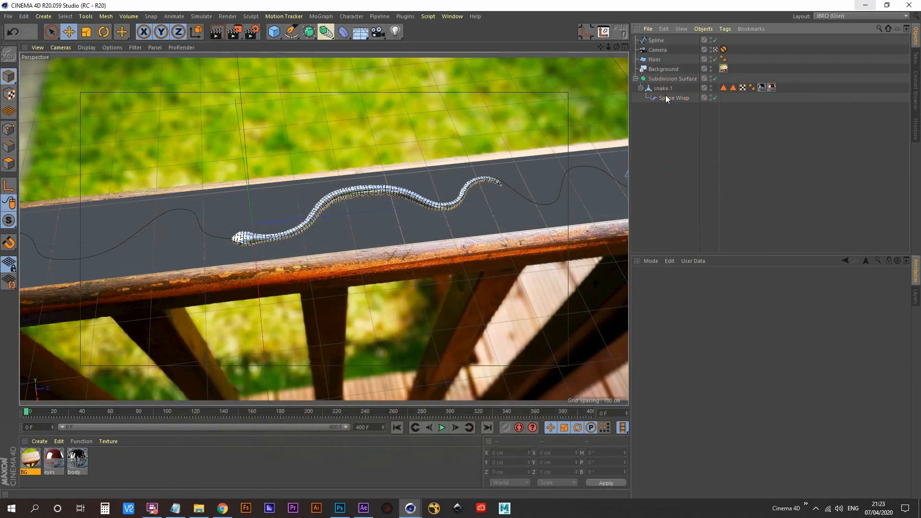
{"action": "left_click", "coordinate": [658, 60]}
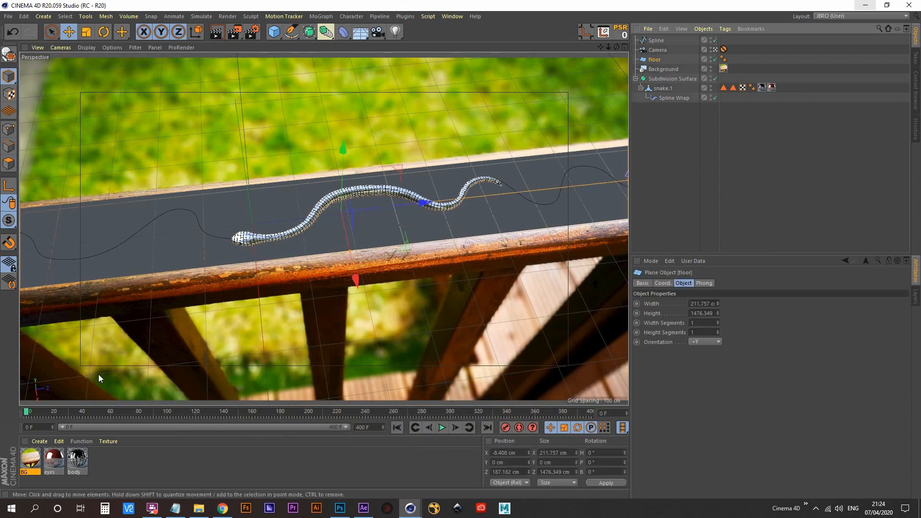
{"action": "double_click", "coordinate": [29, 460]}
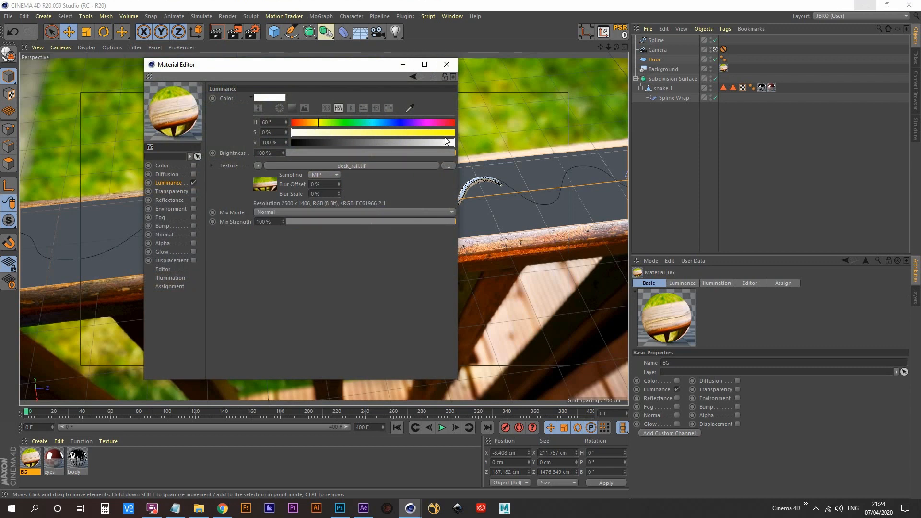
{"action": "left_click", "coordinate": [447, 66]}
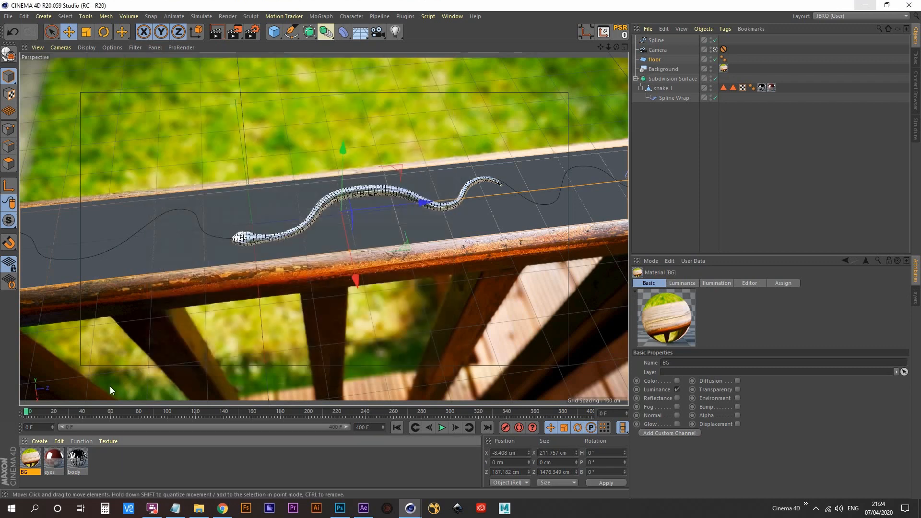
- Duplicate the BG material and name the copy floor
{"action": "left_click_drag", "start_coordinate": [24, 463], "coordinate": [51, 474], "text": "ctrl"}
{"action": "double_click", "coordinate": [51, 473]}
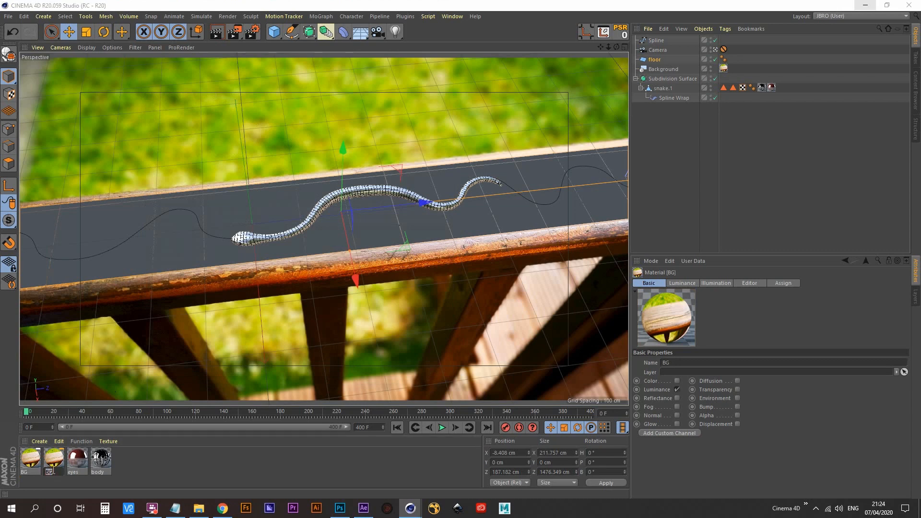
{"action": "type", "text": "floor"}
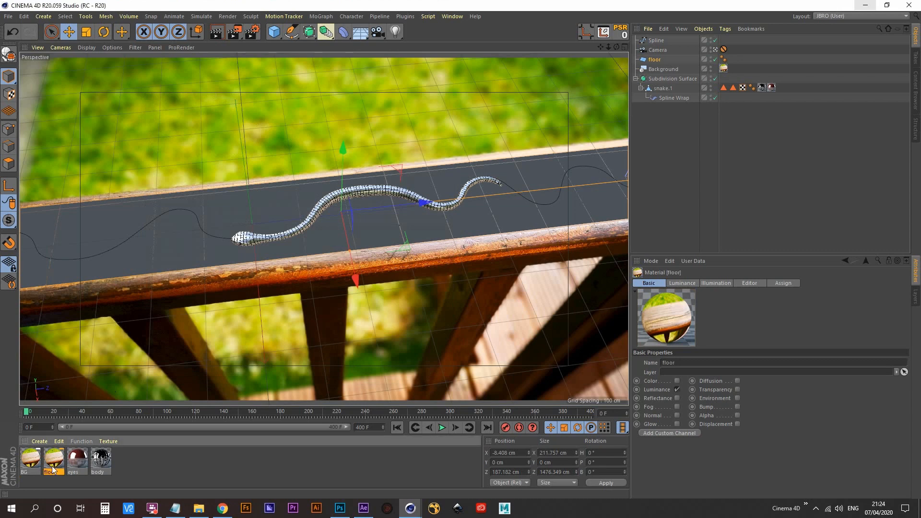
{"action": "key", "text": "Return"}
- Copy the floor material's deck_rail.tif texture from Luminance, disable Luminance, enable Color and paste the texture there
{"action": "double_click", "coordinate": [51, 458]}
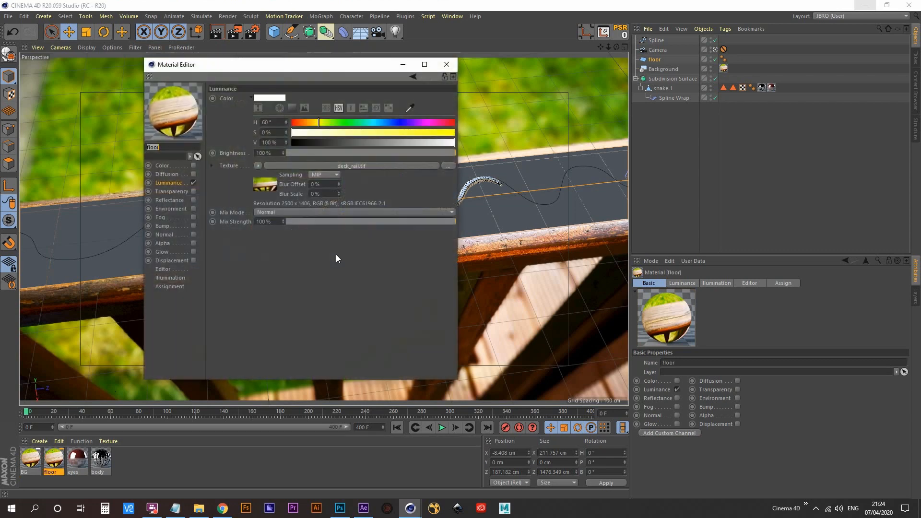
{"action": "left_click", "coordinate": [260, 166]}
{"action": "left_click", "coordinate": [288, 246]}
{"action": "left_click", "coordinate": [193, 183]}
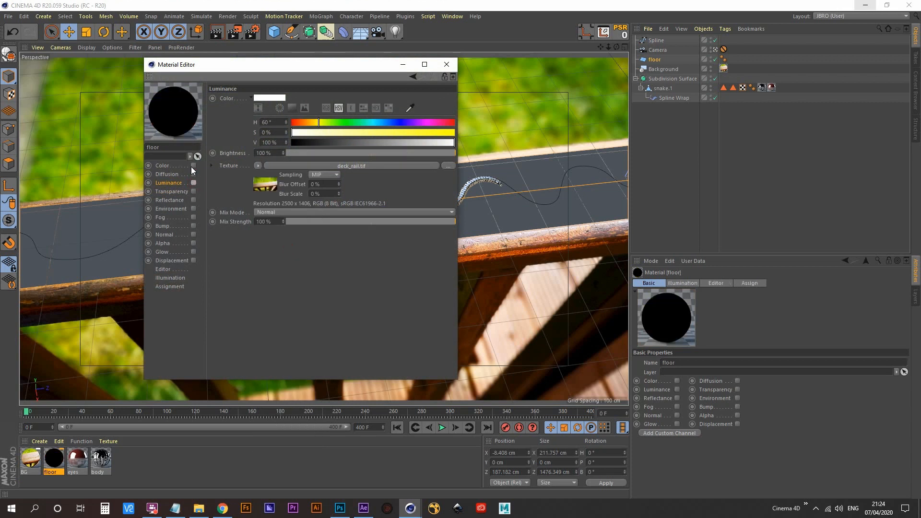
{"action": "left_click", "coordinate": [194, 165]}
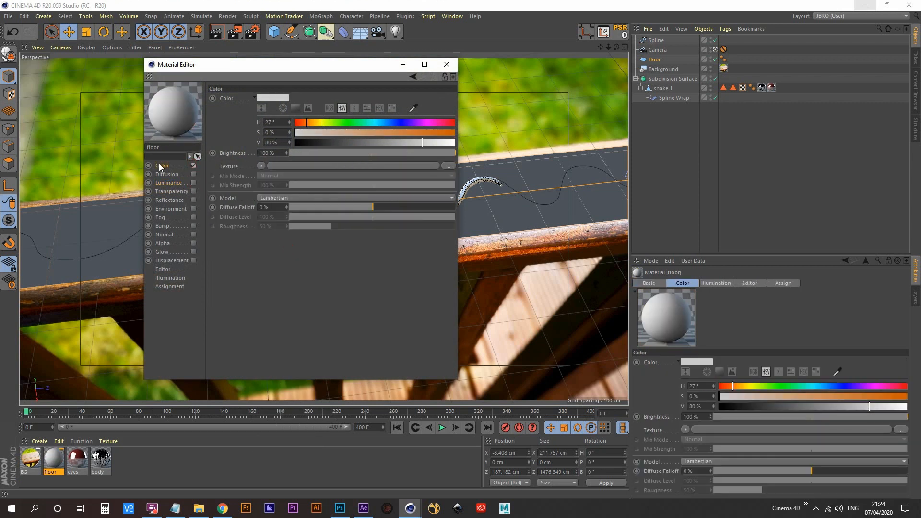
{"action": "left_click", "coordinate": [260, 166]}
{"action": "left_click", "coordinate": [279, 209]}
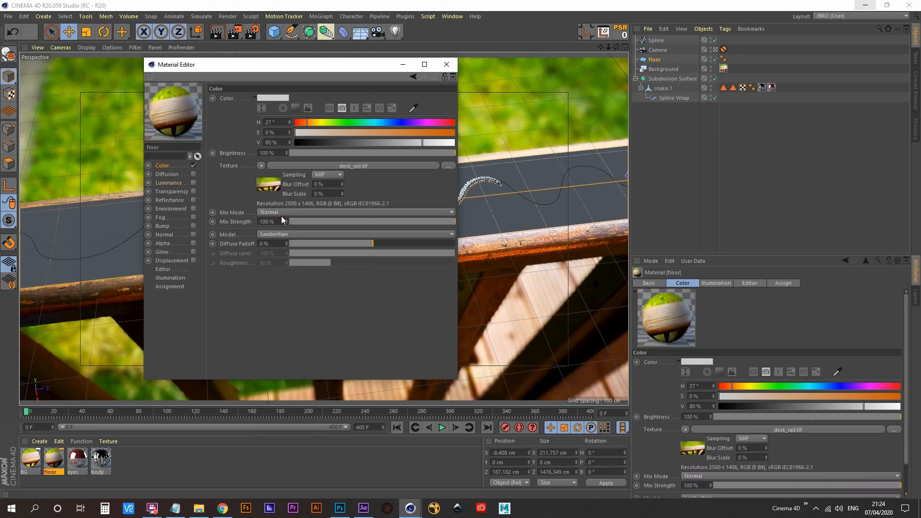
{"action": "left_click", "coordinate": [447, 64]}
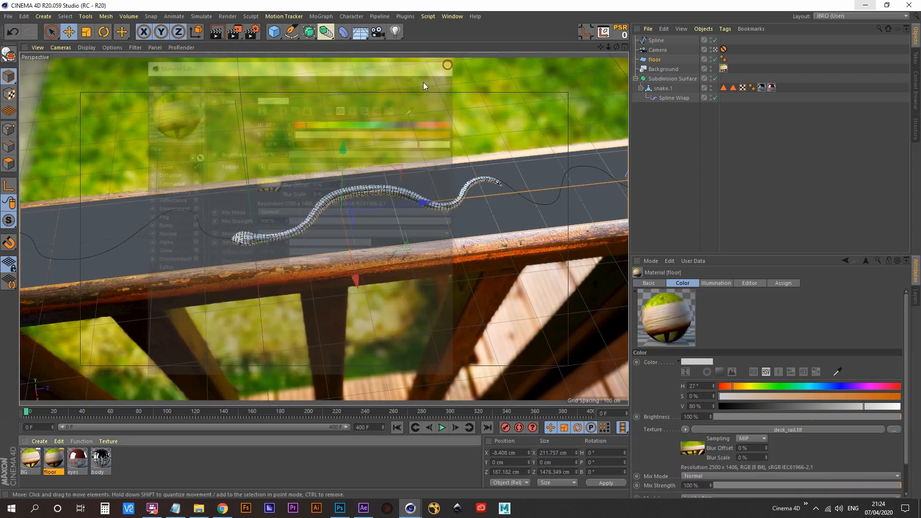
- Apply the floor material to the floor plane and select its texture tag
{"action": "left_click_drag", "start_coordinate": [548, 164], "coordinate": [655, 59]}
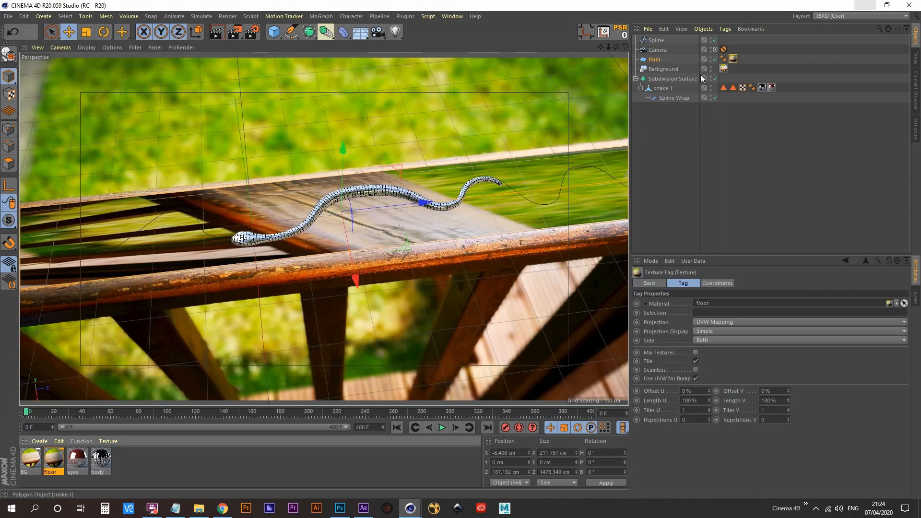
{"action": "left_click", "coordinate": [734, 59]}
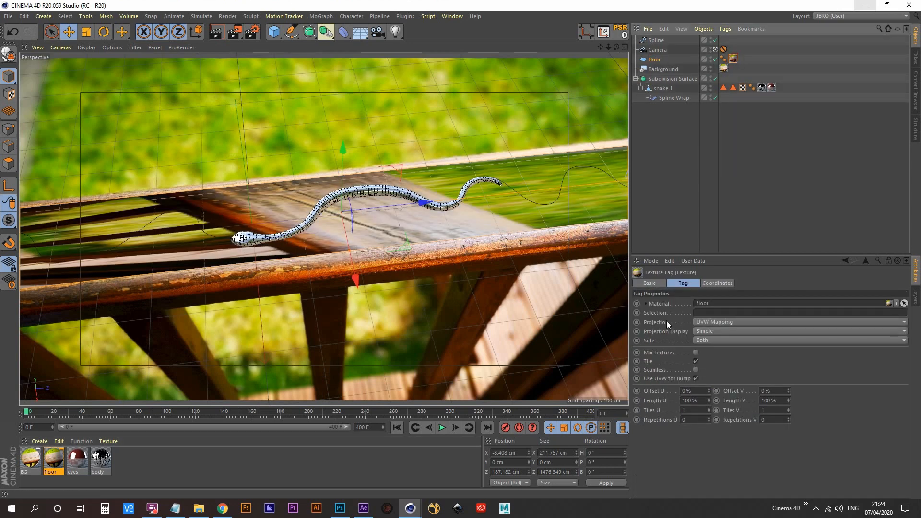
- Set the floor texture tag's projection to Frontal and test-render the frame in the Picture Viewer
{"action": "left_click", "coordinate": [727, 322]}
{"action": "left_click", "coordinate": [719, 371]}
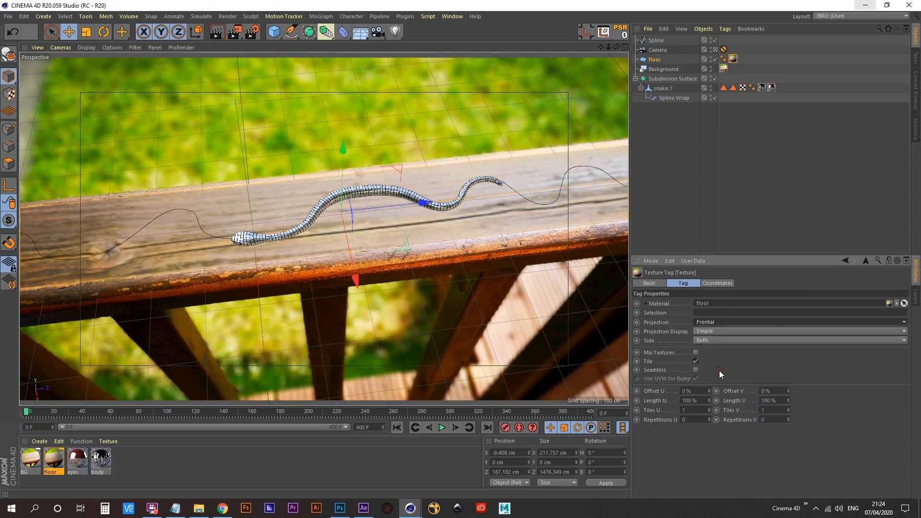
{"action": "left_click", "coordinate": [235, 33]}
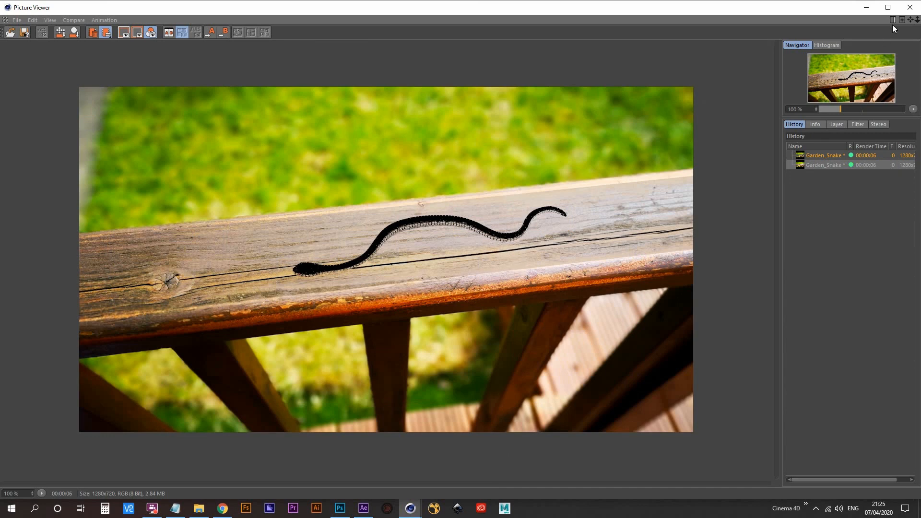
{"action": "left_click", "coordinate": [909, 7]}
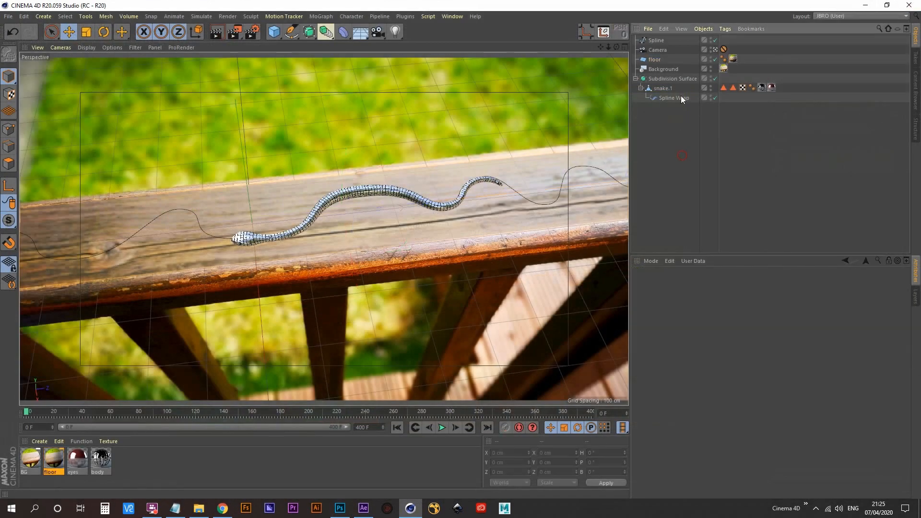
- Add a Compositing tag to the floor plane and enable Compositing Background on it
{"action": "left_click", "coordinate": [657, 59]}
{"action": "right_click", "coordinate": [657, 60]}
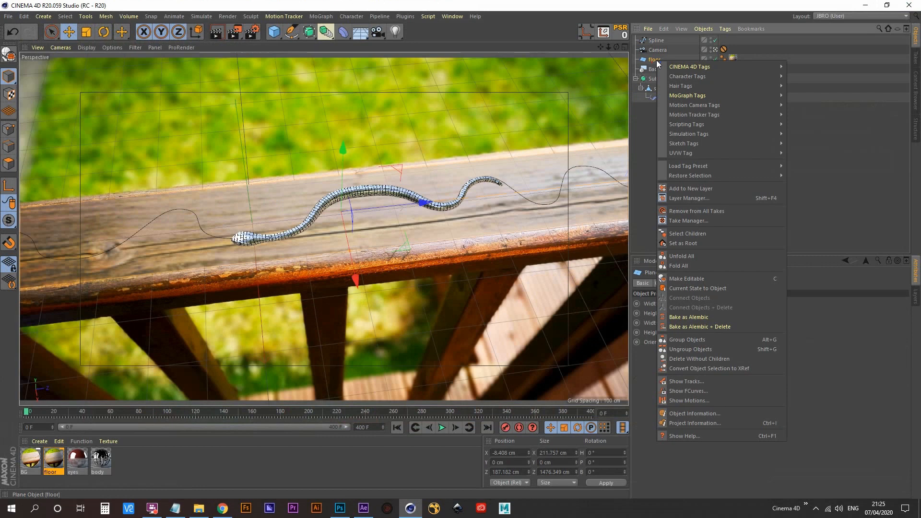
{"action": "mouse_move", "coordinate": [750, 65]}
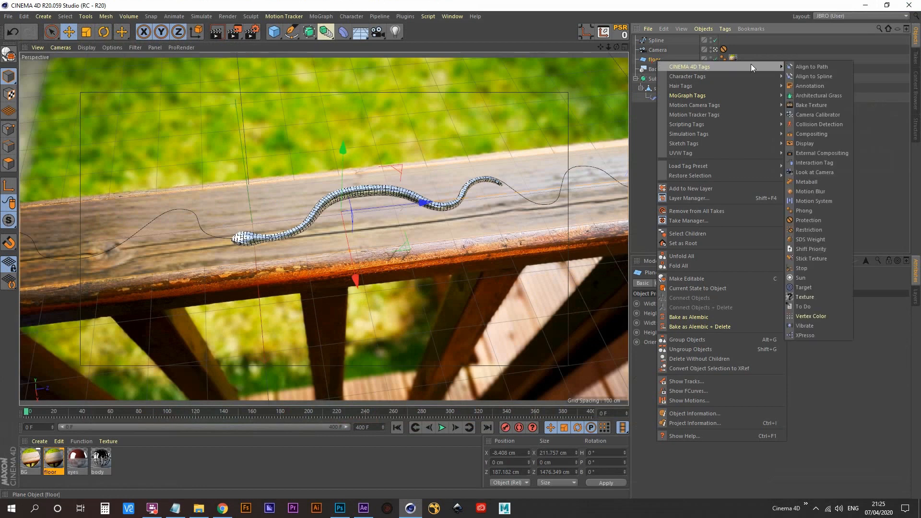
{"action": "left_click", "coordinate": [820, 137]}
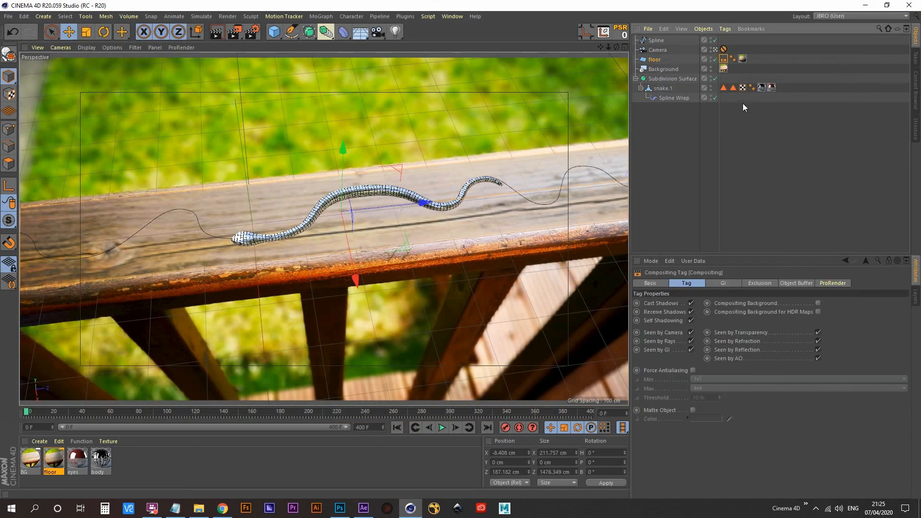
{"action": "left_click", "coordinate": [818, 304]}
- Render the frame again and compare it with the previous render in the Picture Viewer history
{"action": "left_click", "coordinate": [235, 32]}
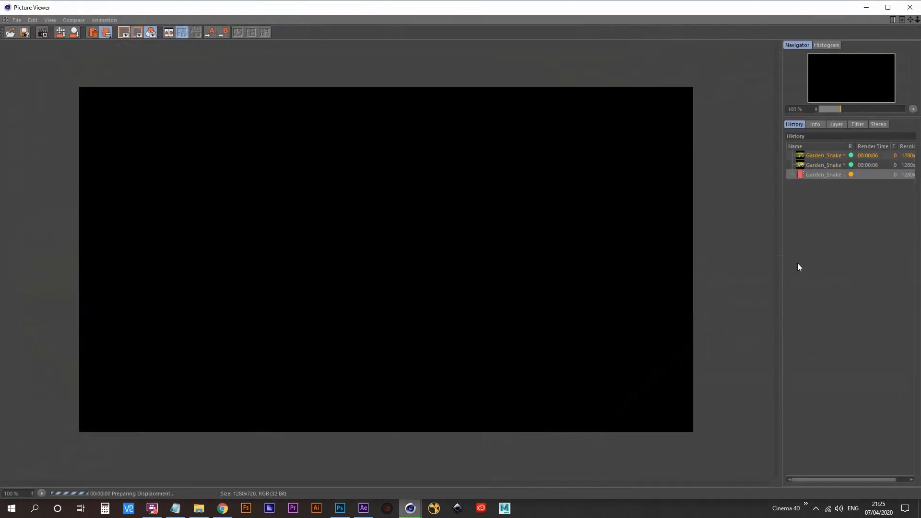
{"action": "left_click", "coordinate": [823, 165]}
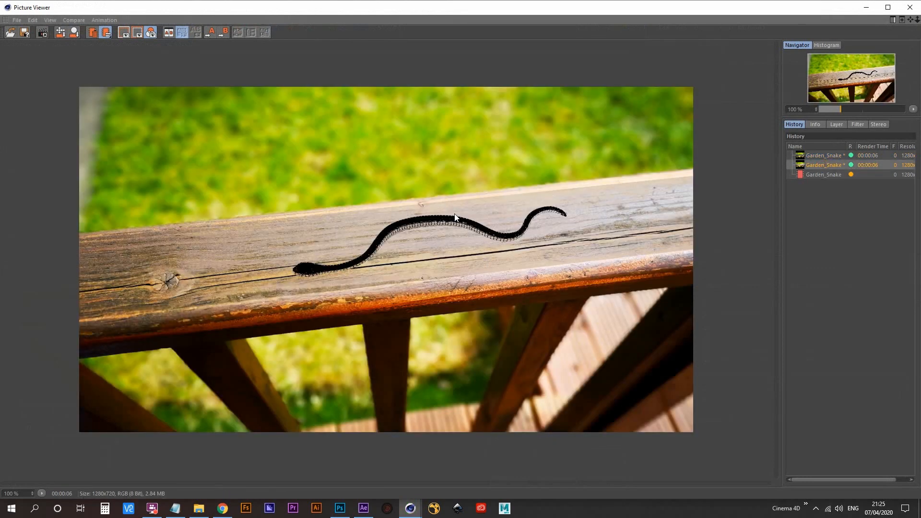
{"action": "left_click", "coordinate": [827, 175]}
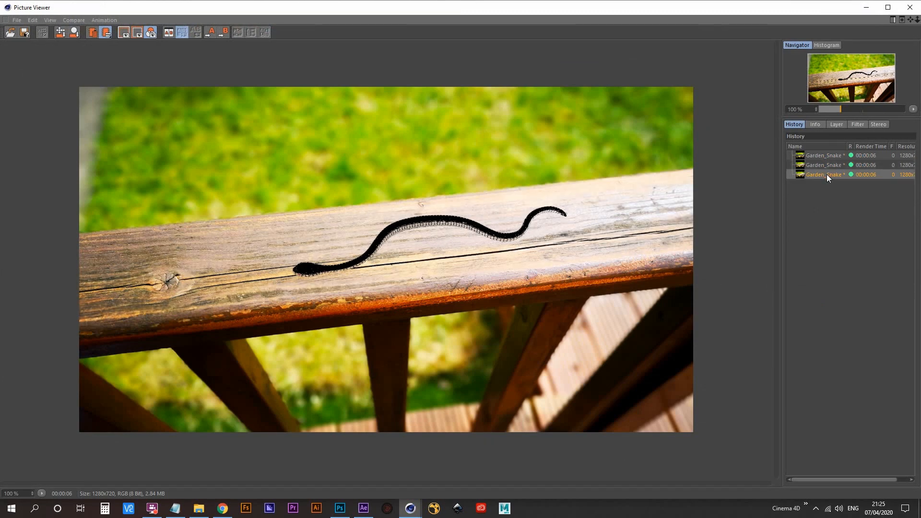
{"action": "key", "text": "Up"}
{"action": "key", "text": "Down"}
{"action": "key", "text": "Up"}
{"action": "key", "text": "Down"}
{"action": "key", "text": "Up"}
{"action": "key", "text": "Down"}
{"action": "left_click", "coordinate": [816, 165]}
{"action": "left_click", "coordinate": [866, 7]}
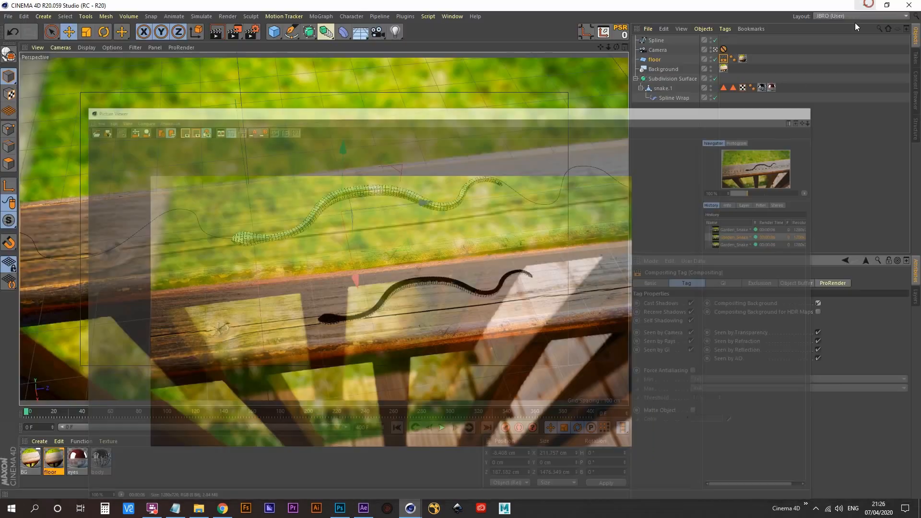
- Add a Physical Sky and give it a Compositing tag with Seen by Camera disabled
{"action": "left_click", "coordinate": [657, 155]}
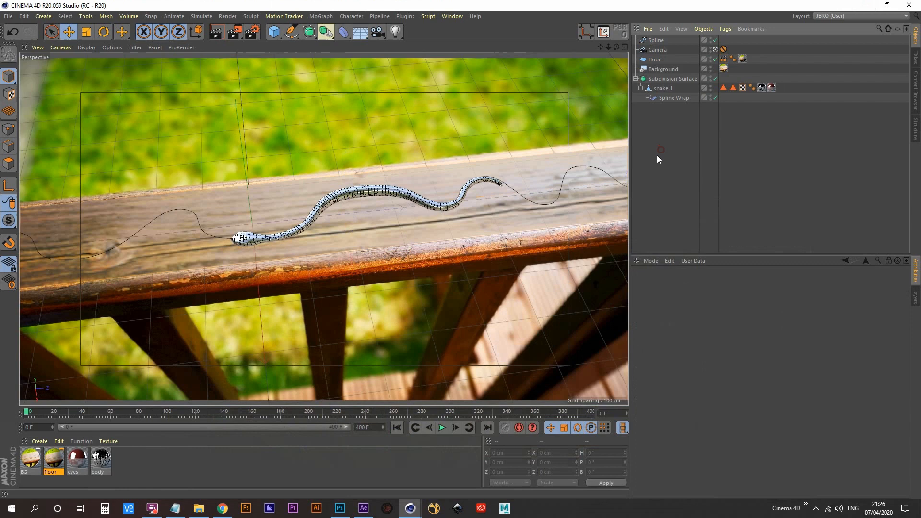
{"action": "left_click", "coordinate": [360, 32]}
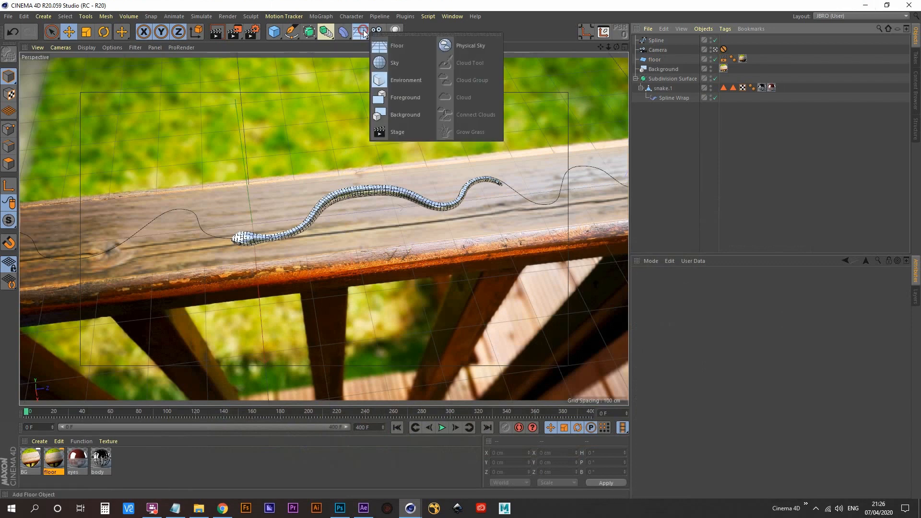
{"action": "left_click", "coordinate": [469, 46]}
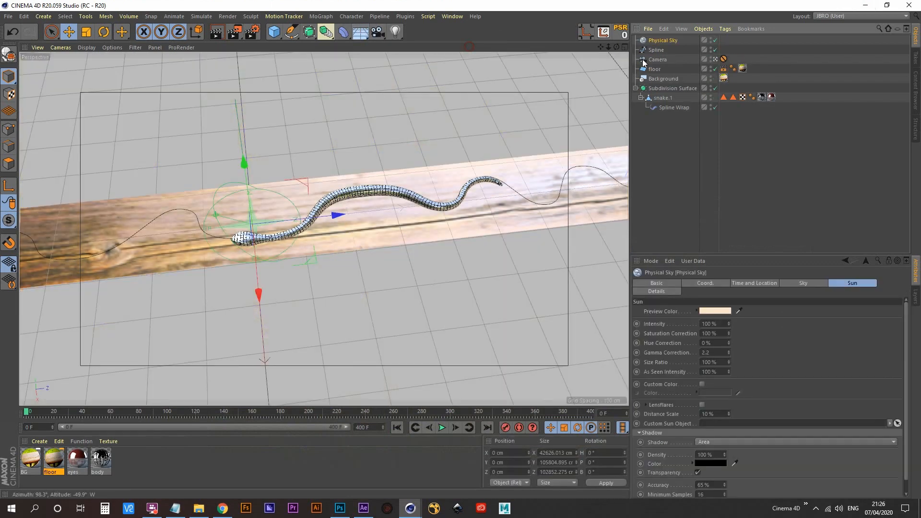
{"action": "left_click", "coordinate": [666, 39]}
{"action": "right_click", "coordinate": [667, 39]}
{"action": "mouse_move", "coordinate": [724, 42]}
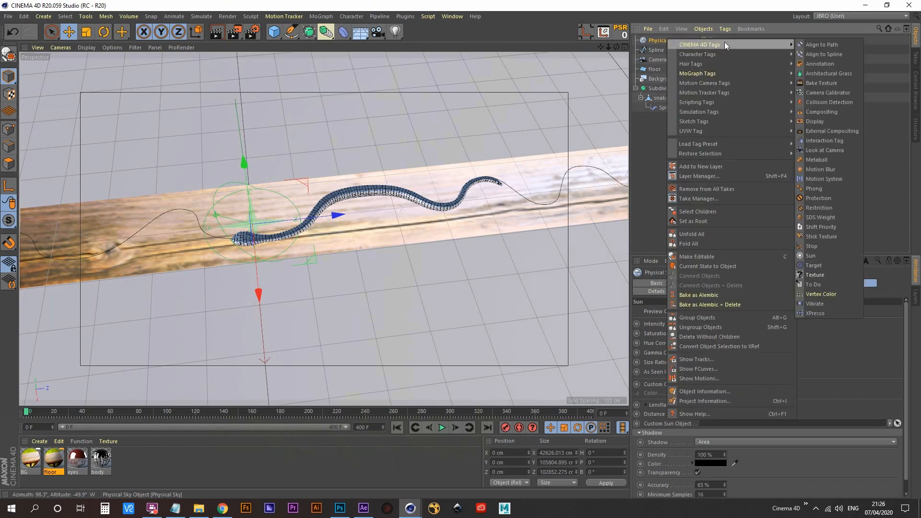
{"action": "left_click", "coordinate": [833, 111]}
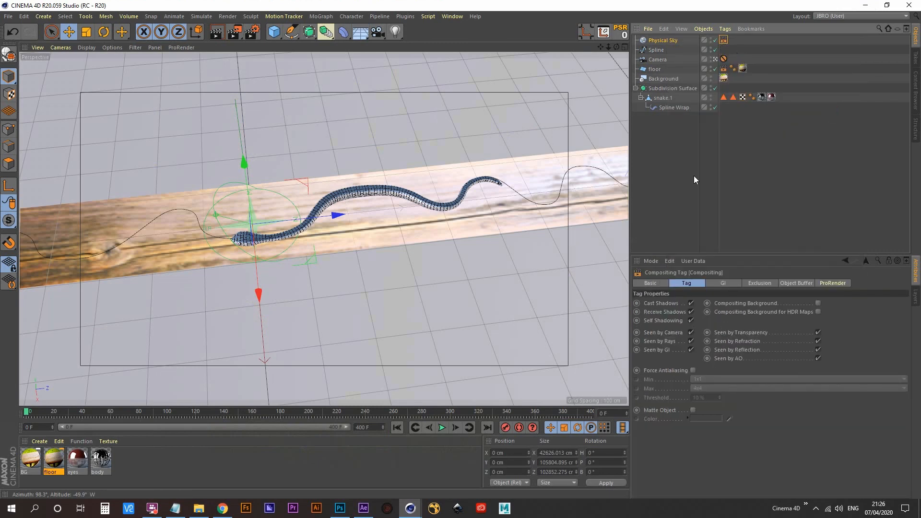
{"action": "left_click", "coordinate": [691, 332]}
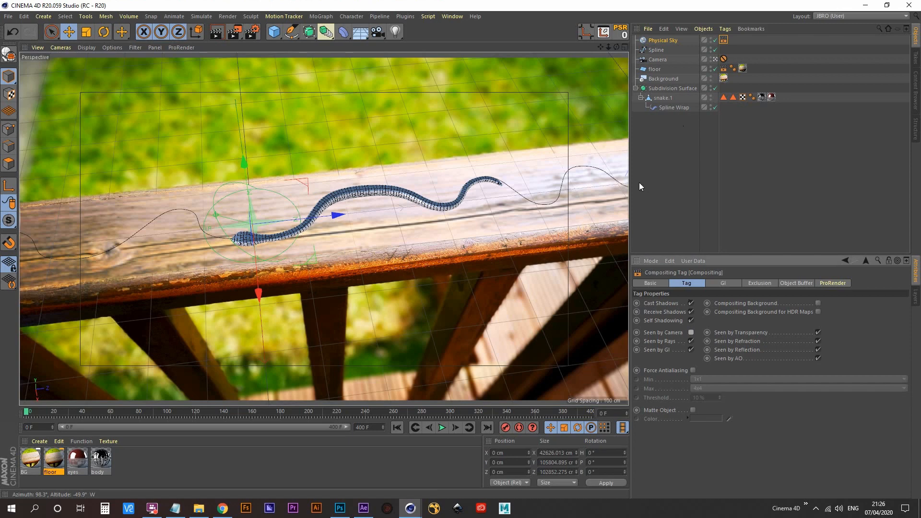
- Set the Physical Sky's sun shadow type to None
{"action": "left_click", "coordinate": [662, 41]}
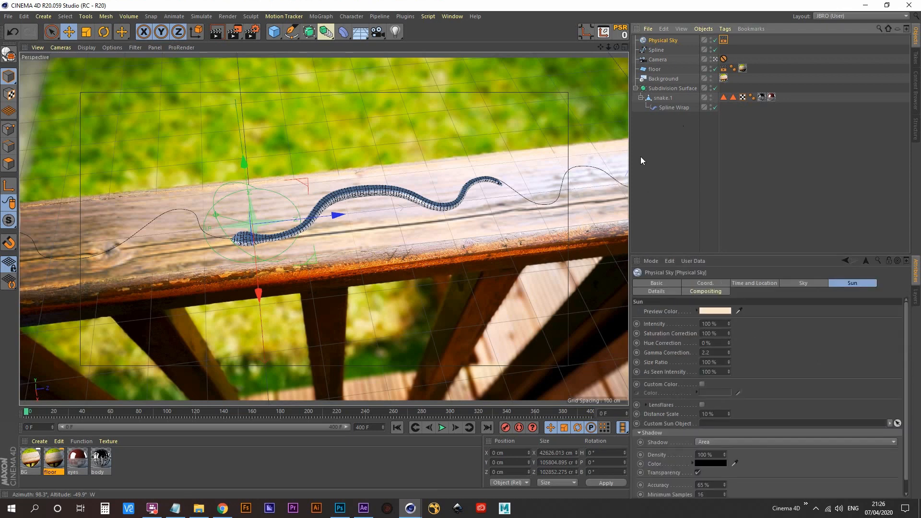
{"action": "left_click", "coordinate": [808, 283]}
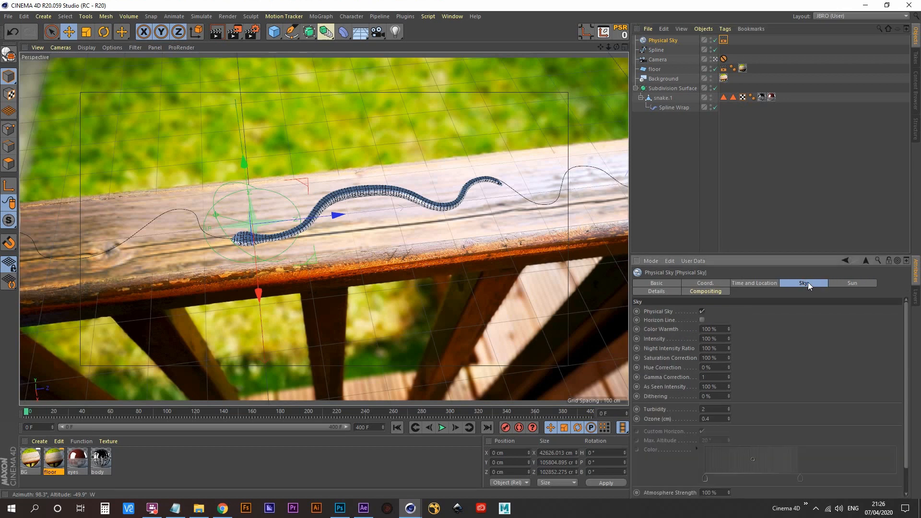
{"action": "left_click", "coordinate": [854, 283]}
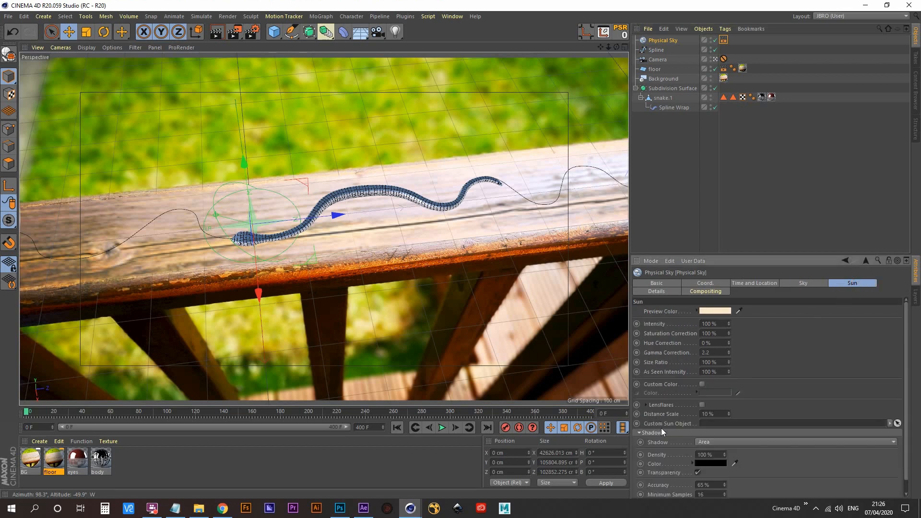
{"action": "left_click", "coordinate": [727, 442]}
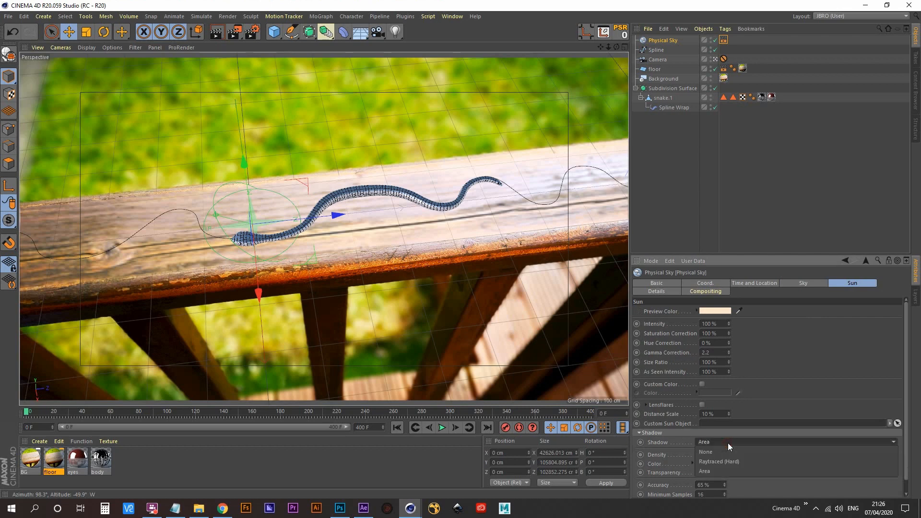
{"action": "left_click", "coordinate": [720, 453]}
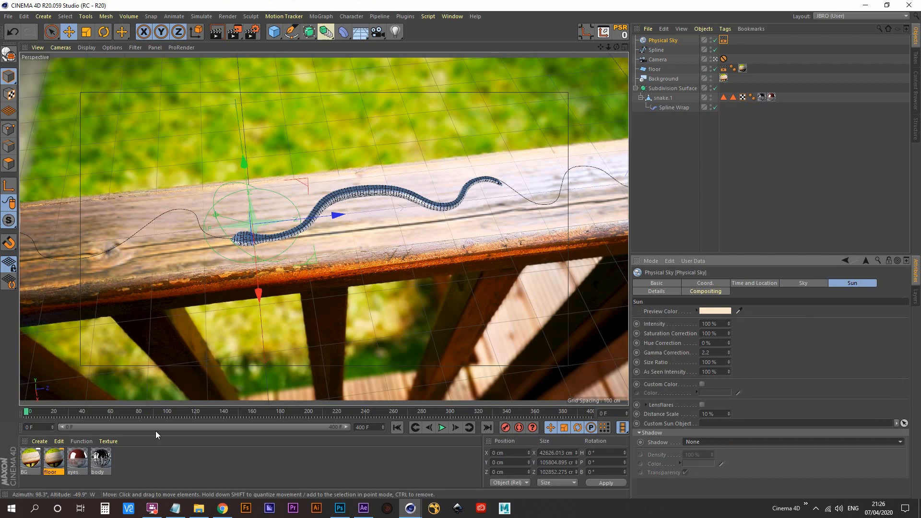
- Open the body material in the Material Editor and set its Reflectance Layer 1 roughness to 3%
{"action": "left_click", "coordinate": [101, 462]}
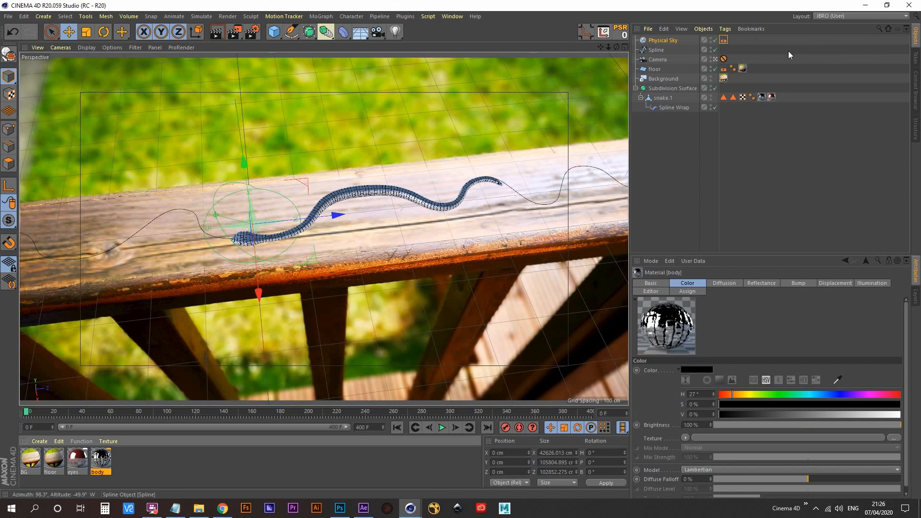
{"action": "double_click", "coordinate": [101, 465]}
{"action": "left_click_drag", "start_coordinate": [350, 74], "coordinate": [720, 94]}
{"action": "left_click", "coordinate": [541, 219]}
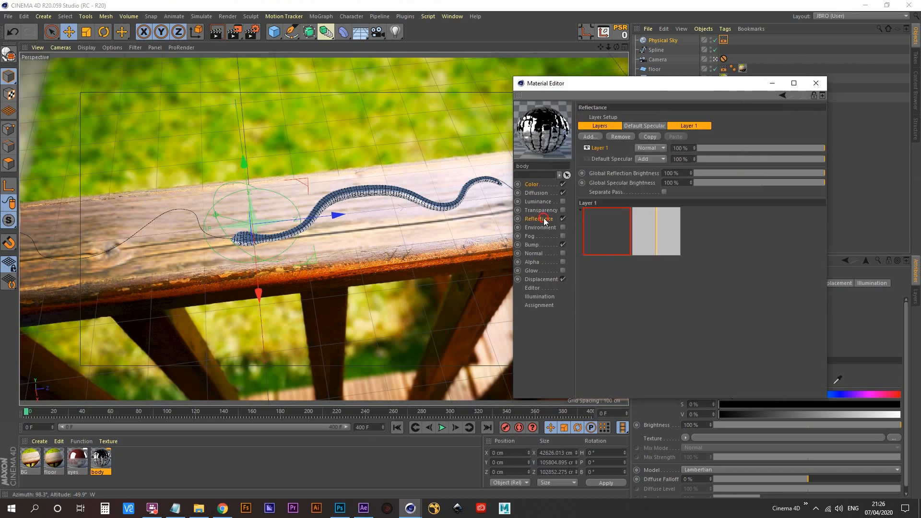
{"action": "left_click", "coordinate": [667, 278]}
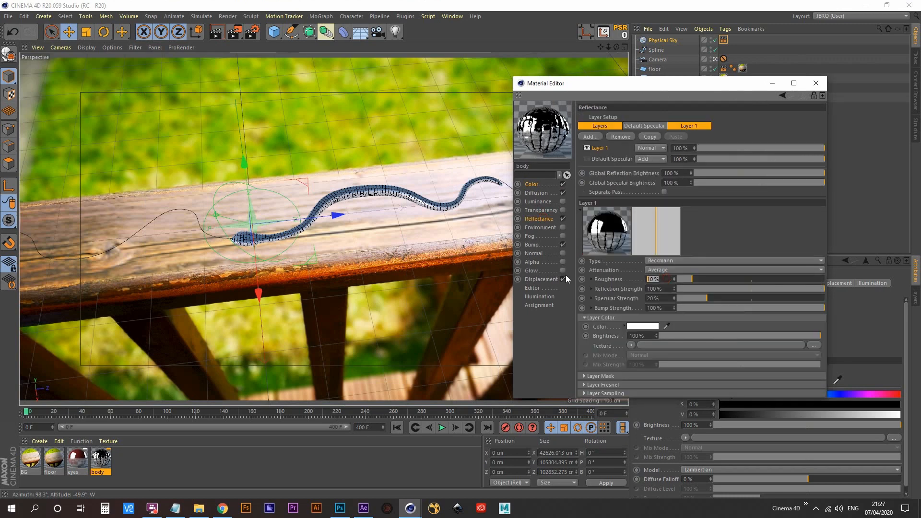
{"action": "type", "text": "3"}
{"action": "key", "text": "Return"}
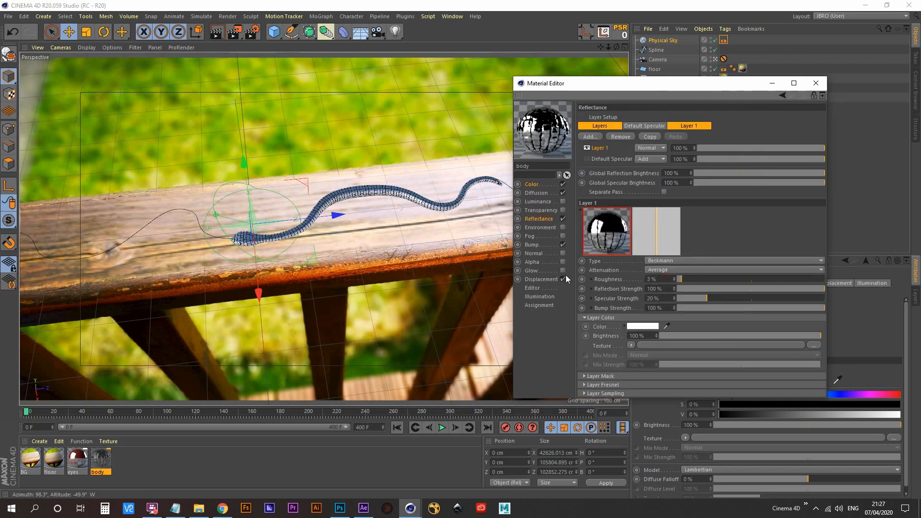
- Set the body material's Layer 1 reflection strength to 24% and close the Material Editor
{"action": "key", "text": "Tab"}
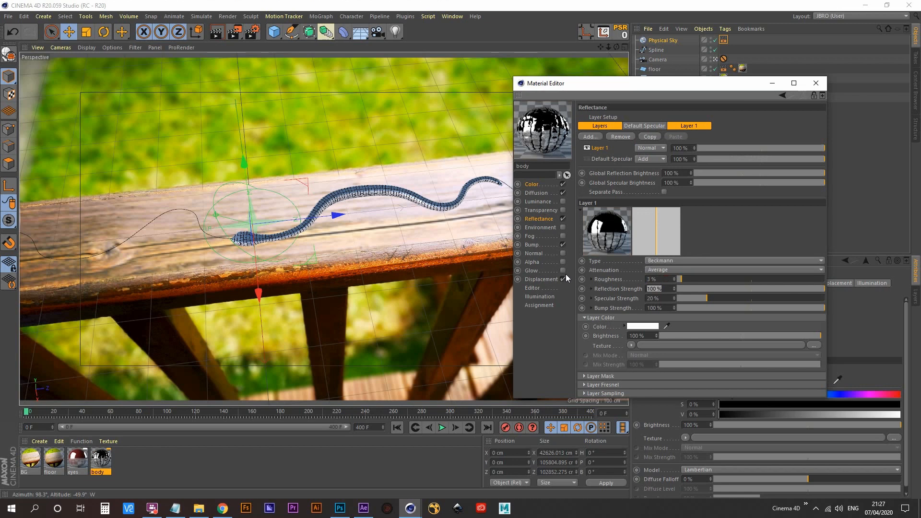
{"action": "type", "text": "20"}
{"action": "key", "text": "Return"}
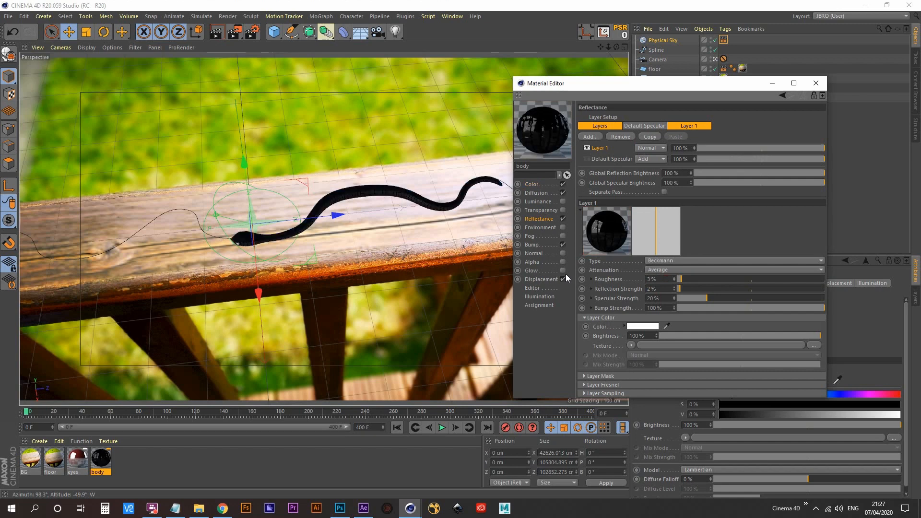
{"action": "left_click", "coordinate": [657, 289]}
{"action": "type", "text": "4"}
{"action": "key", "text": "Return"}
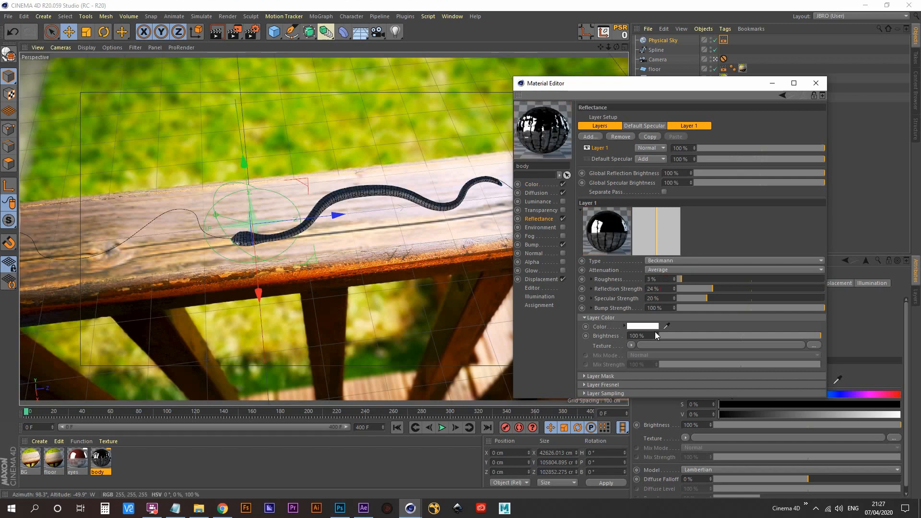
{"action": "left_click", "coordinate": [814, 84]}
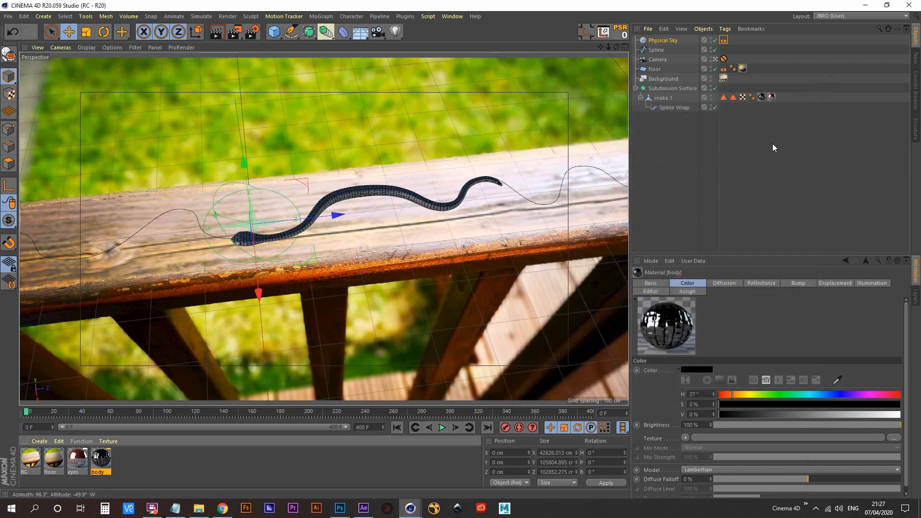
- Add the Ambient Occlusion effect to the render settings and render the frame to the Picture Viewer
{"action": "left_click", "coordinate": [251, 32]}
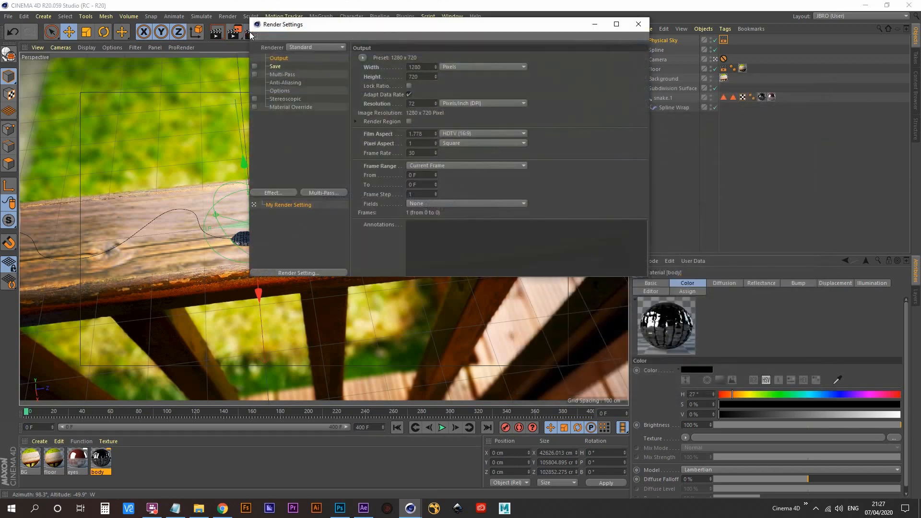
{"action": "left_click", "coordinate": [282, 194]}
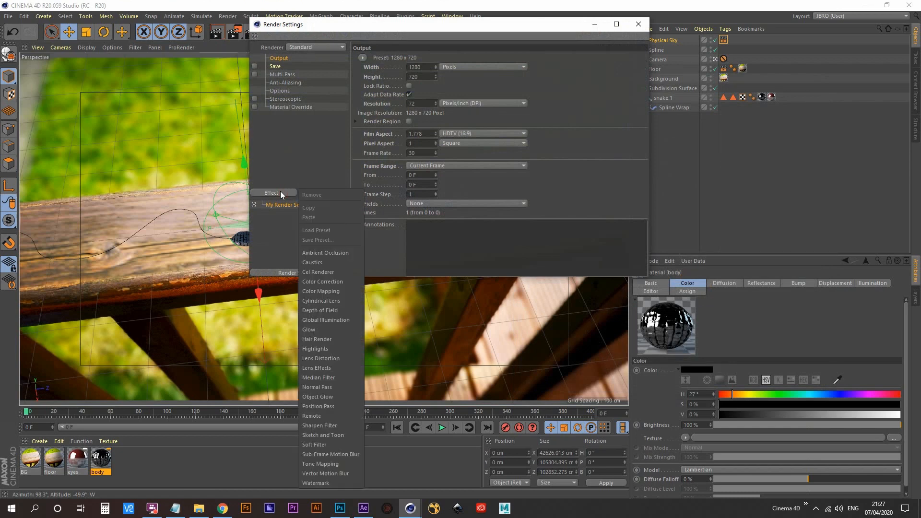
{"action": "left_click", "coordinate": [343, 252]}
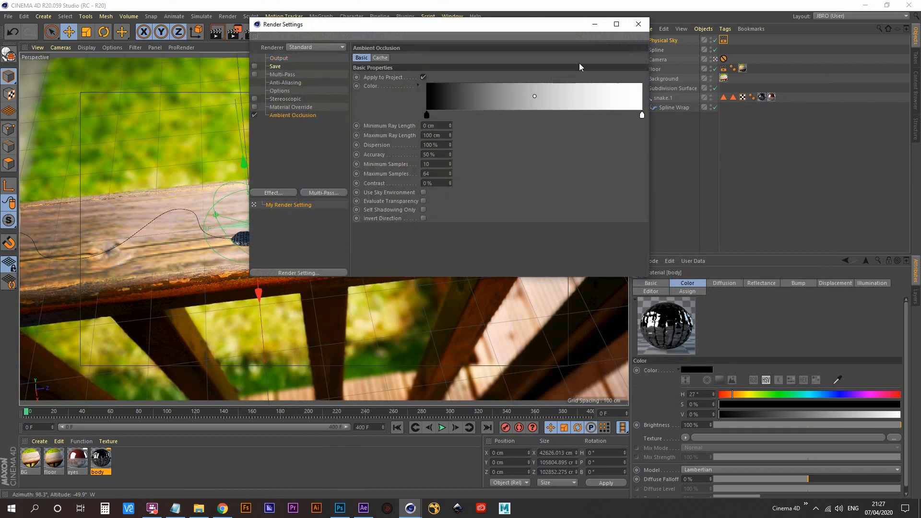
{"action": "left_click", "coordinate": [639, 24]}
{"action": "left_click", "coordinate": [234, 32]}
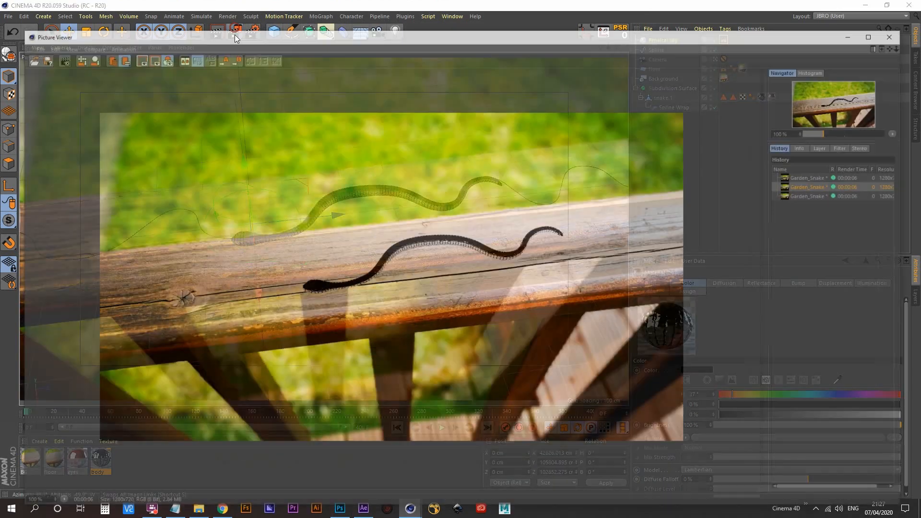
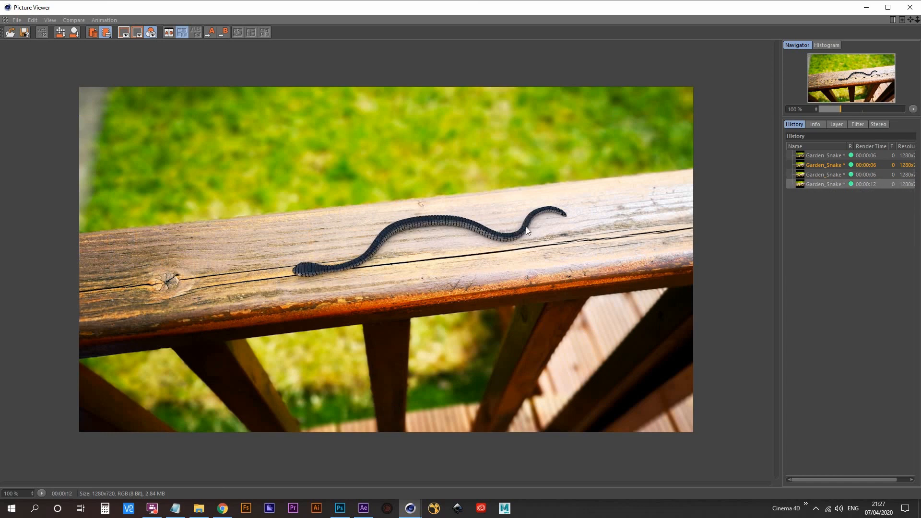
- Set the Ambient Occlusion maximum ray length to 30 cm and render the frame to the Picture Viewer
{"action": "left_click", "coordinate": [910, 7]}
{"action": "left_click", "coordinate": [251, 38]}
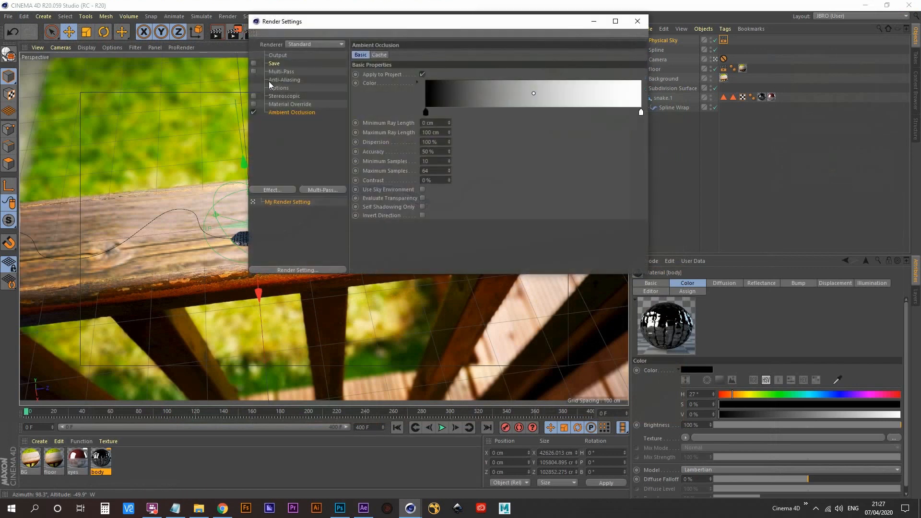
{"action": "left_click", "coordinate": [444, 131]}
{"action": "type", "text": "30"}
{"action": "key", "text": "Return"}
{"action": "left_click", "coordinate": [638, 22]}
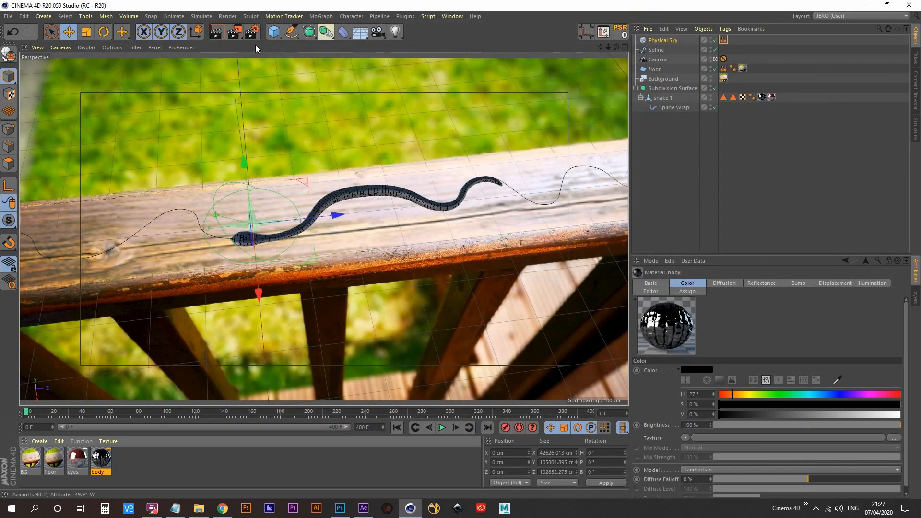
{"action": "left_click", "coordinate": [233, 32]}
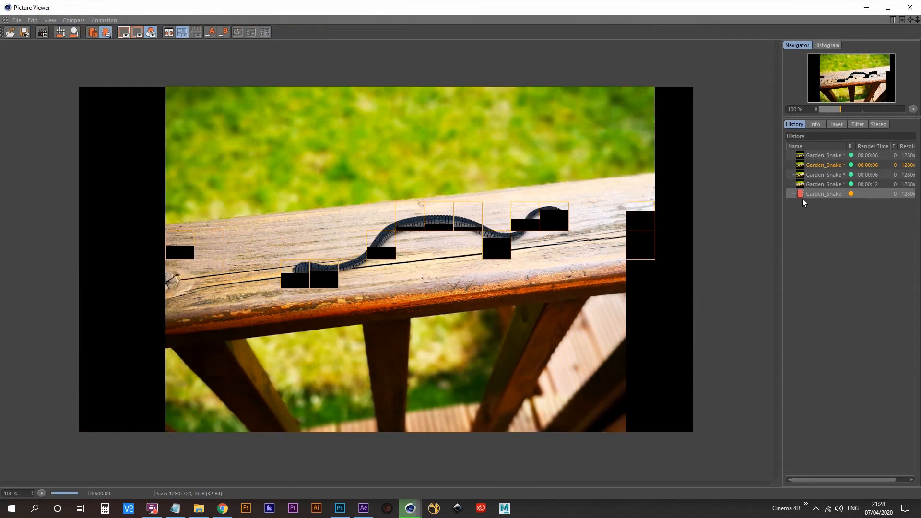
- Compare the two latest renders in the Picture Viewer history, switching between them, and close the viewer
{"action": "left_click", "coordinate": [836, 184]}
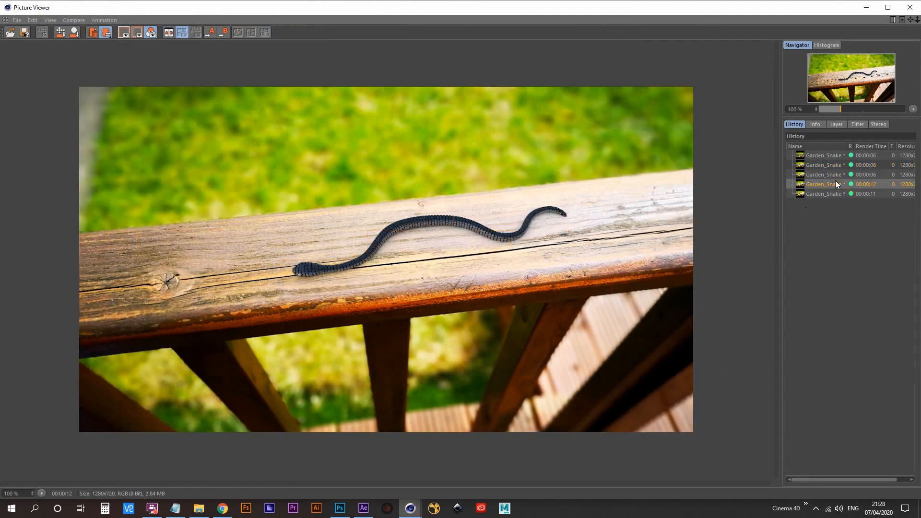
{"action": "key", "text": "Down"}
{"action": "key", "text": "Up"}
{"action": "key", "text": "Down"}
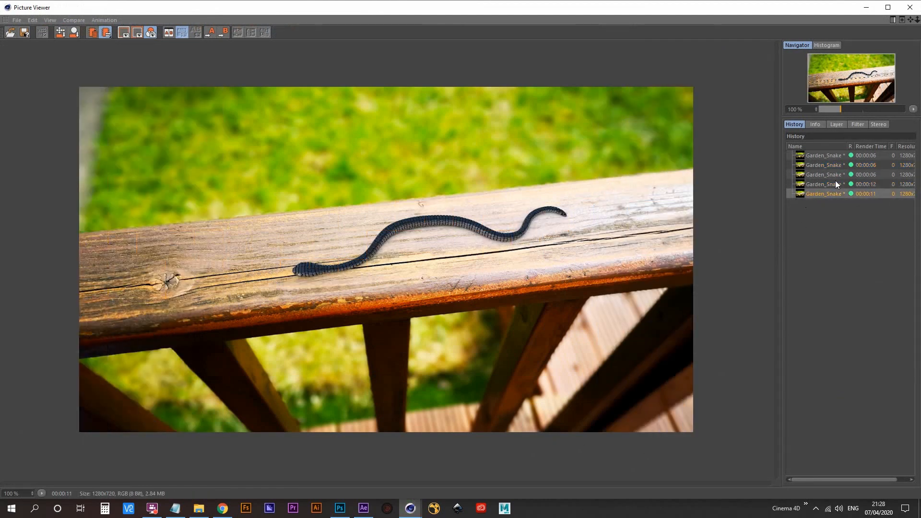
{"action": "key", "text": "Up"}
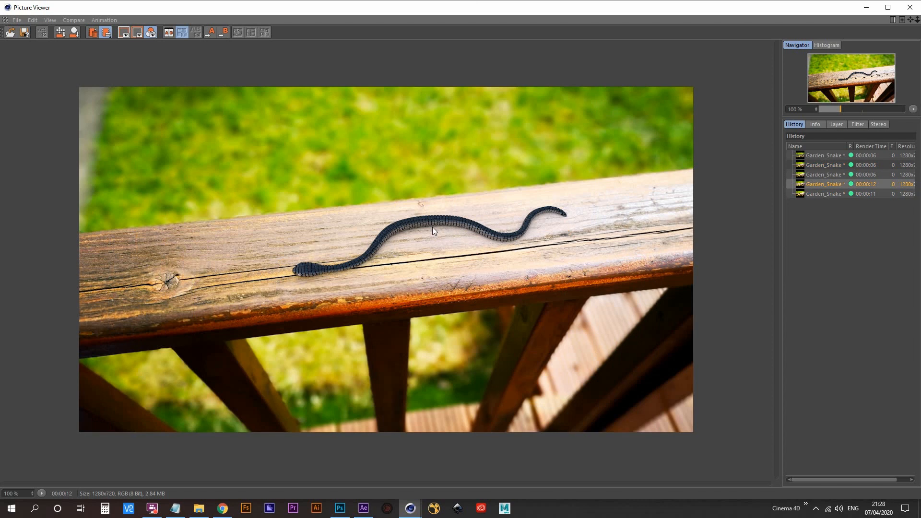
{"action": "left_click", "coordinate": [816, 194]}
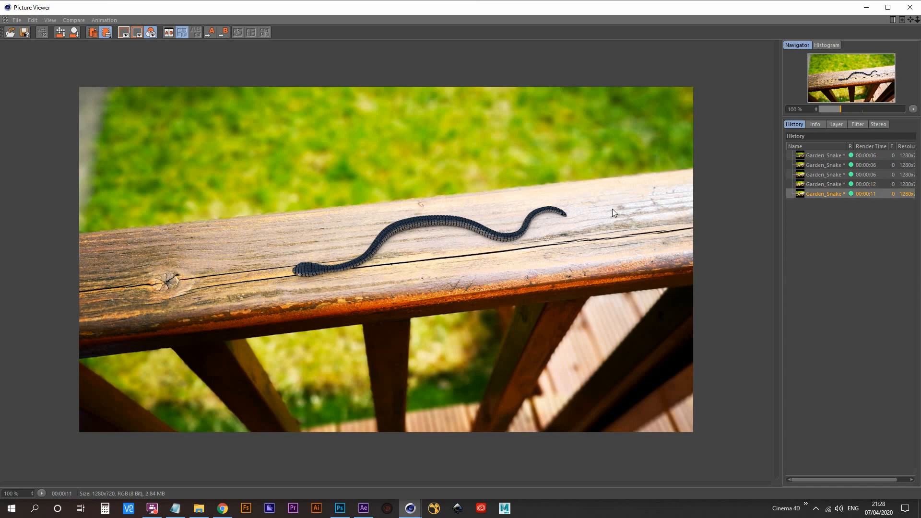
{"action": "left_click", "coordinate": [912, 6]}
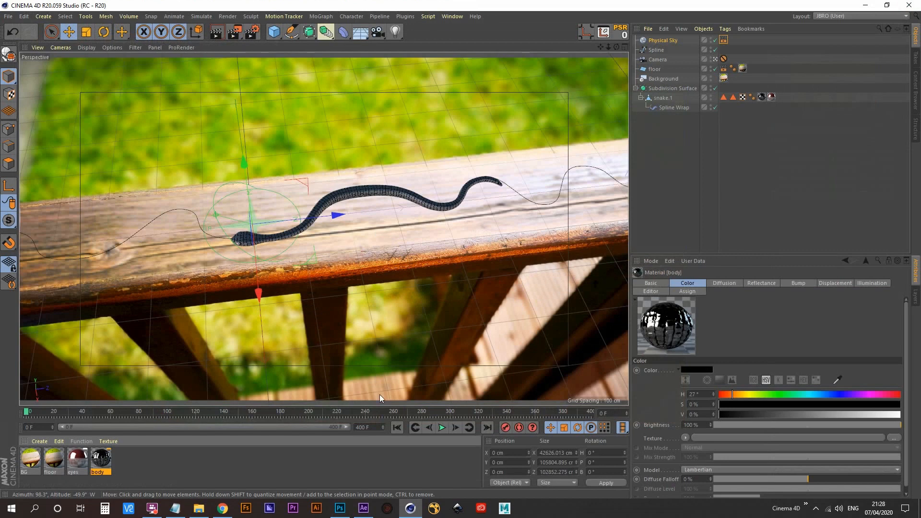
- Try a project length of 90 frames, and restore both the length and the preview range to 400 frames
{"action": "left_click", "coordinate": [442, 427]}
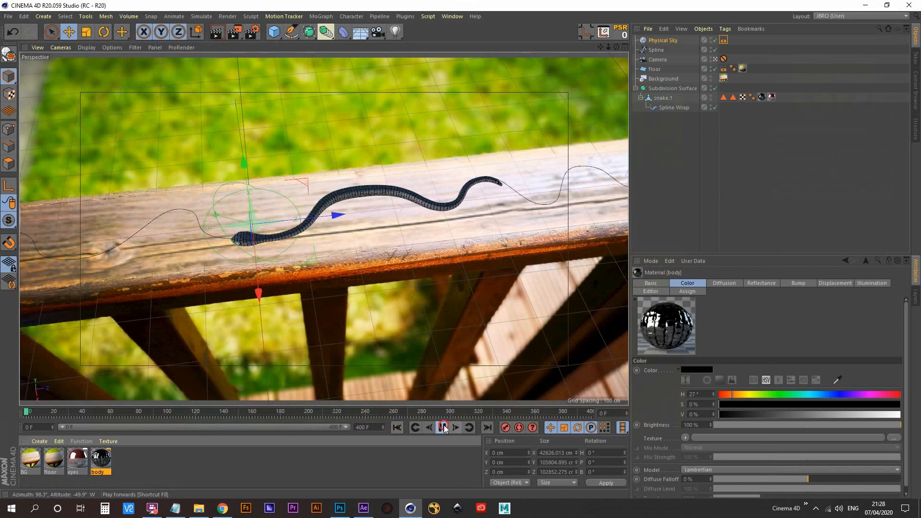
{"action": "left_click", "coordinate": [398, 428]}
{"action": "left_click", "coordinate": [373, 427]}
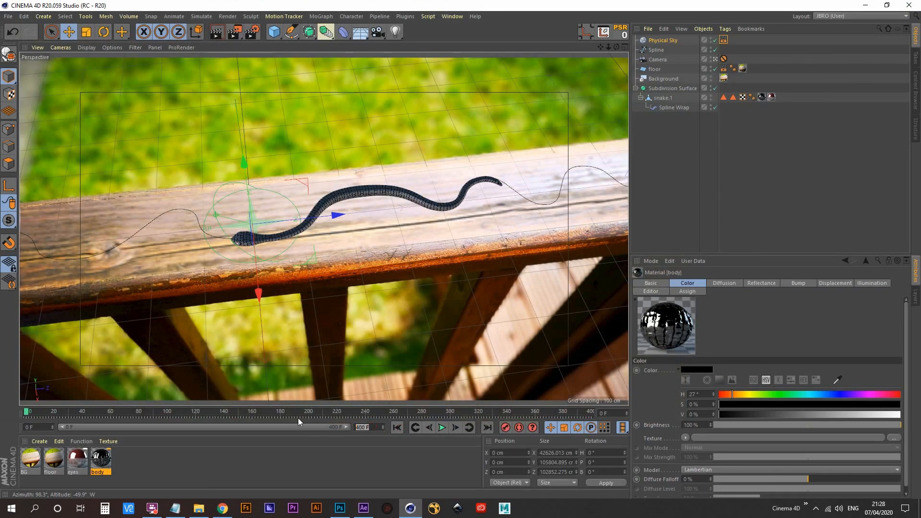
{"action": "type", "text": "90"}
{"action": "key", "text": "Return"}
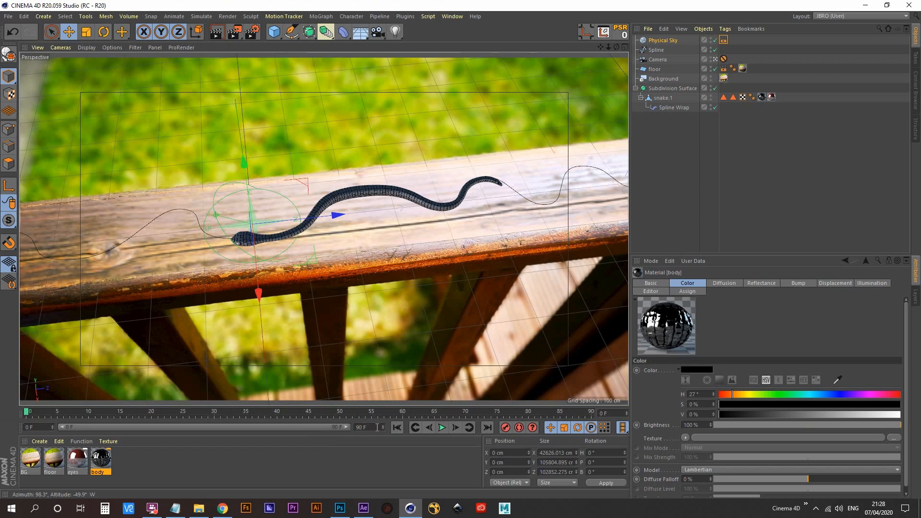
{"action": "type", "text": "400"}
{"action": "key", "text": "Return"}
{"action": "left_click_drag", "start_coordinate": [132, 426], "coordinate": [363, 429]}
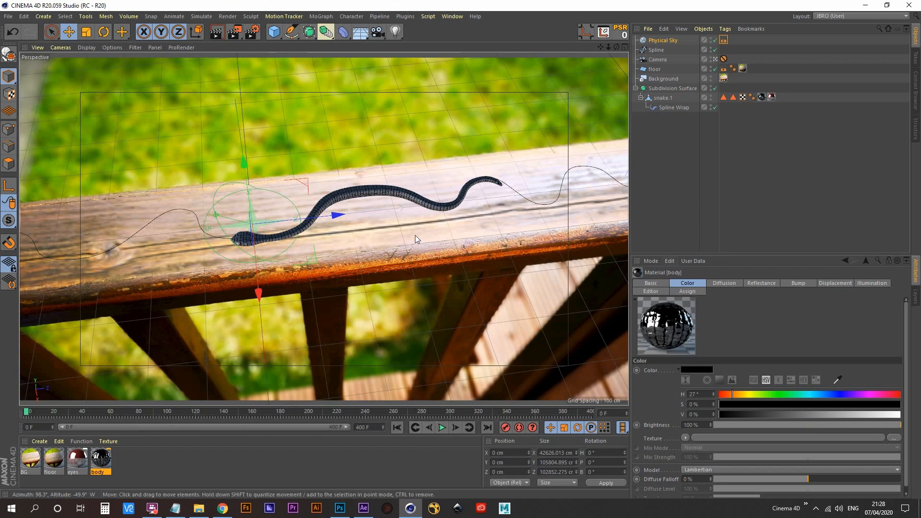
- Set the Spline Wrap's Offset to -23% and keyframe it at frame 0
{"action": "left_click", "coordinate": [673, 108]}
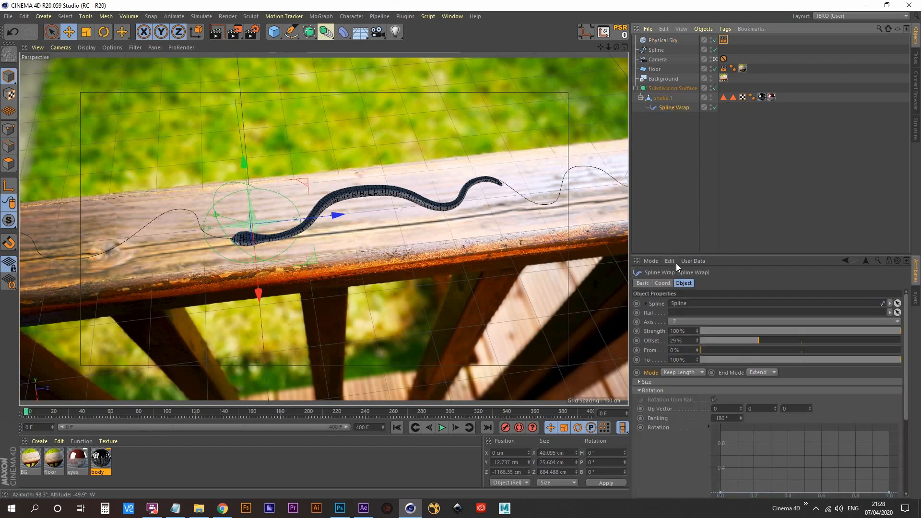
{"action": "left_click_drag", "start_coordinate": [697, 341], "coordinate": [697, 402]}
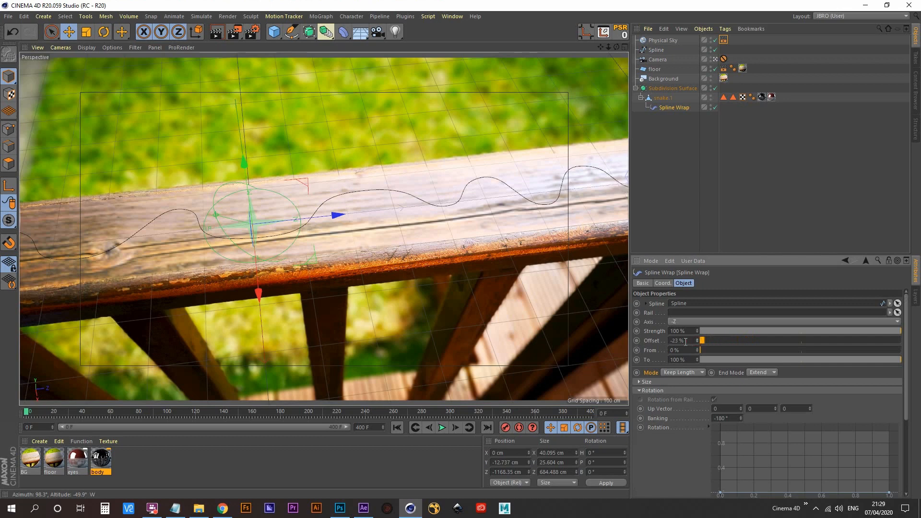
{"action": "left_click", "coordinate": [636, 341]}
- Keyframe the Spline Wrap's Offset at 26% at frame 160 and hold it with another key at about frame 195
{"action": "left_click", "coordinate": [251, 412]}
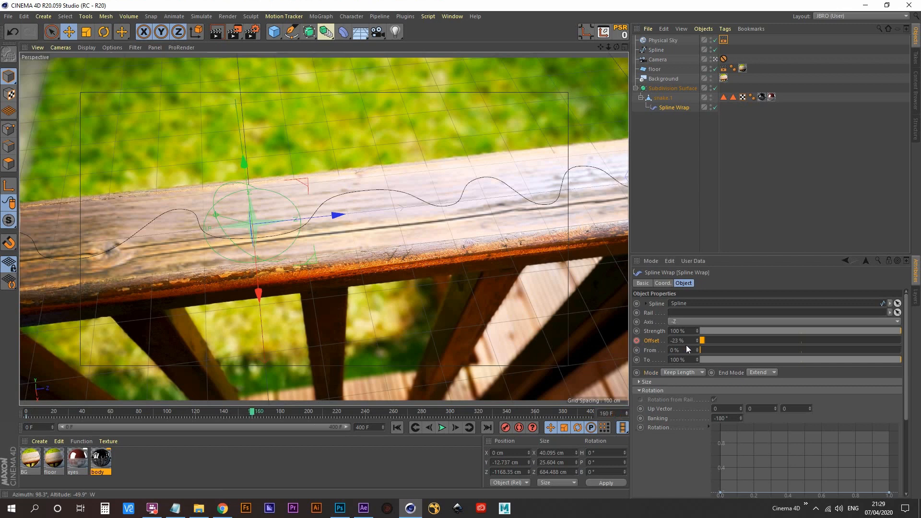
{"action": "left_click_drag", "start_coordinate": [697, 341], "coordinate": [697, 318]}
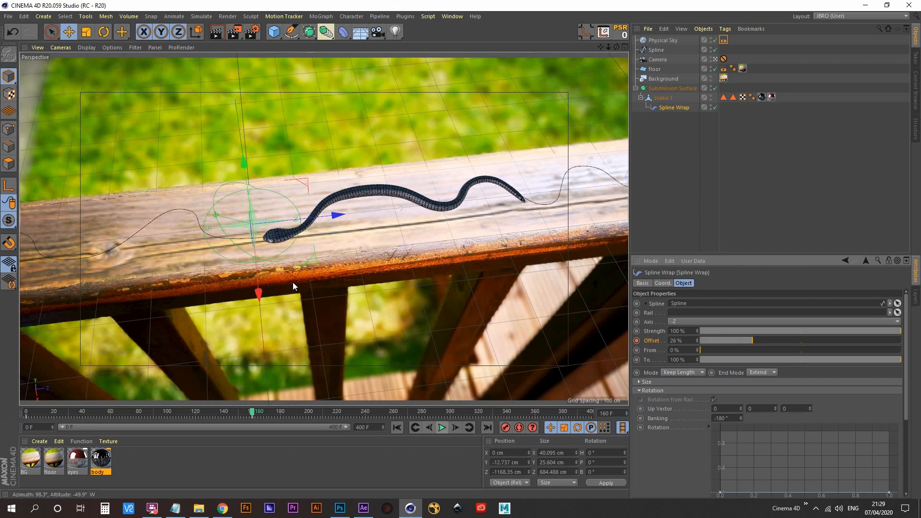
{"action": "left_click", "coordinate": [443, 428]}
{"action": "left_click", "coordinate": [443, 429]}
- Set the Spline Wrap's Offset to 91% at frame 400 and keyframe it
{"action": "left_click_drag", "start_coordinate": [301, 415], "coordinate": [603, 424]}
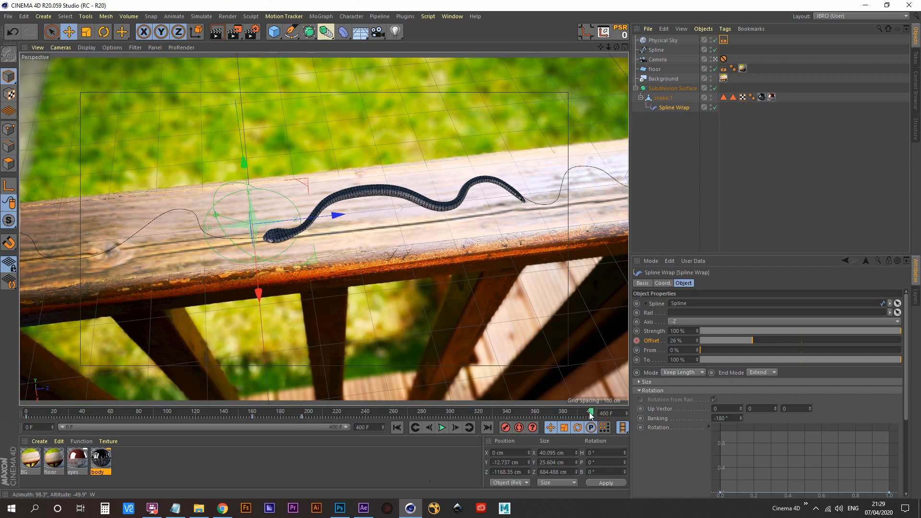
{"action": "left_click_drag", "start_coordinate": [697, 341], "coordinate": [761, 314]}
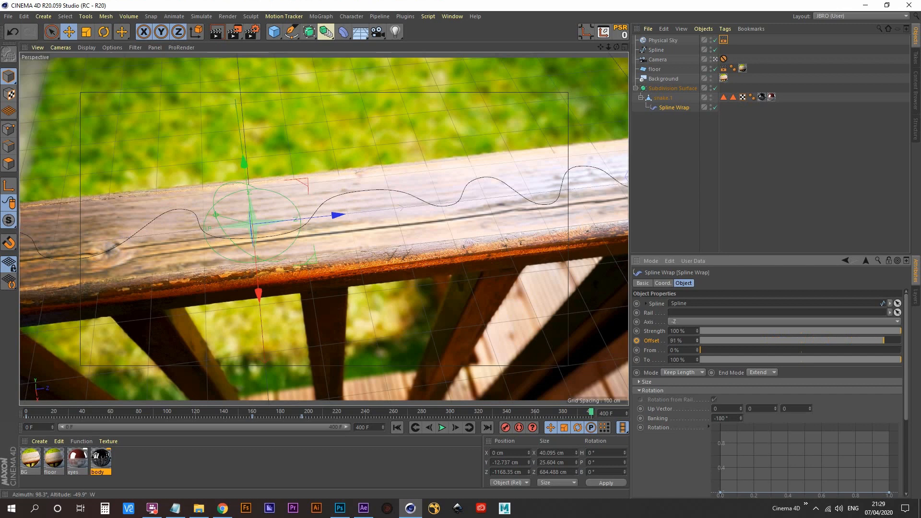
{"action": "left_click", "coordinate": [637, 341]}
- Play back the snake's animation along the spline and review the movement around its pause
{"action": "left_click", "coordinate": [442, 428]}
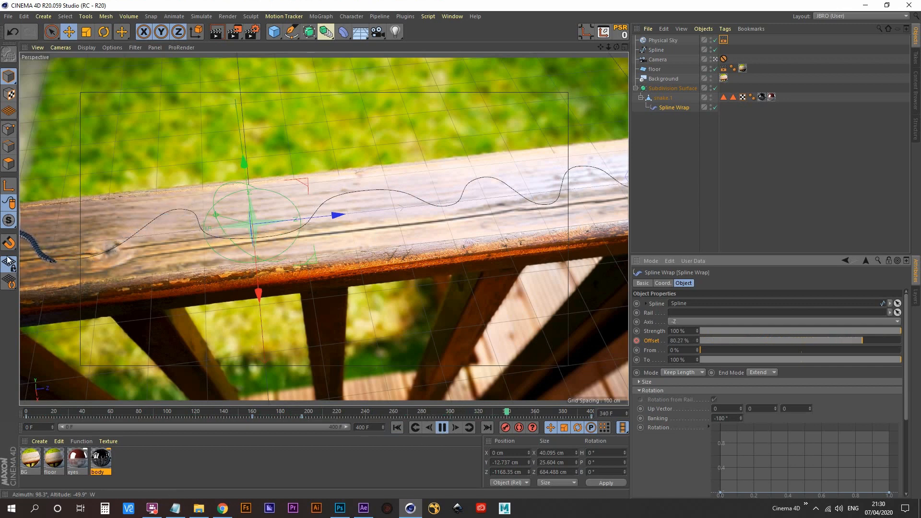
{"action": "left_click", "coordinate": [439, 430]}
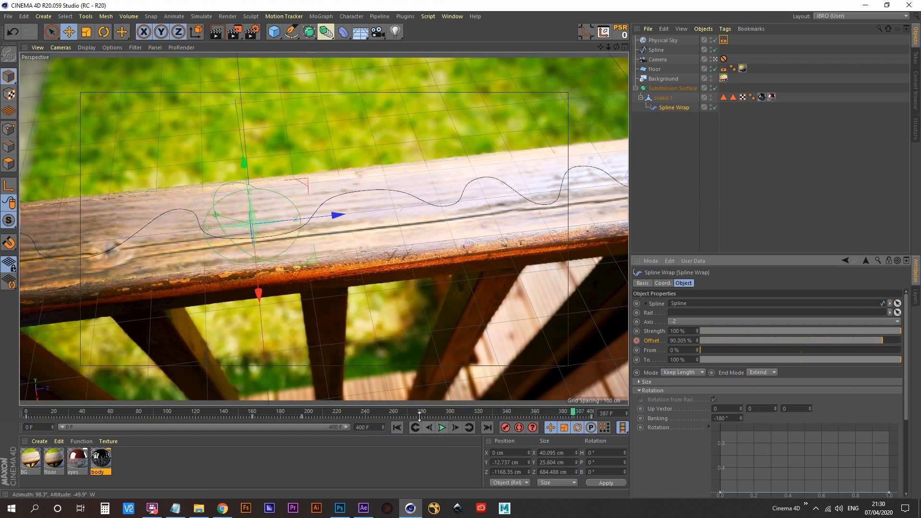
{"action": "left_click_drag", "start_coordinate": [393, 415], "coordinate": [207, 427]}
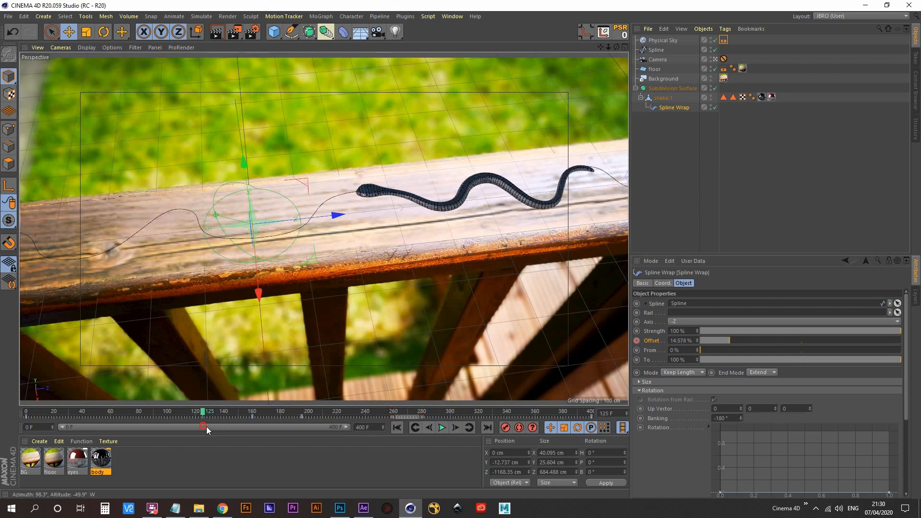
{"action": "left_click", "coordinate": [442, 428]}
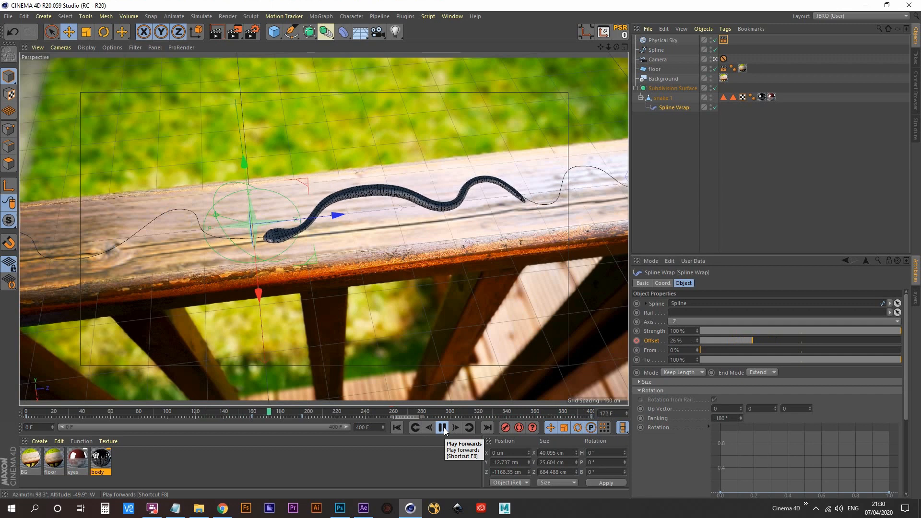
{"action": "left_click", "coordinate": [442, 427]}
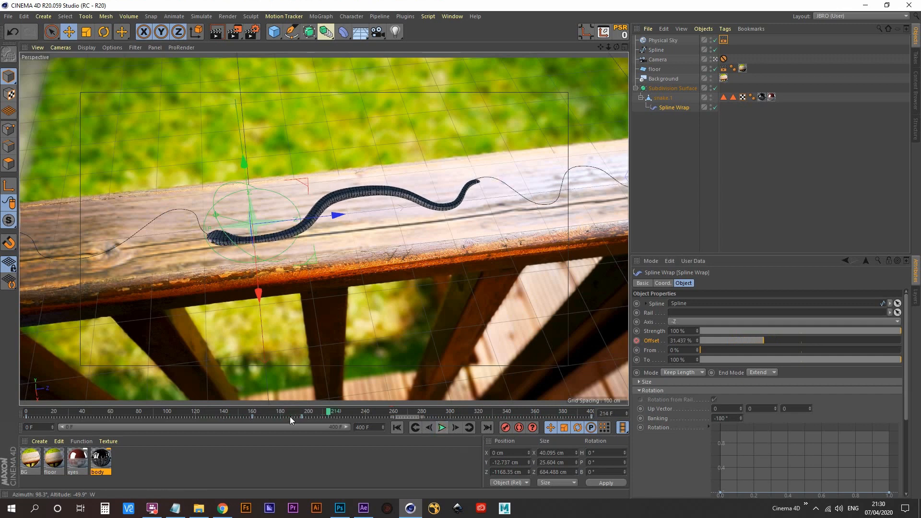
{"action": "left_click_drag", "start_coordinate": [329, 415], "coordinate": [240, 425]}
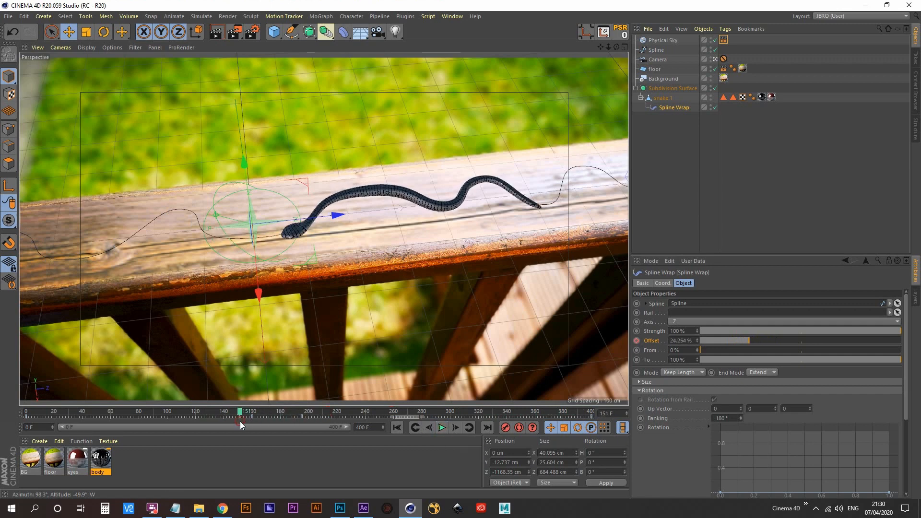
- Open the Dope Sheet for the Spline Wrap and select its keys at frames 0 and 160
{"action": "key", "text": "shift+F3"}
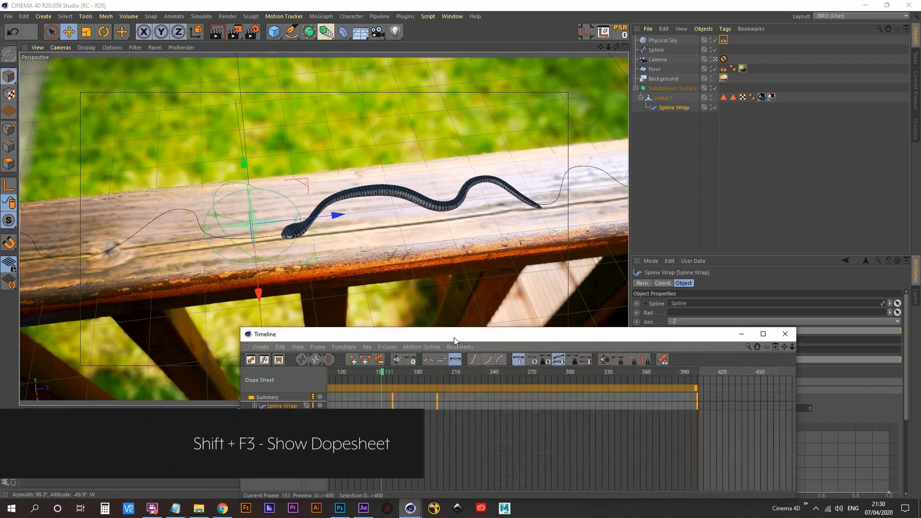
{"action": "left_click_drag", "start_coordinate": [476, 335], "coordinate": [359, 111]}
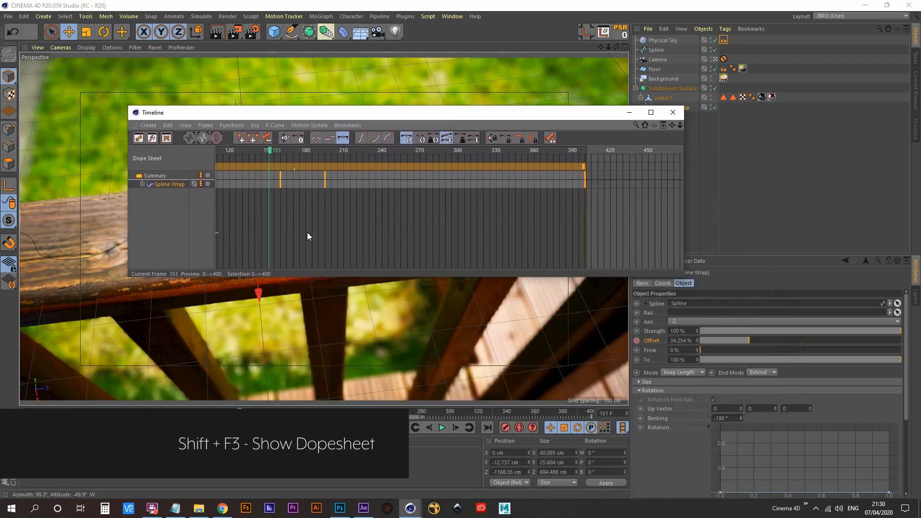
{"action": "scroll", "coordinate": [308, 232], "scroll_direction": "down", "scroll_amount": 3}
{"action": "middle_click_drag", "start_coordinate": [327, 229], "coordinate": [443, 229], "text": "alt"}
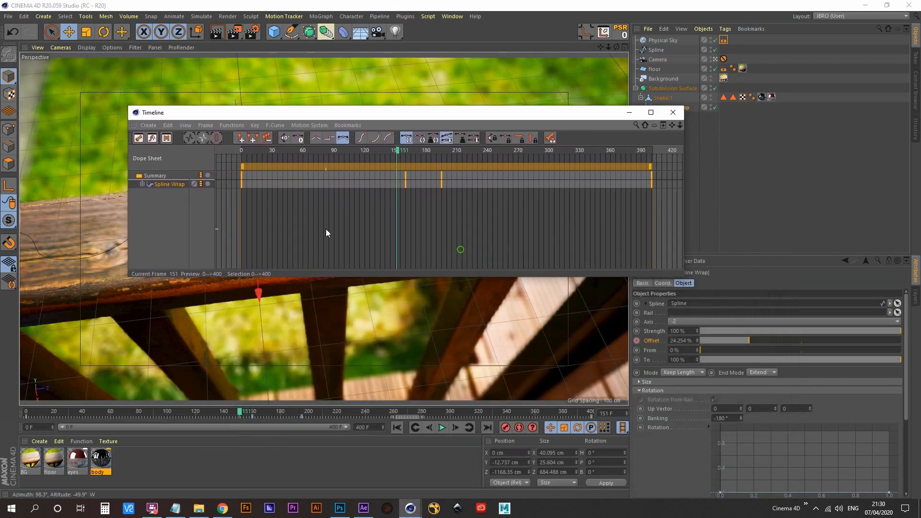
{"action": "left_click_drag", "start_coordinate": [221, 226], "coordinate": [421, 155]}
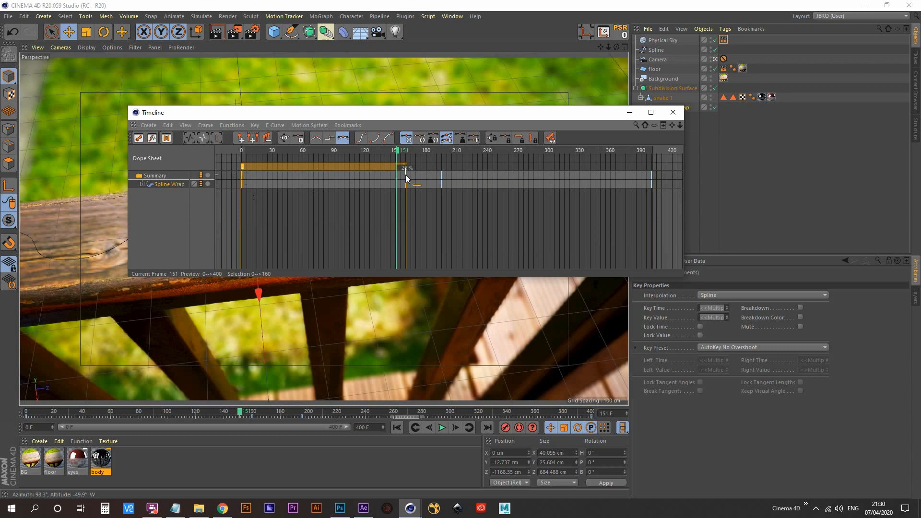
{"action": "left_click_drag", "start_coordinate": [427, 217], "coordinate": [208, 156]}
- Show the F-curves, break the frame 160 key's tangents, stretch its left tangent to -100.77 F with value 0%, and close the Timeline
{"action": "key", "text": "Tab"}
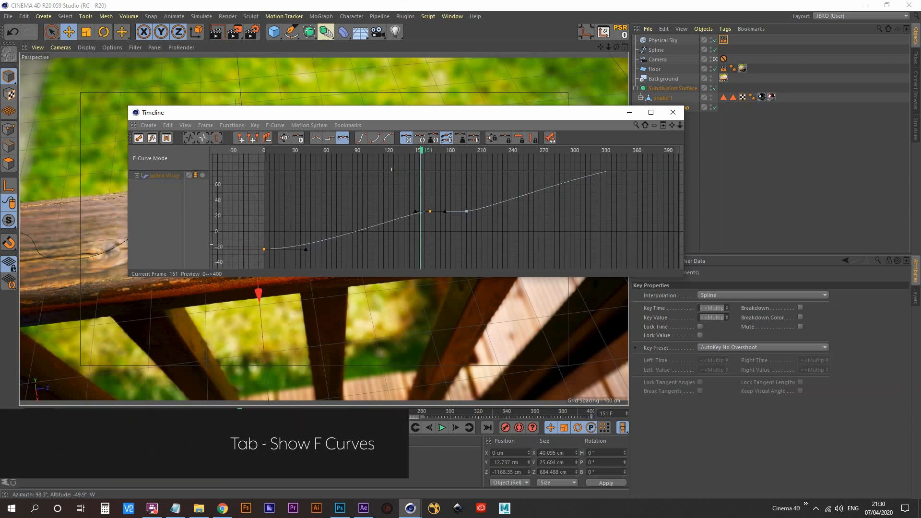
{"action": "middle_click_drag", "start_coordinate": [391, 245], "coordinate": [395, 246], "text": "alt"}
{"action": "right_click_drag", "start_coordinate": [394, 246], "coordinate": [405, 232], "text": "alt"}
{"action": "mouse_move", "coordinate": [425, 107]}
{"action": "left_mouse_down"}
{"action": "mouse_move", "coordinate": [427, 79]}
{"action": "mouse_move", "coordinate": [440, 114]}
{"action": "left_mouse_up"}
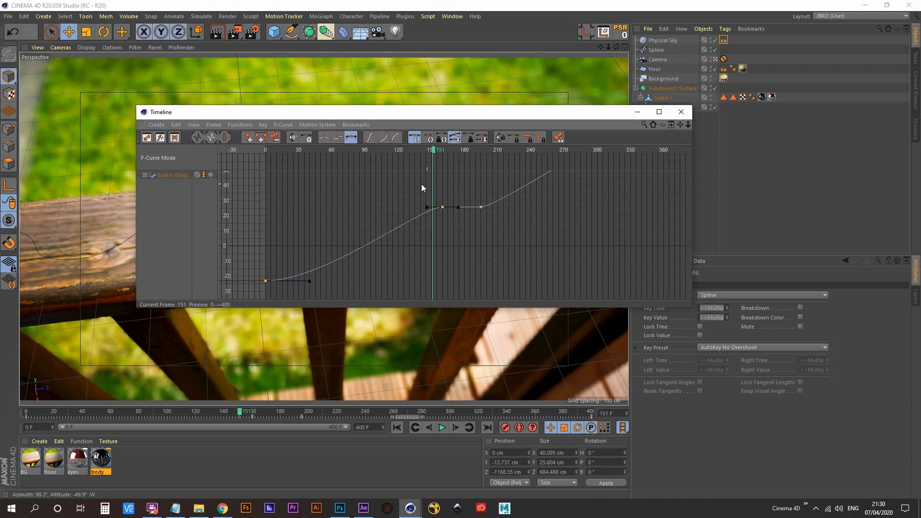
{"action": "left_click_drag", "start_coordinate": [421, 183], "coordinate": [457, 252]}
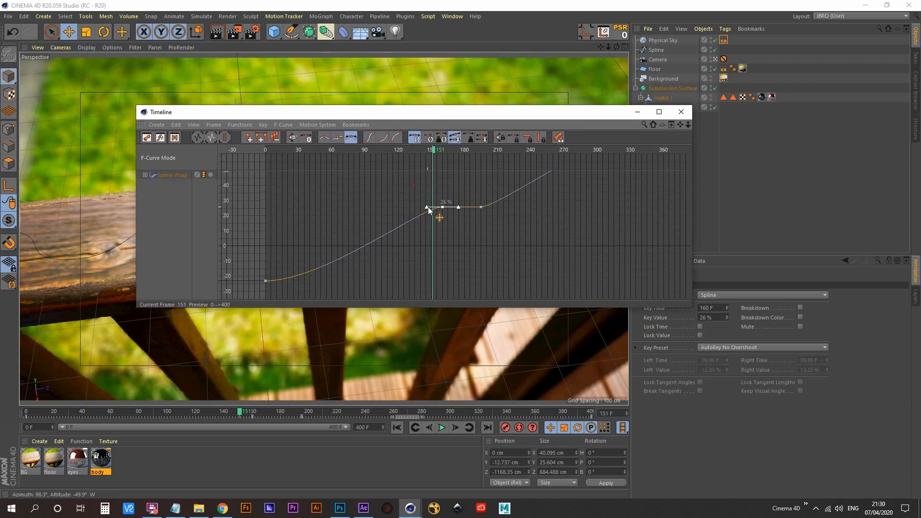
{"action": "mouse_move", "coordinate": [425, 207]}
{"action": "left_mouse_down"}
{"action": "mouse_move", "coordinate": [391, 222]}
{"action": "mouse_move", "coordinate": [376, 223]}
{"action": "mouse_move", "coordinate": [384, 214]}
{"action": "mouse_move", "coordinate": [429, 212]}
{"action": "mouse_move", "coordinate": [352, 207]}
{"action": "mouse_move", "coordinate": [330, 216]}
{"action": "left_mouse_up"}
{"action": "left_click", "coordinate": [681, 112]}
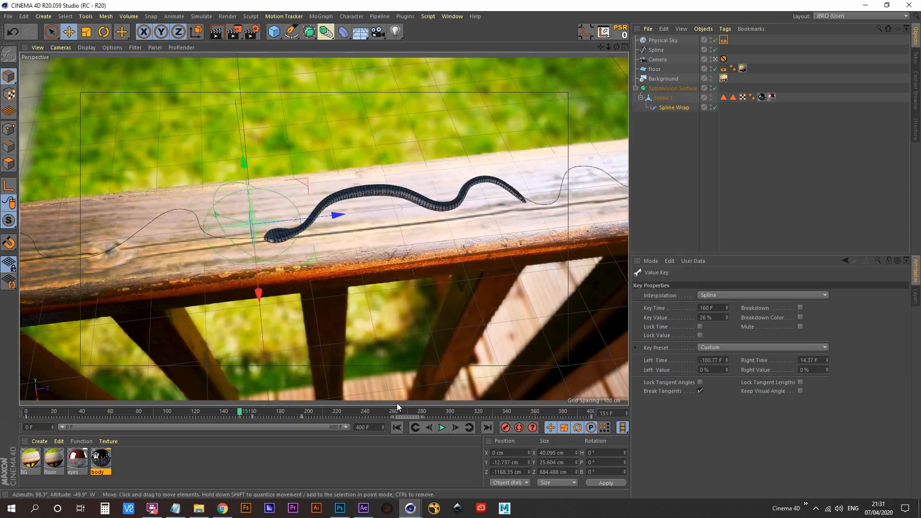
- Play the animation from the start and again from shortly before frame 160 to check the snake's slowdown
{"action": "left_click", "coordinate": [396, 426]}
{"action": "left_click", "coordinate": [442, 428]}
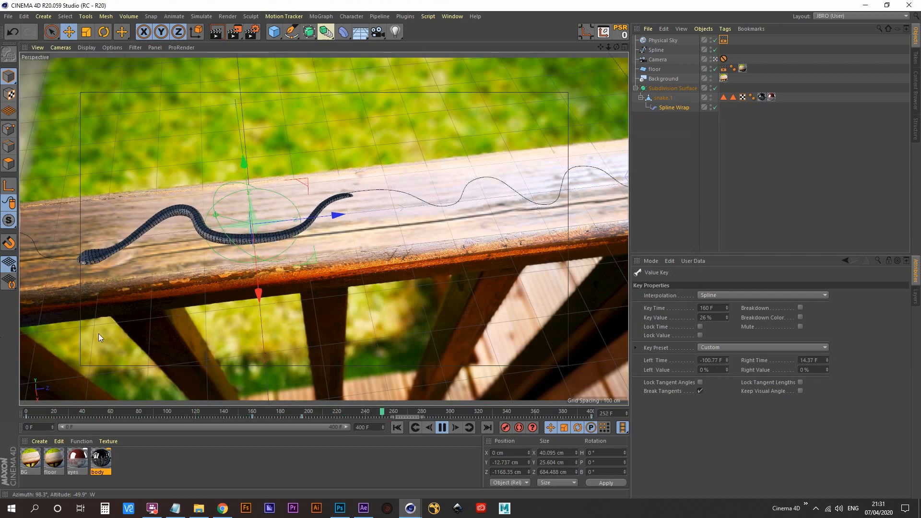
{"action": "left_click", "coordinate": [440, 428]}
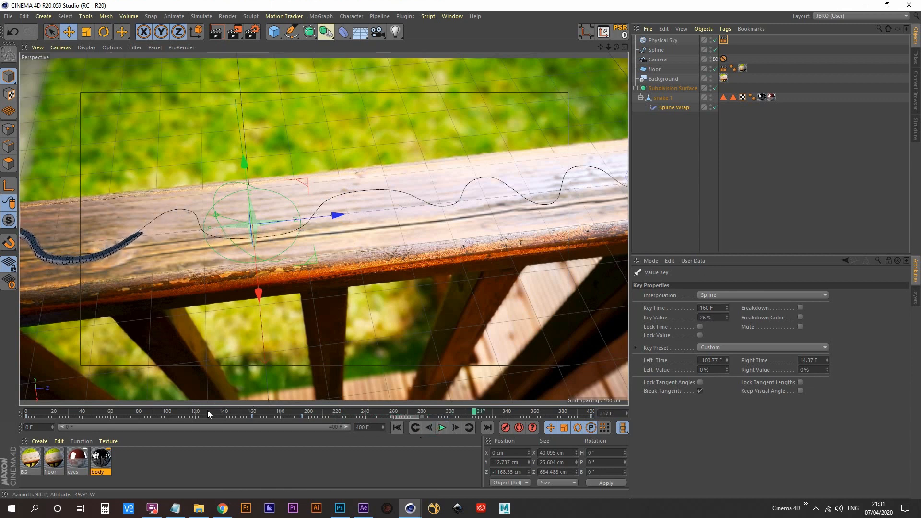
{"action": "left_click", "coordinate": [241, 413]}
{"action": "left_click", "coordinate": [442, 428]}
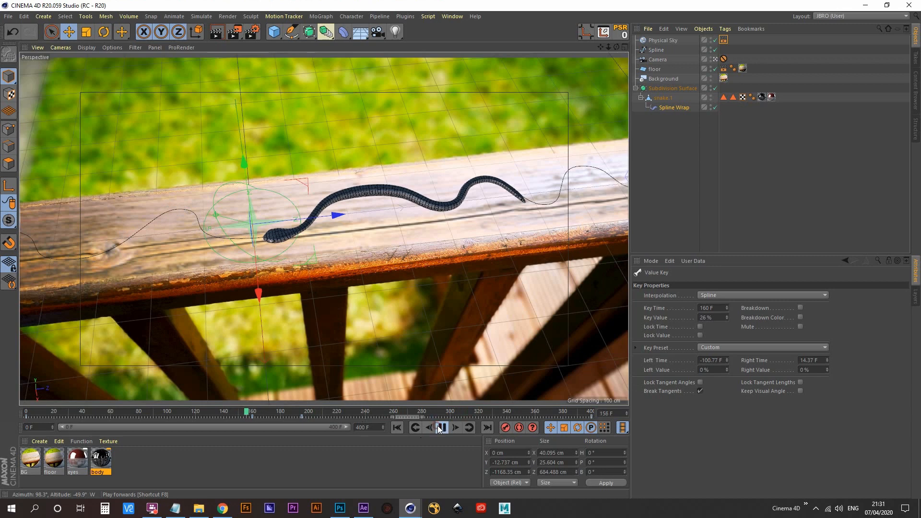
- Stop playback, select the Spline Wrap keys at frames 195 and 400 in the Dope Sheet, and show their F-curves
{"action": "left_click", "coordinate": [442, 428]}
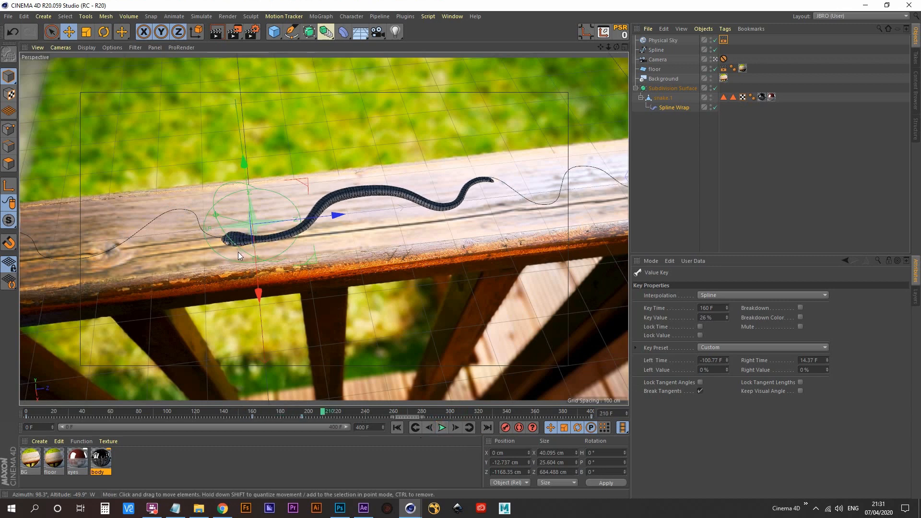
{"action": "key", "text": "shift+F3"}
{"action": "middle_click_drag", "start_coordinate": [480, 213], "coordinate": [494, 212], "text": "alt"}
{"action": "right_click_drag", "start_coordinate": [494, 212], "coordinate": [458, 206], "text": "alt"}
{"action": "middle_click_drag", "start_coordinate": [458, 207], "coordinate": [277, 196], "text": "alt"}
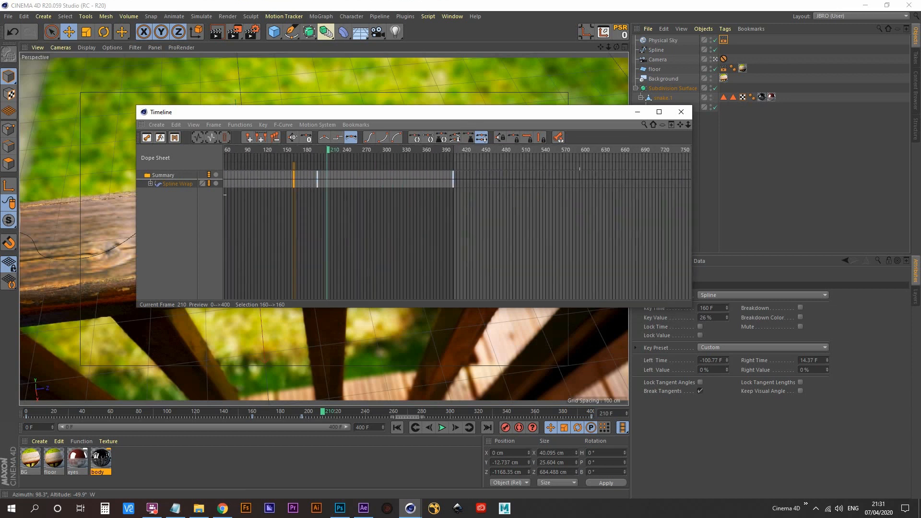
{"action": "left_click_drag", "start_coordinate": [308, 202], "coordinate": [471, 170]}
{"action": "key", "text": "Tab"}
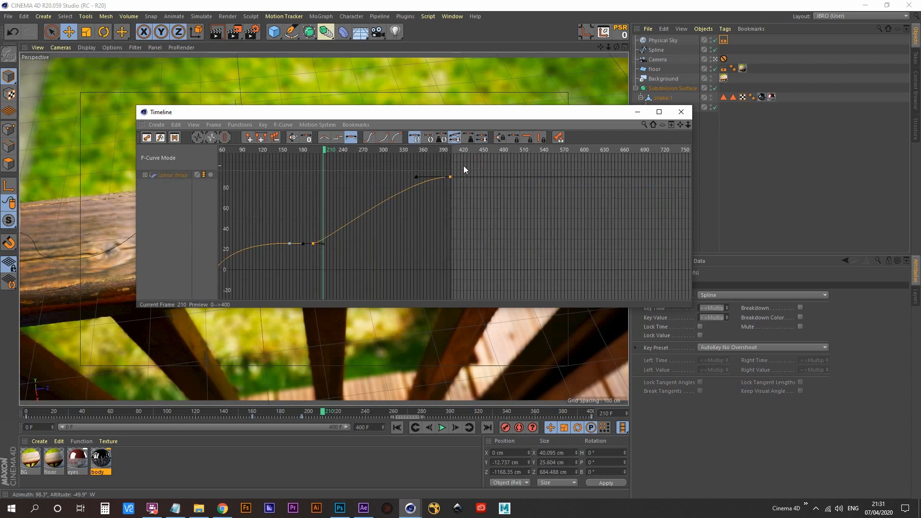
- Break the frame 195 key's tangents, stretch its right tangent to 147.66 F with value 0%, and close the Timeline
{"action": "right_click_drag", "start_coordinate": [299, 240], "coordinate": [298, 252], "text": "alt"}
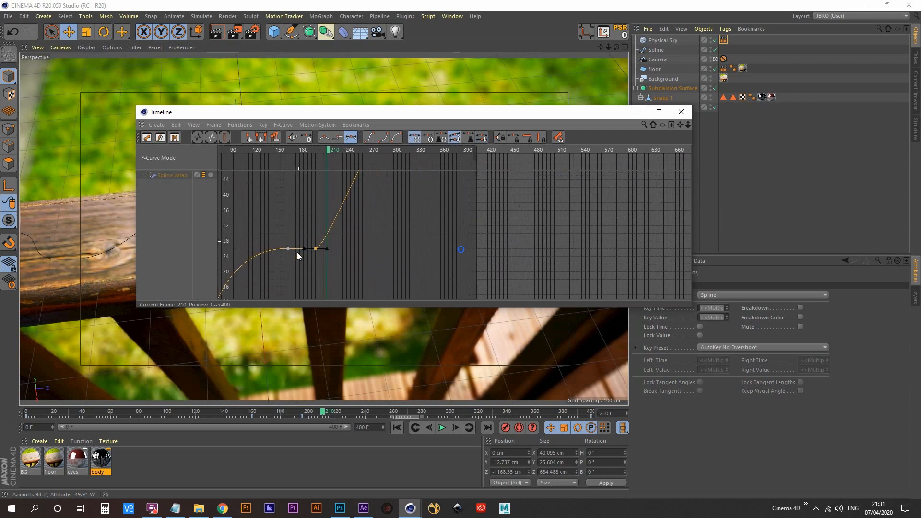
{"action": "left_click_drag", "start_coordinate": [310, 228], "coordinate": [324, 272]}
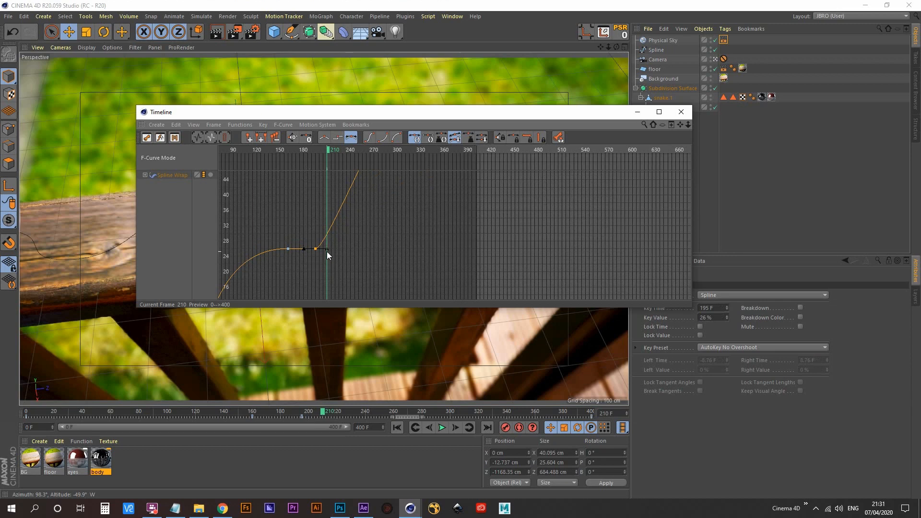
{"action": "right_click_drag", "start_coordinate": [386, 218], "coordinate": [380, 254], "text": "alt"}
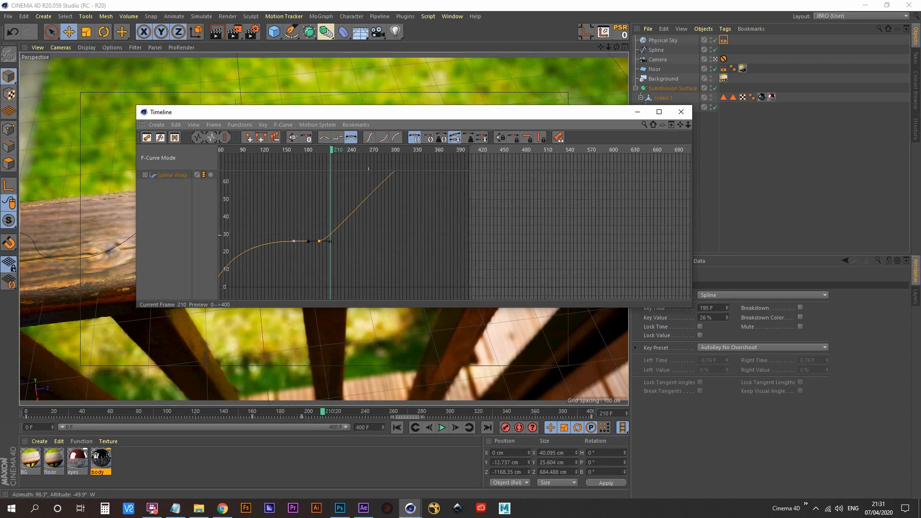
{"action": "middle_click_drag", "start_coordinate": [385, 218], "coordinate": [355, 229], "text": "alt"}
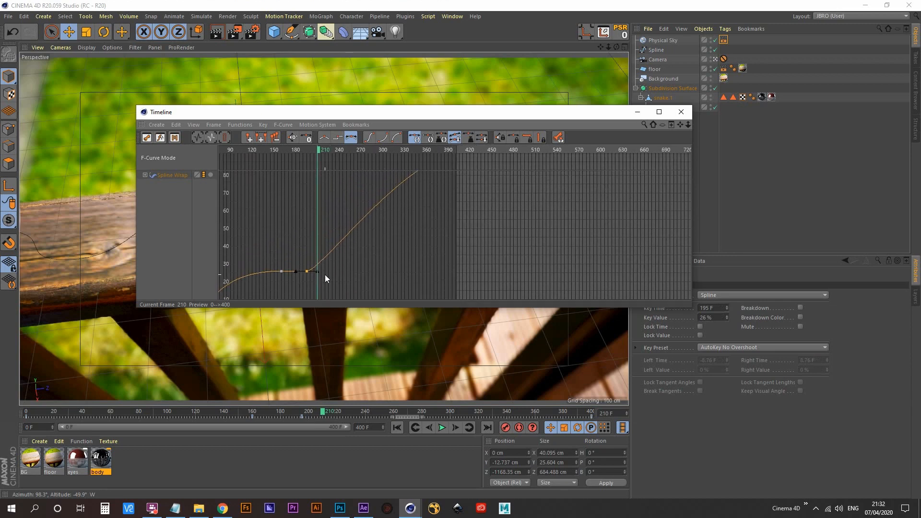
{"action": "middle_click_drag", "start_coordinate": [324, 274], "coordinate": [309, 292], "text": "alt"}
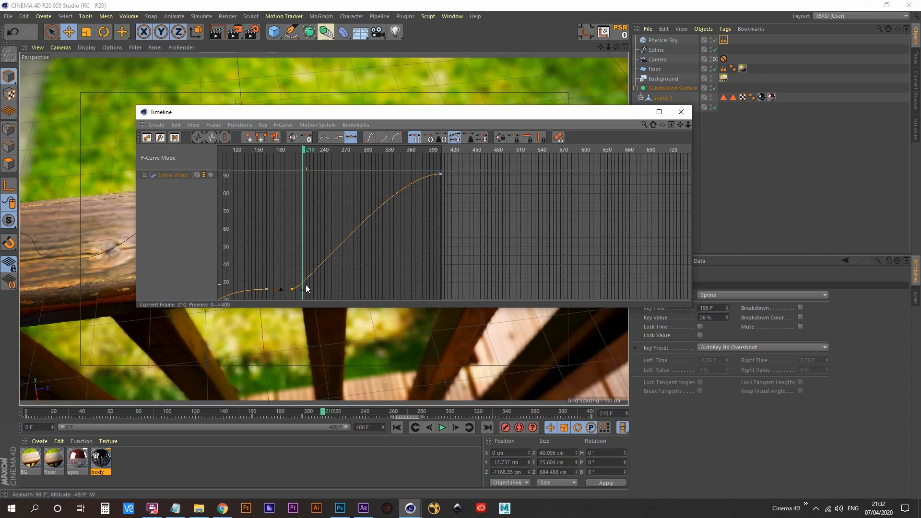
{"action": "right_click_drag", "start_coordinate": [295, 290], "coordinate": [305, 209], "text": "alt"}
{"action": "middle_click_drag", "start_coordinate": [304, 295], "coordinate": [334, 240], "text": "alt"}
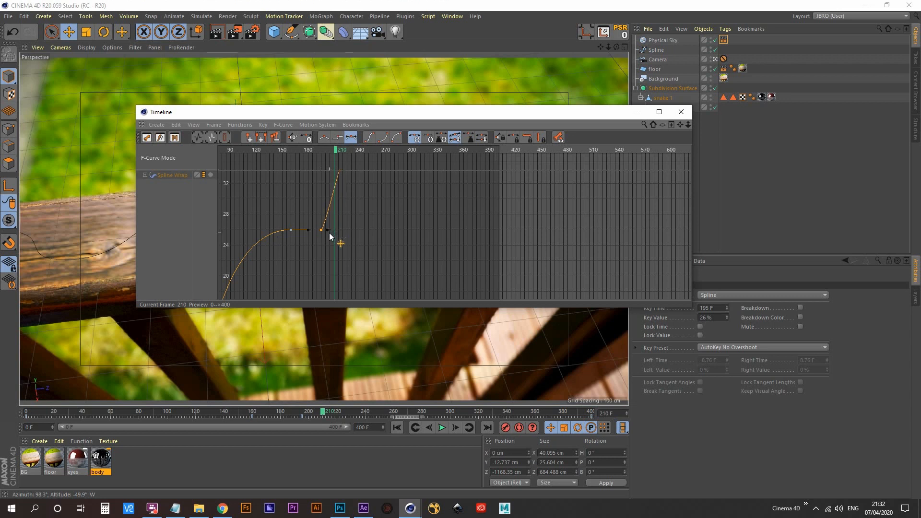
{"action": "left_click_drag", "start_coordinate": [334, 230], "coordinate": [451, 232]}
{"action": "left_click", "coordinate": [682, 112]}
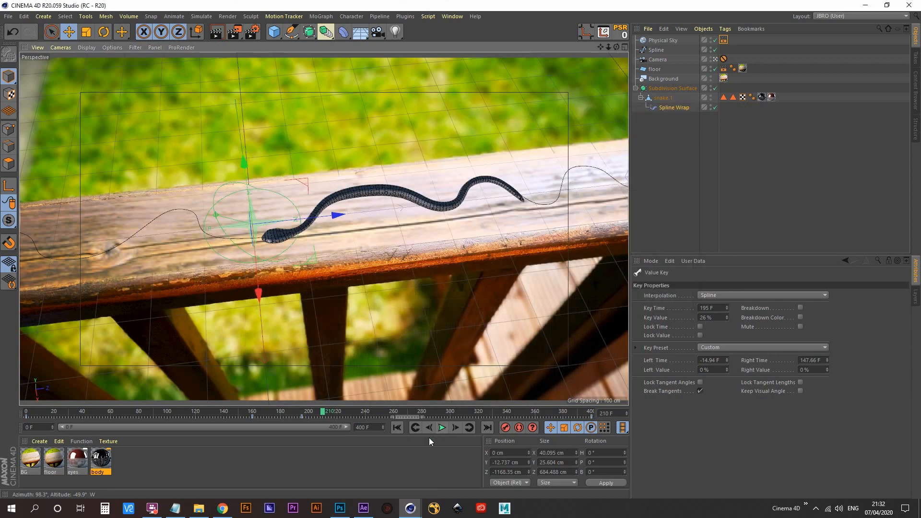
- Play the animation from around frame 136 to review how the snake accelerates out of its pause
{"action": "left_click", "coordinate": [398, 428]}
{"action": "left_click", "coordinate": [219, 411]}
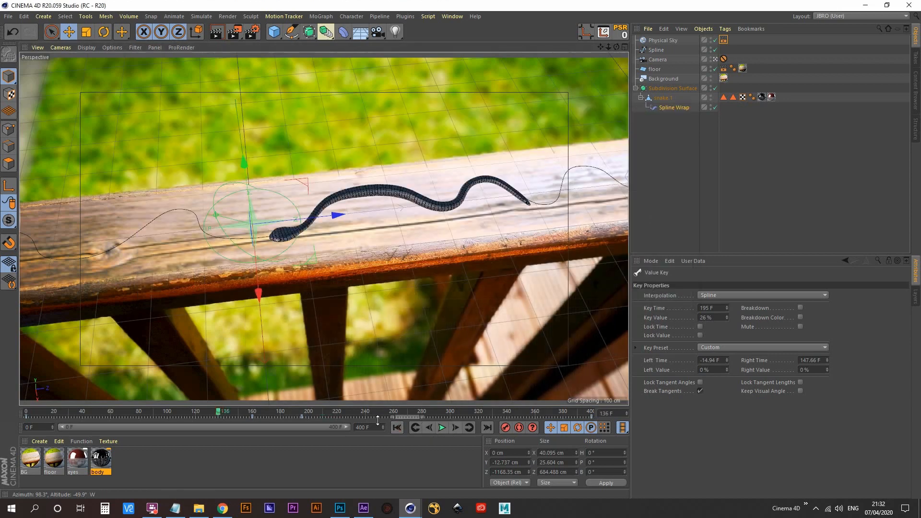
{"action": "left_click", "coordinate": [442, 427]}
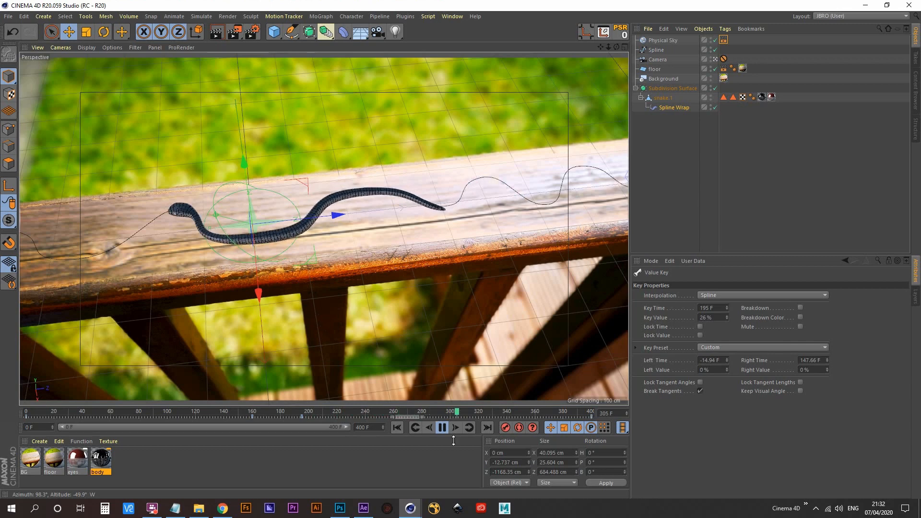
{"action": "left_click", "coordinate": [442, 427]}
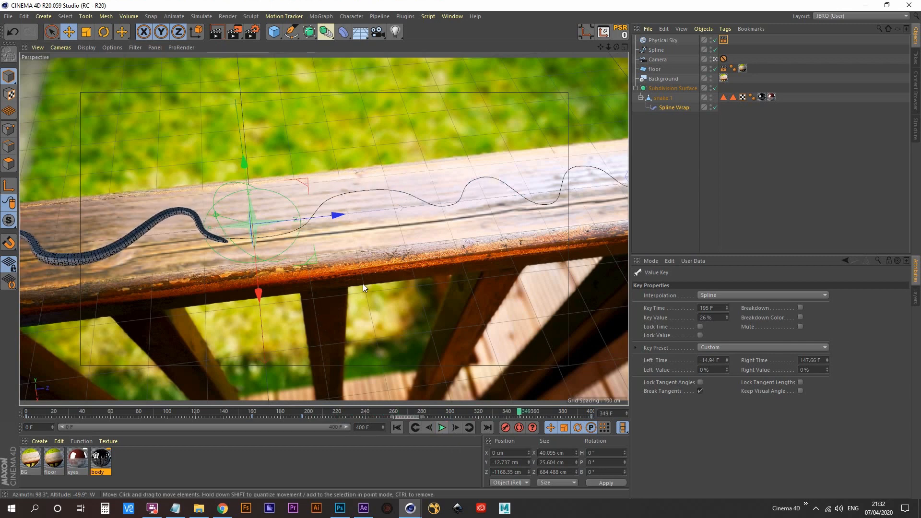
- Select the Spline Wrap keys at frames 0 and 160 in the Dope Sheet and show their F-curves
{"action": "key", "text": "shift+F3"}
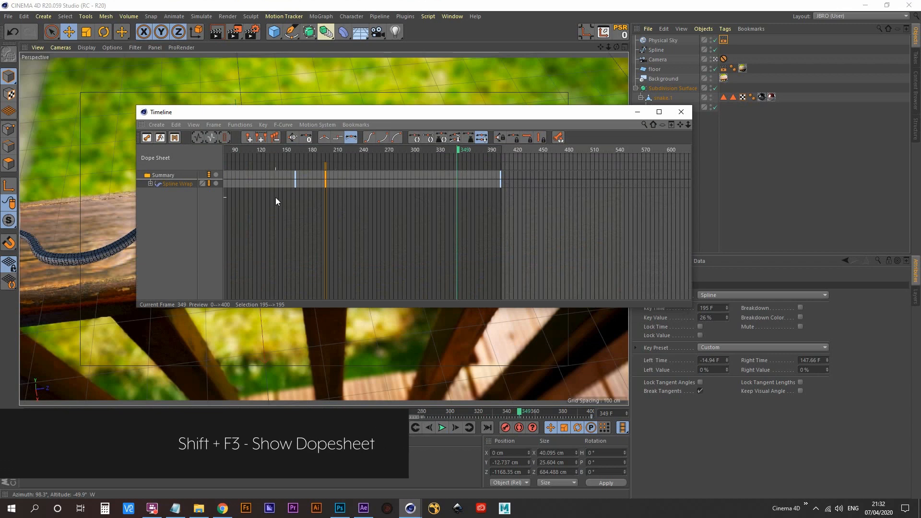
{"action": "middle_click_drag", "start_coordinate": [300, 240], "coordinate": [498, 222]}
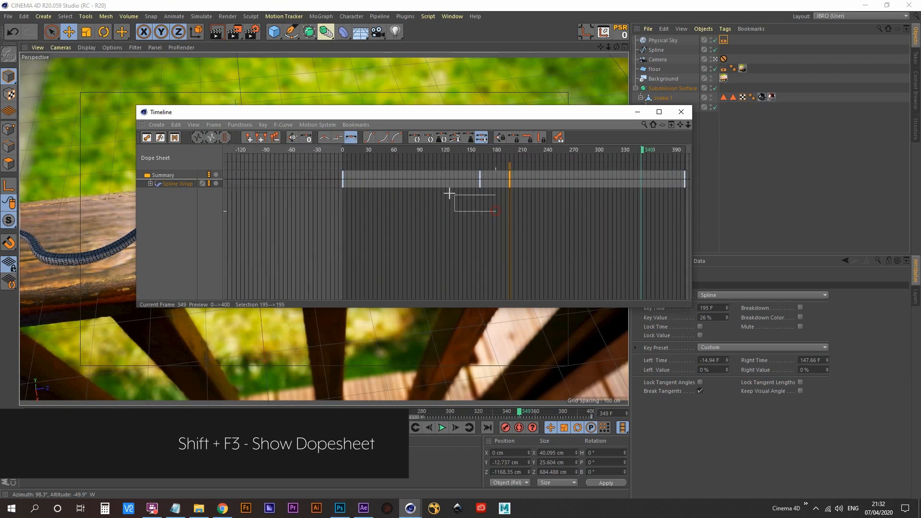
{"action": "left_click_drag", "start_coordinate": [450, 194], "coordinate": [313, 165]}
{"action": "key", "text": "Tab"}
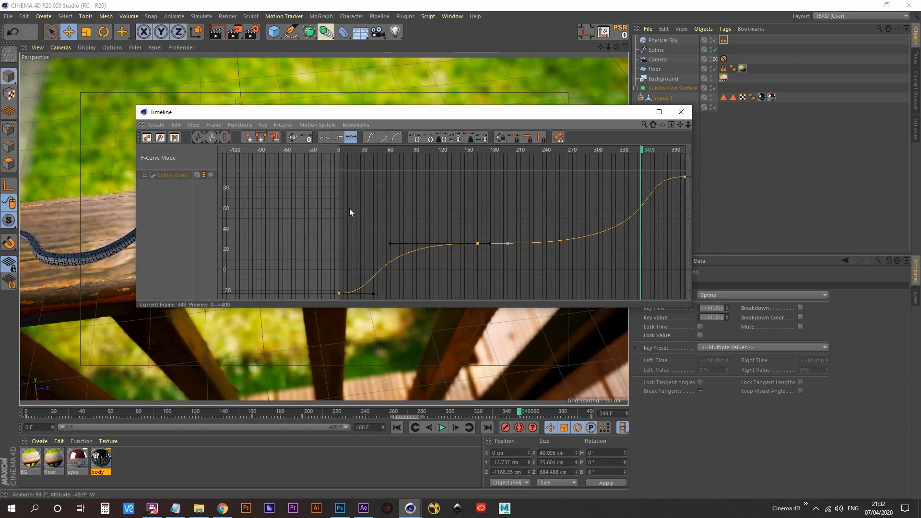
- Break the frame 0 key's tangents, stretch its right tangent to 69 F with value 0%, and close the Timeline
{"action": "middle_click_drag", "start_coordinate": [367, 263], "coordinate": [377, 213], "text": "alt"}
{"action": "left_click_drag", "start_coordinate": [338, 211], "coordinate": [375, 272]}
{"action": "scroll", "coordinate": [384, 245], "scroll_direction": "up", "scroll_amount": 3}
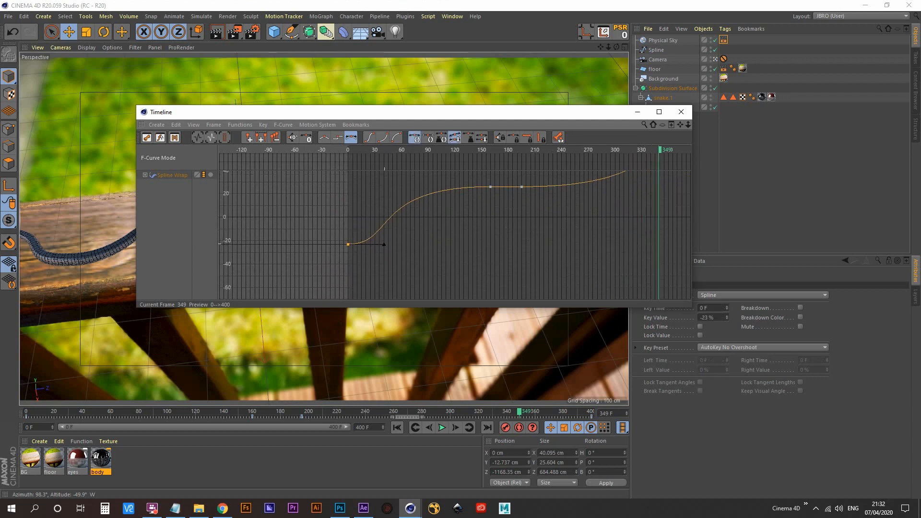
{"action": "left_click", "coordinate": [384, 245]}
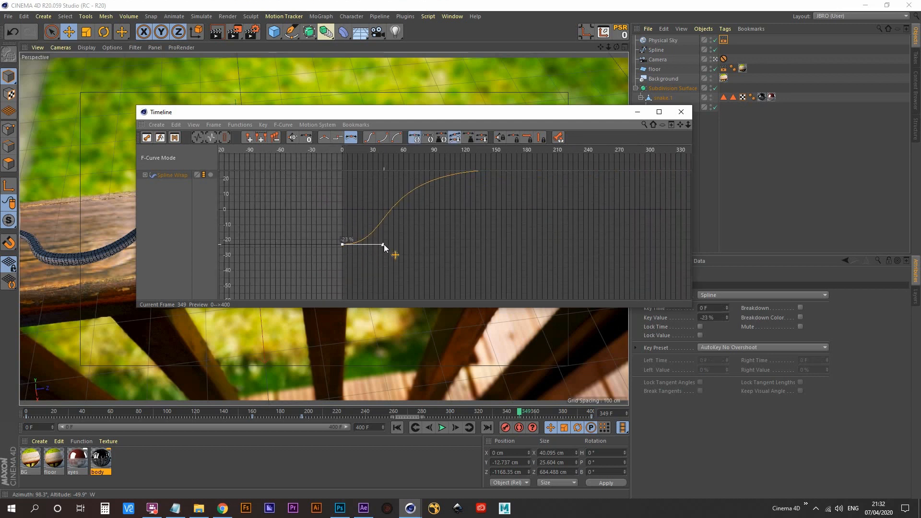
{"action": "left_click_drag", "start_coordinate": [384, 245], "coordinate": [414, 242]}
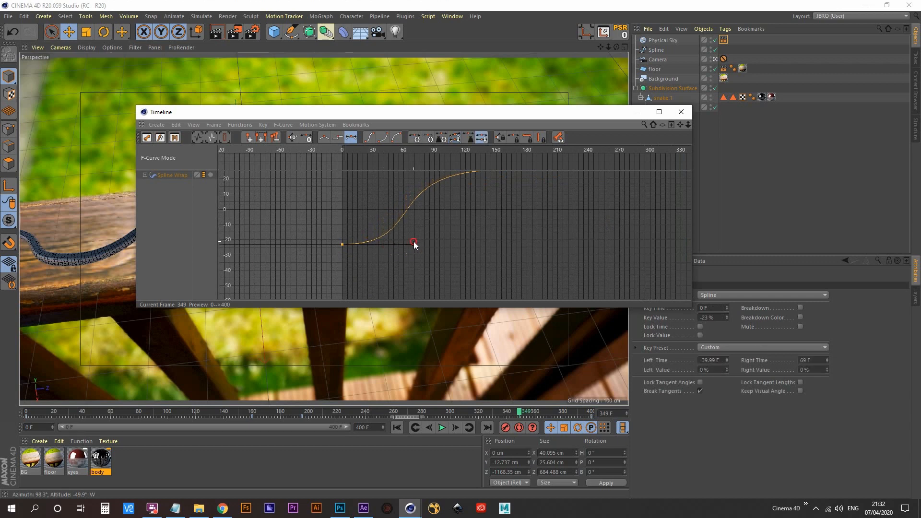
{"action": "left_click", "coordinate": [682, 111]}
- Play the animation from frame 0 to check the snake's eased entry, and return to the start
{"action": "left_click", "coordinate": [398, 428]}
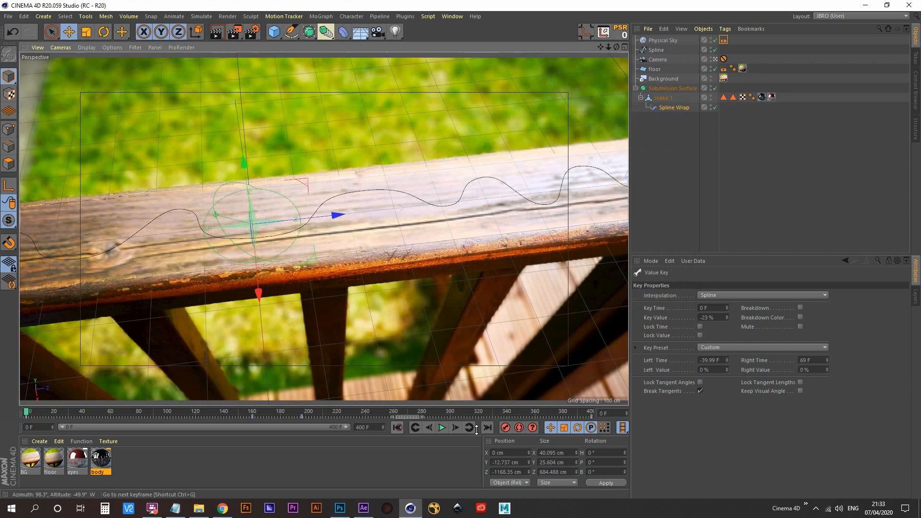
{"action": "left_click", "coordinate": [442, 428]}
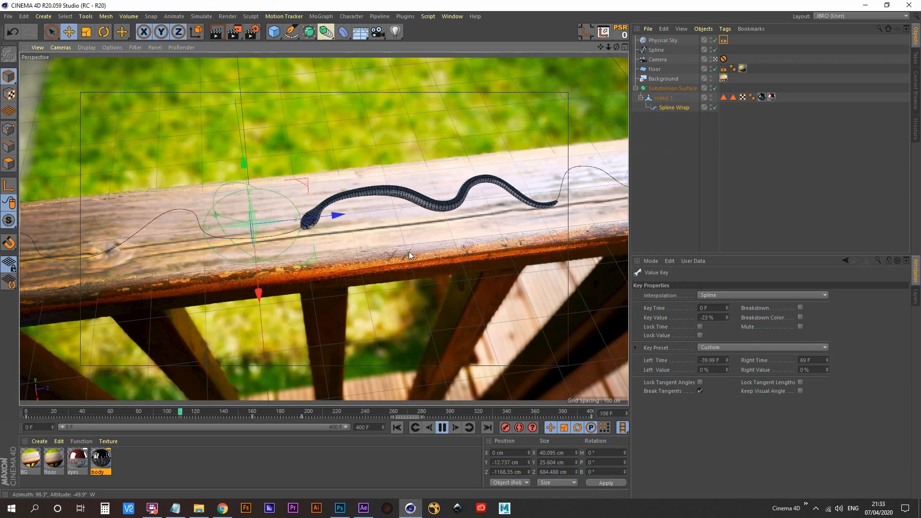
{"action": "left_click", "coordinate": [442, 427]}
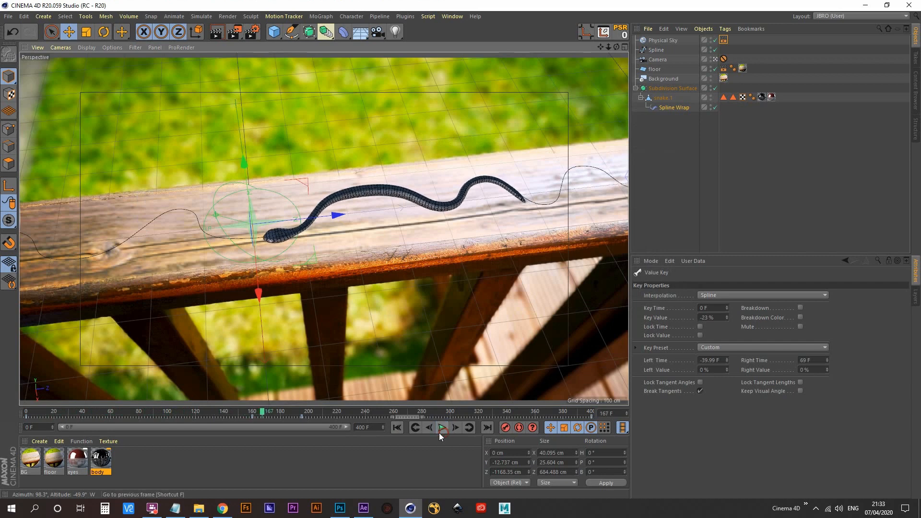
{"action": "left_click", "coordinate": [396, 427]}
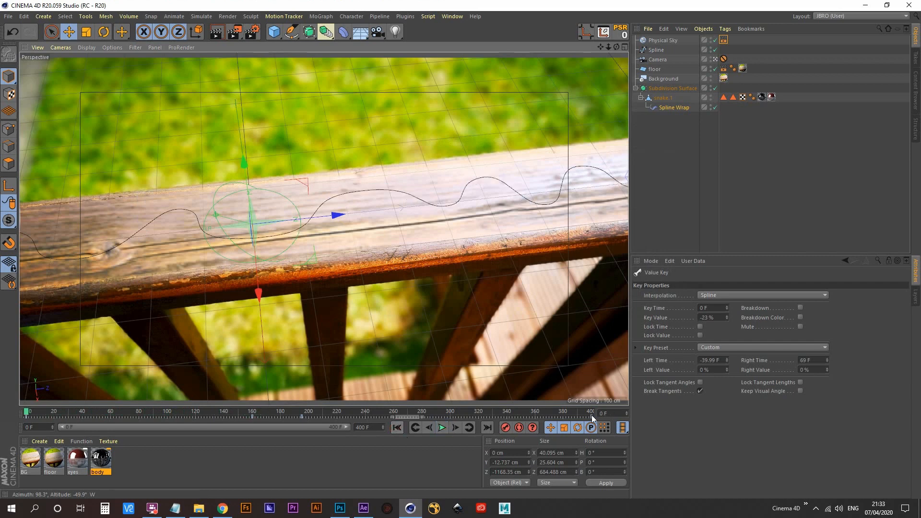
- Set the playback rate to All Frames and play the animation from the start
{"action": "left_click", "coordinate": [623, 427]}
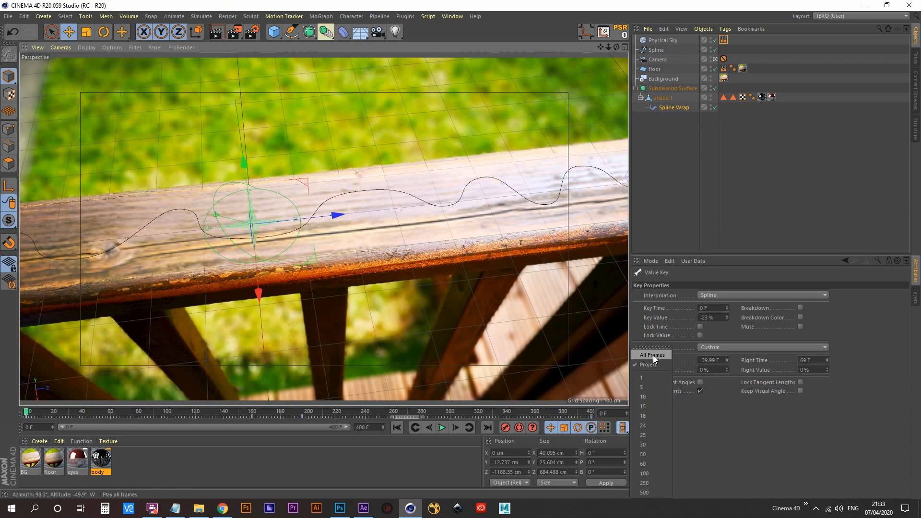
{"action": "left_click", "coordinate": [652, 355]}
{"action": "left_click", "coordinate": [657, 356]}
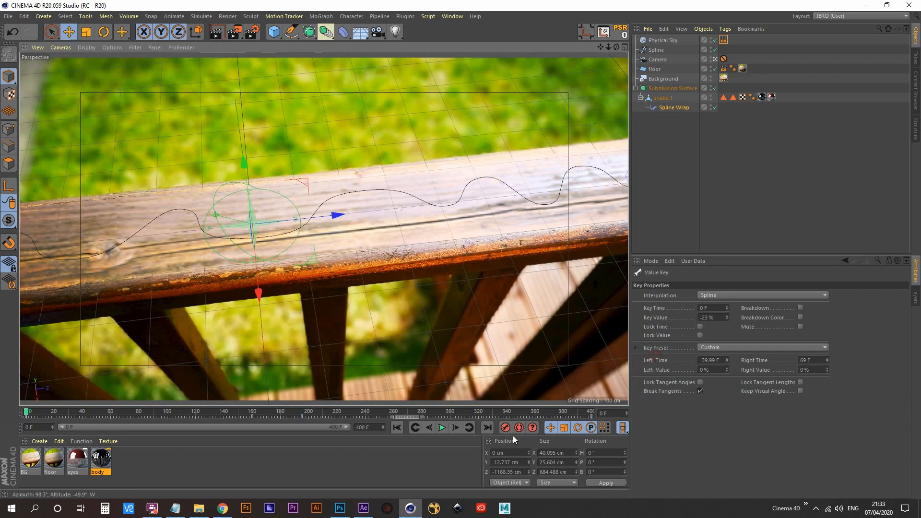
{"action": "left_click", "coordinate": [442, 428]}
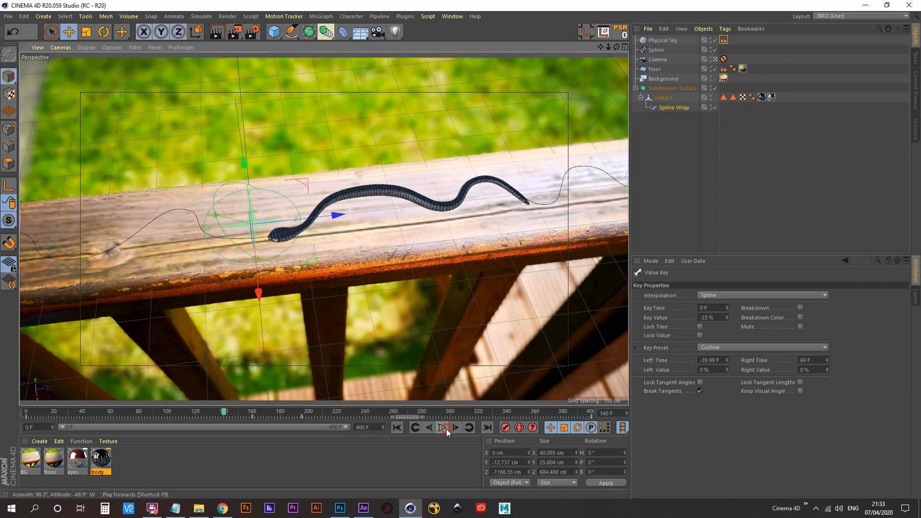
{"action": "left_click", "coordinate": [442, 428]}
{"action": "key", "text": "shift+F3"}
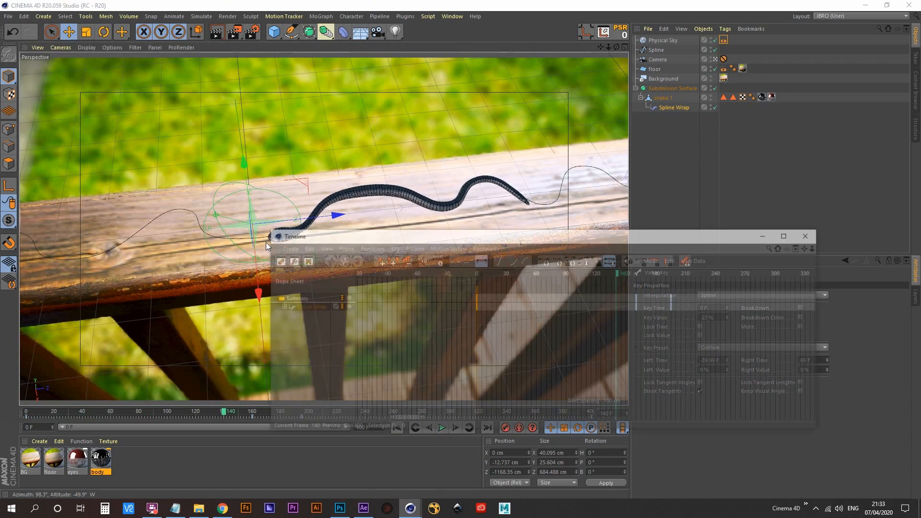
{"action": "right_click_drag", "start_coordinate": [632, 355], "coordinate": [588, 354], "text": "alt"}
{"action": "middle_click_drag", "start_coordinate": [698, 319], "coordinate": [457, 318], "text": "alt"}
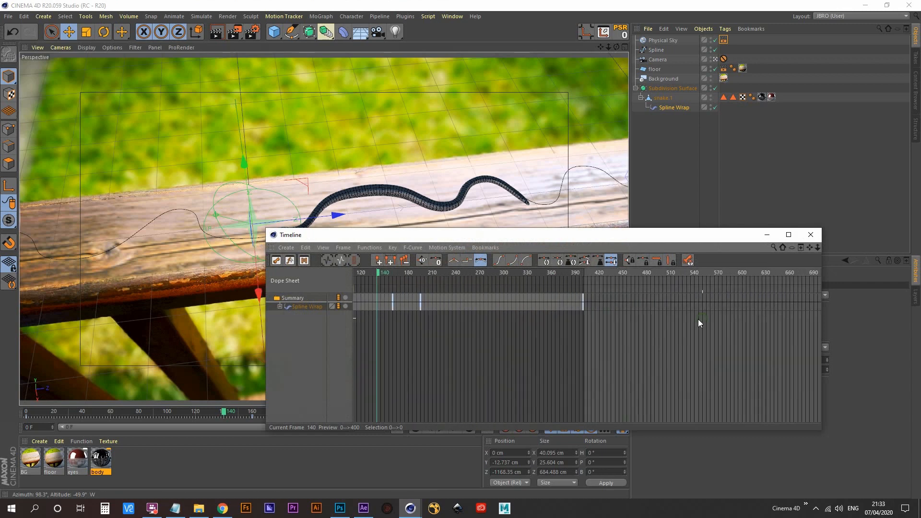
{"action": "right_click_drag", "start_coordinate": [698, 319], "coordinate": [679, 319], "text": "alt"}
{"action": "middle_click_drag", "start_coordinate": [499, 344], "coordinate": [576, 345], "text": "alt"}
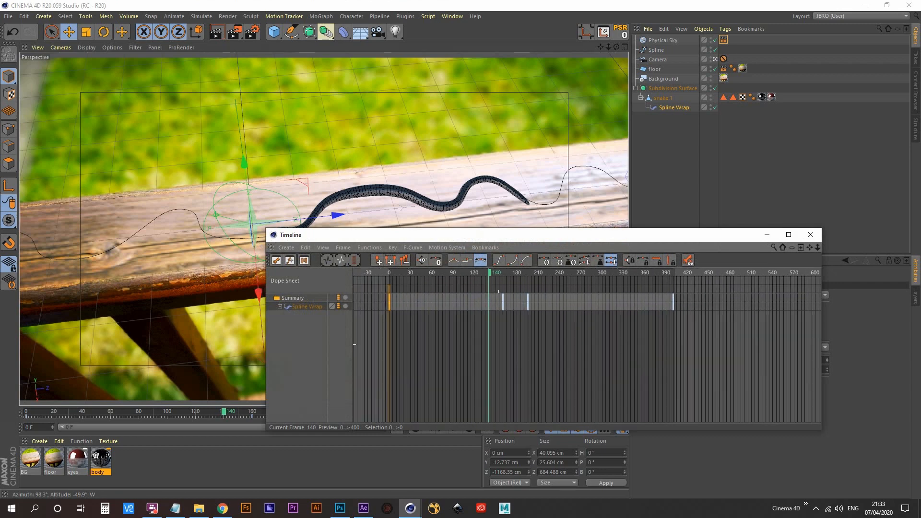
{"action": "left_click", "coordinate": [811, 234]}
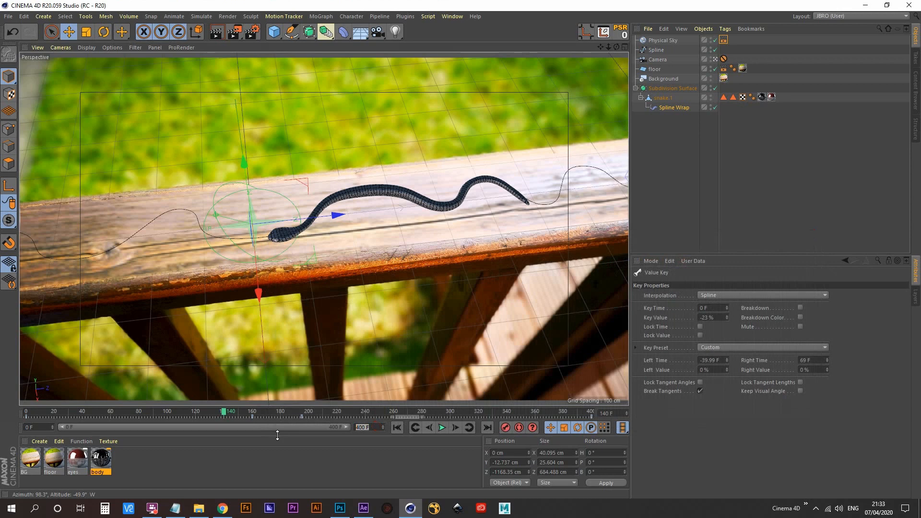
- Extend the project's end to frame 500 and stretch the preview range to cover it
{"action": "type", "text": "500"}
{"action": "key", "text": "Return"}
{"action": "left_click_drag", "start_coordinate": [290, 428], "coordinate": [427, 427]}
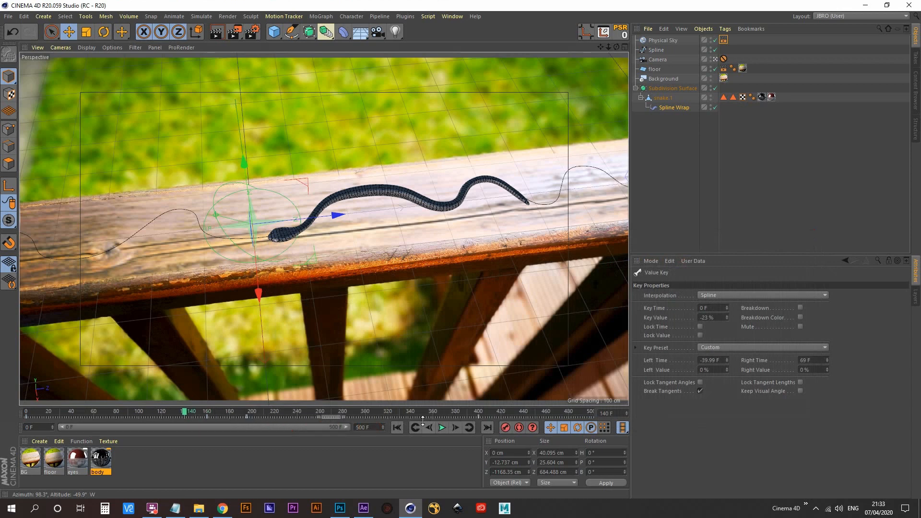
- Stretch all the Spline Wrap keys in the Dope Sheet to span frames 0 to 500, then close the Timeline and rewind to frame 0
{"action": "key", "text": "shift+F3"}
{"action": "left_click_drag", "start_coordinate": [545, 303], "coordinate": [294, 145]}
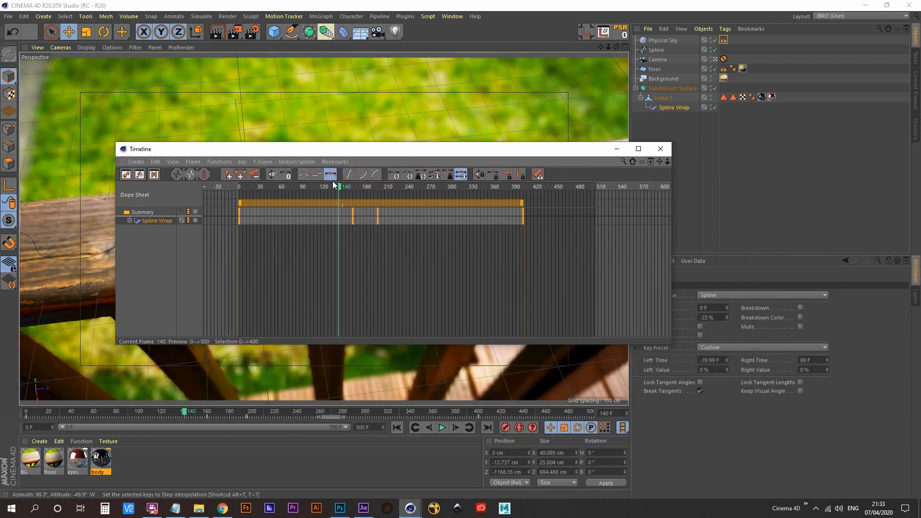
{"action": "scroll", "coordinate": [384, 234], "scroll_direction": "down", "scroll_amount": 1}
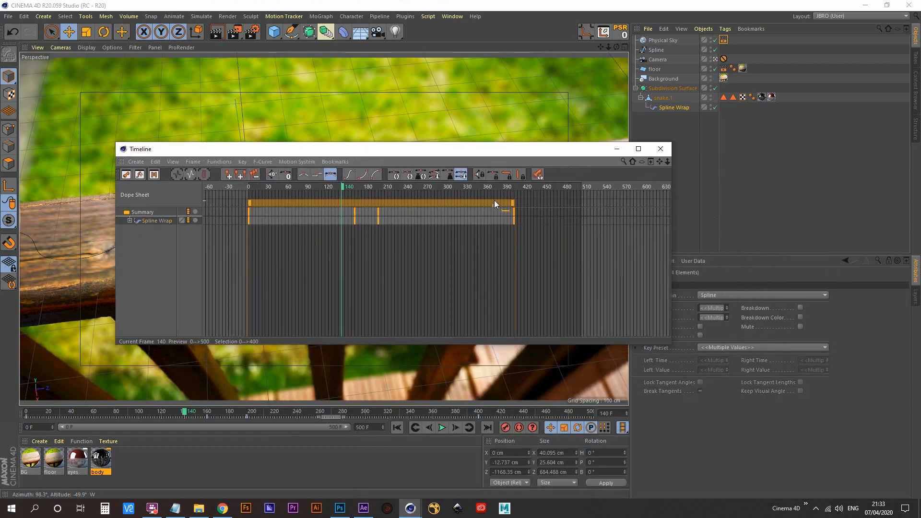
{"action": "left_click_drag", "start_coordinate": [511, 203], "coordinate": [579, 197]}
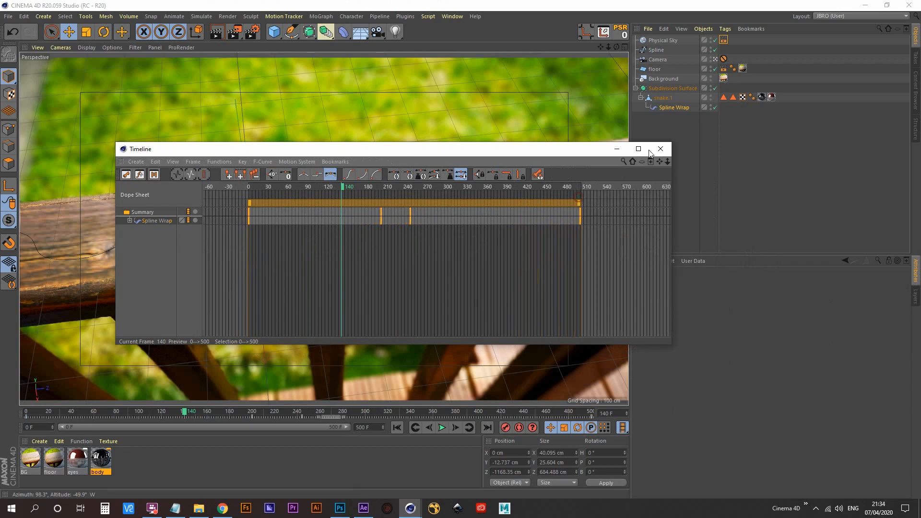
{"action": "left_click", "coordinate": [661, 149]}
{"action": "left_click", "coordinate": [415, 427]}
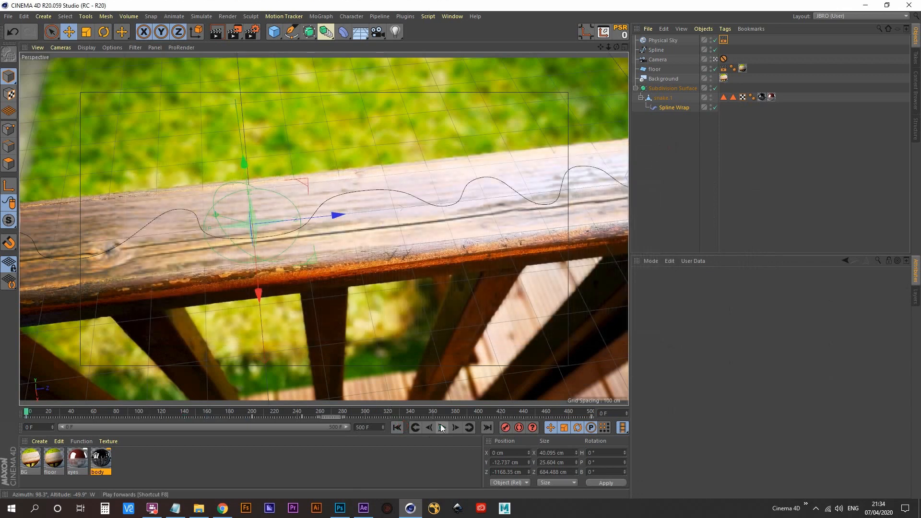
- Play the slowed animation from frame 0, then replay and scrub through the stretch around the snake's pause
{"action": "left_click", "coordinate": [442, 427]}
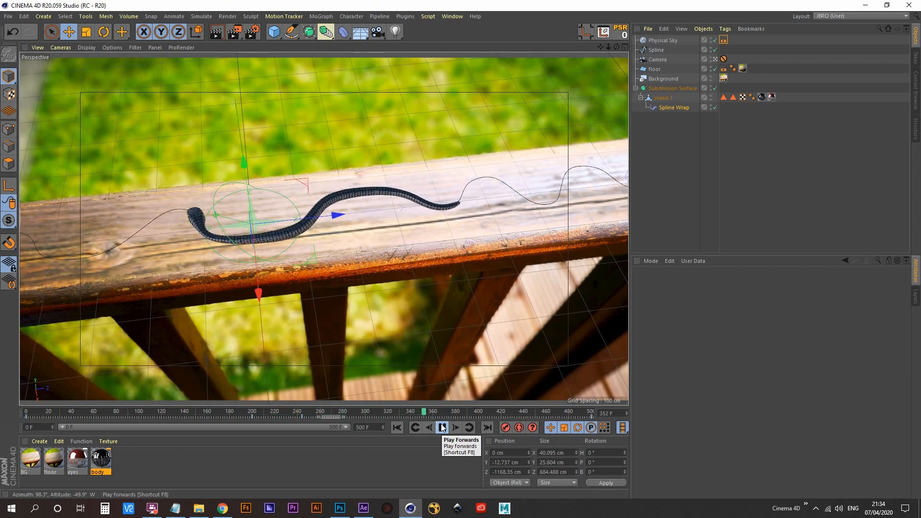
{"action": "left_click", "coordinate": [442, 427]}
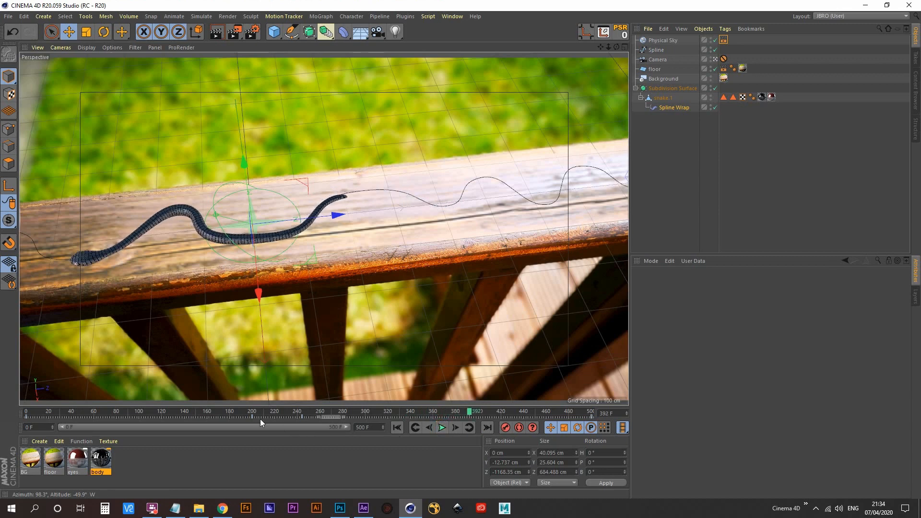
{"action": "left_click_drag", "start_coordinate": [288, 414], "coordinate": [235, 414]}
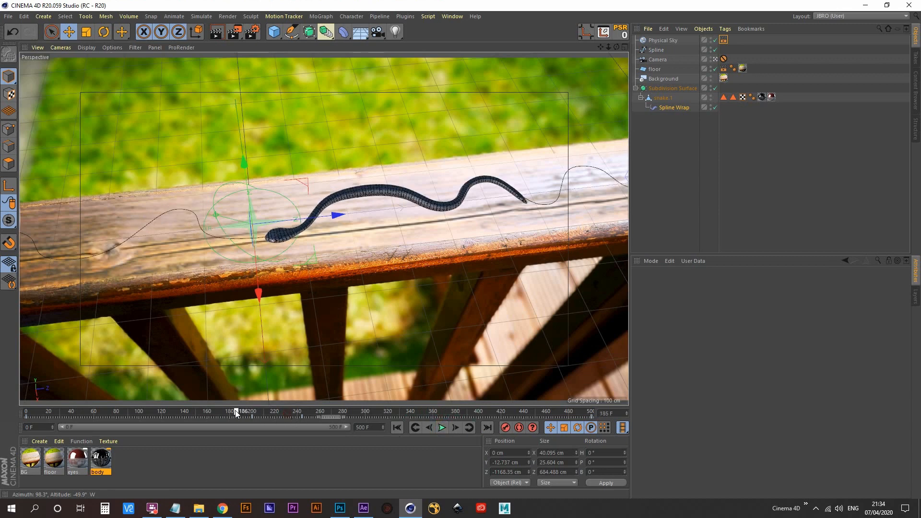
{"action": "left_click", "coordinate": [442, 428]}
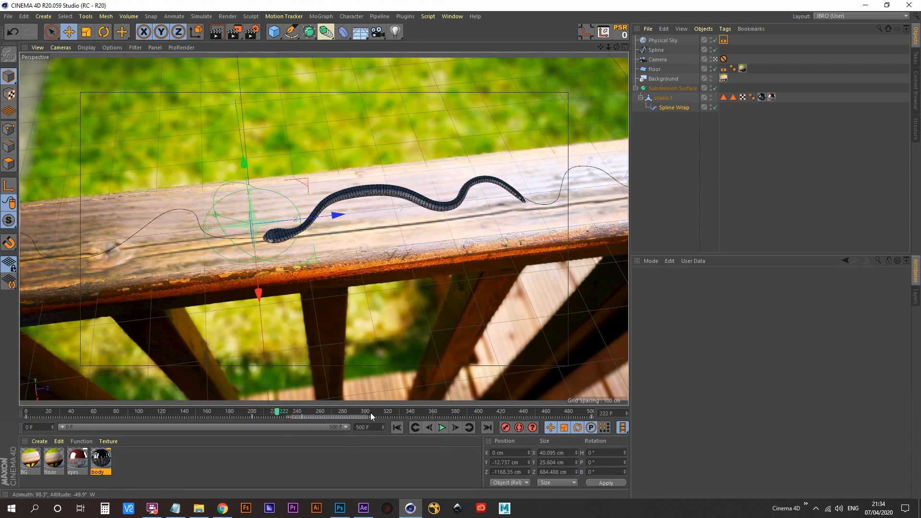
{"action": "left_click", "coordinate": [473, 413]}
- Move the last two Spline Wrap keys earlier in the Dope Sheet, to frames 212 and 468, then rewind to frame 0 and minimize the Timeline
{"action": "key", "text": "shift+F3"}
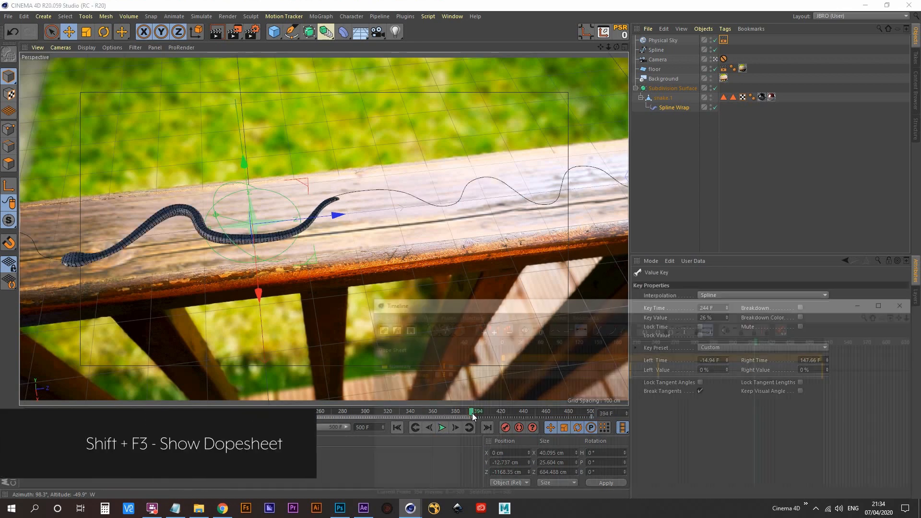
{"action": "left_click_drag", "start_coordinate": [583, 308], "coordinate": [433, 196]}
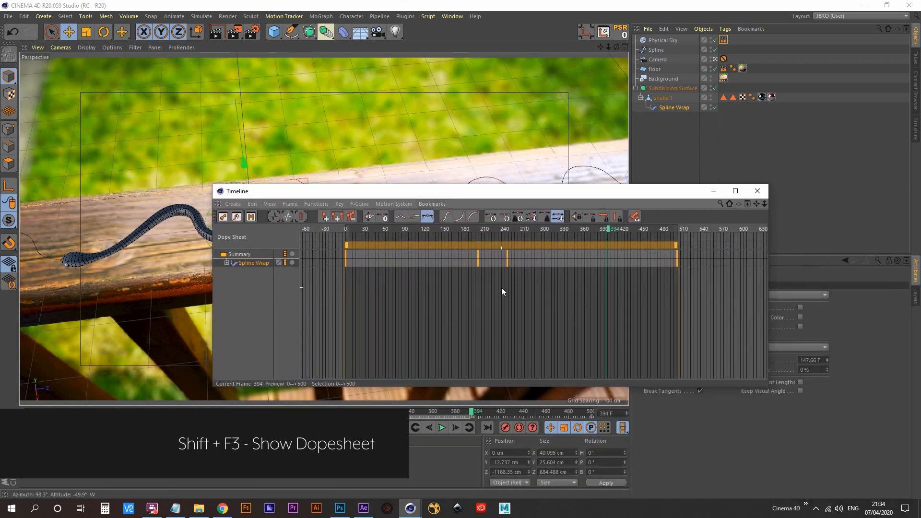
{"action": "left_click_drag", "start_coordinate": [502, 287], "coordinate": [725, 223]}
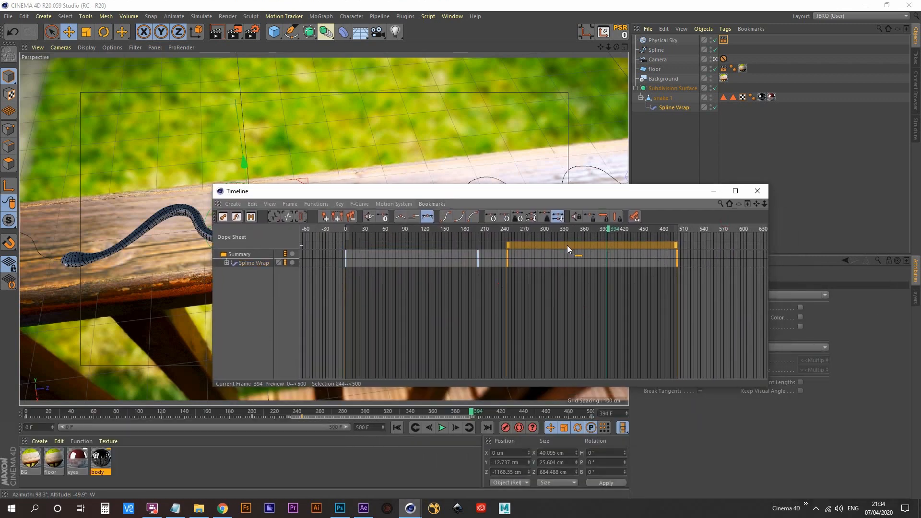
{"action": "left_click_drag", "start_coordinate": [568, 243], "coordinate": [547, 249]}
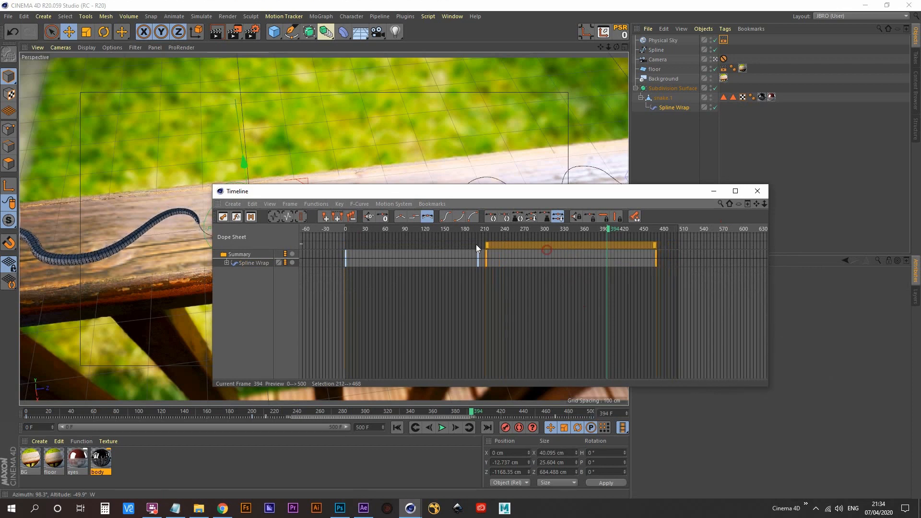
{"action": "left_click_drag", "start_coordinate": [483, 230], "coordinate": [275, 241]}
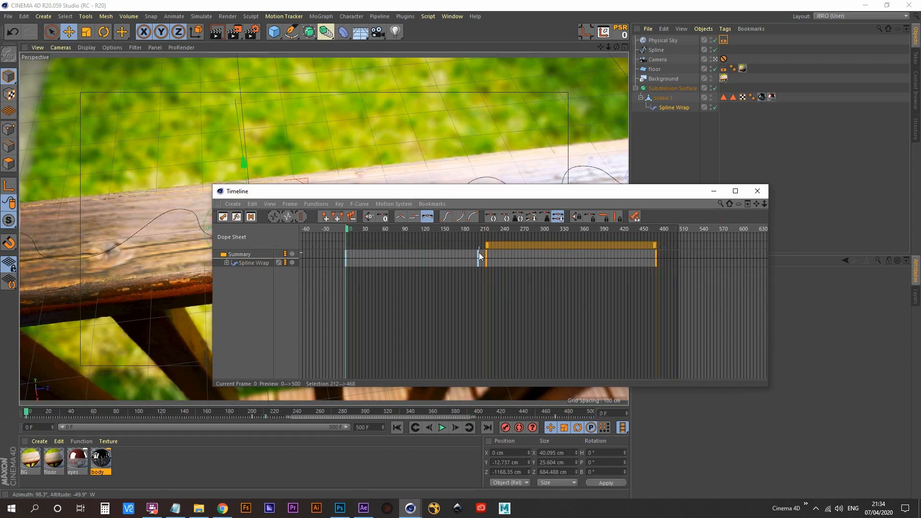
{"action": "left_click", "coordinate": [714, 191]}
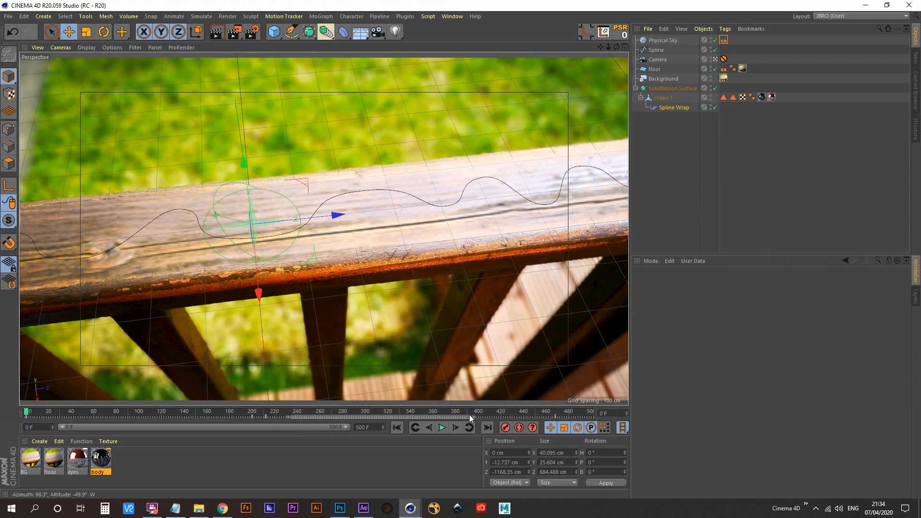
- Check the pause in playback, then shift the last two Spline Wrap keys to frames 204 and 460 and close the Timeline
{"action": "left_click", "coordinate": [443, 428]}
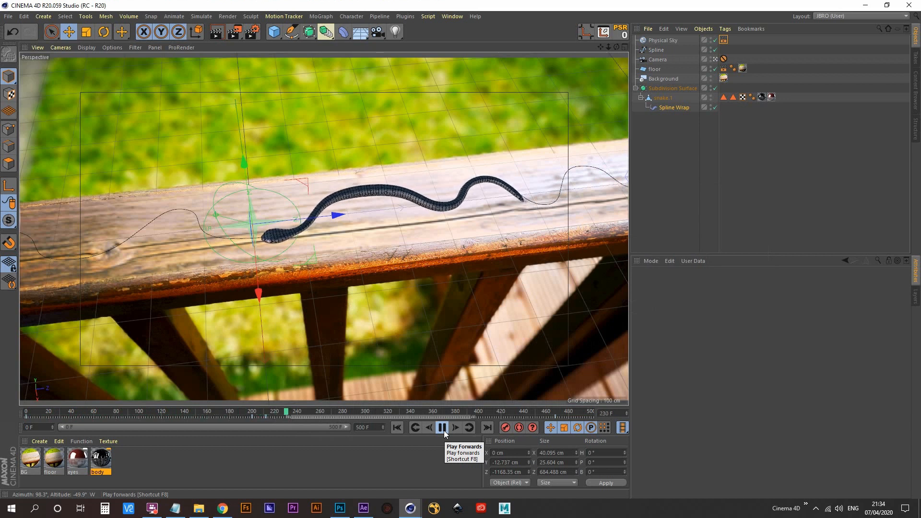
{"action": "left_click", "coordinate": [442, 428]}
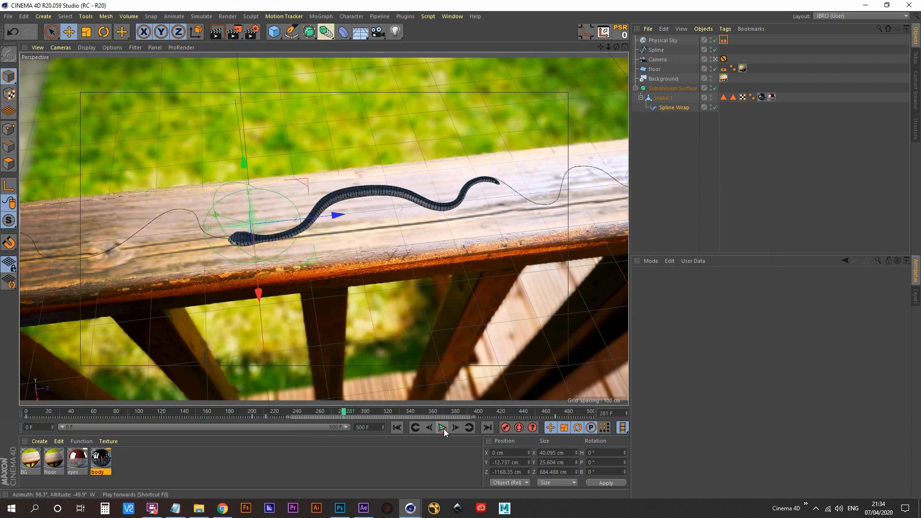
{"action": "key", "text": "shift+F3"}
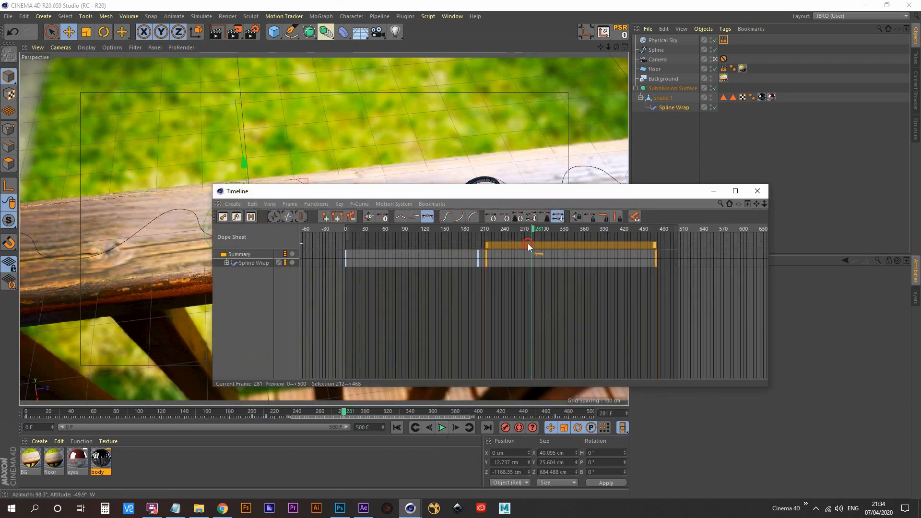
{"action": "left_click_drag", "start_coordinate": [528, 243], "coordinate": [522, 247]}
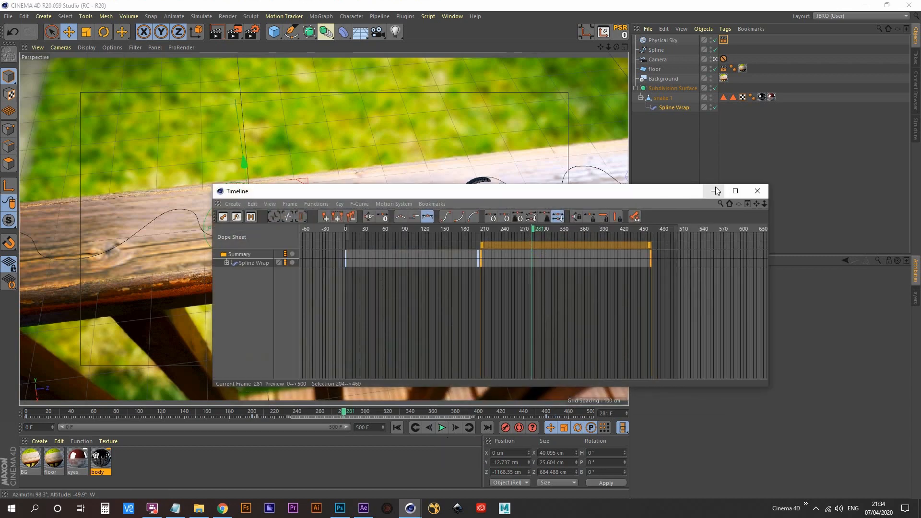
{"action": "left_click", "coordinate": [757, 191]}
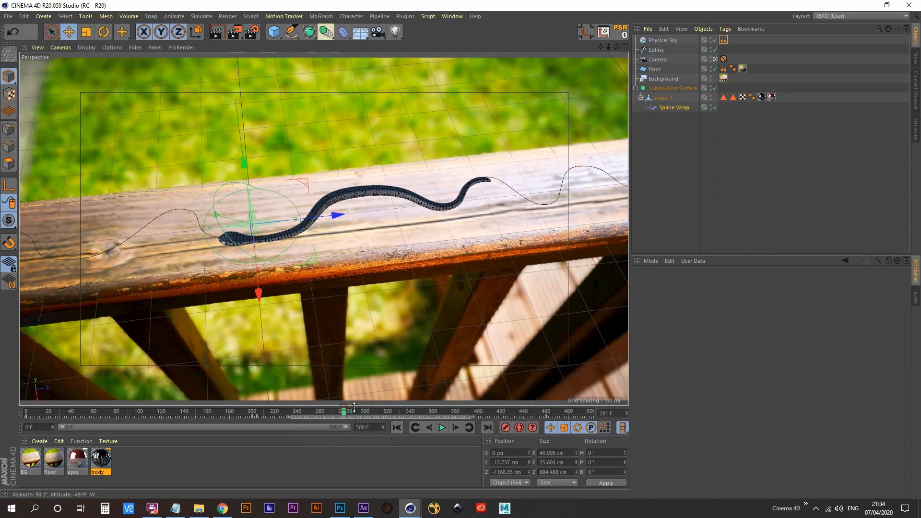
- Replay the whole animation from the start to check the timing of the shortened pause, then stop playback
{"action": "left_click_drag", "start_coordinate": [345, 412], "coordinate": [219, 427]}
{"action": "left_click", "coordinate": [442, 428]}
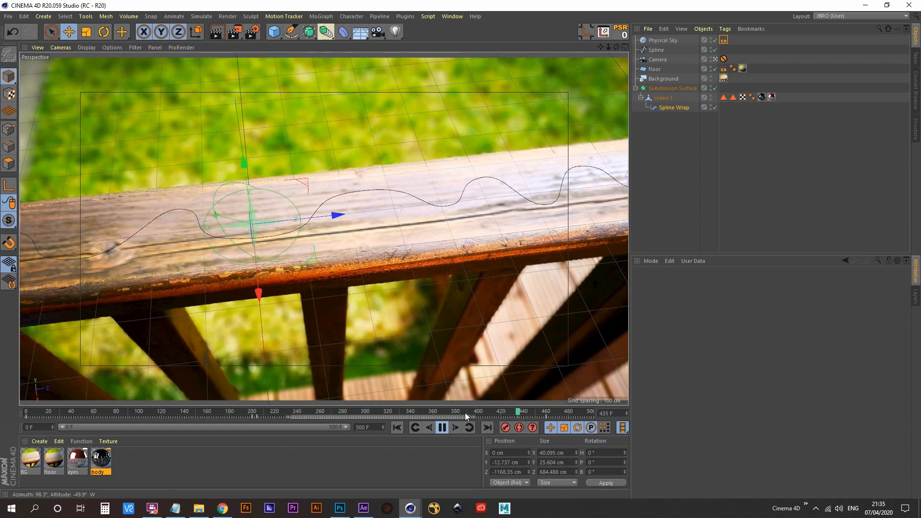
{"action": "left_click", "coordinate": [398, 428]}
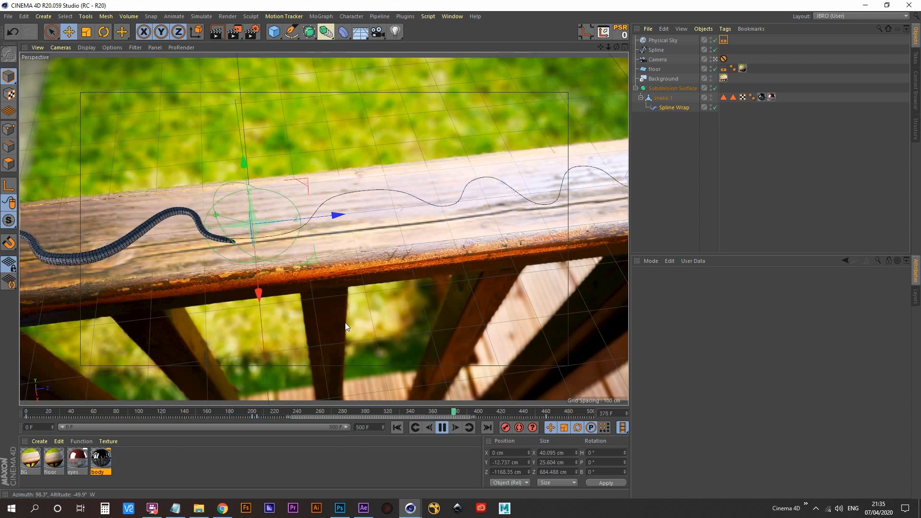
{"action": "left_click", "coordinate": [397, 428]}
{"action": "left_click_drag", "start_coordinate": [407, 413], "coordinate": [313, 416]}
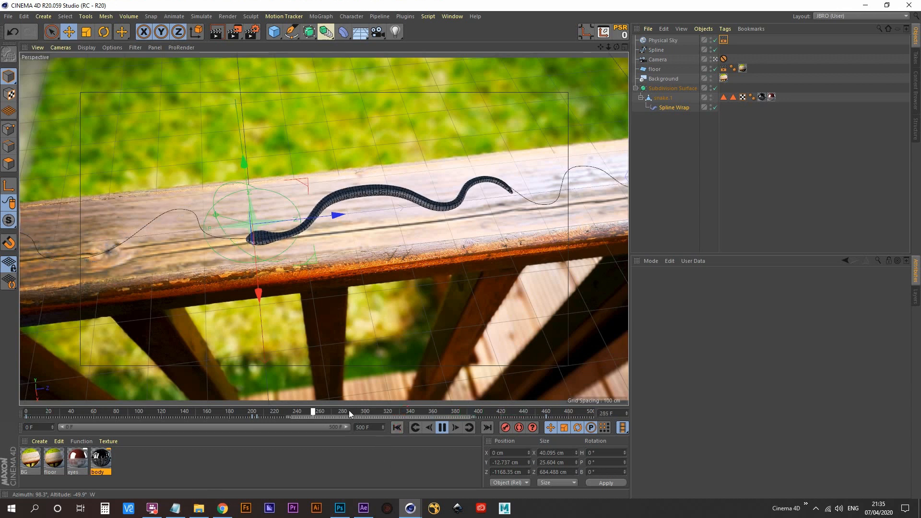
{"action": "left_click", "coordinate": [441, 427]}
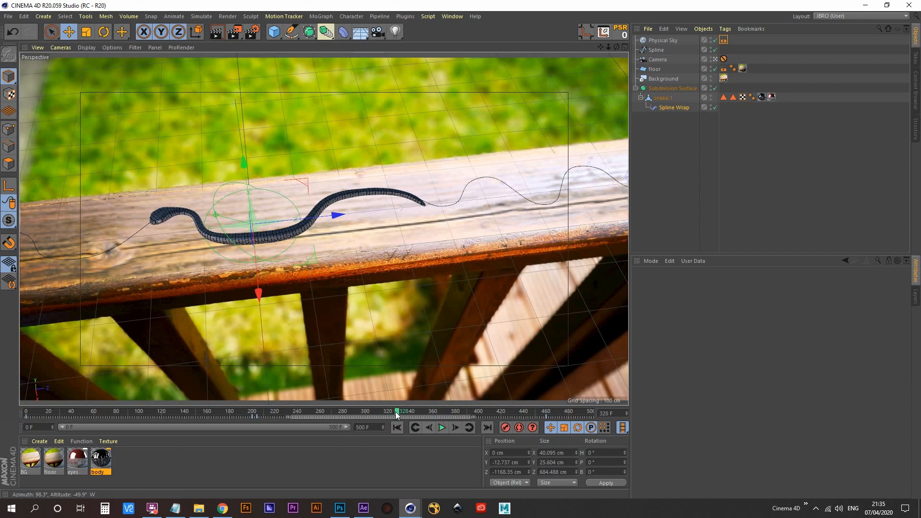
- Go to frame 339, deselect all objects and render the frame to the Picture Viewer, then minimize it
{"action": "mouse_move", "coordinate": [396, 412]}
{"action": "left_mouse_down"}
{"action": "mouse_move", "coordinate": [369, 412]}
{"action": "mouse_move", "coordinate": [410, 411]}
{"action": "left_mouse_up"}
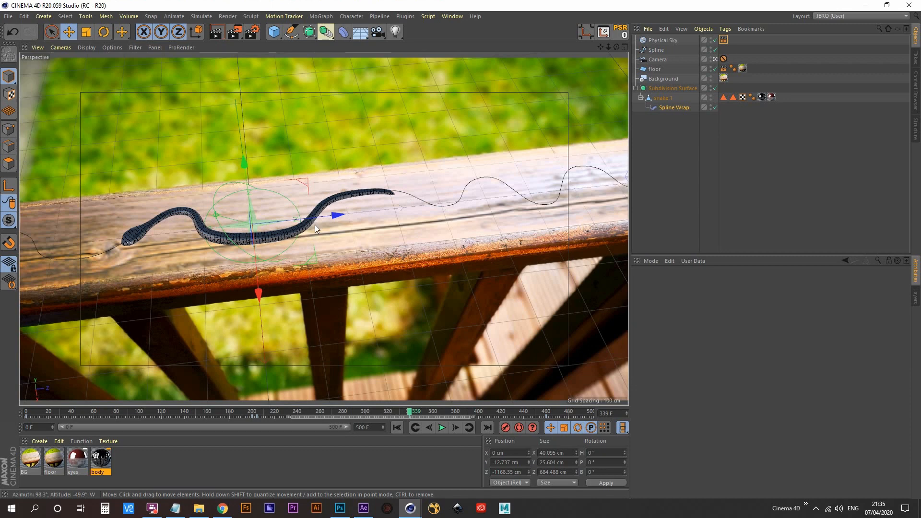
{"action": "left_click", "coordinate": [682, 158]}
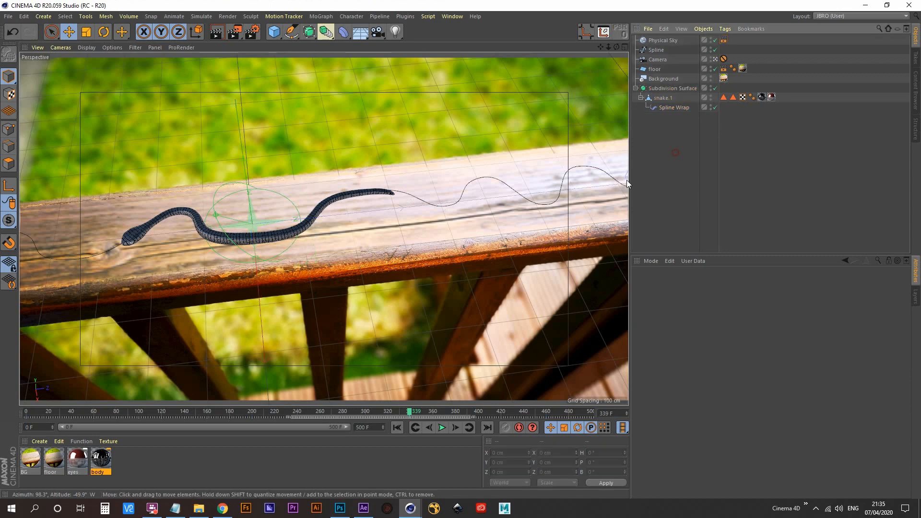
{"action": "left_click", "coordinate": [234, 32]}
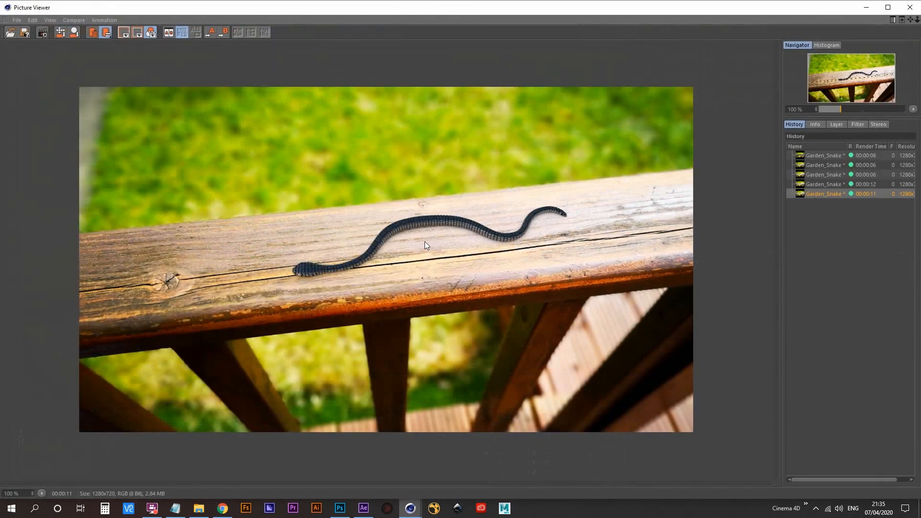
{"action": "key", "text": "shift+r"}
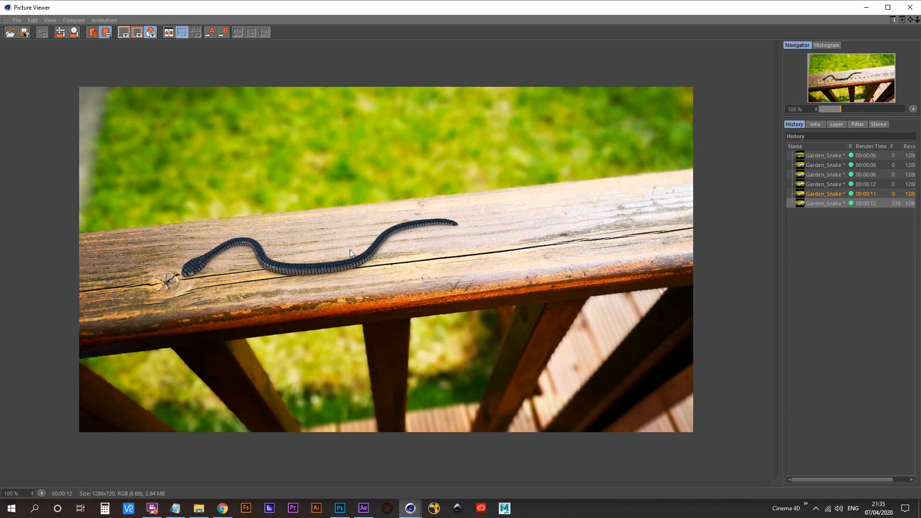
{"action": "left_click", "coordinate": [866, 8]}
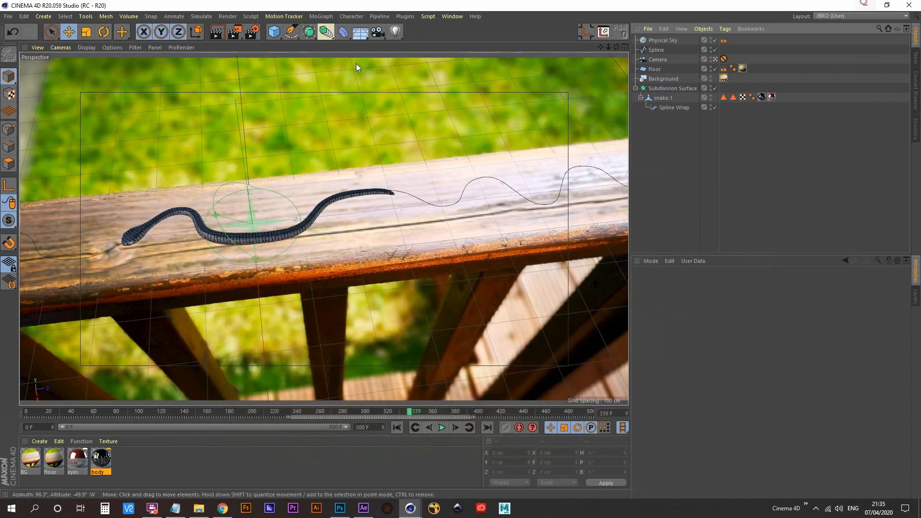
- Add the Global Illumination effect to the render settings and close them
{"action": "left_click", "coordinate": [254, 31]}
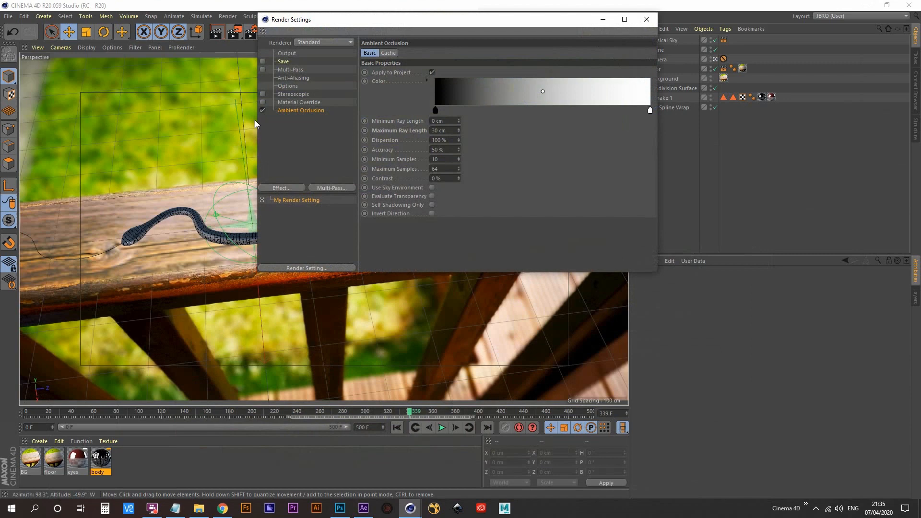
{"action": "left_click", "coordinate": [287, 186]}
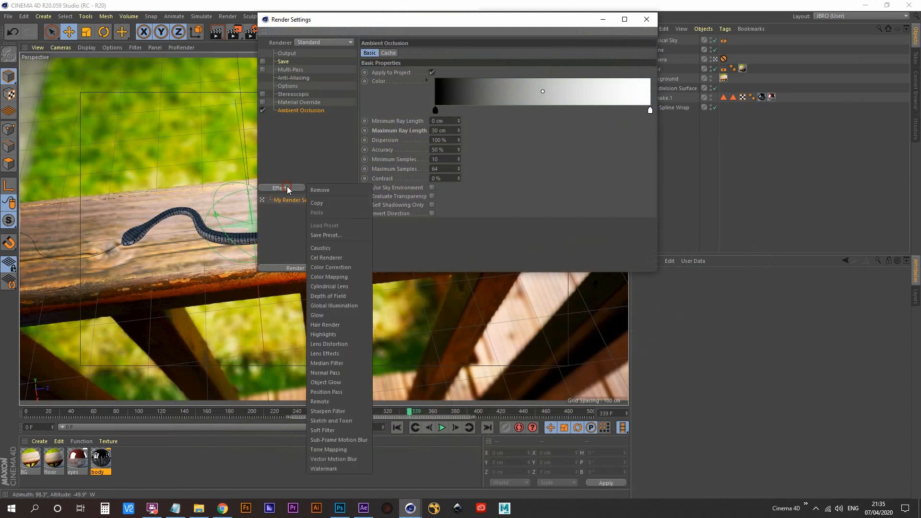
{"action": "left_click", "coordinate": [335, 307]}
{"action": "left_click", "coordinate": [647, 19]}
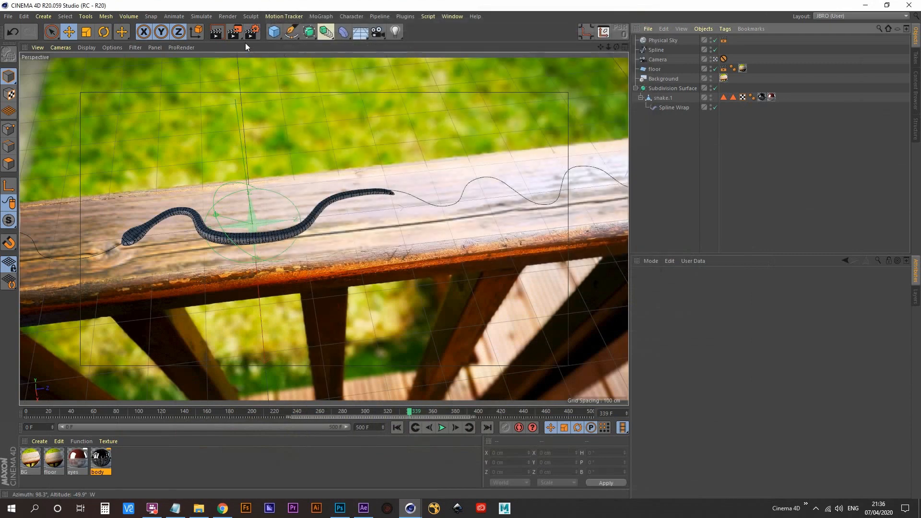
- Render frame 339 with Global Illumination, compare it repeatedly with the previous render in the history, and minimize the Picture Viewer
{"action": "left_click", "coordinate": [234, 32]}
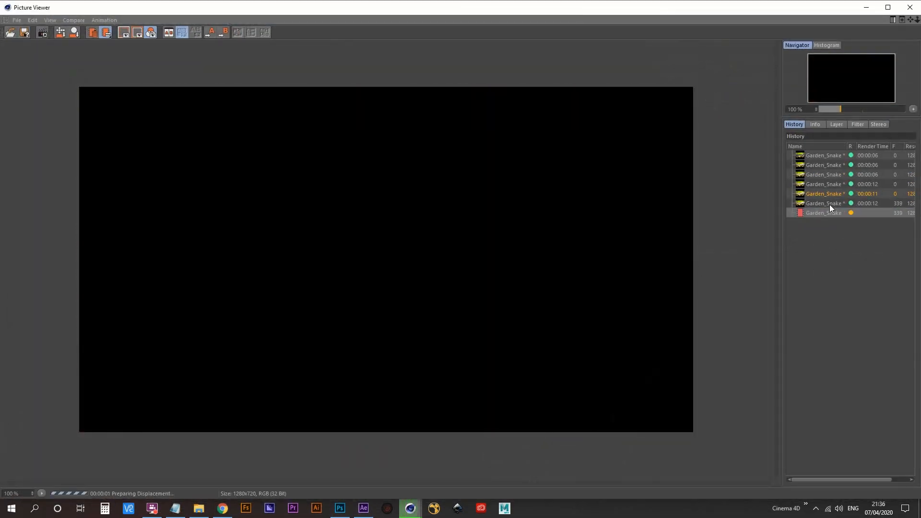
{"action": "left_click", "coordinate": [830, 204]}
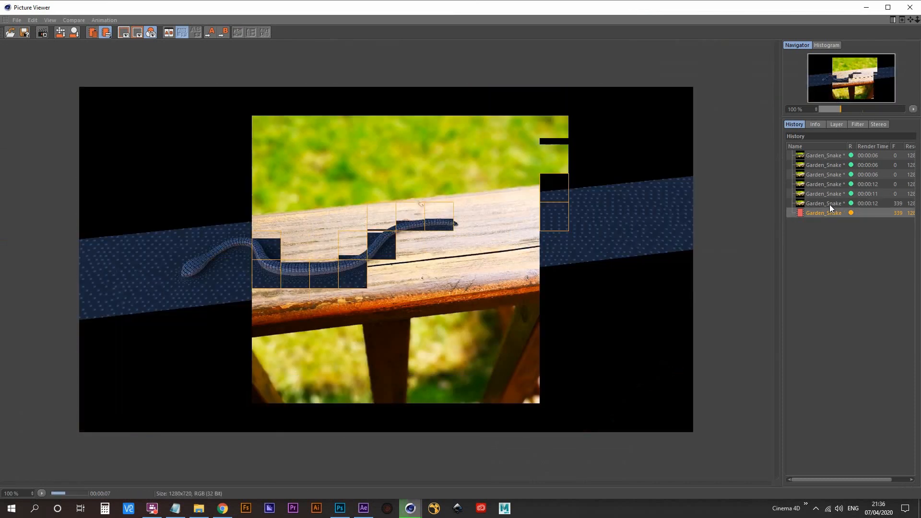
{"action": "left_click", "coordinate": [830, 204]}
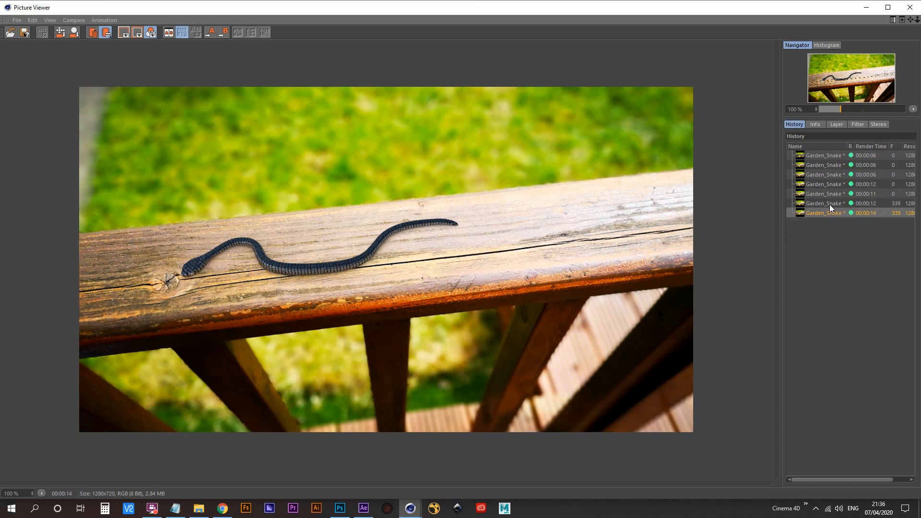
{"action": "left_click", "coordinate": [830, 205]}
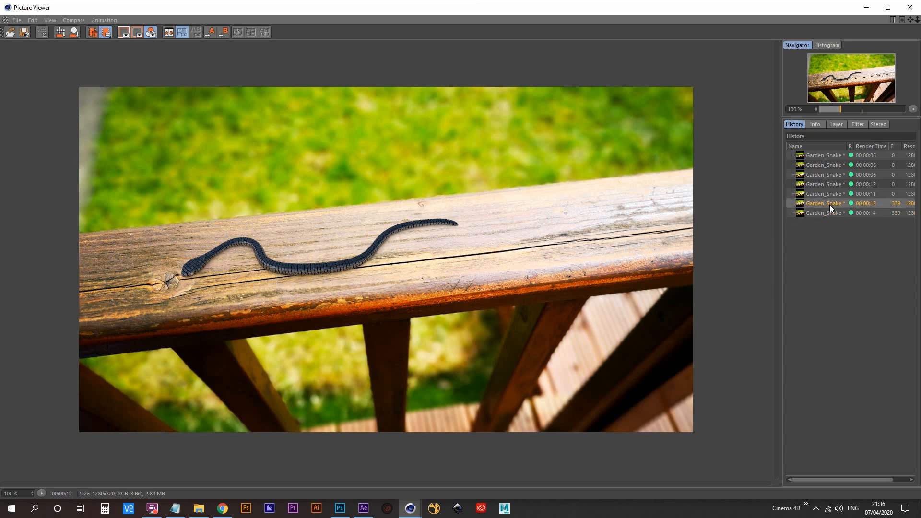
{"action": "key", "text": "Down"}
{"action": "key", "text": "Up"}
{"action": "key", "text": "Down"}
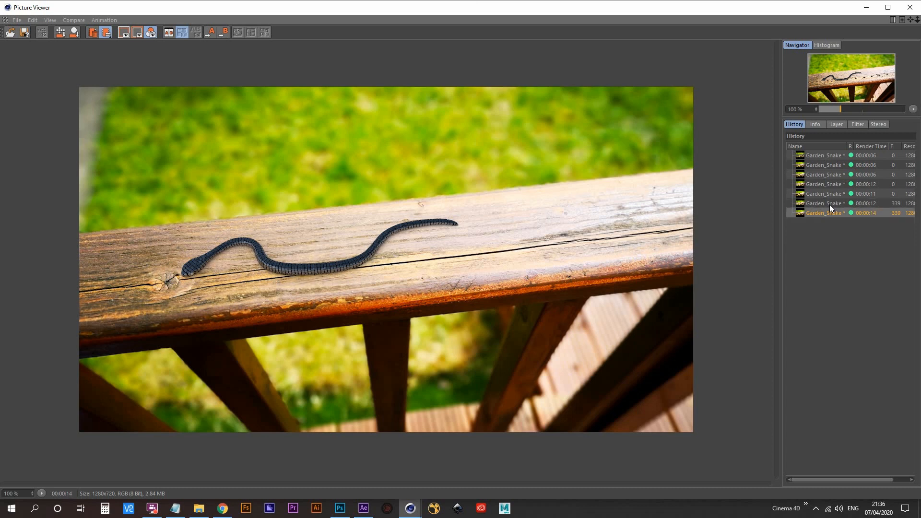
{"action": "key", "text": "Up"}
{"action": "key", "text": "Down"}
{"action": "left_click", "coordinate": [867, 8]}
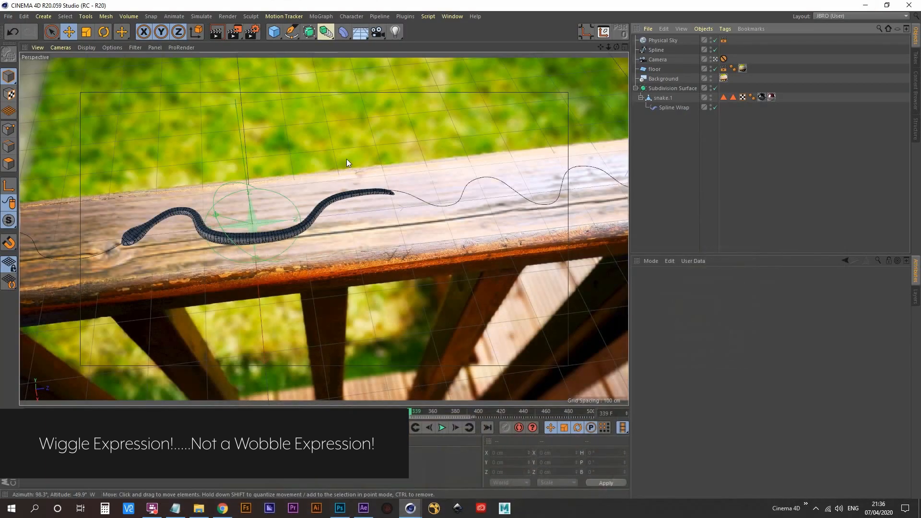
- Open the output width of the render settings for editing and select the BG material
{"action": "left_click", "coordinate": [254, 35]}
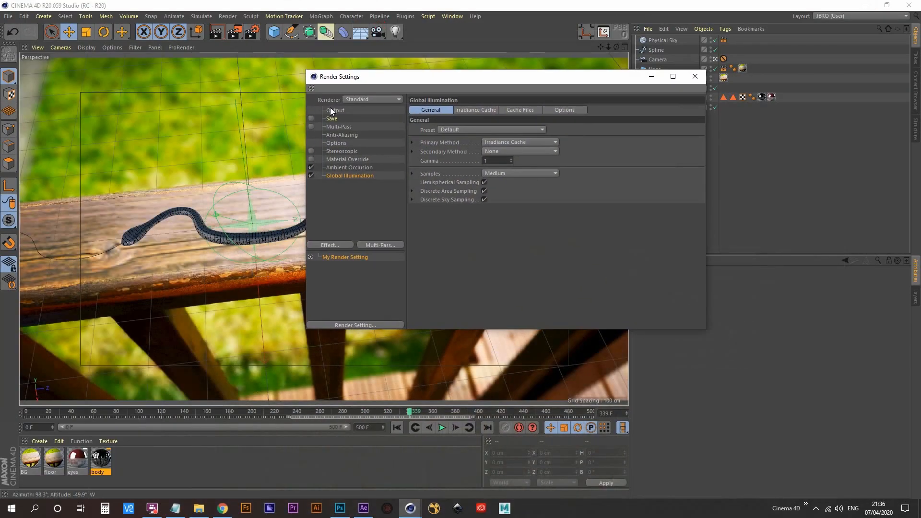
{"action": "left_click", "coordinate": [335, 111]}
{"action": "double_click", "coordinate": [482, 119]}
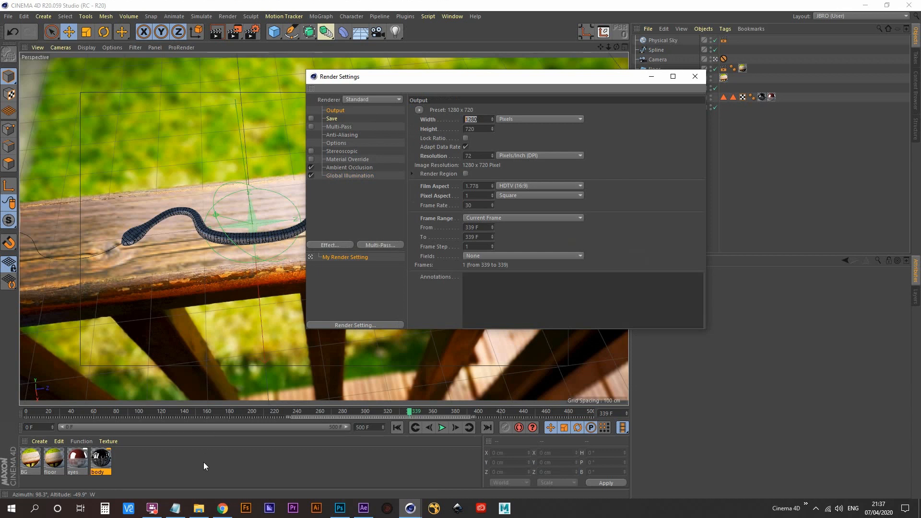
{"action": "left_click", "coordinate": [39, 460]}
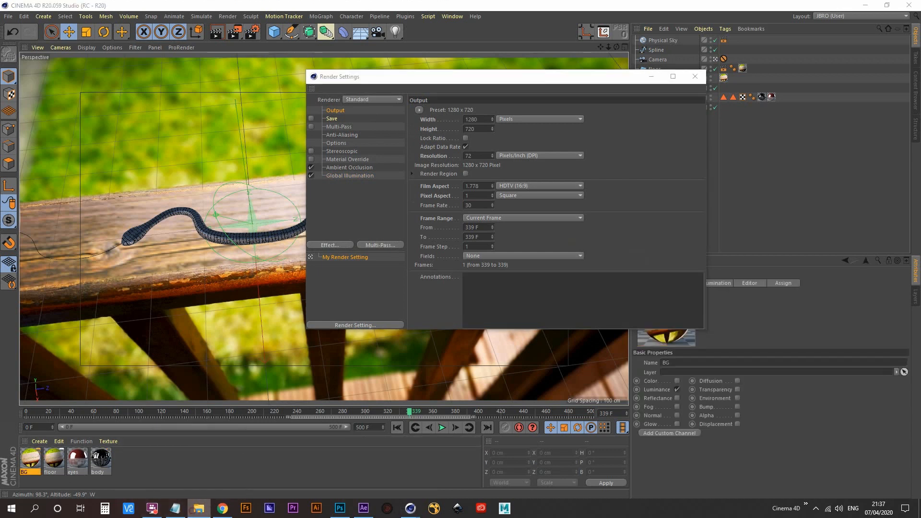
- Switch to File Explorer, preview the deck_rail image and examine its pixel dimensions in the file properties
{"action": "left_click", "coordinate": [199, 509]}
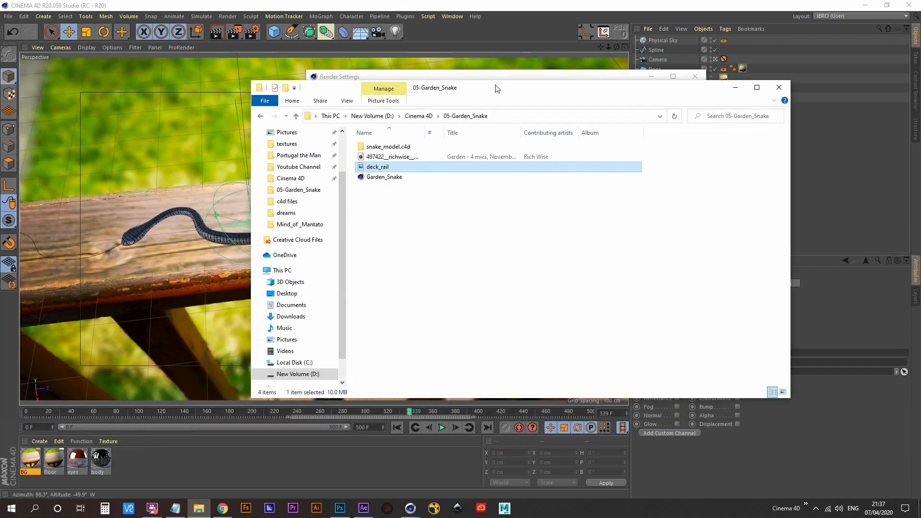
{"action": "double_click", "coordinate": [385, 158]}
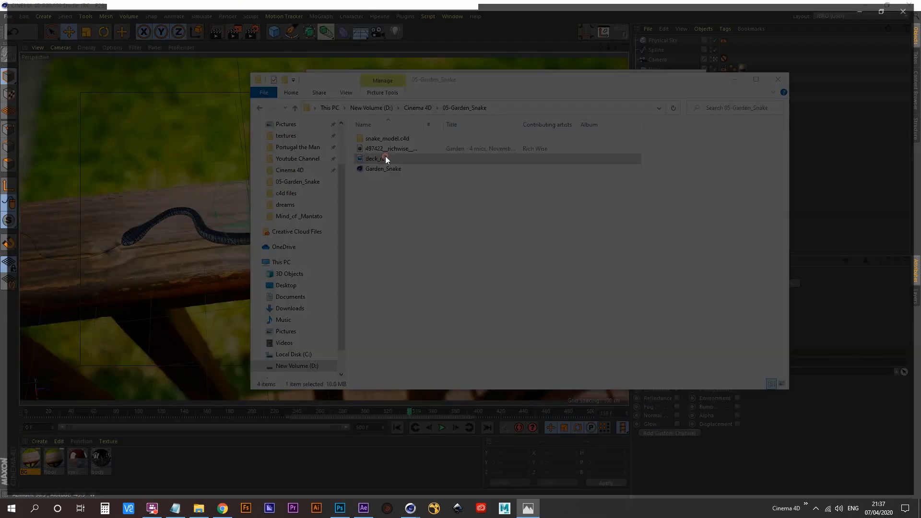
{"action": "key", "text": "alt+F4"}
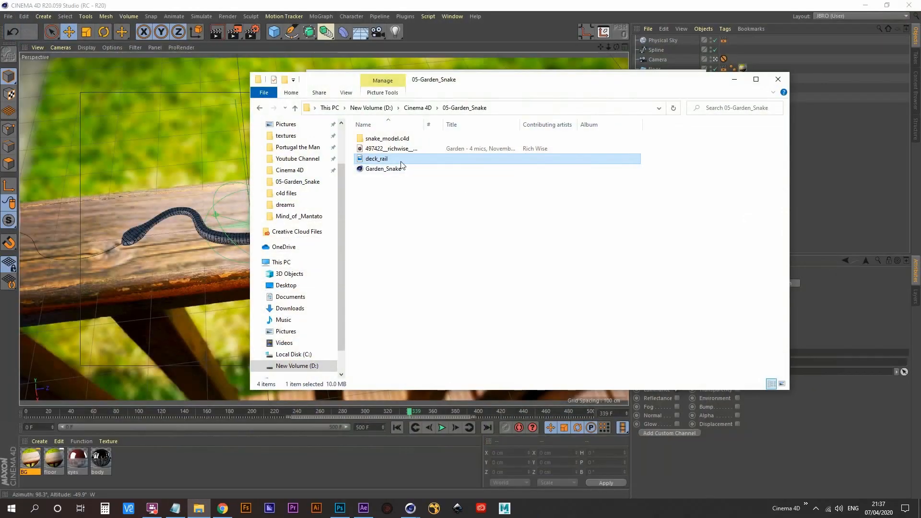
{"action": "right_click", "coordinate": [370, 160]}
{"action": "left_click", "coordinate": [398, 409]}
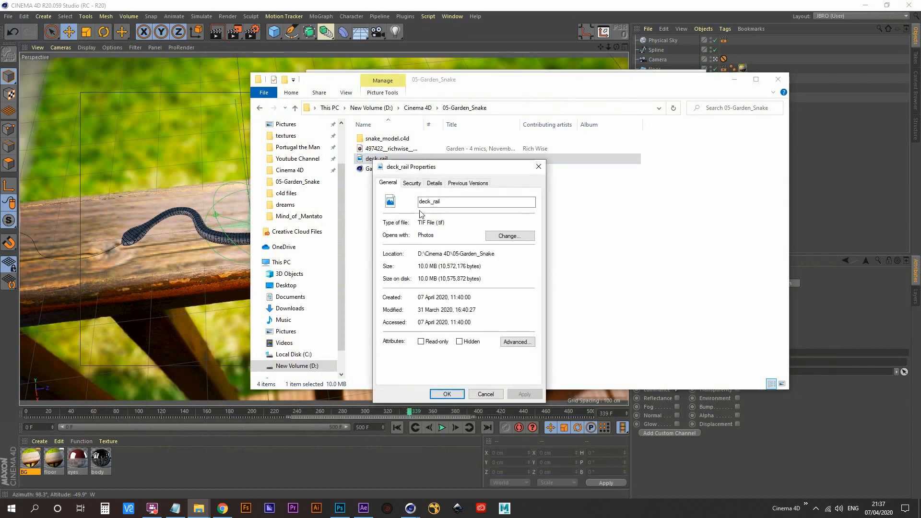
{"action": "left_click", "coordinate": [434, 183]}
{"action": "scroll", "coordinate": [444, 297], "scroll_direction": "down", "scroll_amount": 5}
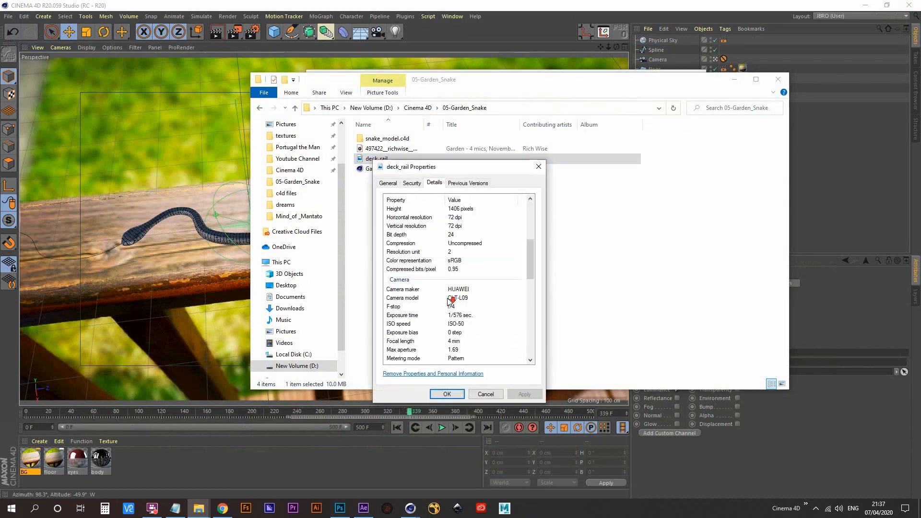
{"action": "scroll", "coordinate": [454, 280], "scroll_direction": "up", "scroll_amount": 2}
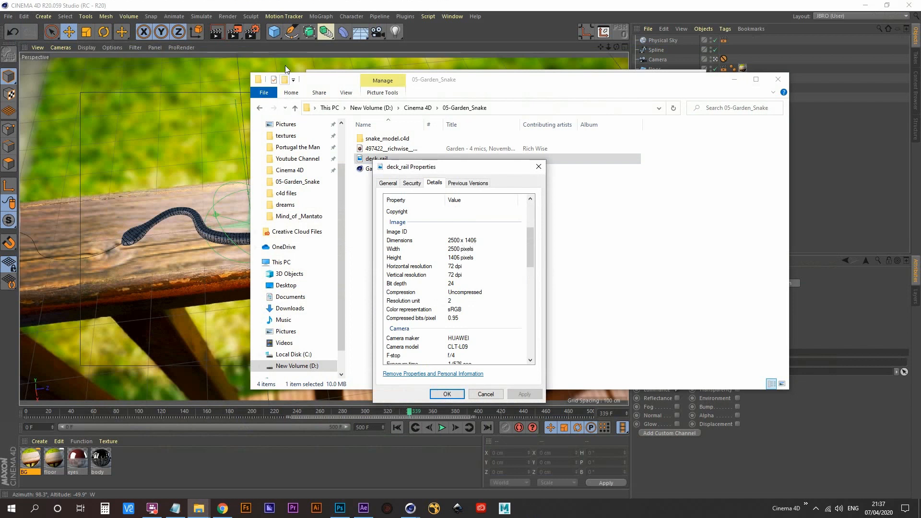
- Return to the render output settings and set the image size to 2400 x 1406 pixels
{"action": "left_click", "coordinate": [252, 30]}
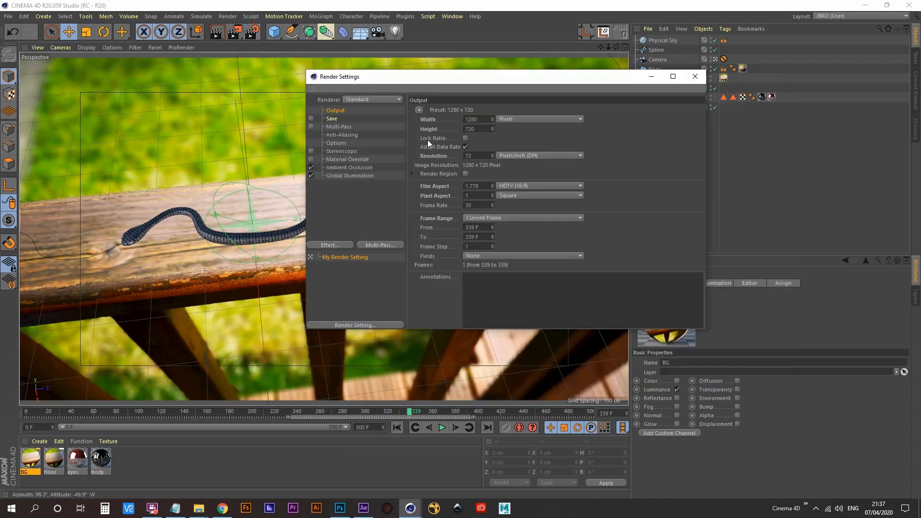
{"action": "double_click", "coordinate": [488, 123]}
{"action": "type", "text": "2400"}
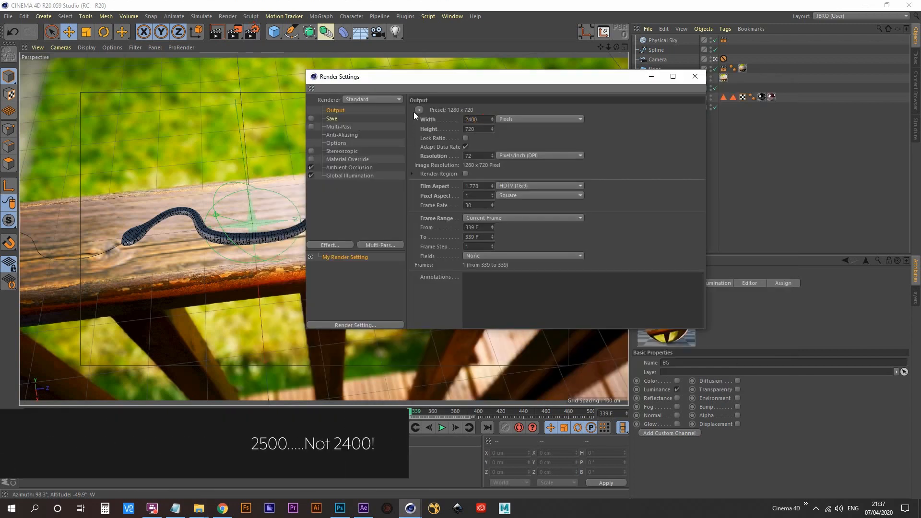
{"action": "key", "text": "Tab"}
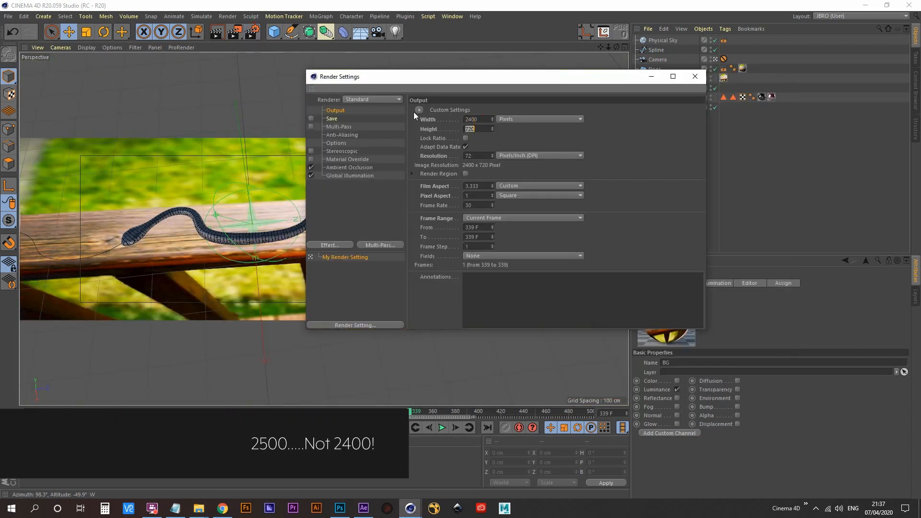
{"action": "type", "text": "1406"}
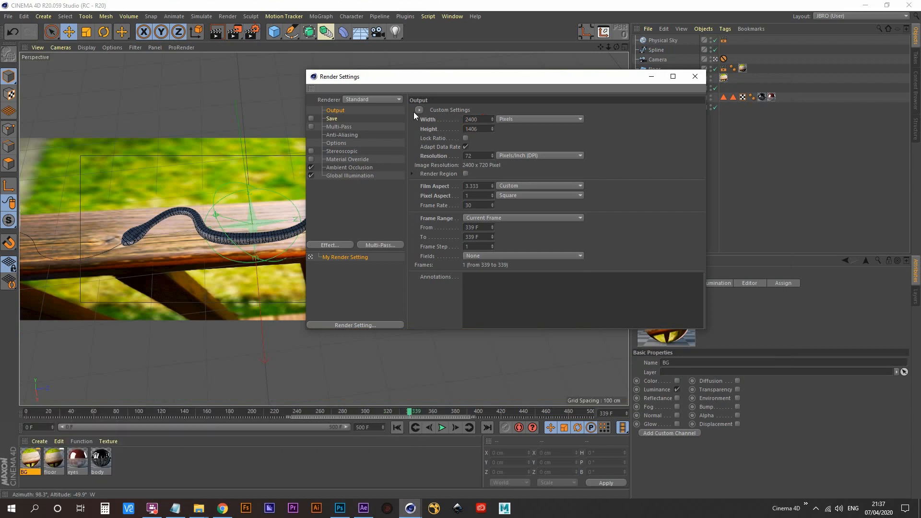
{"action": "key", "text": "Return"}
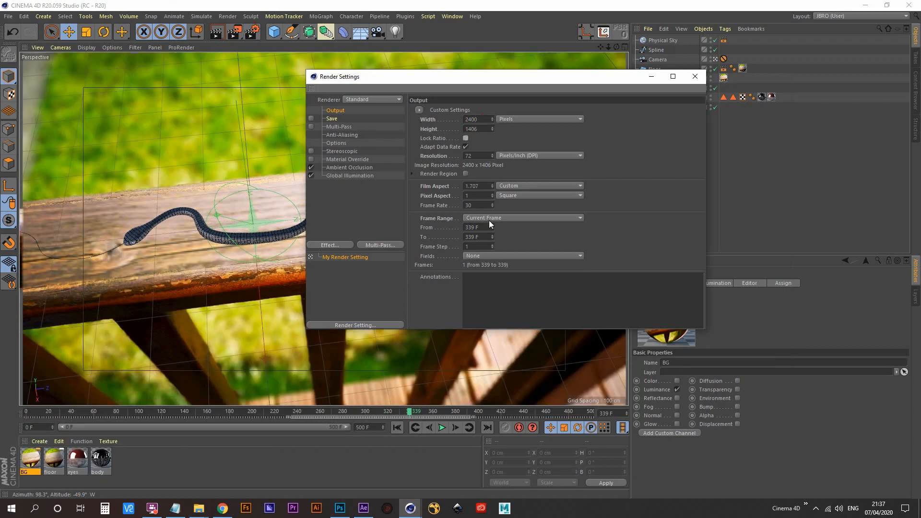
- Set the render's frame range to All Frames and close the render settings
{"action": "left_click", "coordinate": [511, 220]}
{"action": "left_click", "coordinate": [494, 249]}
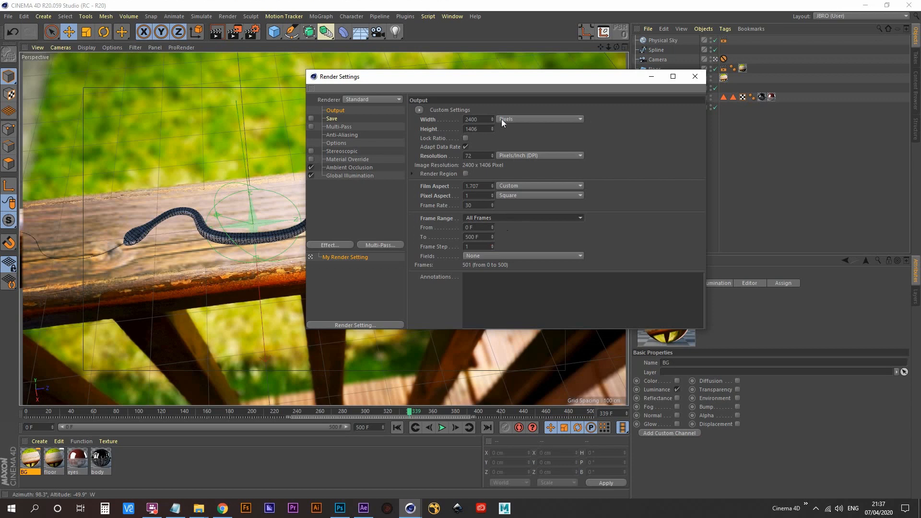
{"action": "left_click", "coordinate": [696, 76]}
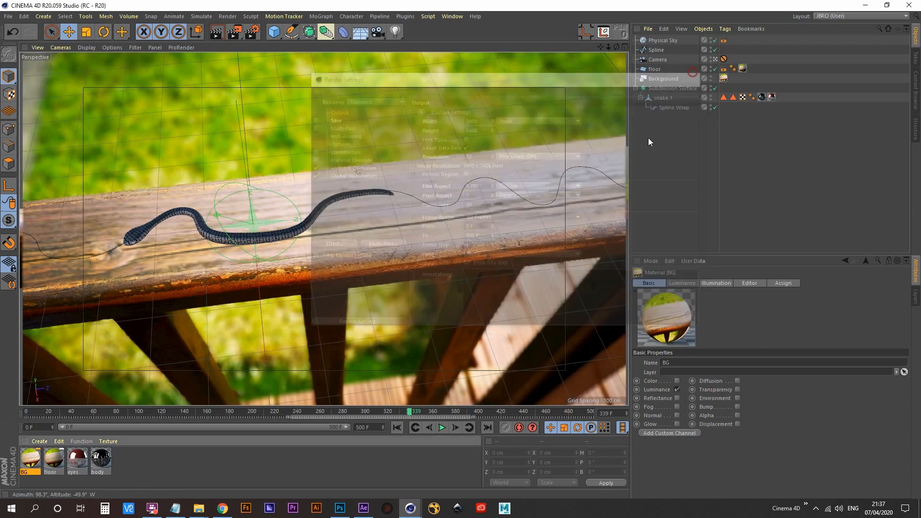
- Switch to After Effects and check the width and height in Comp 1's composition settings, leaving them without changes
{"action": "left_click", "coordinate": [370, 512]}
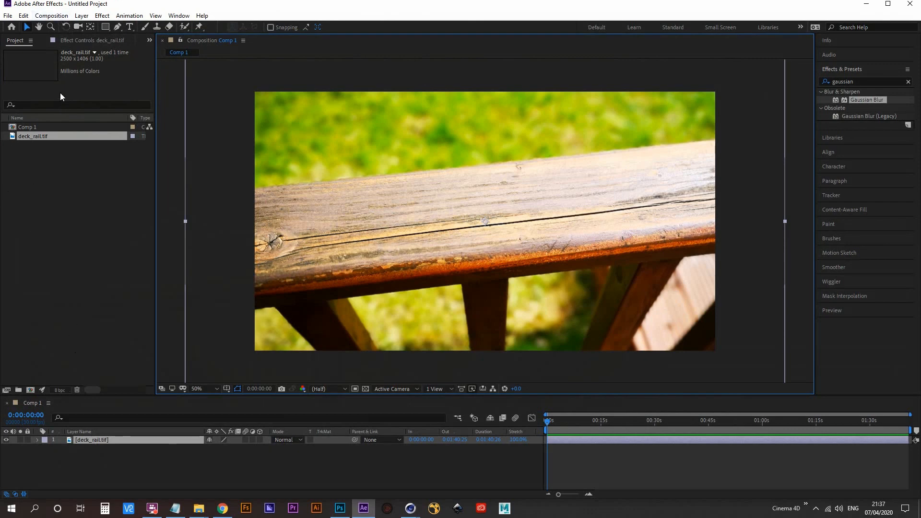
{"action": "left_click", "coordinate": [57, 16]}
{"action": "left_click", "coordinate": [83, 39]}
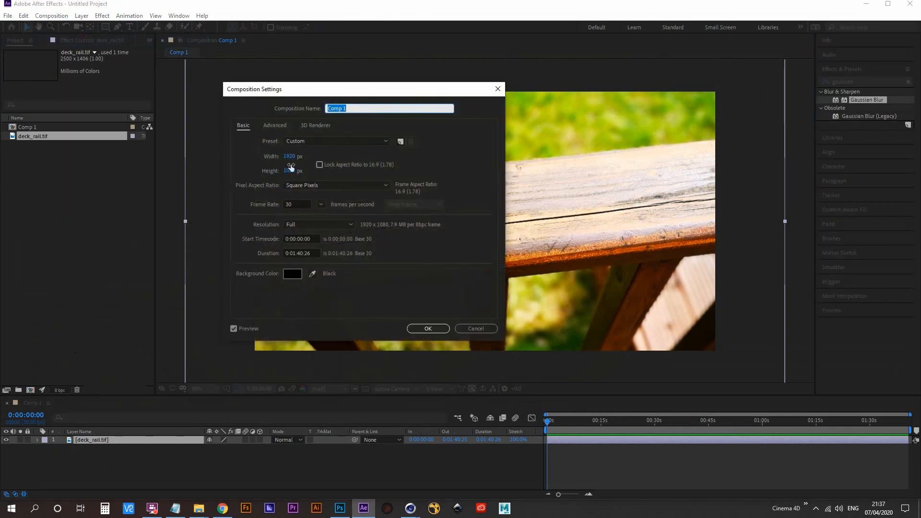
{"action": "left_click", "coordinate": [488, 328]}
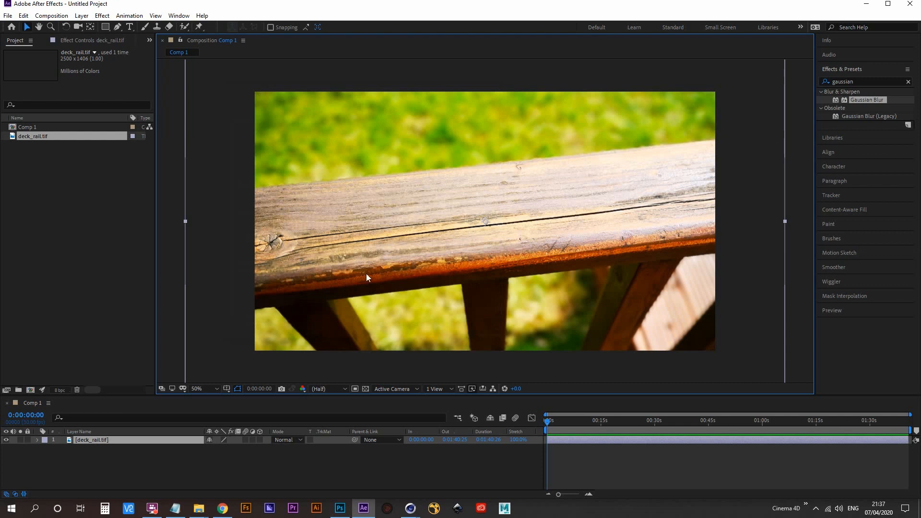
- Try shifting the deck_rail photo within Comp 1, undo it, and shift the photo sideways within the frame again
{"action": "mouse_move", "coordinate": [444, 243]}
{"action": "left_mouse_down"}
{"action": "mouse_move", "coordinate": [437, 251]}
{"action": "mouse_move", "coordinate": [457, 248]}
{"action": "left_mouse_up"}
{"action": "key", "text": "ctrl+z"}
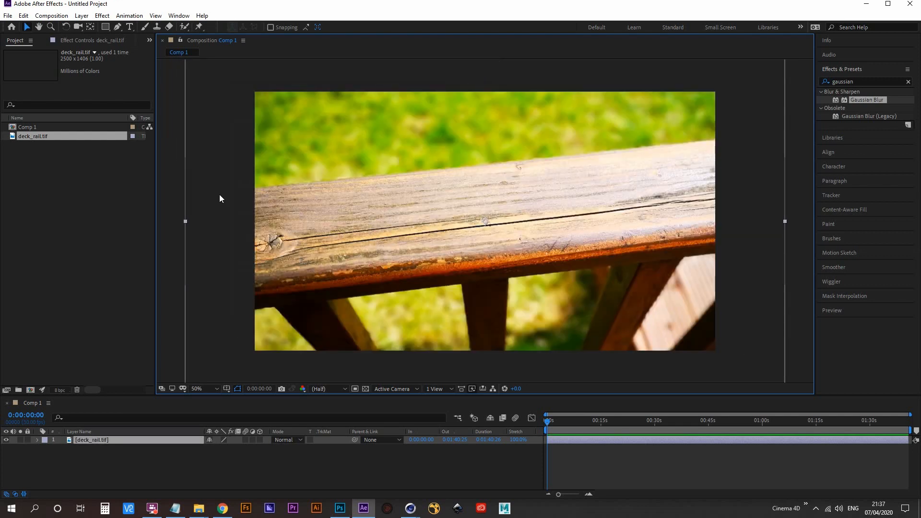
{"action": "left_click_drag", "start_coordinate": [398, 237], "coordinate": [424, 233]}
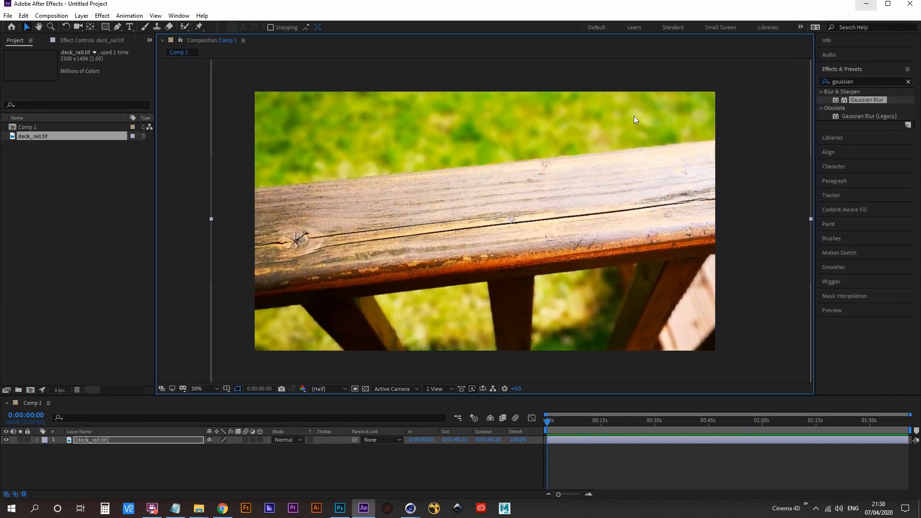
- Scale the deck_rail layer to 92% and reposition it within the composition frame
{"action": "left_click", "coordinate": [88, 440]}
{"action": "key", "text": "s"}
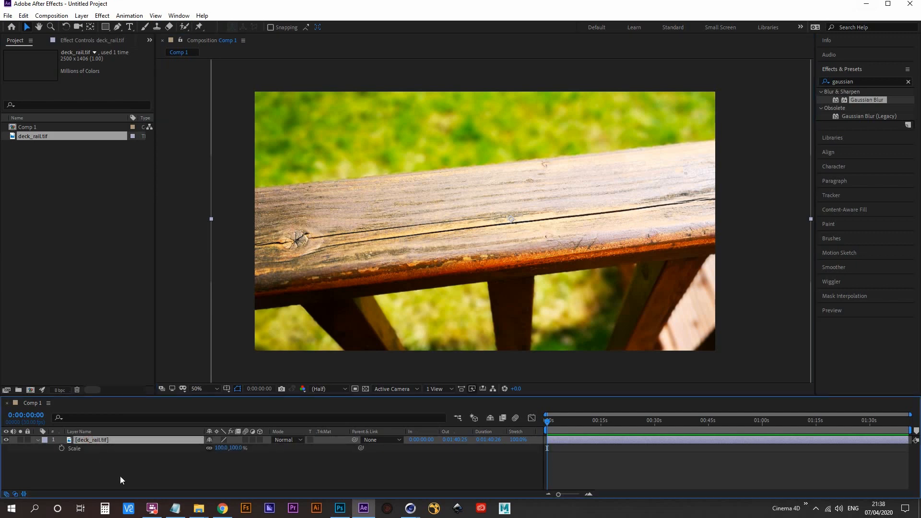
{"action": "left_click_drag", "start_coordinate": [222, 449], "coordinate": [218, 449]}
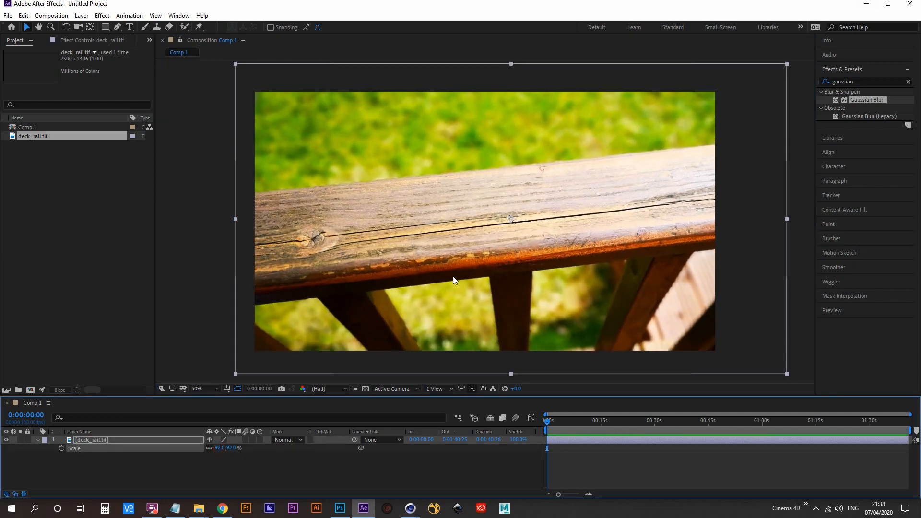
{"action": "left_click_drag", "start_coordinate": [582, 272], "coordinate": [566, 279]}
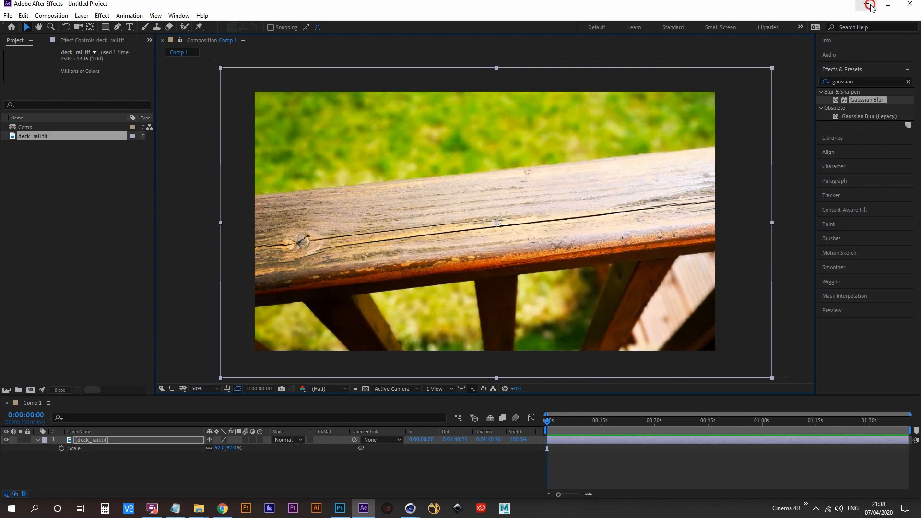
- Return to Cinema 4D, reopen the render settings and enable saving of the rendered images
{"action": "left_click", "coordinate": [867, 5]}
{"action": "left_click", "coordinate": [253, 33]}
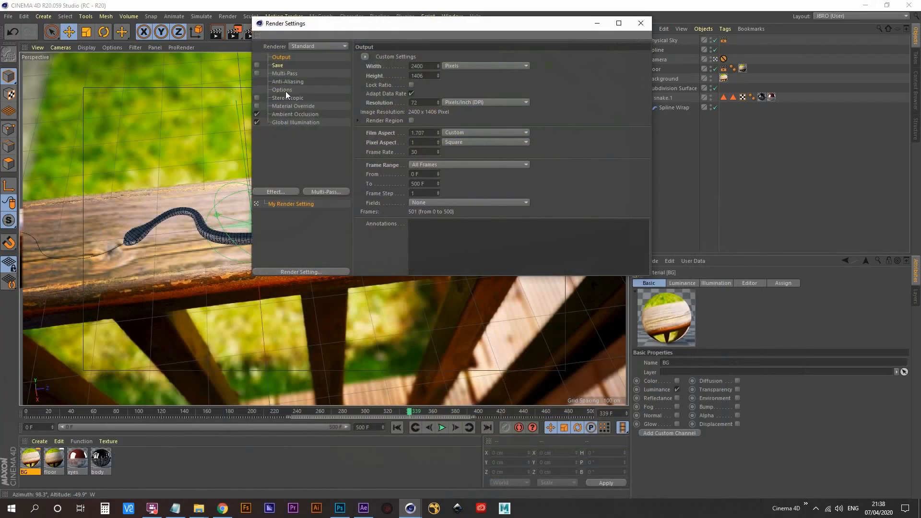
{"action": "left_click_drag", "start_coordinate": [312, 25], "coordinate": [362, 39]}
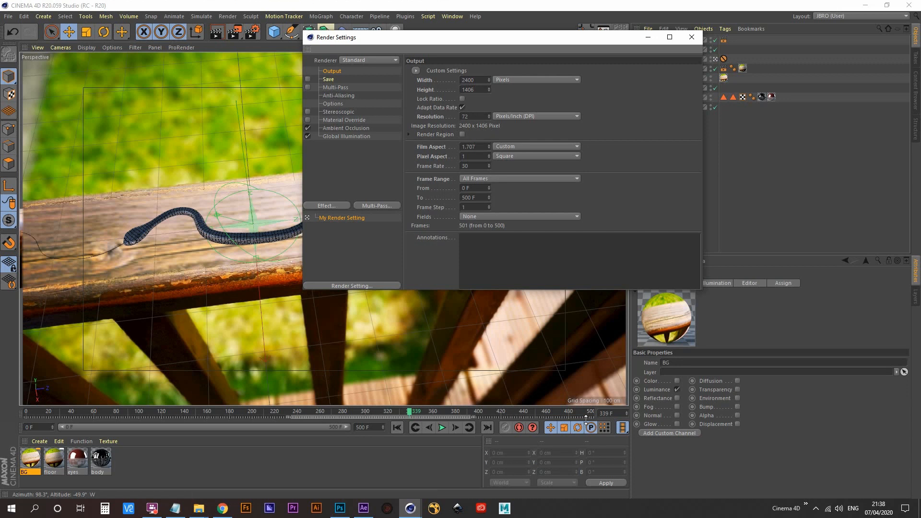
{"action": "left_click", "coordinate": [331, 80]}
{"action": "left_click", "coordinate": [307, 79]}
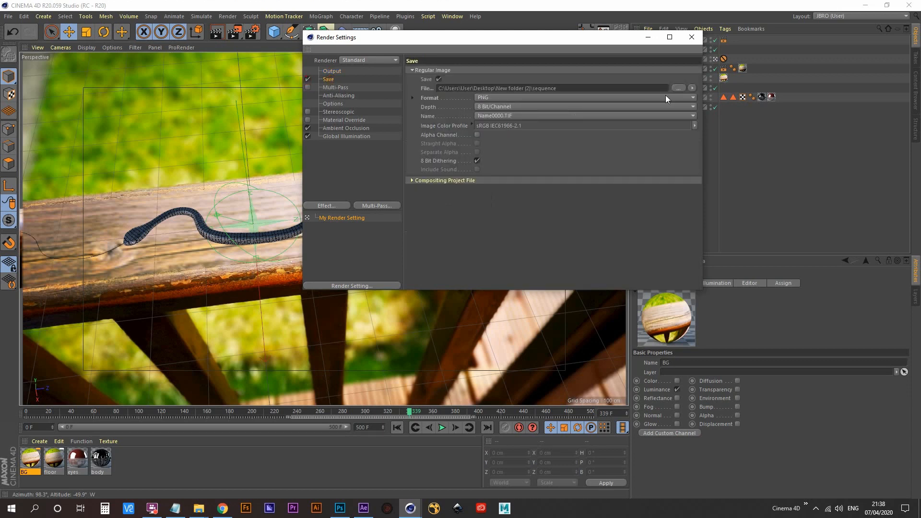
- Browse for the render's save location and go to the 05-Garden_Snake folder inside Cinema 4D on drive D
{"action": "left_click", "coordinate": [679, 88]}
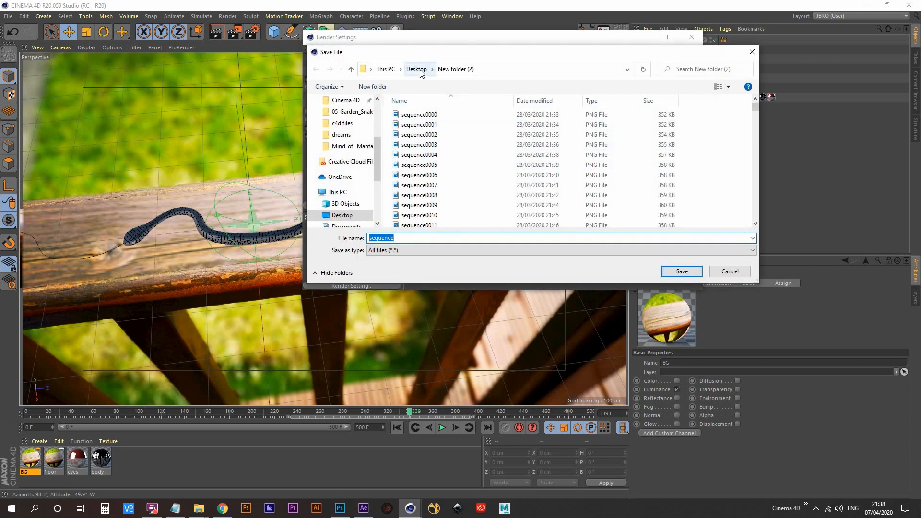
{"action": "left_click", "coordinate": [417, 69]}
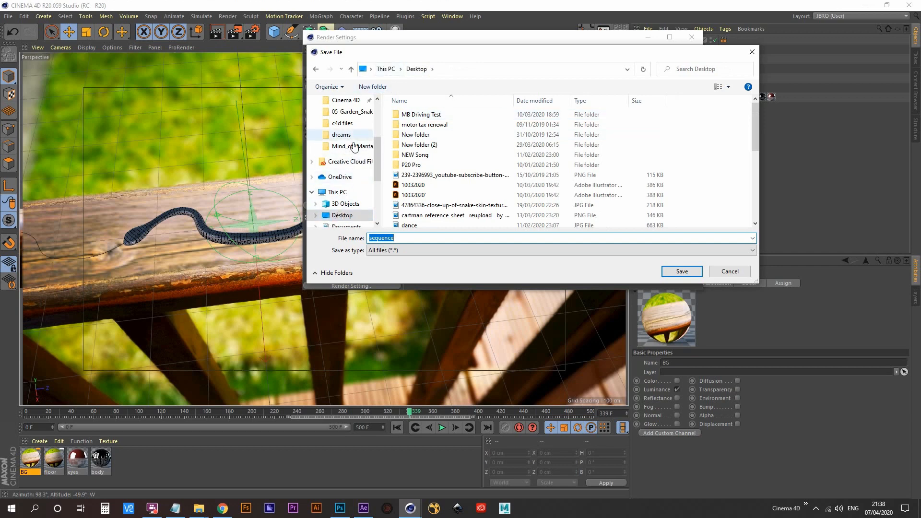
{"action": "left_click", "coordinate": [346, 100]}
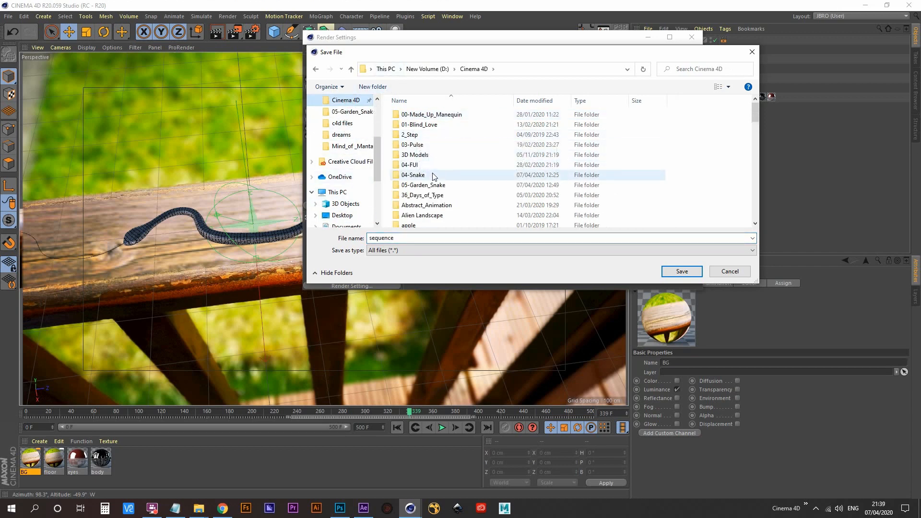
{"action": "left_click", "coordinate": [433, 175]}
{"action": "double_click", "coordinate": [432, 186]}
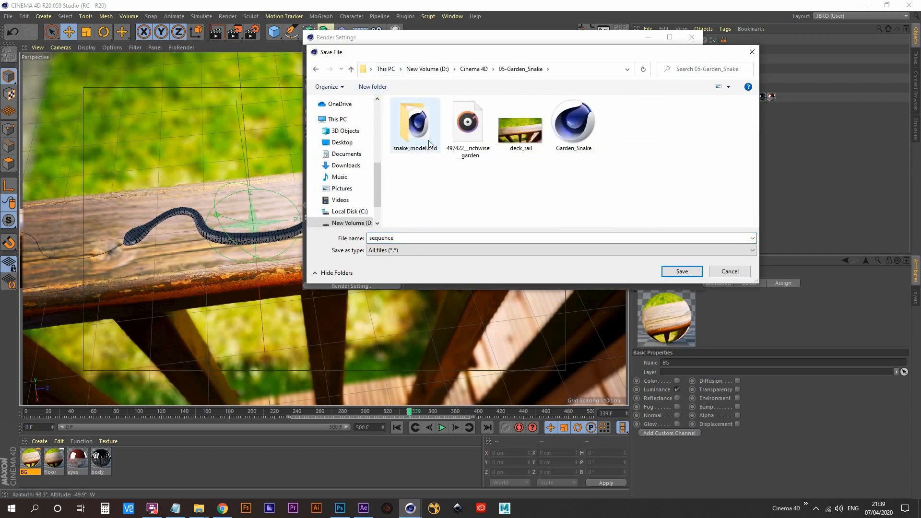
- Create a folder named sequence inside 05-Garden_Snake and open it as the render's save location
{"action": "right_click", "coordinate": [457, 205]}
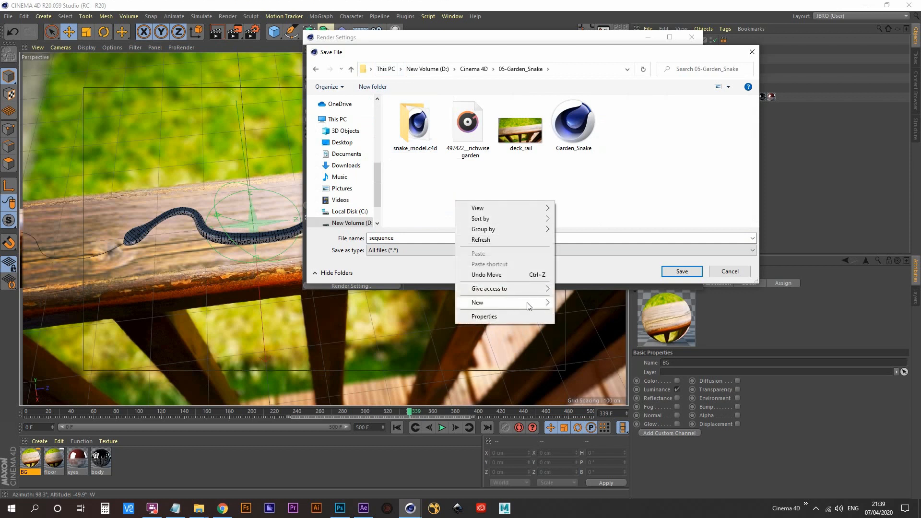
{"action": "mouse_move", "coordinate": [528, 303]}
{"action": "left_click", "coordinate": [580, 305]}
{"action": "type", "text": "se"}
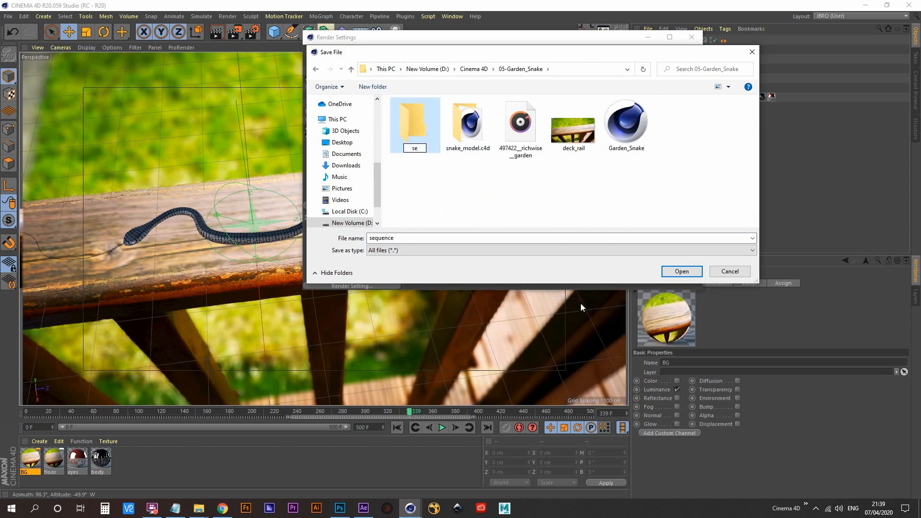
{"action": "type", "text": "quence"}
{"action": "key", "text": "Return"}
{"action": "key", "text": "Return"}
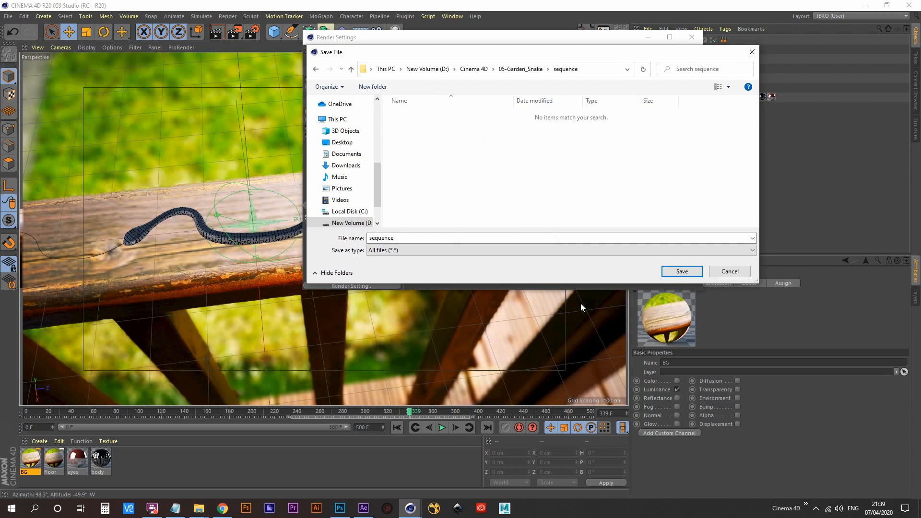
- Name the render output snake_sequence and save the path in the sequence folder
{"action": "double_click", "coordinate": [411, 239]}
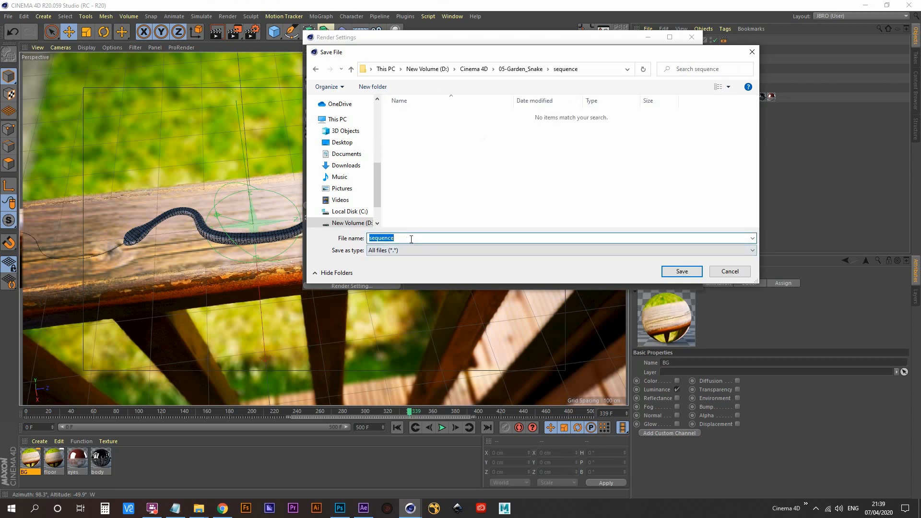
{"action": "key", "text": "Home"}
{"action": "type", "text": "snake_"}
{"action": "key", "text": "Return"}
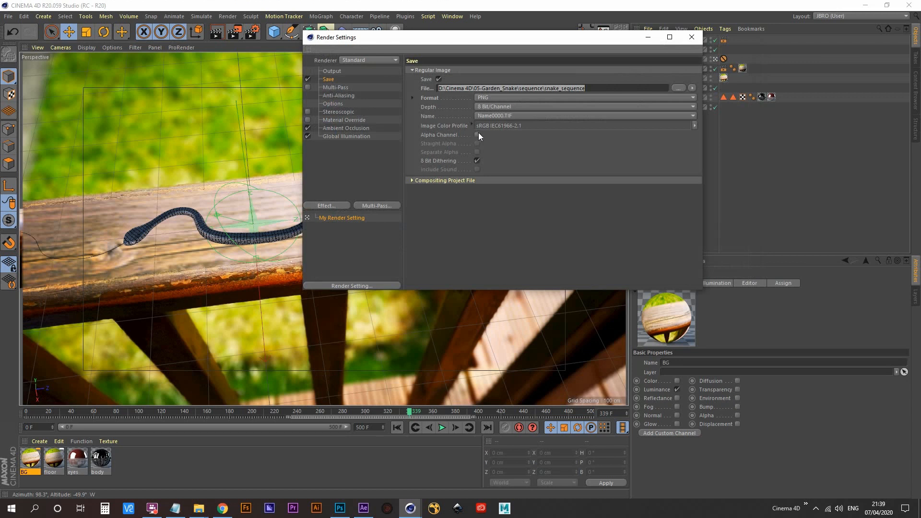
- Set the maximum anti-aliasing level of the render to 2x2
{"action": "left_click", "coordinate": [339, 96]}
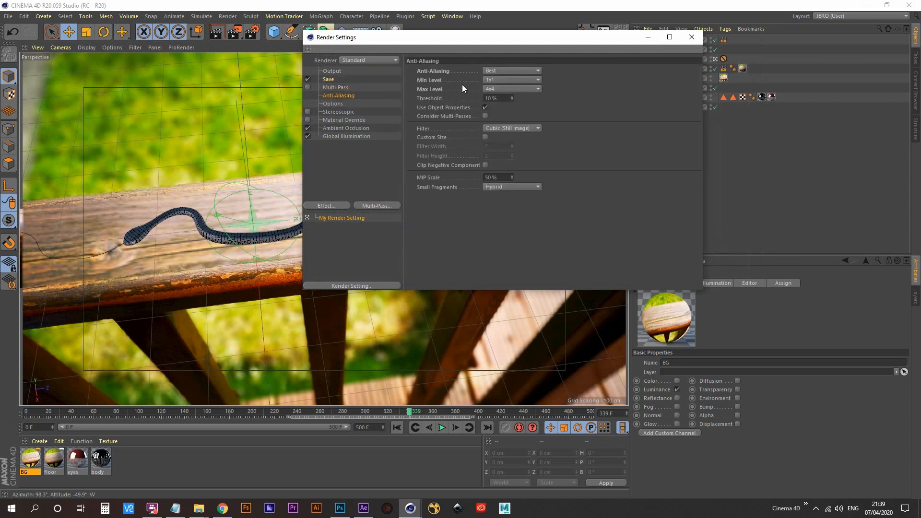
{"action": "left_click", "coordinate": [499, 89]}
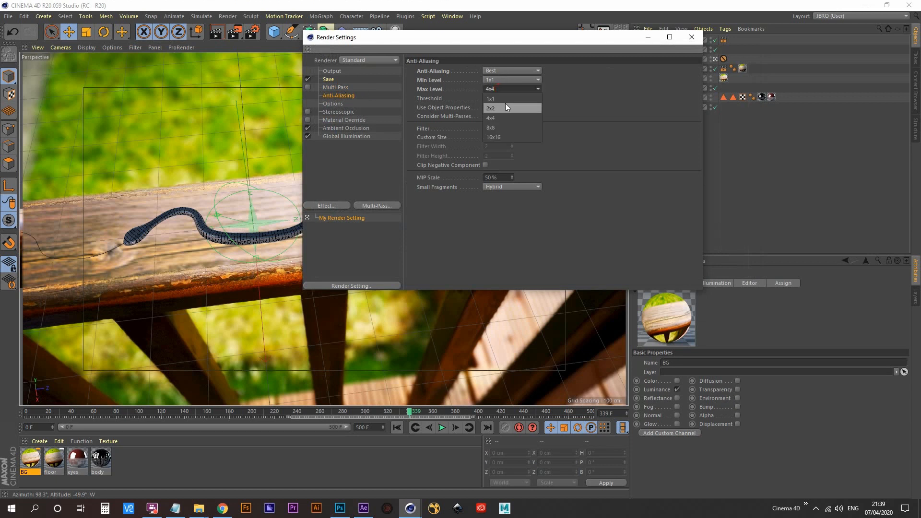
{"action": "left_click", "coordinate": [506, 107]}
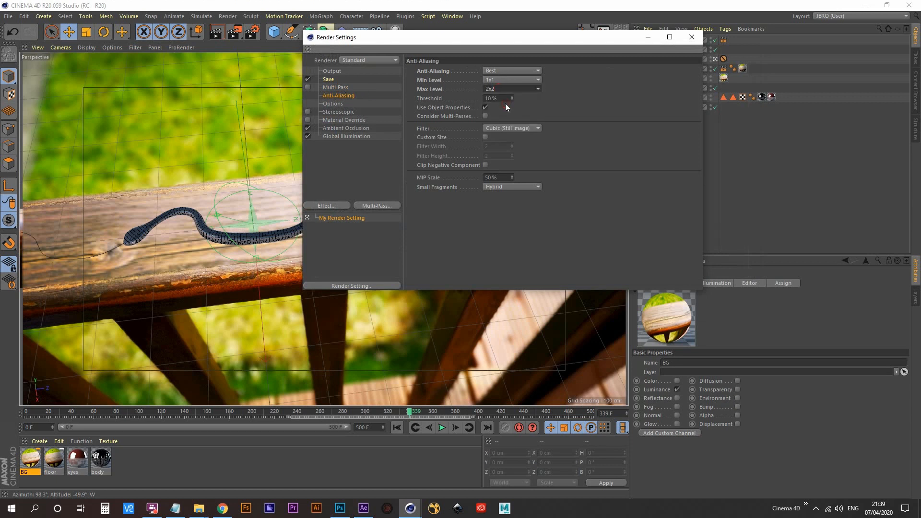
- Review the stereoscopic, ambient occlusion and global illumination render settings, and close the render settings
{"action": "left_click", "coordinate": [333, 104]}
{"action": "left_click", "coordinate": [350, 118]}
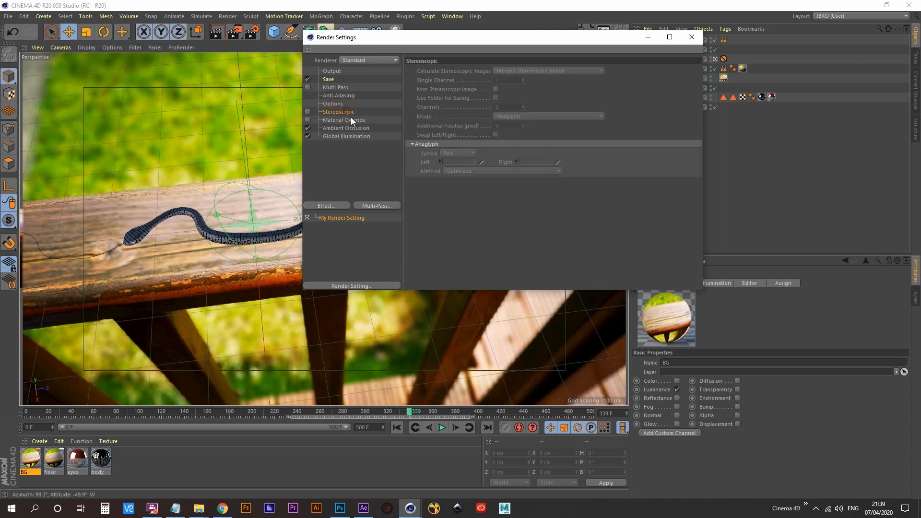
{"action": "left_click", "coordinate": [355, 127]}
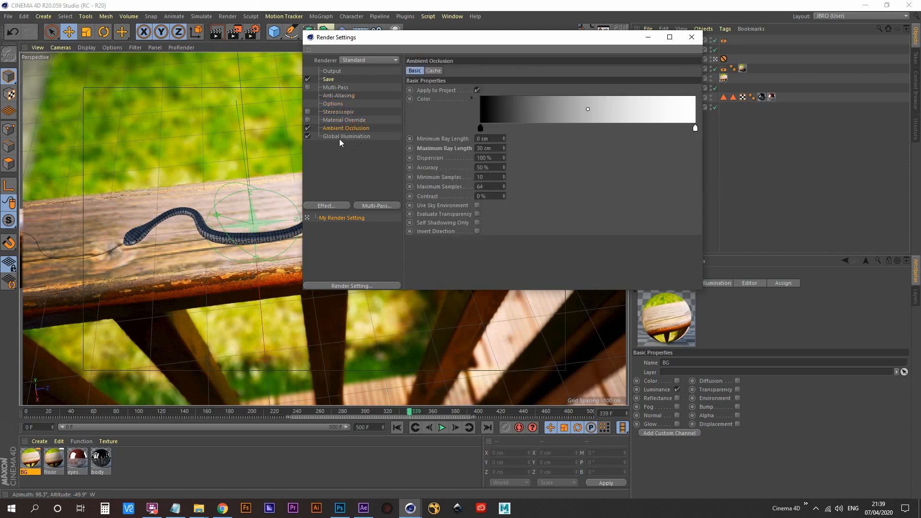
{"action": "left_click", "coordinate": [338, 137]}
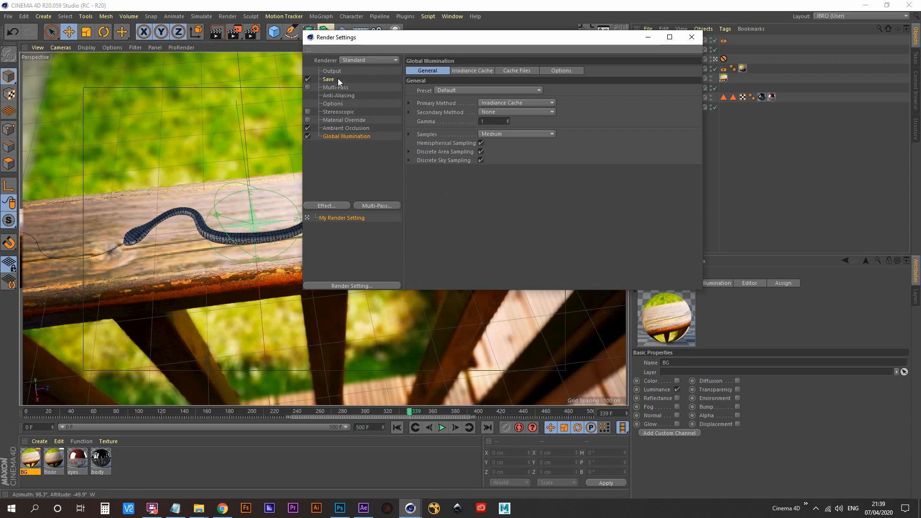
{"action": "left_click", "coordinate": [698, 37]}
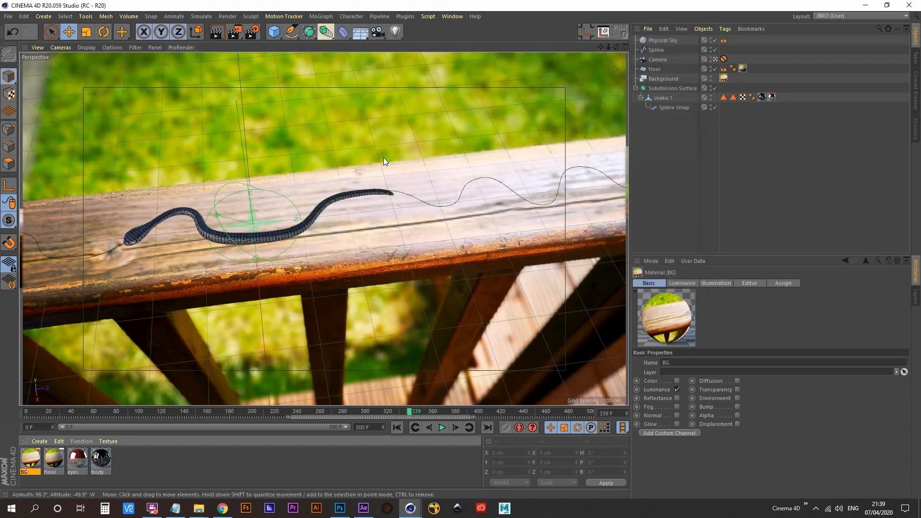
- Add the Garden_Snake project to the Render Queue and start rendering it
{"action": "left_click", "coordinate": [9, 16]}
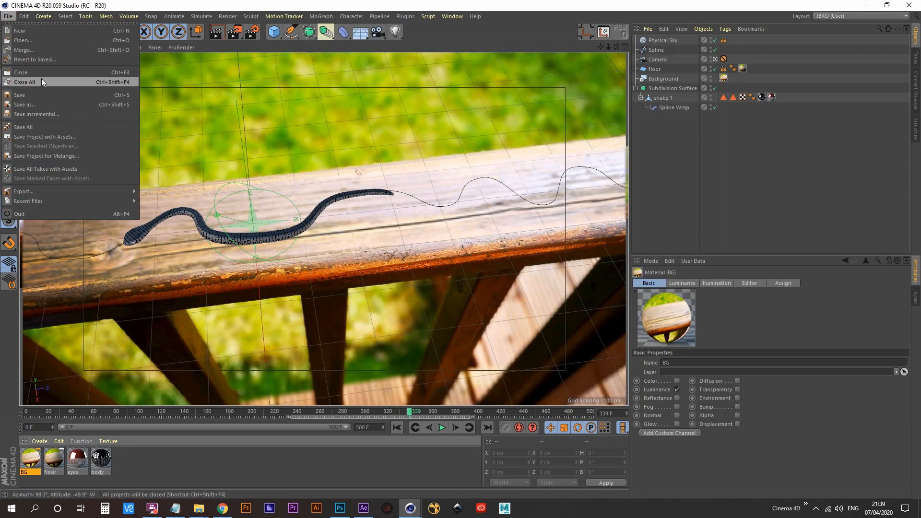
{"action": "left_click", "coordinate": [235, 32]}
{"action": "left_click", "coordinate": [301, 208]}
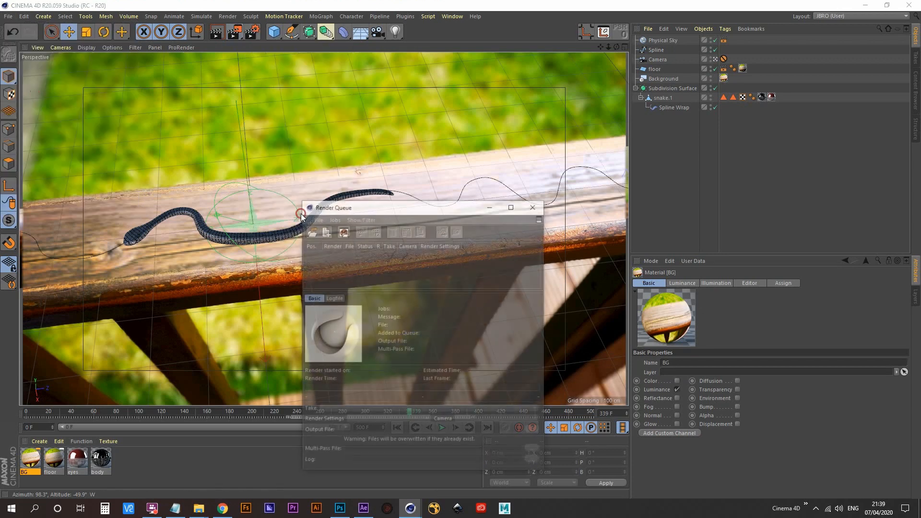
{"action": "left_click_drag", "start_coordinate": [385, 209], "coordinate": [459, 64]}
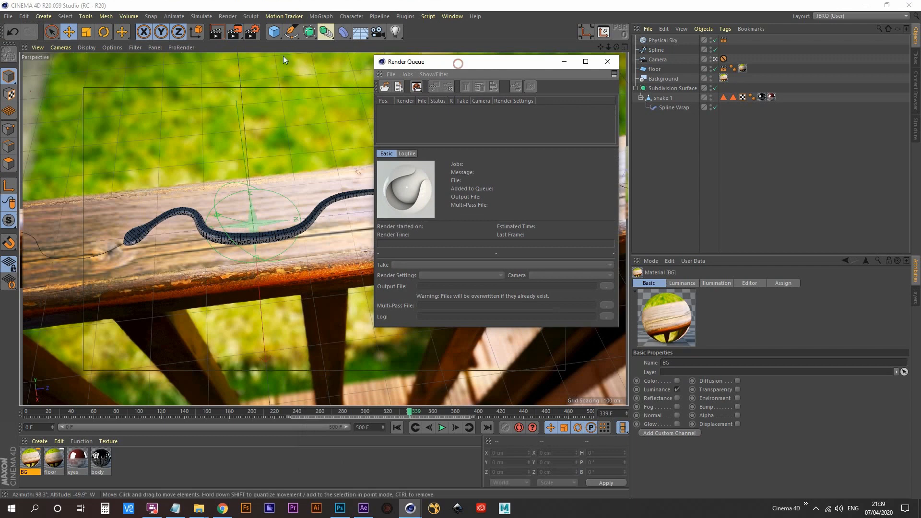
{"action": "left_click", "coordinate": [239, 32]}
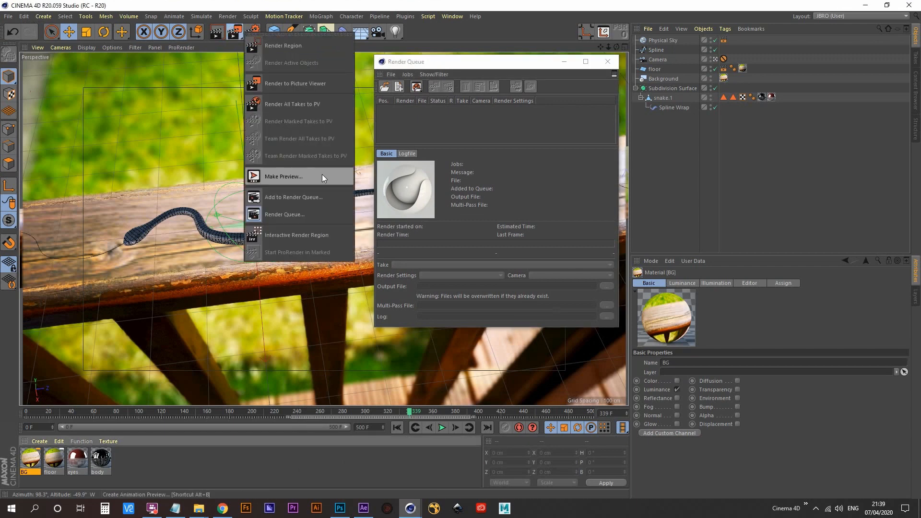
{"action": "left_click", "coordinate": [330, 195]}
{"action": "left_click", "coordinate": [451, 110]}
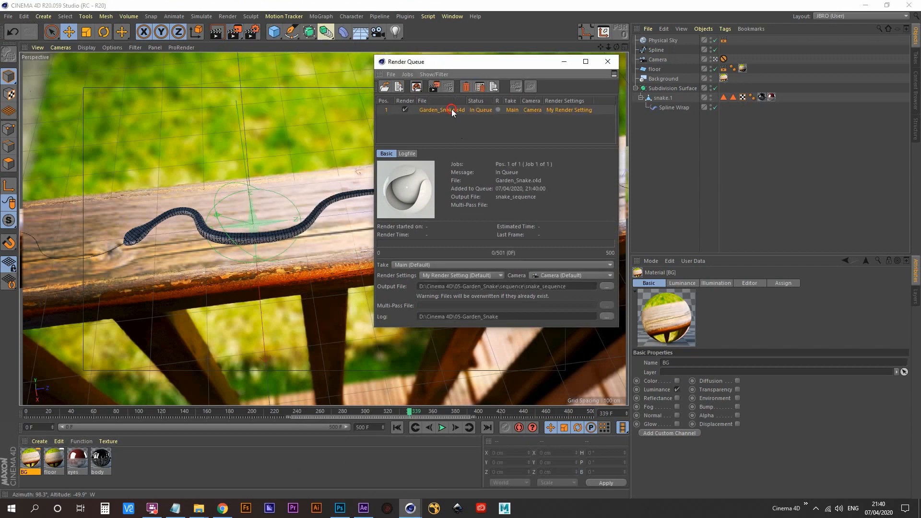
{"action": "left_click", "coordinate": [434, 87]}
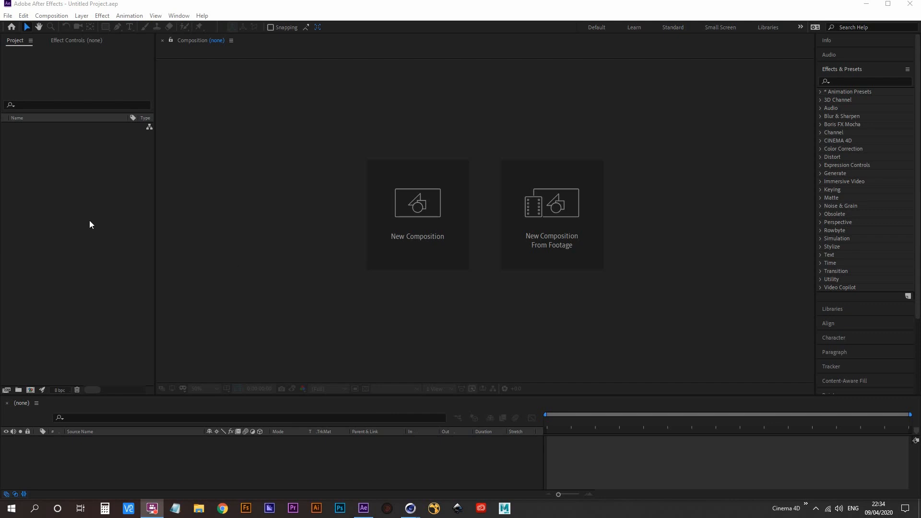
- In After Effects, import the snake_sequence frames as a PNG sequence from the sequence folder and create a composition from the footage
{"action": "left_click", "coordinate": [8, 15]}
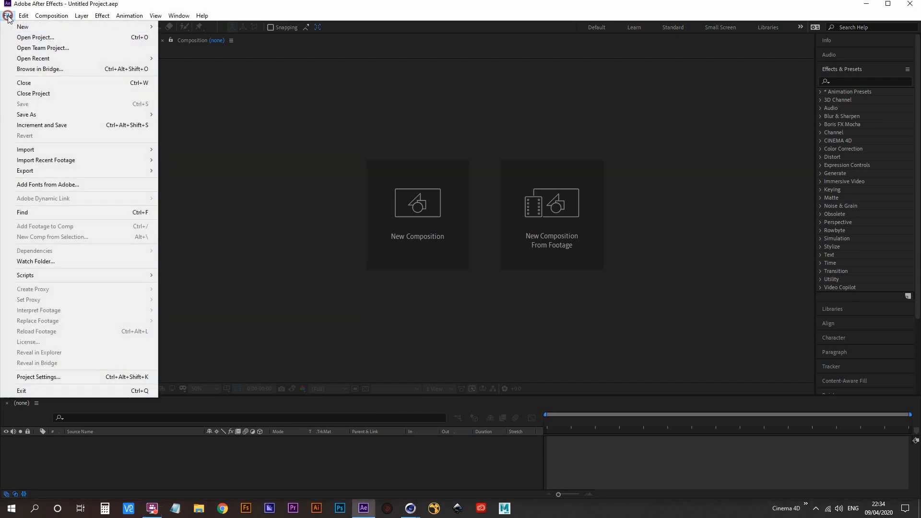
{"action": "mouse_move", "coordinate": [138, 150]}
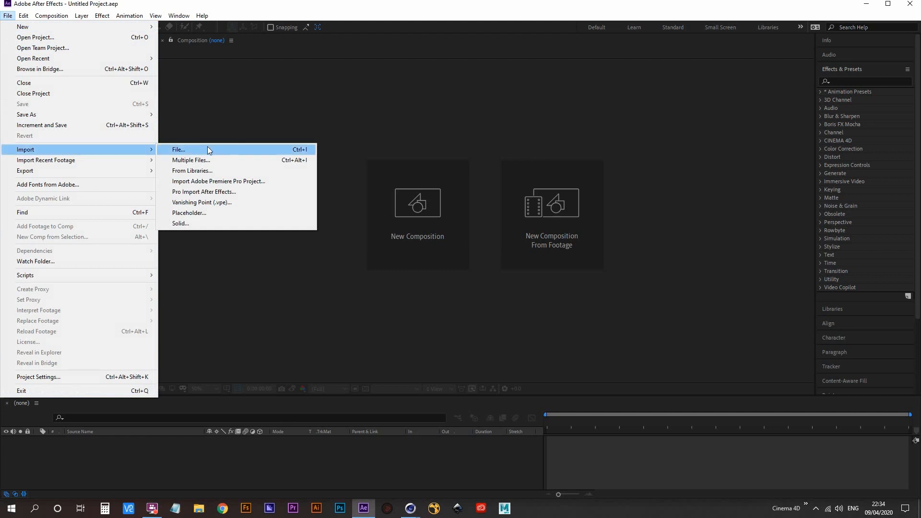
{"action": "left_click", "coordinate": [232, 151]}
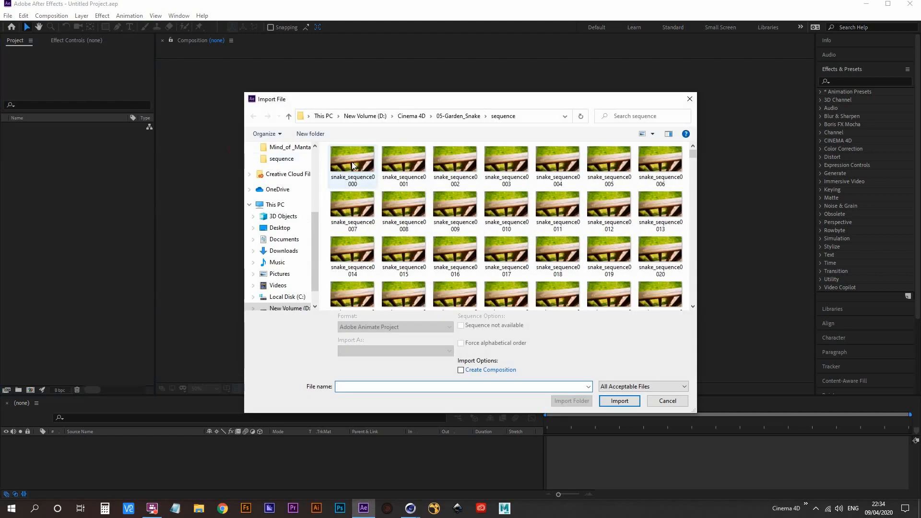
{"action": "left_click", "coordinate": [352, 163]}
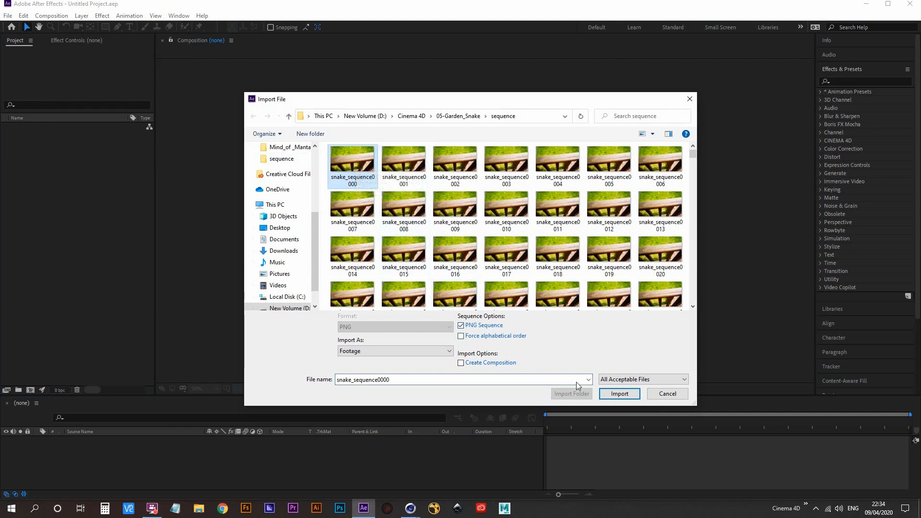
{"action": "left_click", "coordinate": [620, 395]}
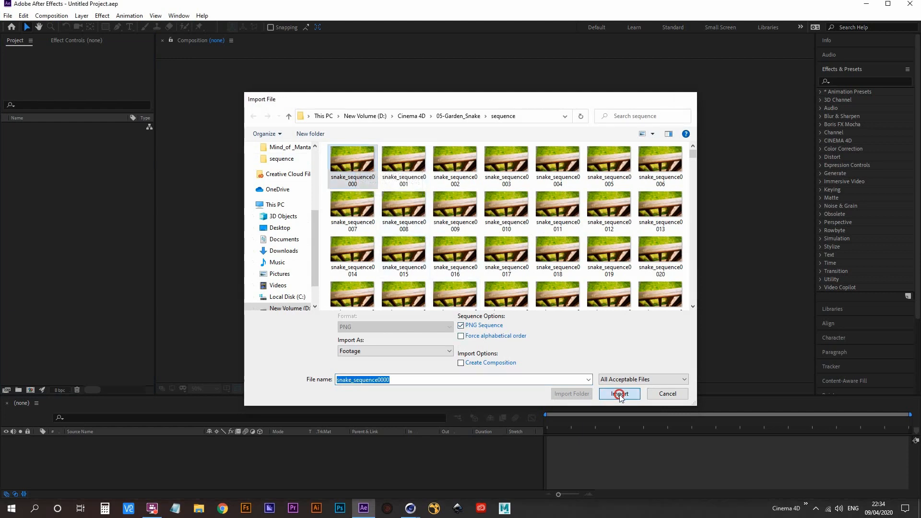
{"action": "left_click_drag", "start_coordinate": [46, 128], "coordinate": [30, 390]}
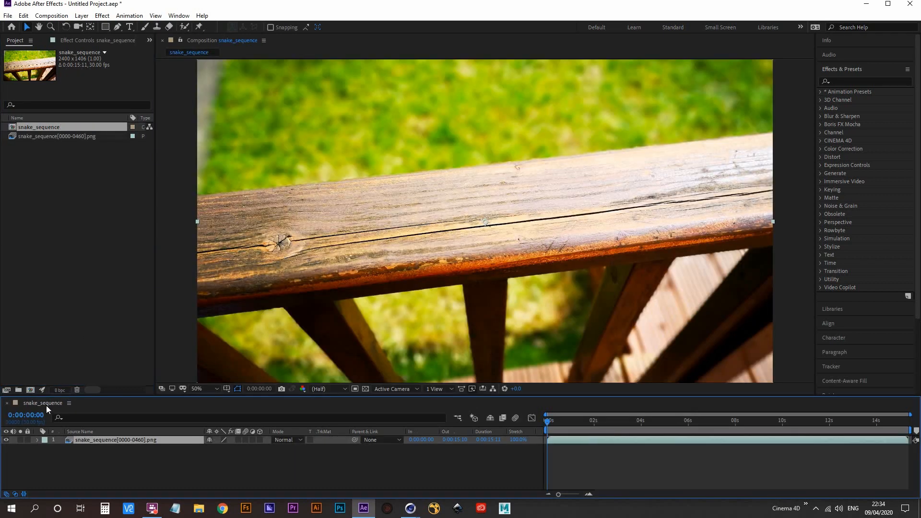
- Change the snake_sequence composition's size to 1920 x 1080 px in its composition settings
{"action": "key", "text": "ctrl+k"}
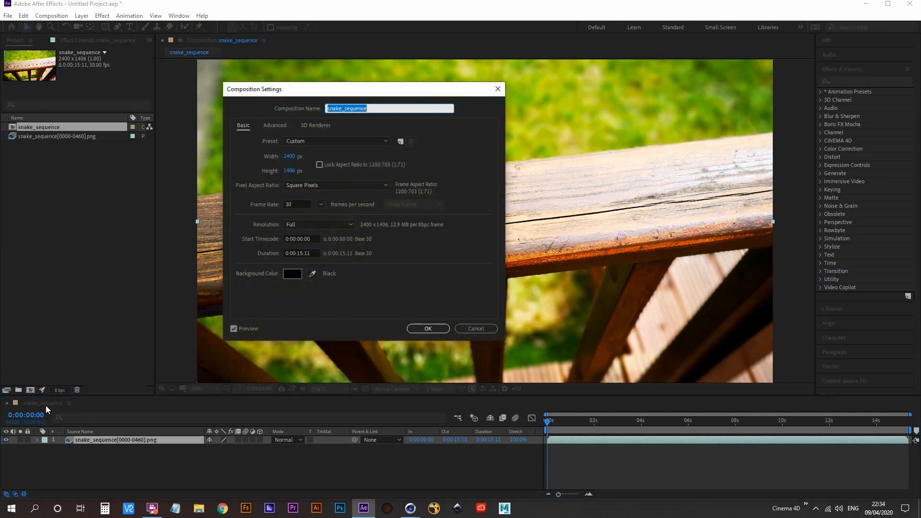
{"action": "left_click_drag", "start_coordinate": [307, 91], "coordinate": [308, 110]}
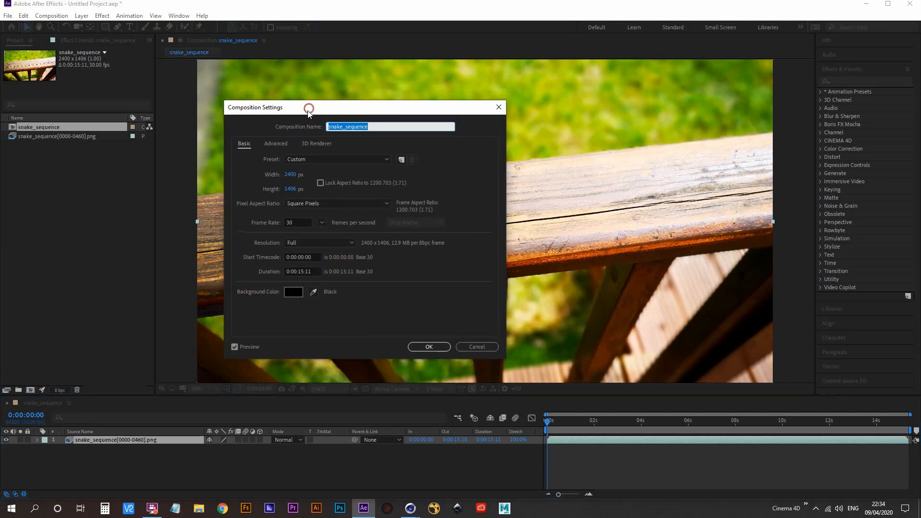
{"action": "left_click", "coordinate": [290, 176]}
{"action": "type", "text": "19"}
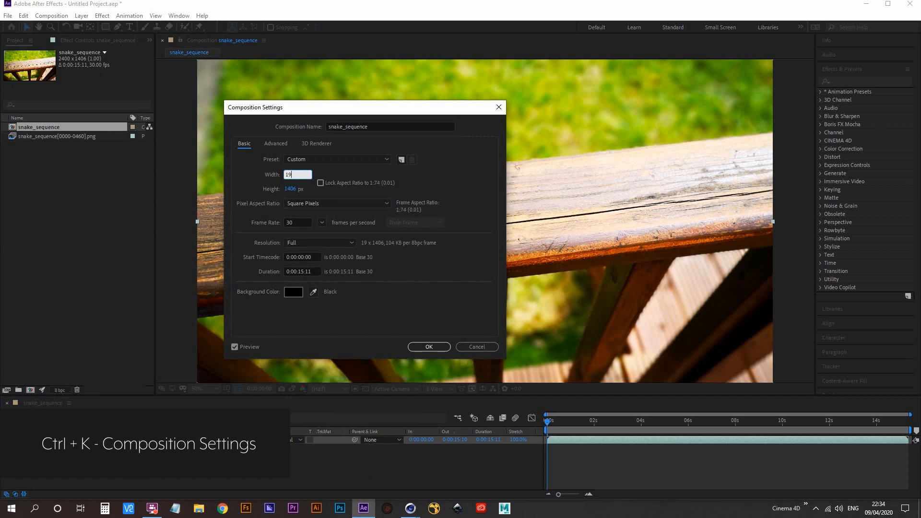
{"action": "type", "text": "20"}
{"action": "key", "text": "Tab"}
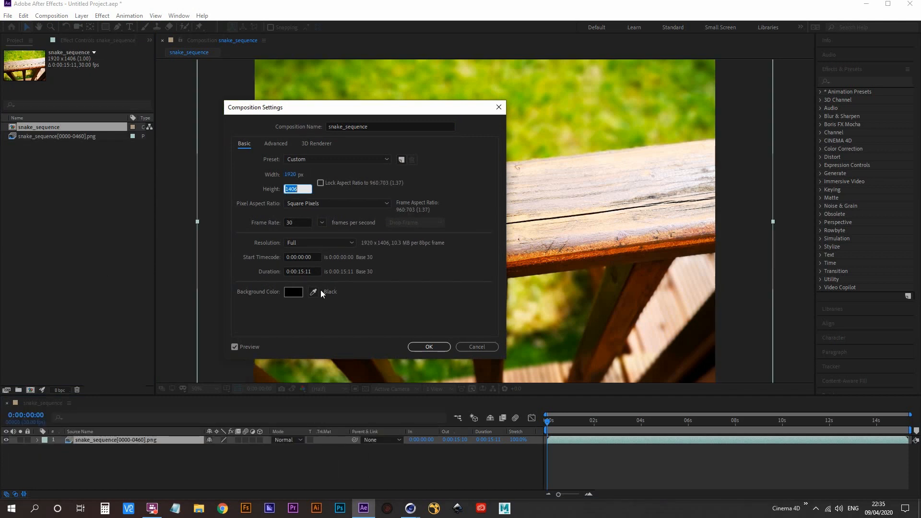
{"action": "type", "text": "1080"}
{"action": "left_click", "coordinate": [327, 301]}
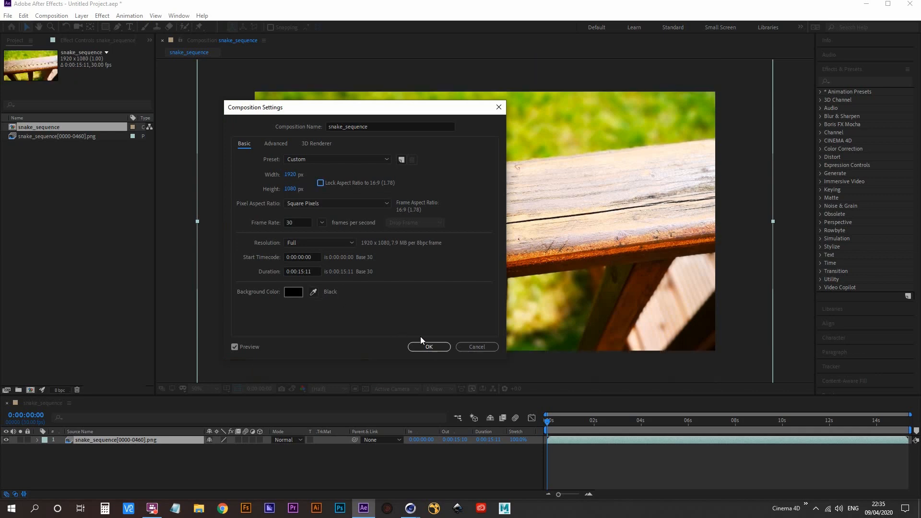
{"action": "left_click", "coordinate": [429, 347]}
- Examine how far the sequence layer's edges extend beyond the resized composition frame
{"action": "scroll", "coordinate": [427, 224], "scroll_direction": "up", "scroll_amount": 2}
{"action": "scroll", "coordinate": [427, 243], "scroll_direction": "down", "scroll_amount": 4}
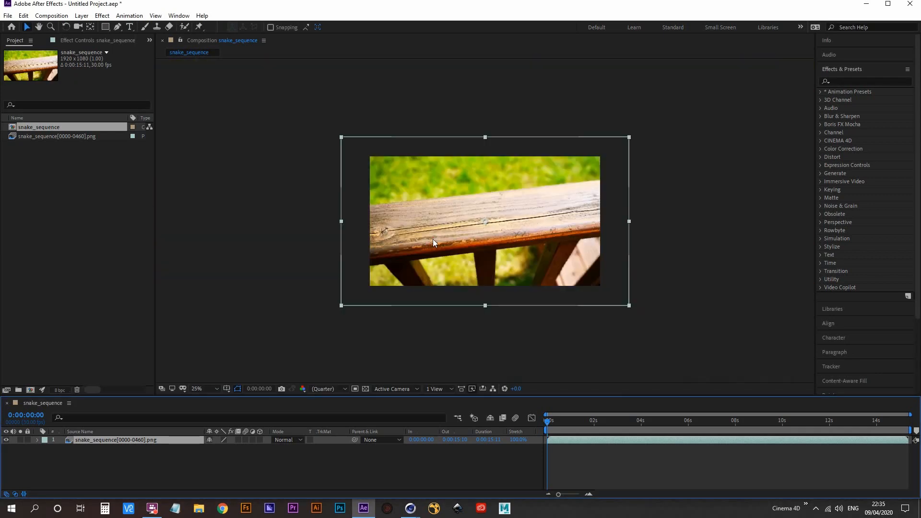
{"action": "scroll", "coordinate": [433, 243], "scroll_direction": "up", "scroll_amount": 4}
{"action": "scroll", "coordinate": [450, 233], "scroll_direction": "down", "scroll_amount": 2}
{"action": "scroll", "coordinate": [449, 233], "scroll_direction": "down", "scroll_amount": 2}
{"action": "scroll", "coordinate": [465, 239], "scroll_direction": "up", "scroll_amount": 2}
{"action": "scroll", "coordinate": [465, 240], "scroll_direction": "down", "scroll_amount": 2}
{"action": "left_click_drag", "start_coordinate": [461, 237], "coordinate": [461, 241]}
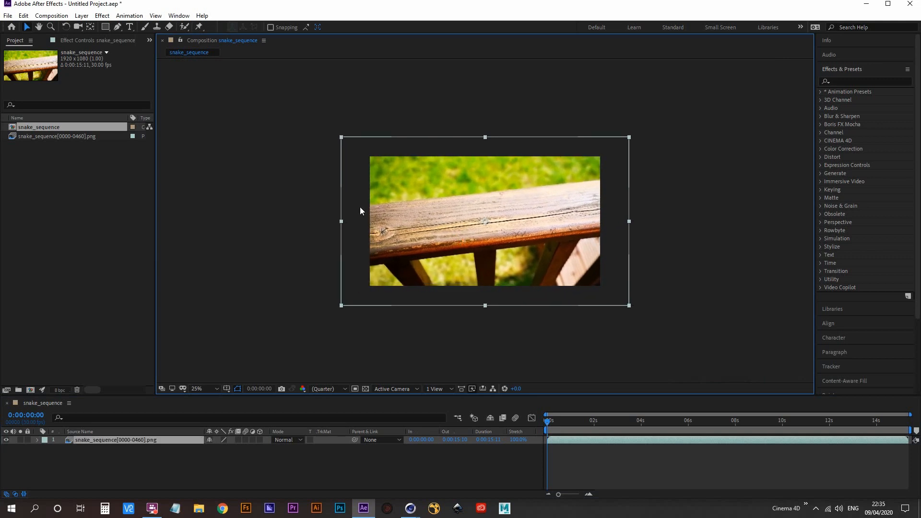
{"action": "scroll", "coordinate": [485, 247], "scroll_direction": "up", "scroll_amount": 2}
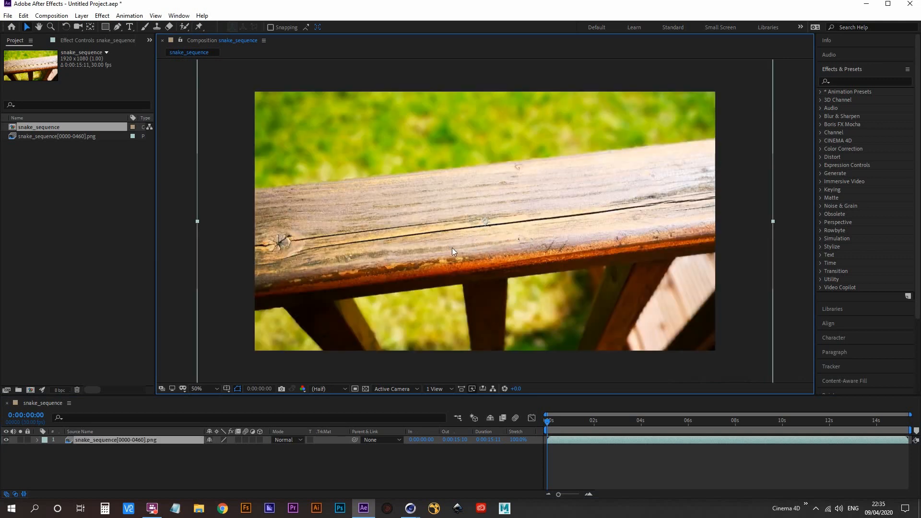
- Preview the beginning of the composition and return the playhead to the first frame
{"action": "left_click", "coordinate": [546, 421]}
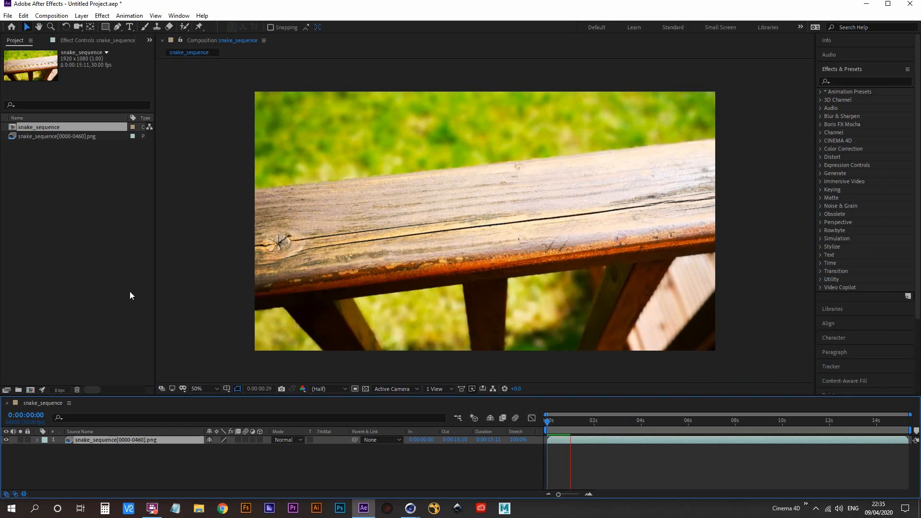
{"action": "key", "text": "space"}
{"action": "left_click_drag", "start_coordinate": [563, 423], "coordinate": [160, 486]}
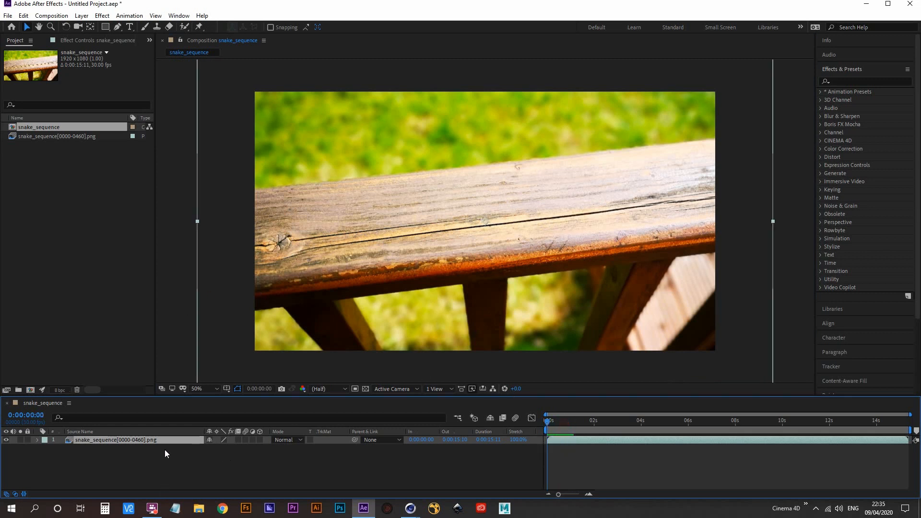
- Scale the snake_sequence layer to 86% in both dimensions
{"action": "key", "text": "s"}
{"action": "left_click", "coordinate": [220, 447]}
{"action": "type", "text": "86"}
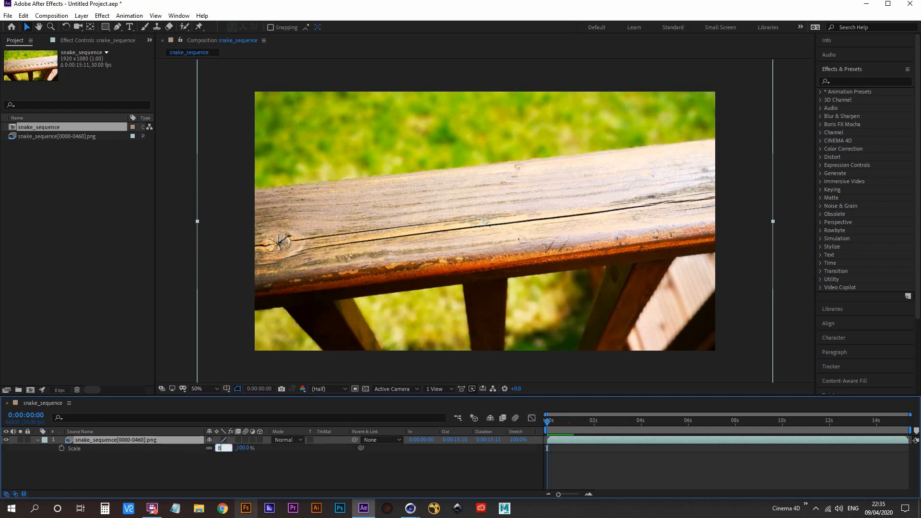
{"action": "key", "text": "Return"}
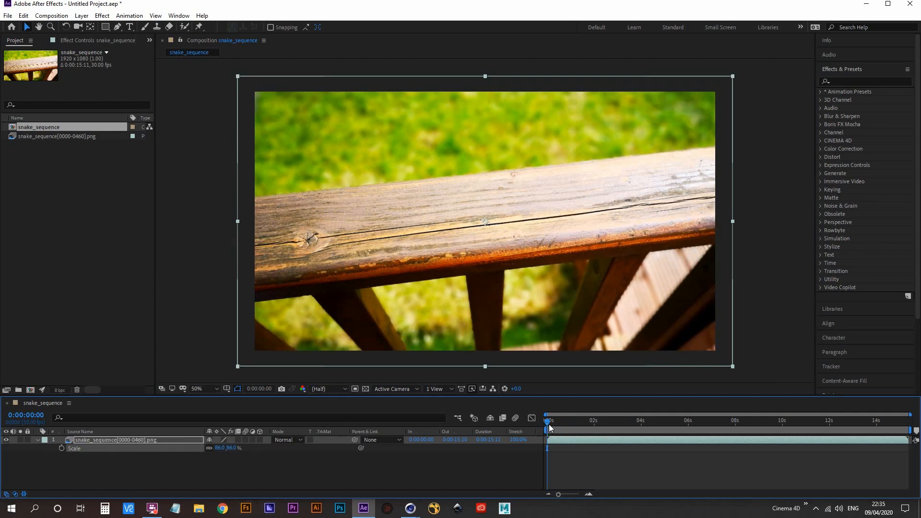
- Preview the rescaled snake sequence from the first frame to check its framing
{"action": "key", "text": "space"}
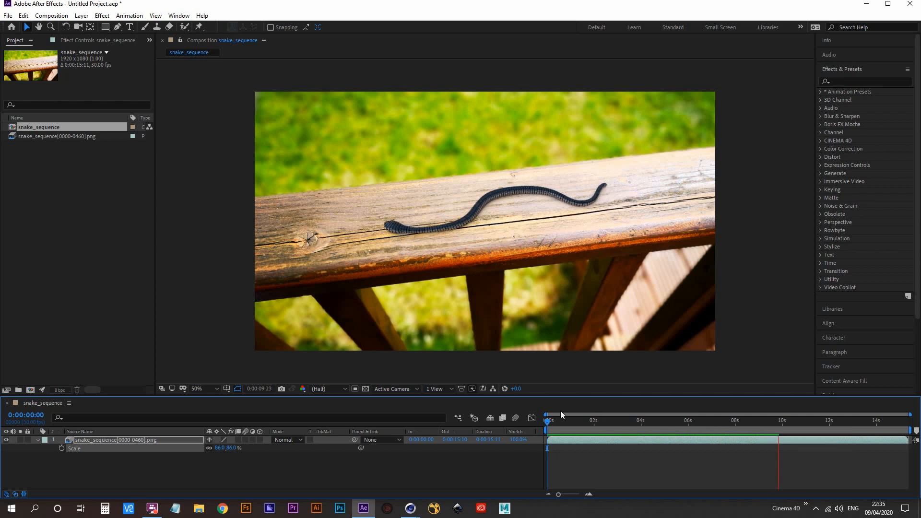
{"action": "left_click_drag", "start_coordinate": [549, 420], "coordinate": [398, 405]}
{"action": "key", "text": "space"}
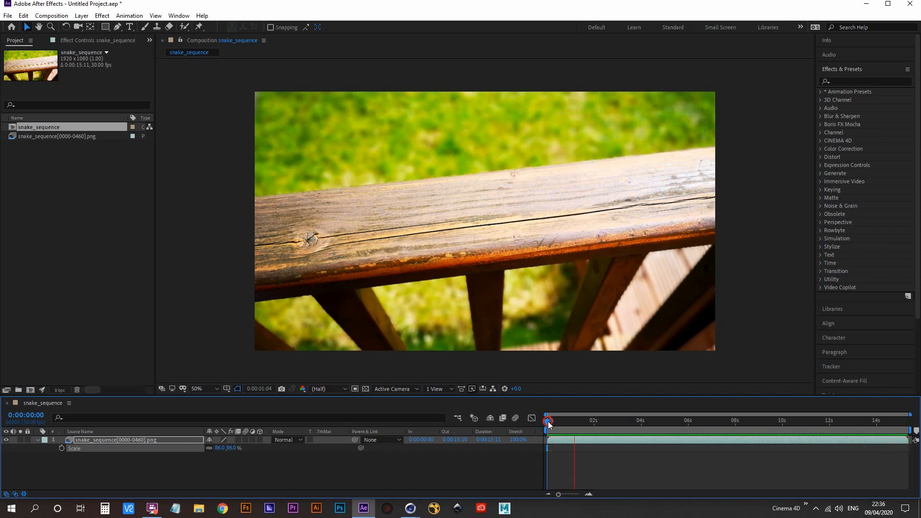
{"action": "key", "text": "space"}
- Add the expression wiggle(2,4) to the snake_sequence layer's Position property
{"action": "left_click", "coordinate": [134, 439]}
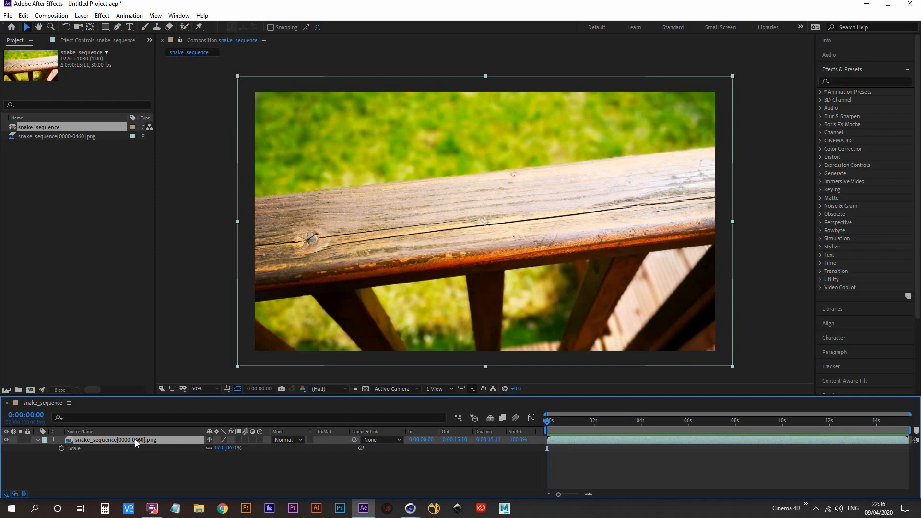
{"action": "key", "text": "p"}
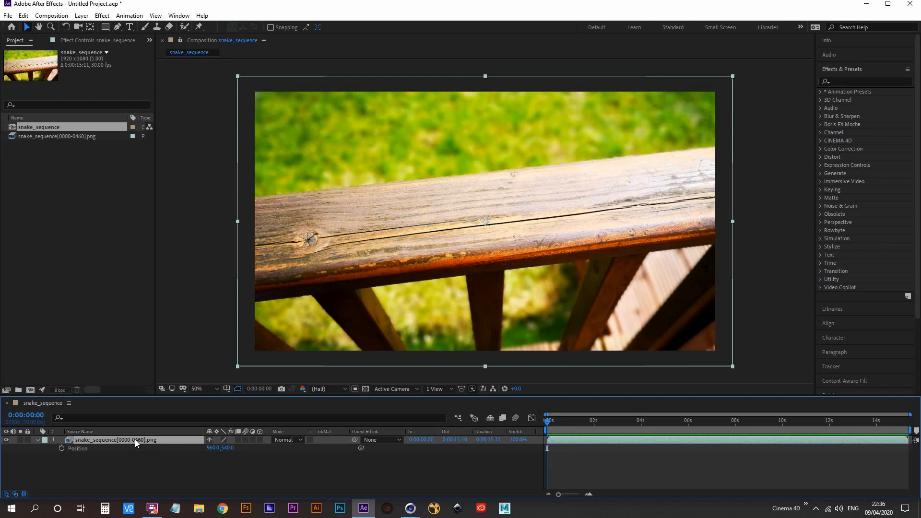
{"action": "left_click", "coordinate": [62, 451], "text": "alt"}
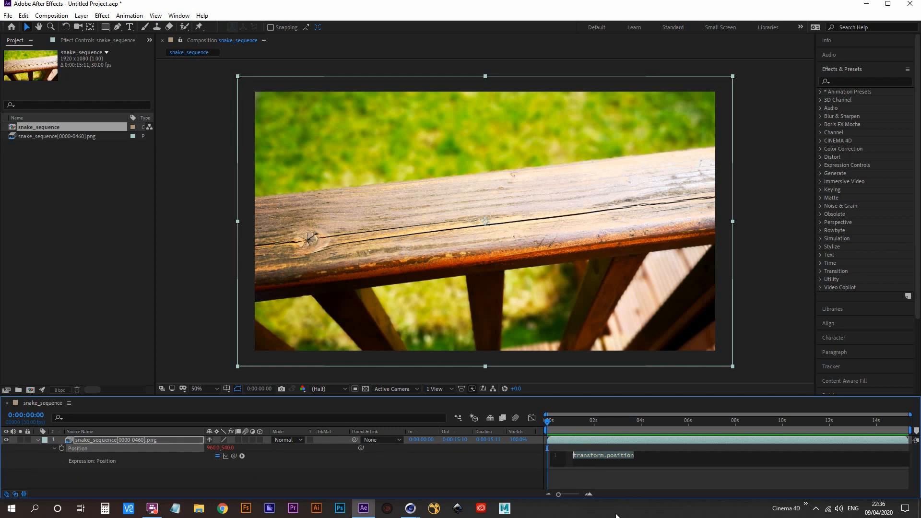
{"action": "type", "text": "wiggl"}
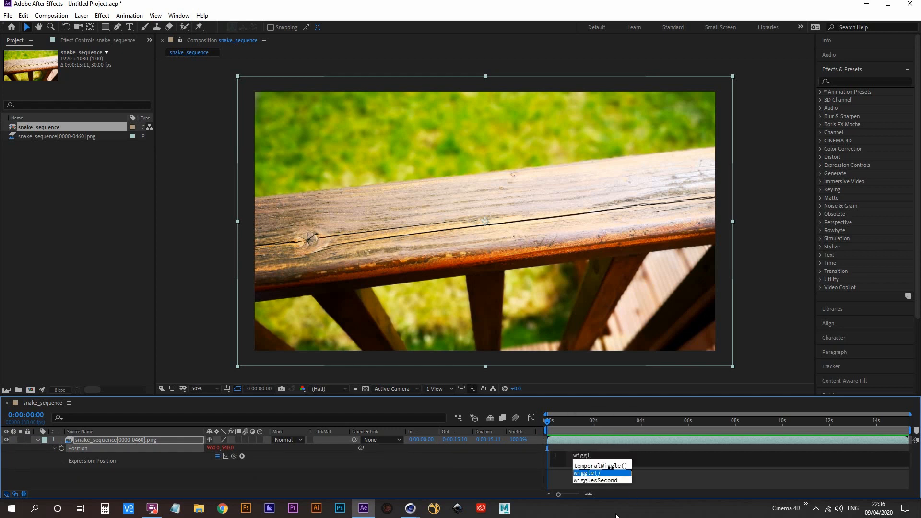
{"action": "type", "text": "e"}
{"action": "key", "text": "Return"}
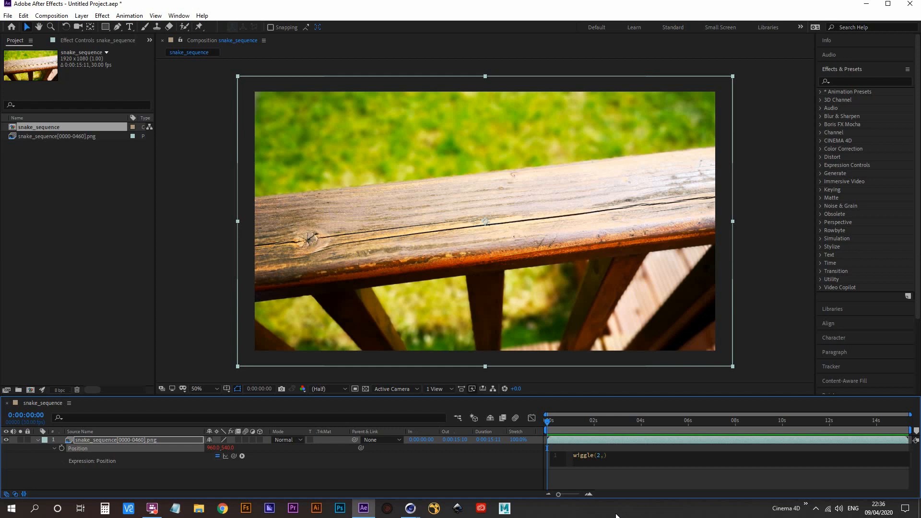
{"action": "key", "text": "KP_Enter"}
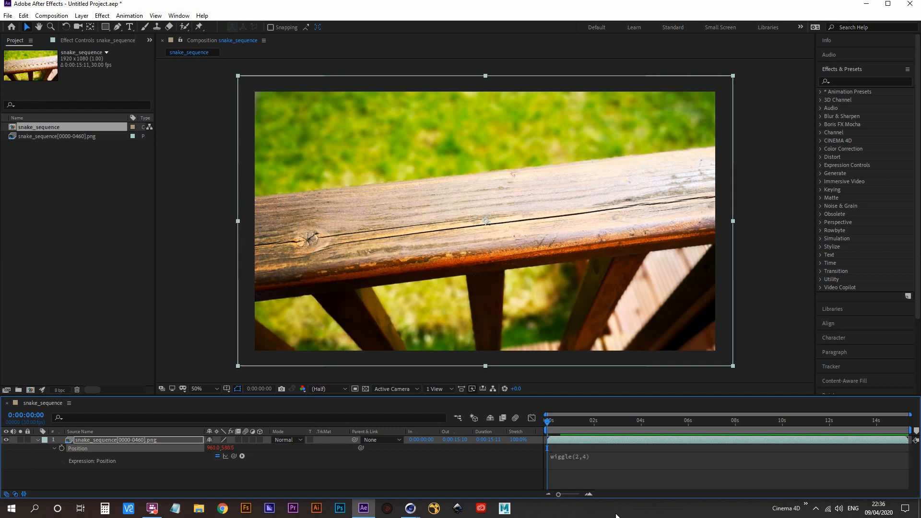
- Preview the wiggling camera-shake movement and return the playhead to the first frame
{"action": "left_click", "coordinate": [209, 322]}
{"action": "key", "text": "space"}
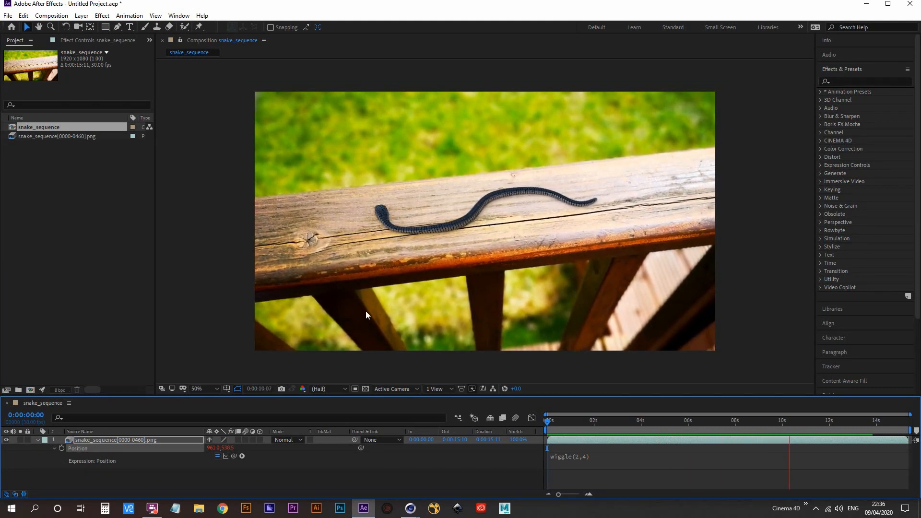
{"action": "left_click", "coordinate": [548, 422]}
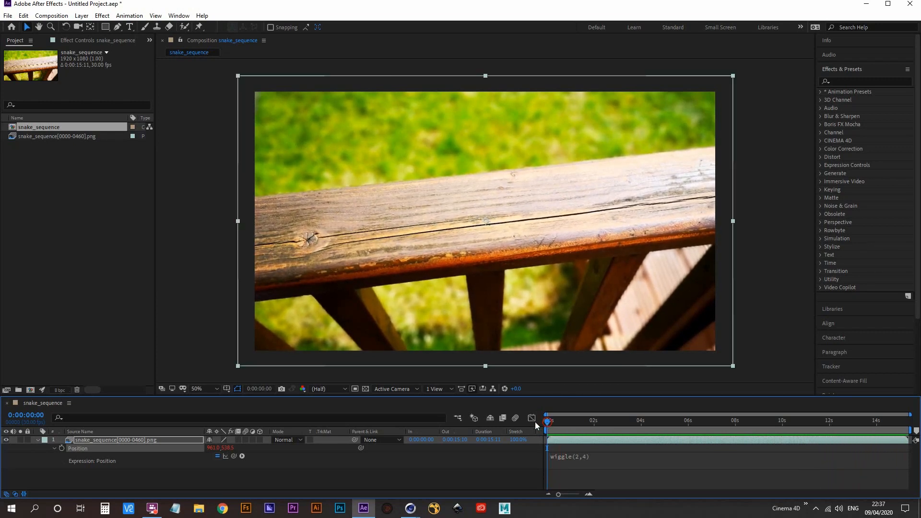
- Apply the Gaussian Blur effect to the snake_sequence layer and enable Blurriness keyframing at the first frame
{"action": "left_click", "coordinate": [850, 80]}
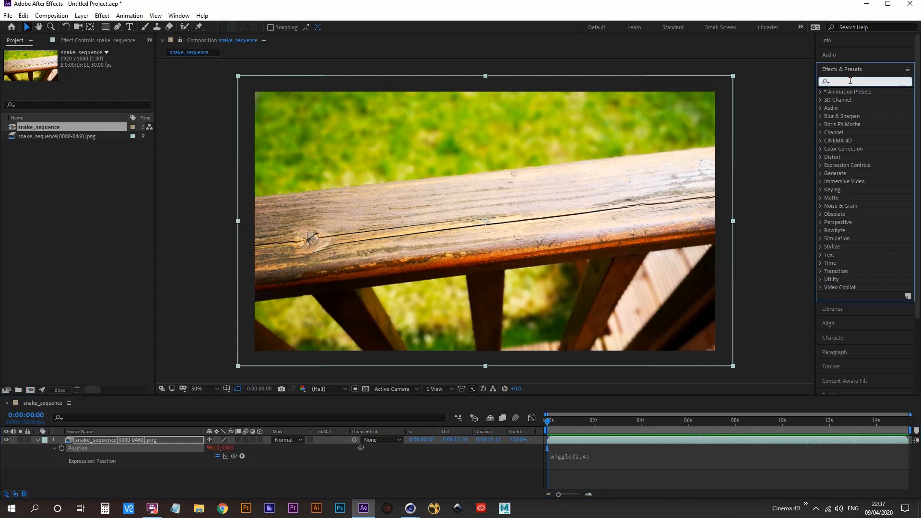
{"action": "type", "text": "gaussi"}
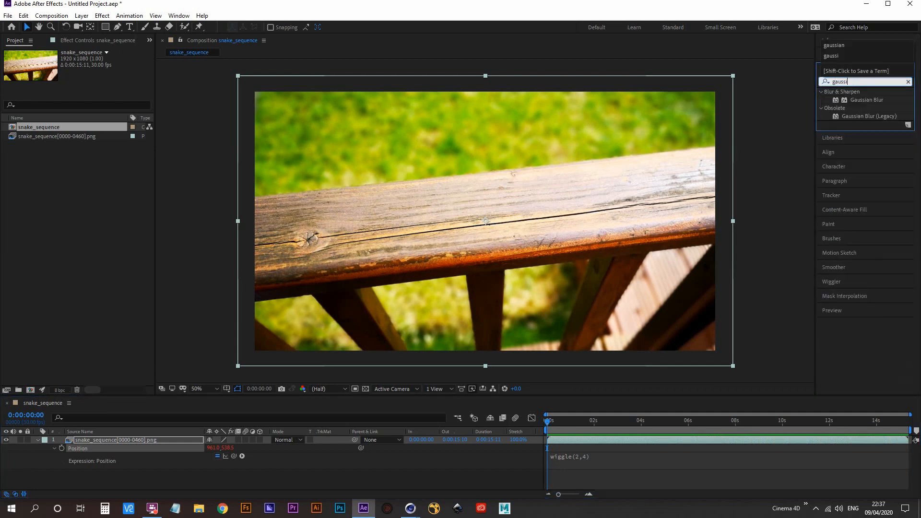
{"action": "type", "text": "an"}
{"action": "left_click_drag", "start_coordinate": [865, 99], "coordinate": [134, 439]}
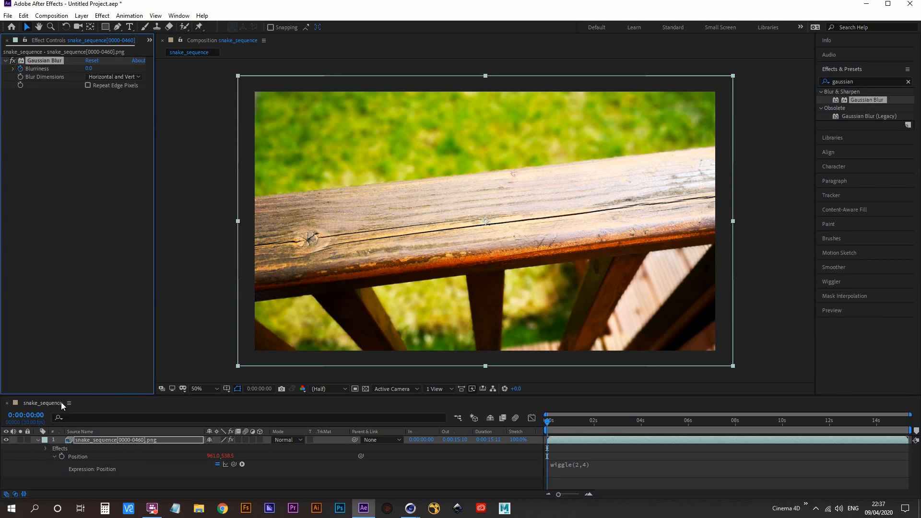
- Keyframe the Gaussian Blur's Blurriness at 27 at 0:00:00:24 and reveal the layer's keyframed properties
{"action": "left_click", "coordinate": [547, 421]}
{"action": "key", "text": "space"}
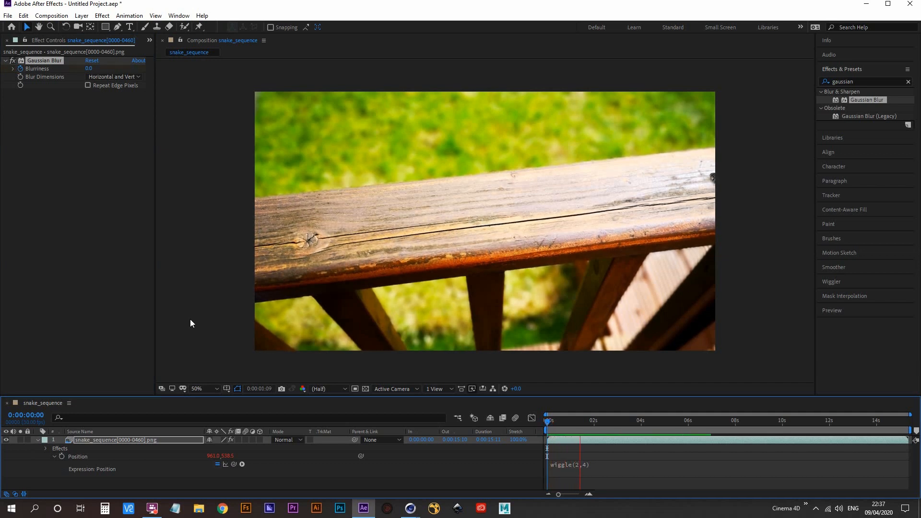
{"action": "key", "text": "space"}
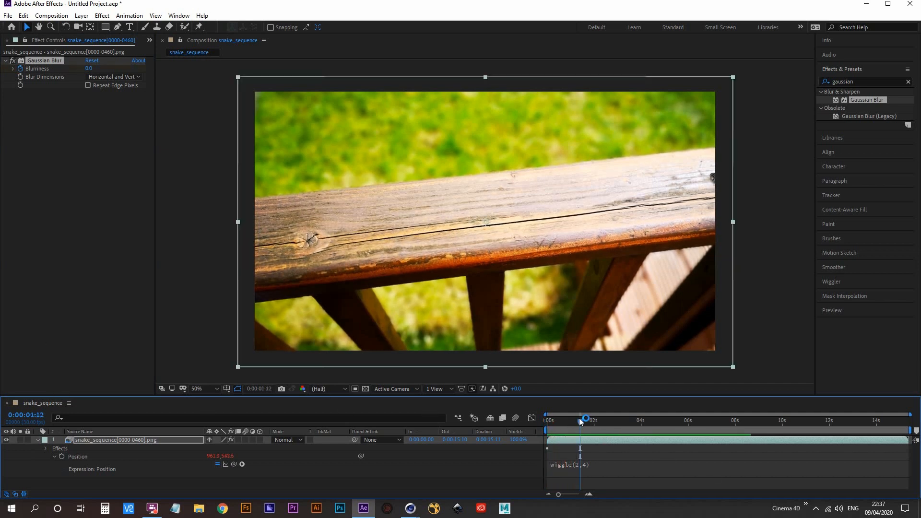
{"action": "left_click_drag", "start_coordinate": [580, 421], "coordinate": [566, 424]}
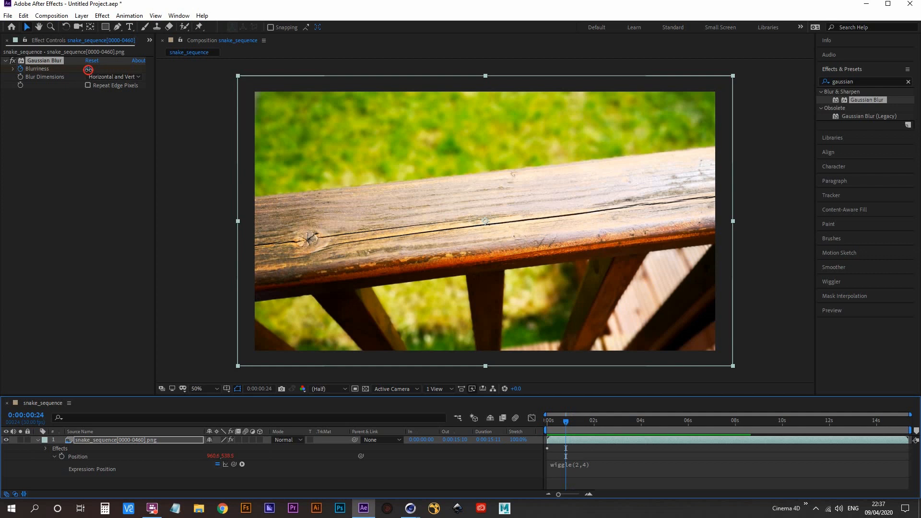
{"action": "left_click_drag", "start_coordinate": [88, 71], "coordinate": [194, 61]}
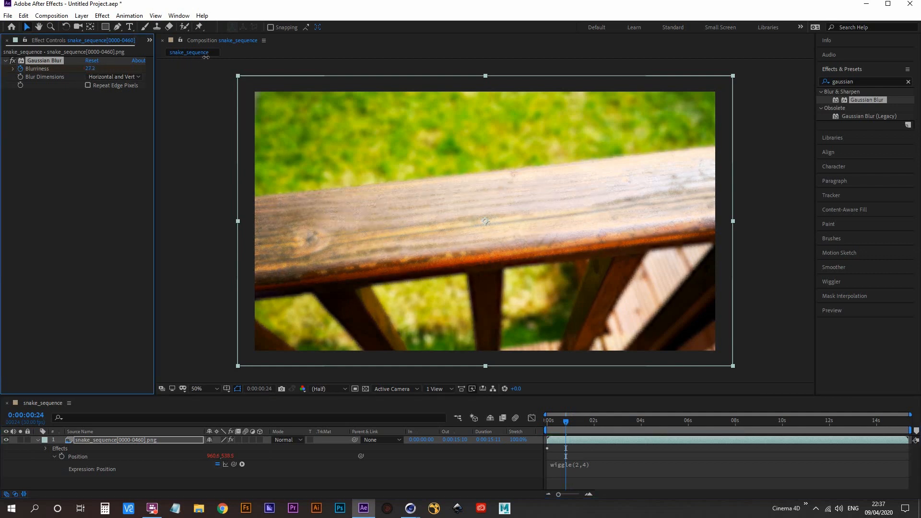
{"action": "left_click", "coordinate": [89, 69]}
{"action": "type", "text": "27"}
{"action": "key", "text": "Return"}
{"action": "left_click", "coordinate": [132, 441]}
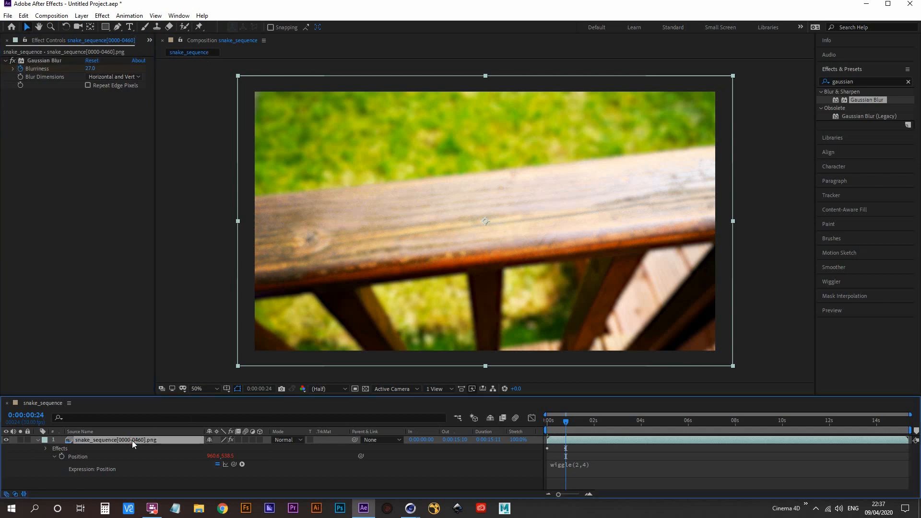
{"action": "key", "text": "u"}
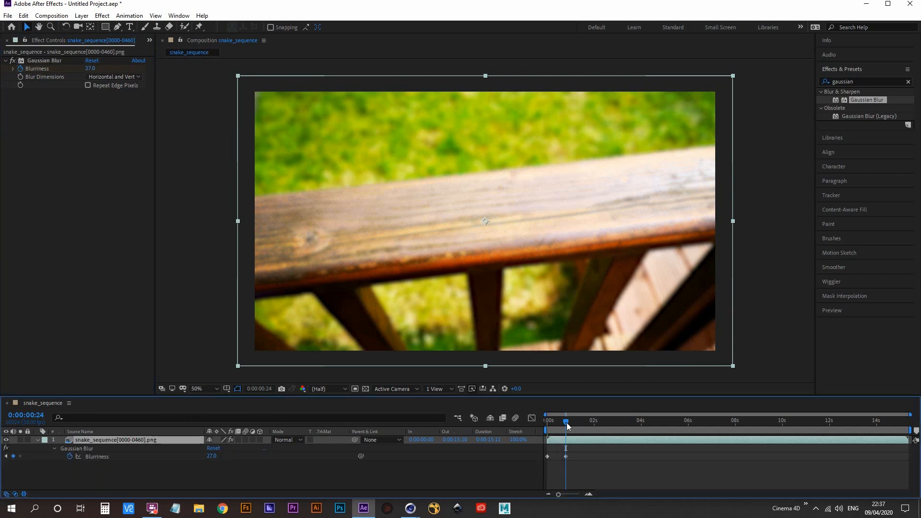
- Add a Blurriness keyframe with a value of 14 at 0:00:01:08
{"action": "key", "text": "space"}
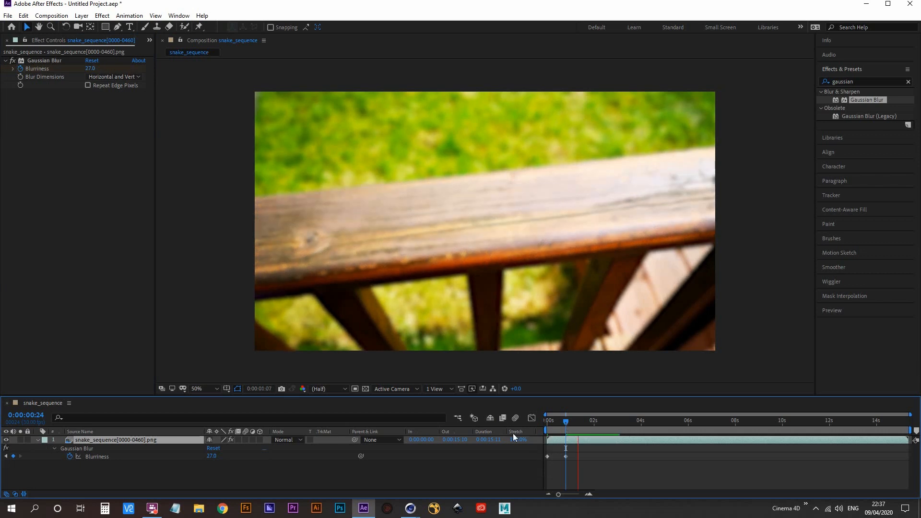
{"action": "key", "text": "space"}
{"action": "left_click_drag", "start_coordinate": [580, 422], "coordinate": [577, 421]}
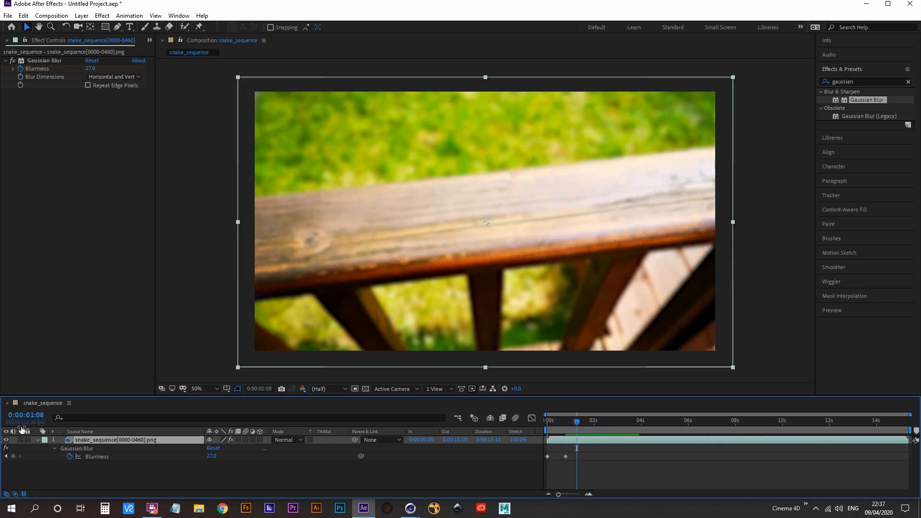
{"action": "left_click", "coordinate": [90, 69]}
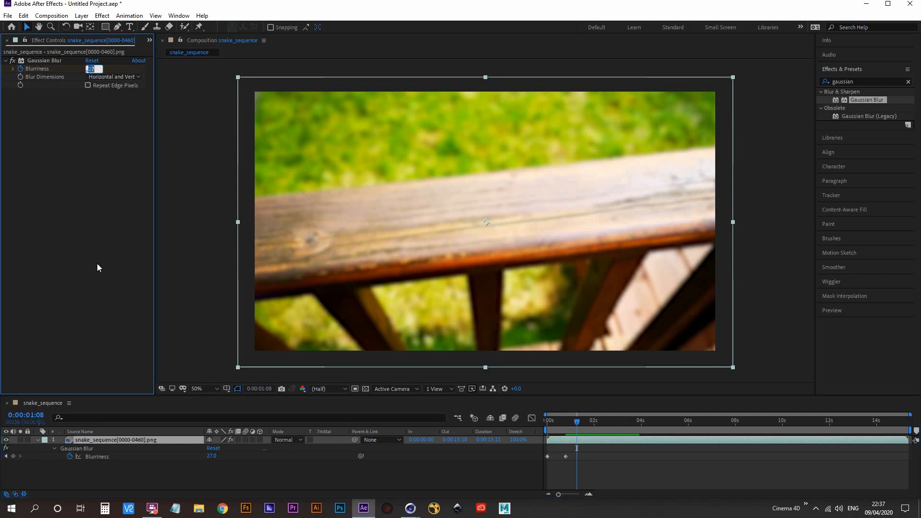
{"action": "type", "text": "10"}
{"action": "key", "text": "Return"}
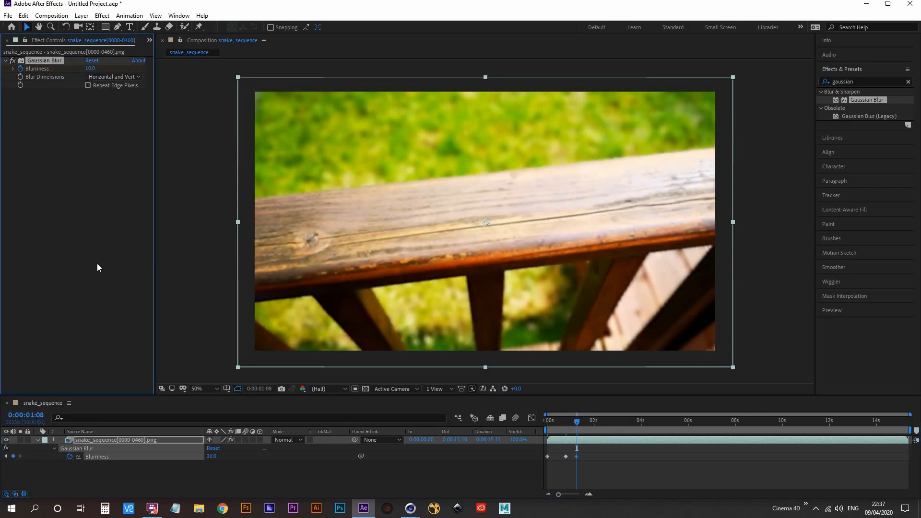
{"action": "left_click", "coordinate": [89, 69]}
{"action": "type", "text": "14"}
{"action": "key", "text": "Return"}
- Add a Blurriness keyframe of 0 at 0:00:02:07 and preview the focus animation from the first frame
{"action": "left_click_drag", "start_coordinate": [578, 425], "coordinate": [600, 422]}
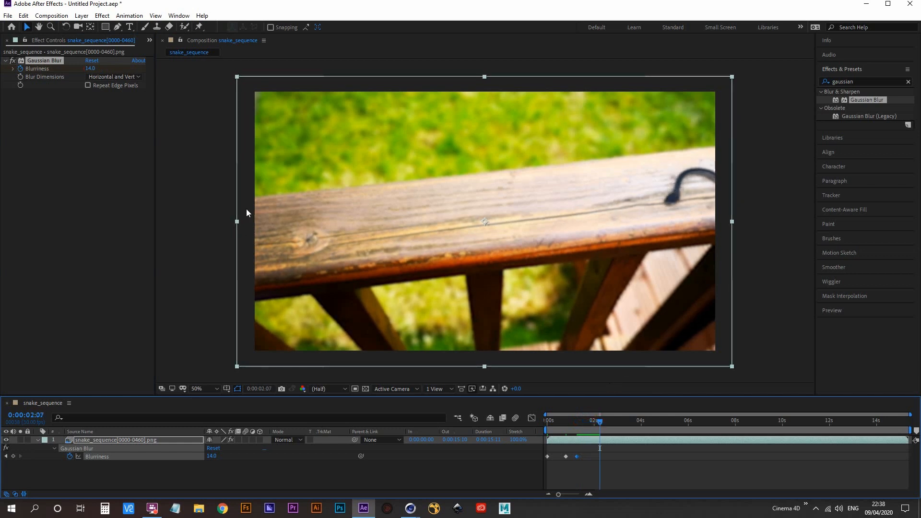
{"action": "left_click", "coordinate": [91, 68]}
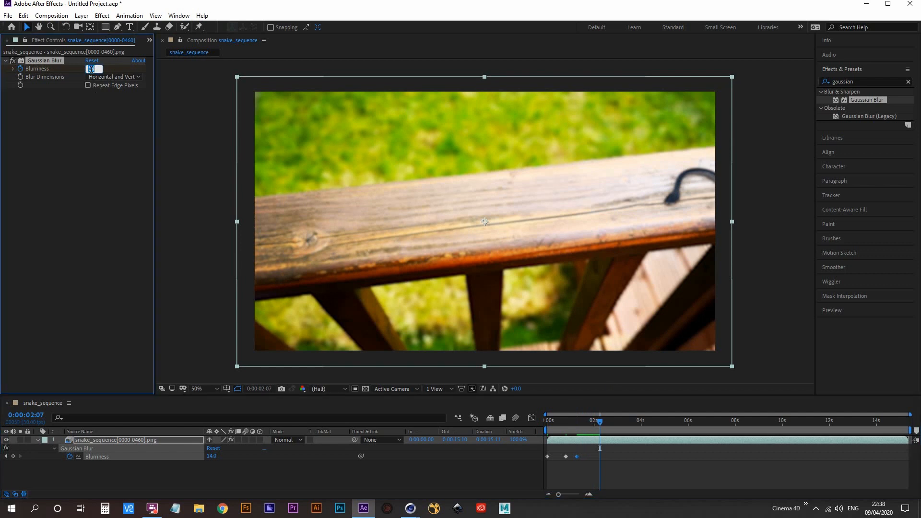
{"action": "type", "text": "0"}
{"action": "key", "text": "Return"}
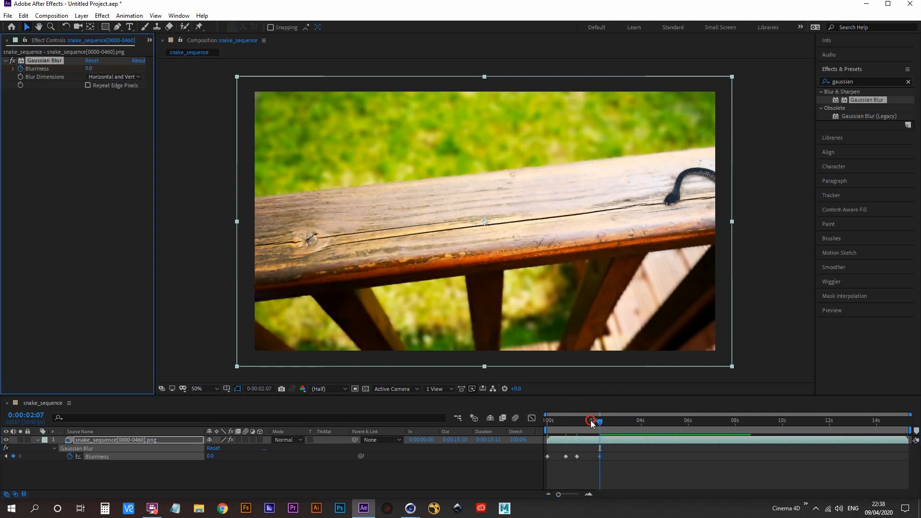
{"action": "key", "text": "space"}
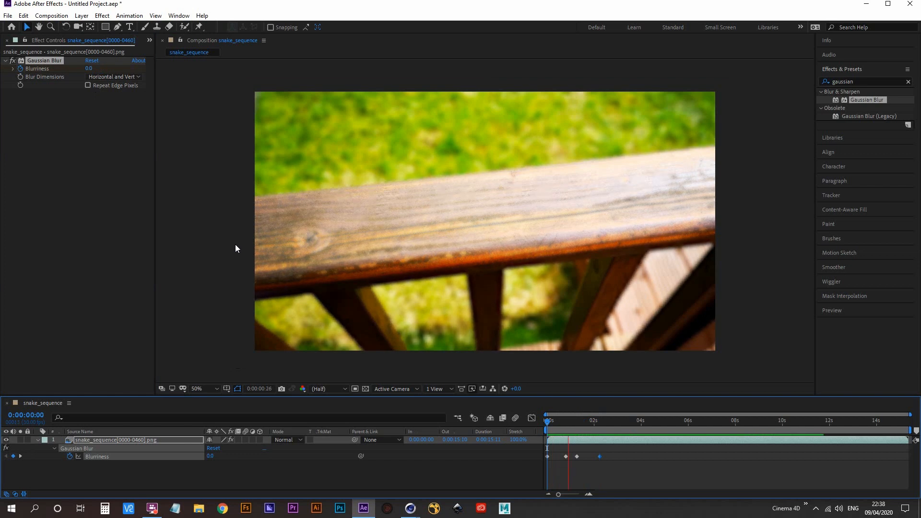